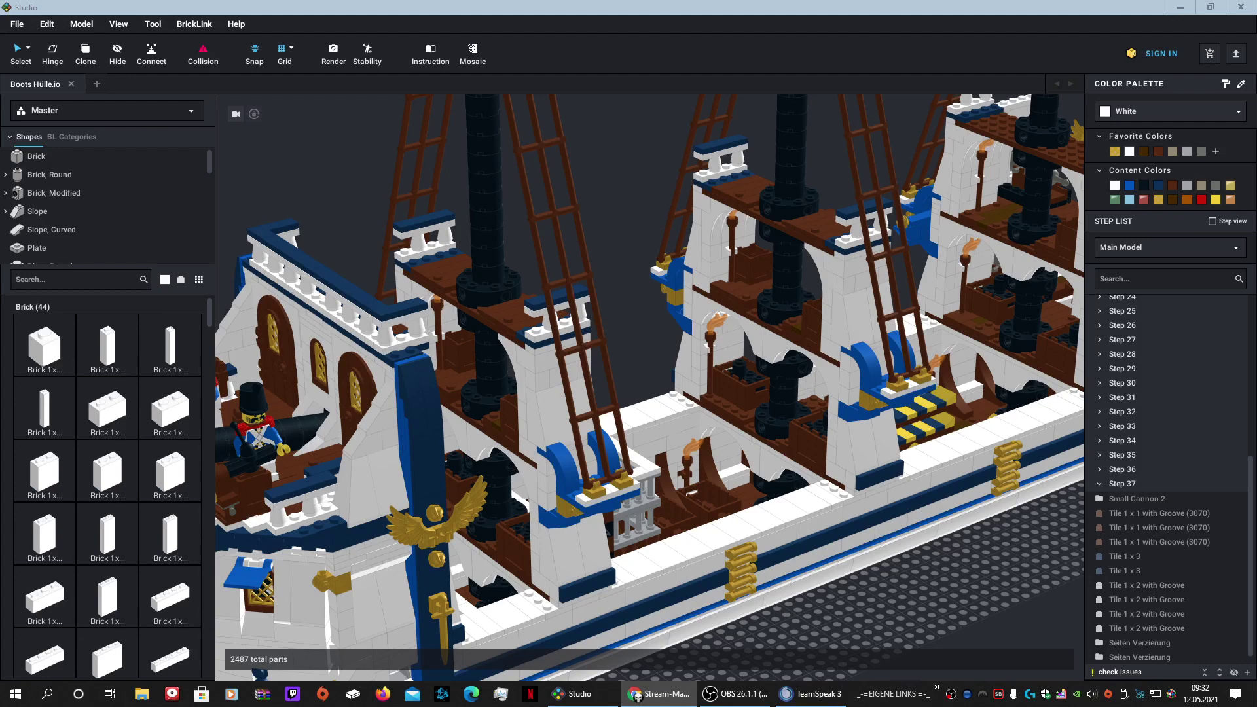
Step: Remove the dark blue 2 x 2 corner tile and white 1 x 3 plate from the forecastle railing corner above the winged ornament
{"action": "left_click", "coordinate": [912, 563]}
{"action": "right_click_drag", "start_coordinate": [901, 608], "coordinate": [634, 595]}
{"action": "scroll", "coordinate": [908, 615], "scroll_direction": "down", "scroll_amount": 5}
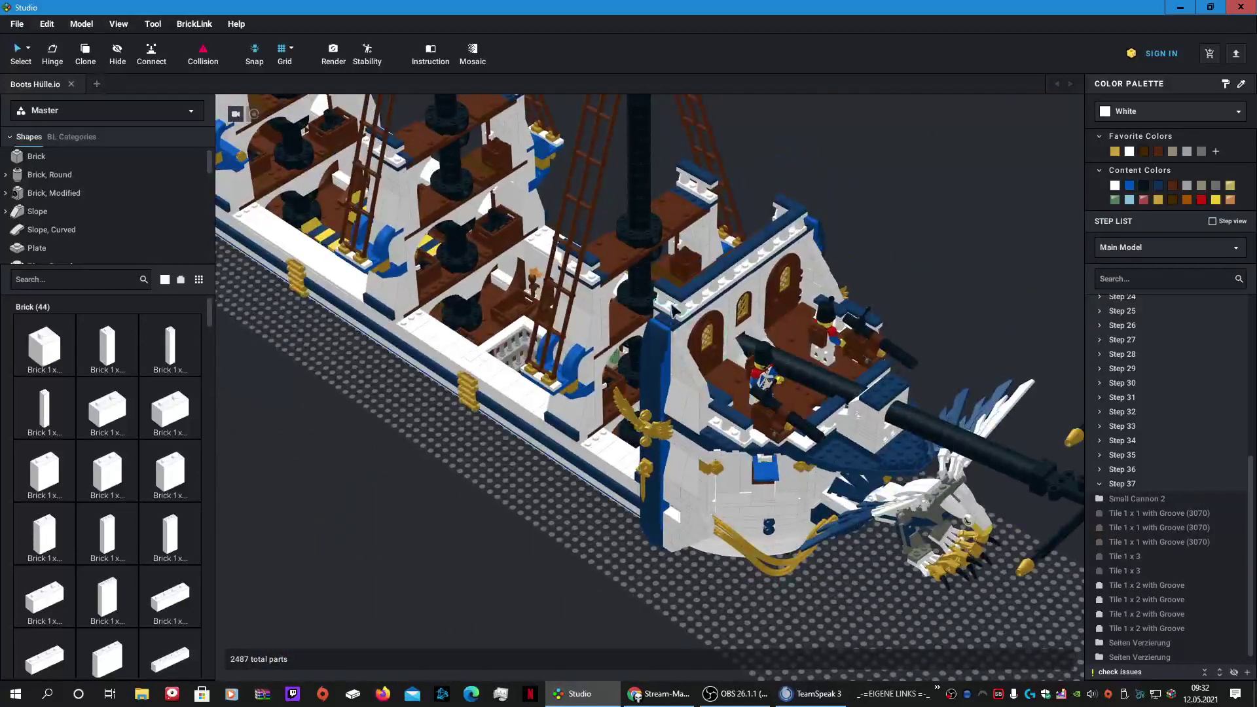
{"action": "left_click_drag", "start_coordinate": [674, 308], "coordinate": [440, 553]}
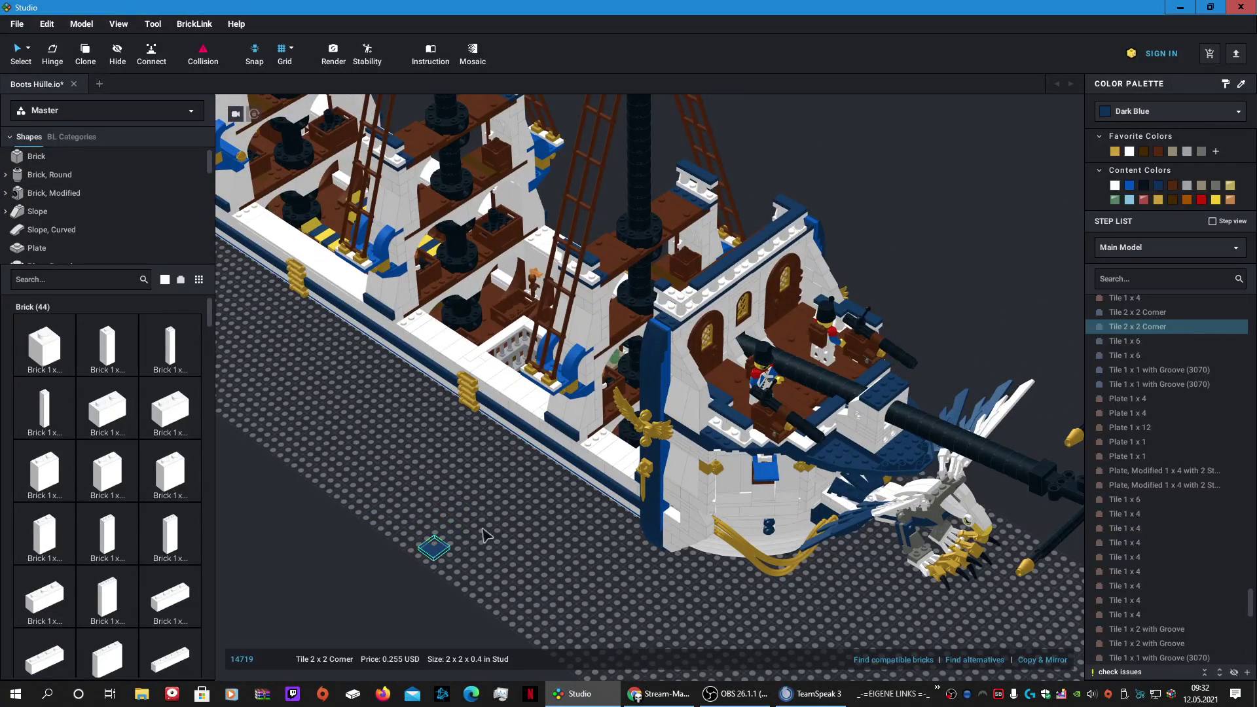
{"action": "left_click_drag", "start_coordinate": [678, 302], "coordinate": [505, 570]}
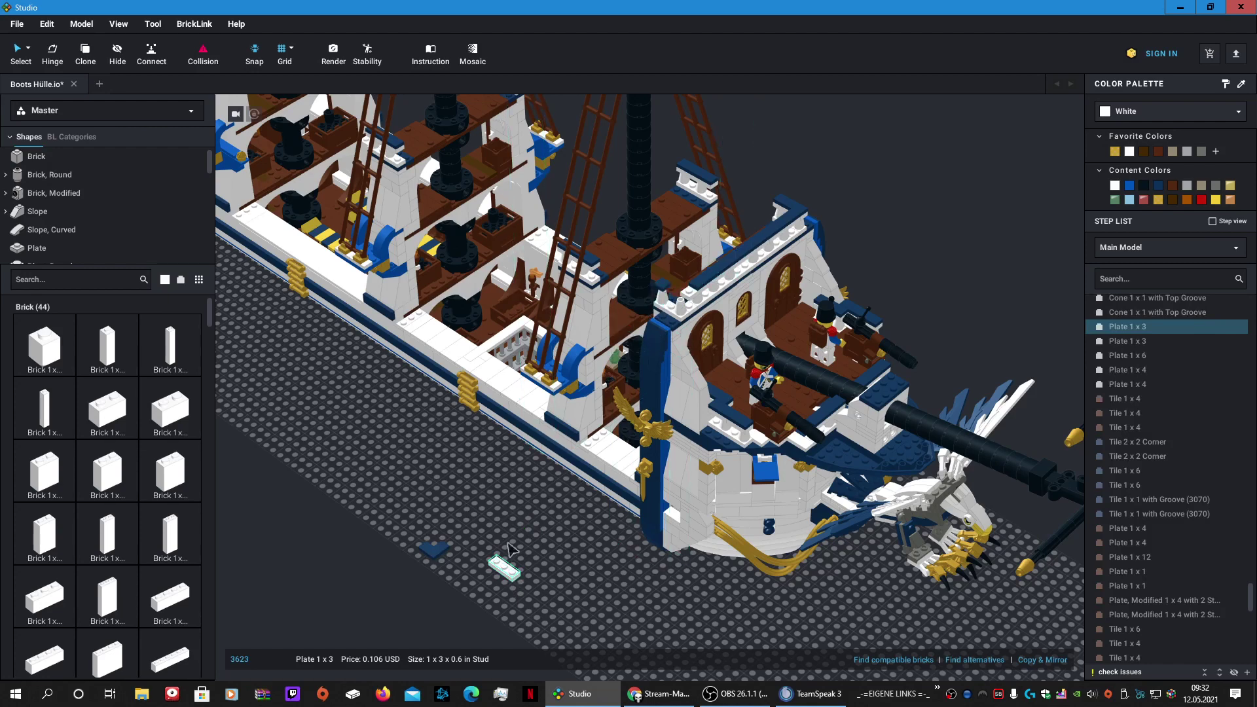
{"action": "key", "text": "Delete"}
{"action": "left_click", "coordinate": [435, 550]}
{"action": "key", "text": "Delete"}
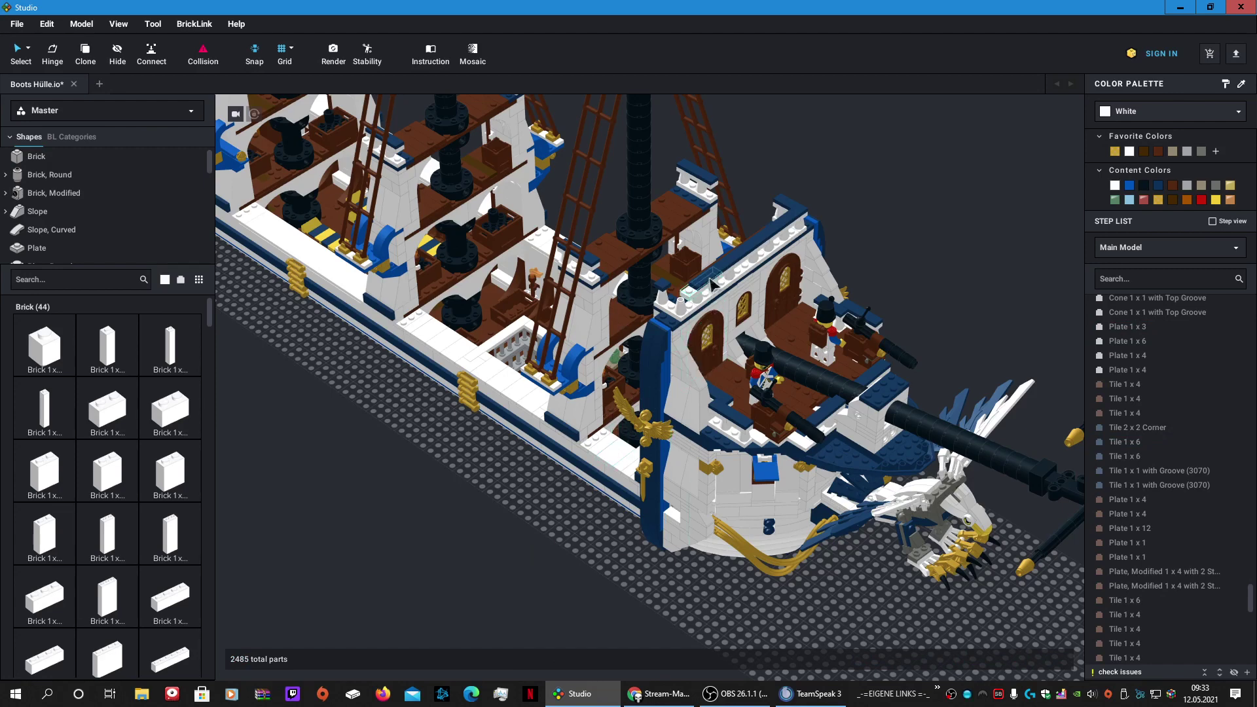
Step: Delete the dark blue tiles and the white plates beneath them along the forecastle railing
{"action": "left_click", "coordinate": [732, 268]}
{"action": "key", "text": "Delete"}
{"action": "left_click", "coordinate": [743, 259]}
{"action": "key", "text": "Delete"}
{"action": "left_click", "coordinate": [764, 238]}
{"action": "key", "text": "Delete"}
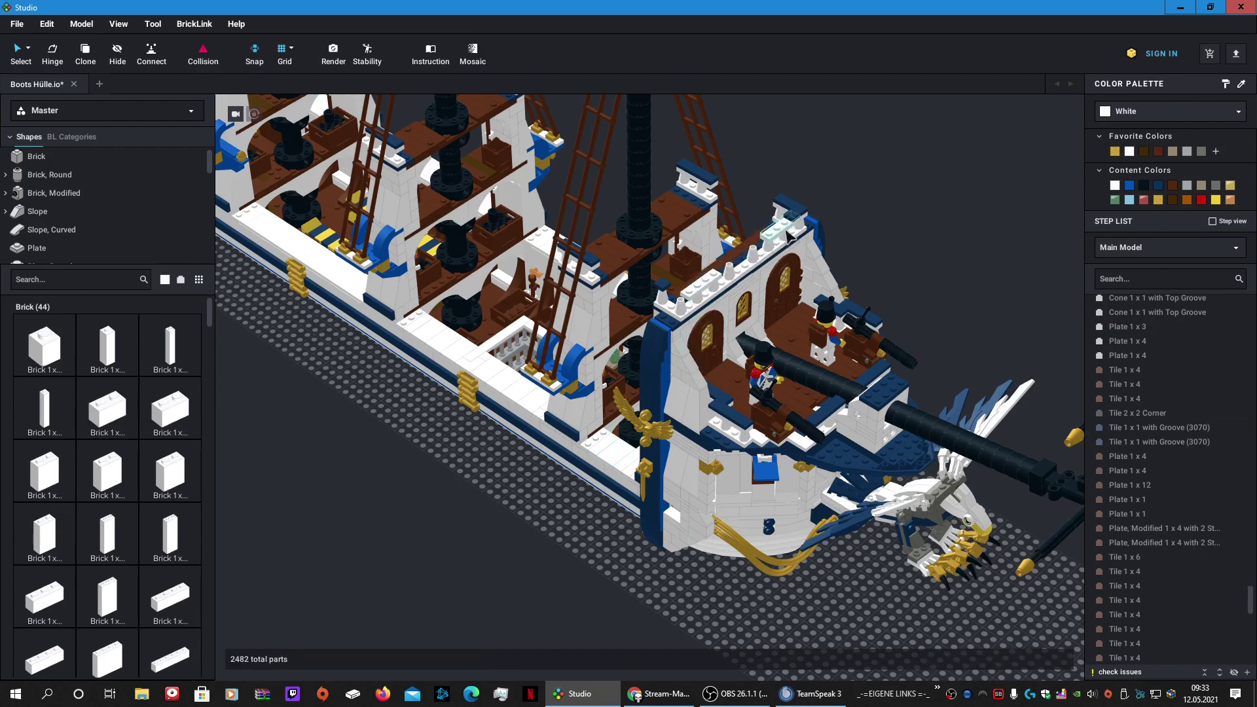
{"action": "left_click", "coordinate": [781, 232]}
{"action": "key", "text": "Delete"}
{"action": "left_click", "coordinate": [800, 220]}
{"action": "key", "text": "Delete"}
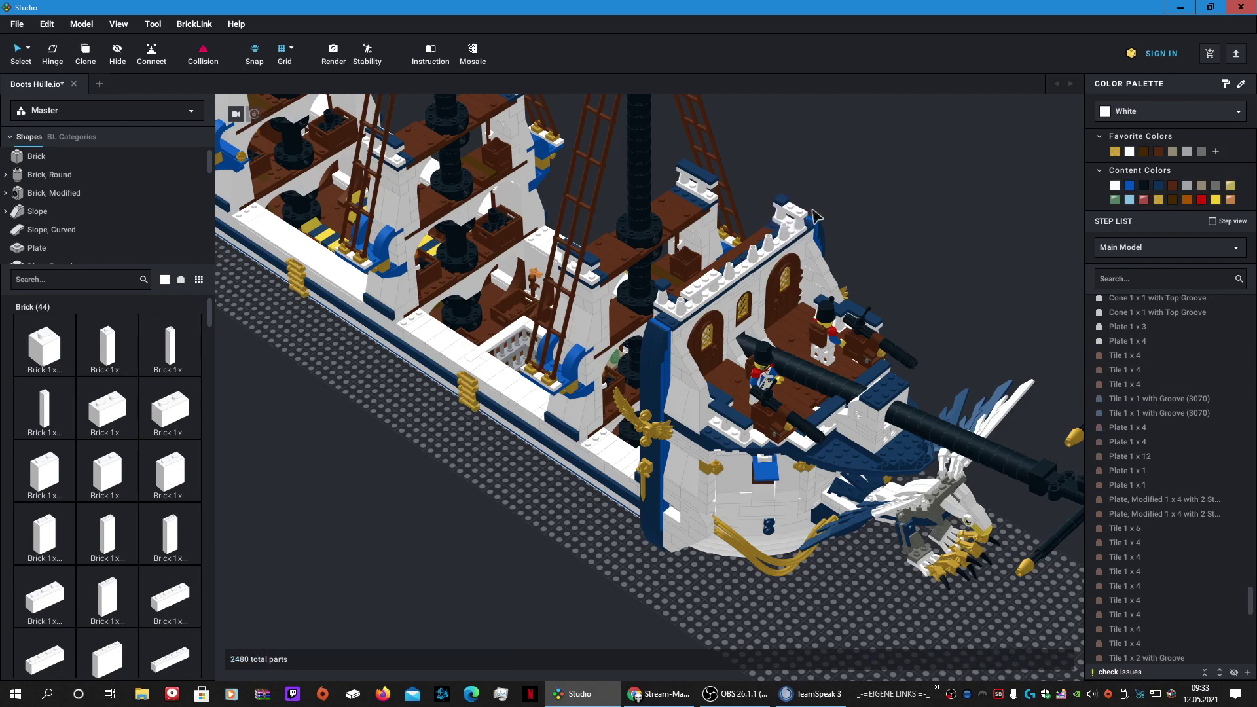
{"action": "right_click_drag", "start_coordinate": [865, 222], "coordinate": [902, 222]}
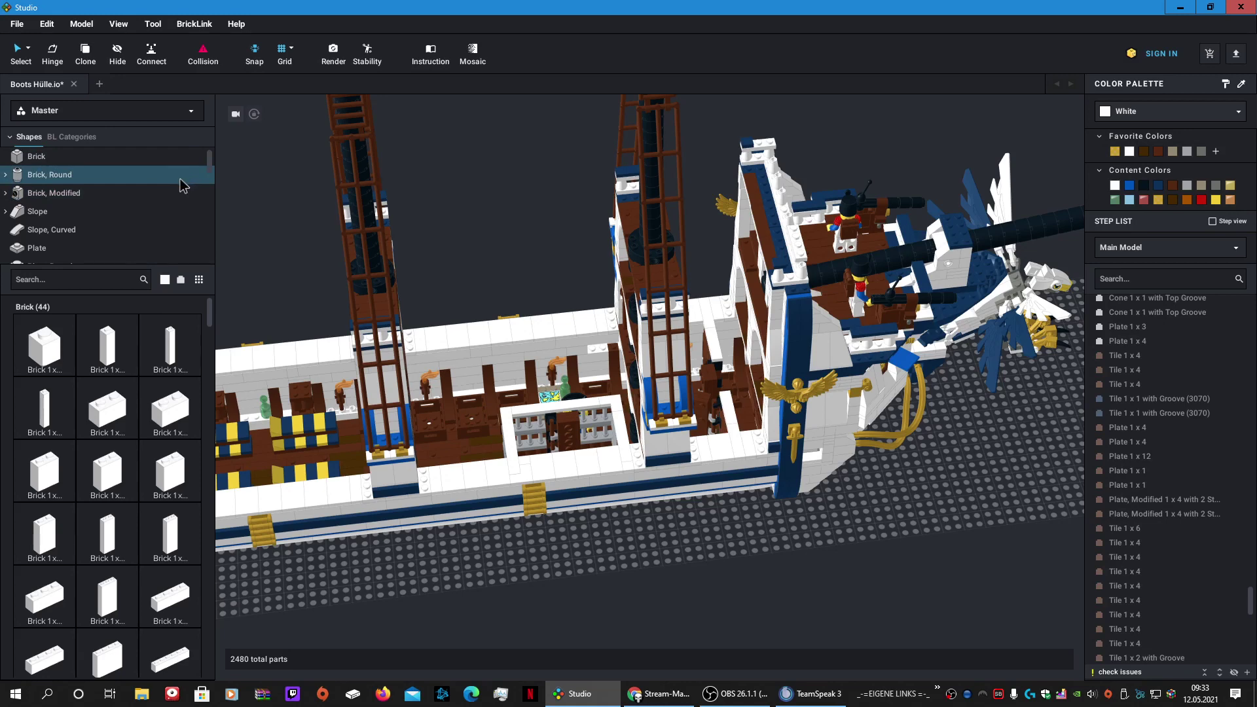
Step: Undo the last five part deletions on the forecastle railing
{"action": "key", "text": "ctrl+z"}
{"action": "key", "text": "ctrl+z"}
{"action": "key", "text": "ctrl+z"}
{"action": "key", "text": "ctrl+z"}
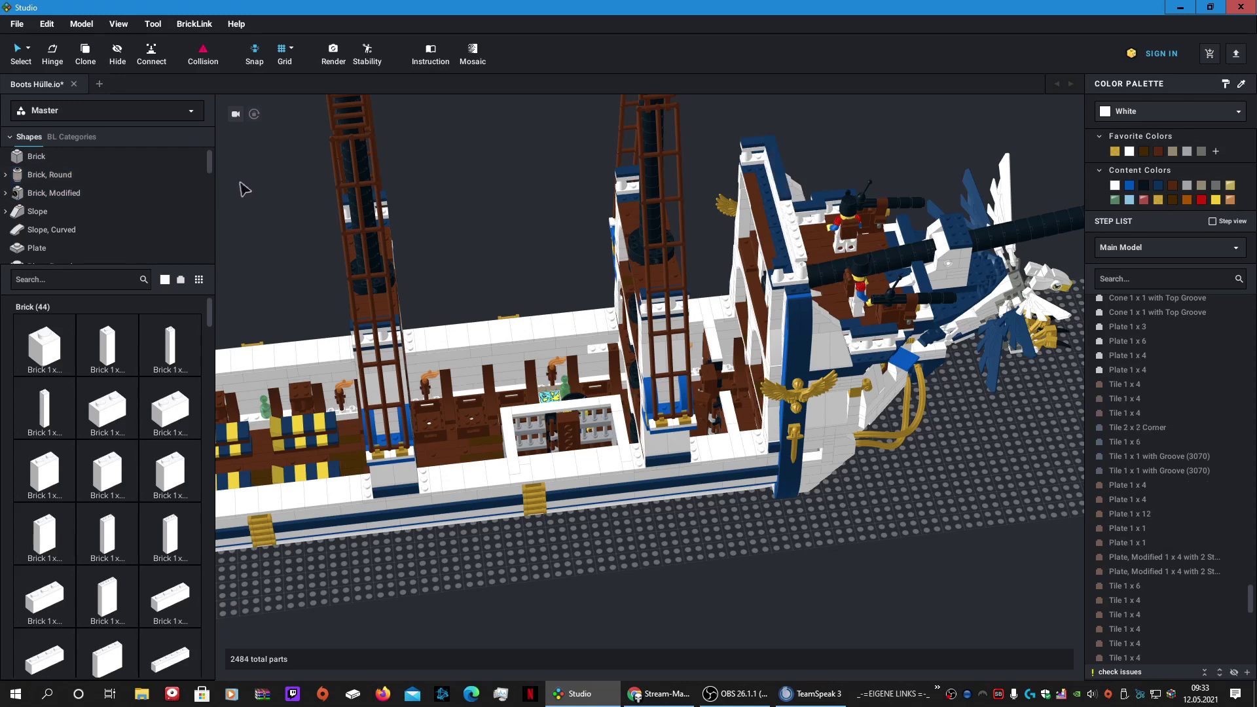
{"action": "key", "text": "ctrl+z"}
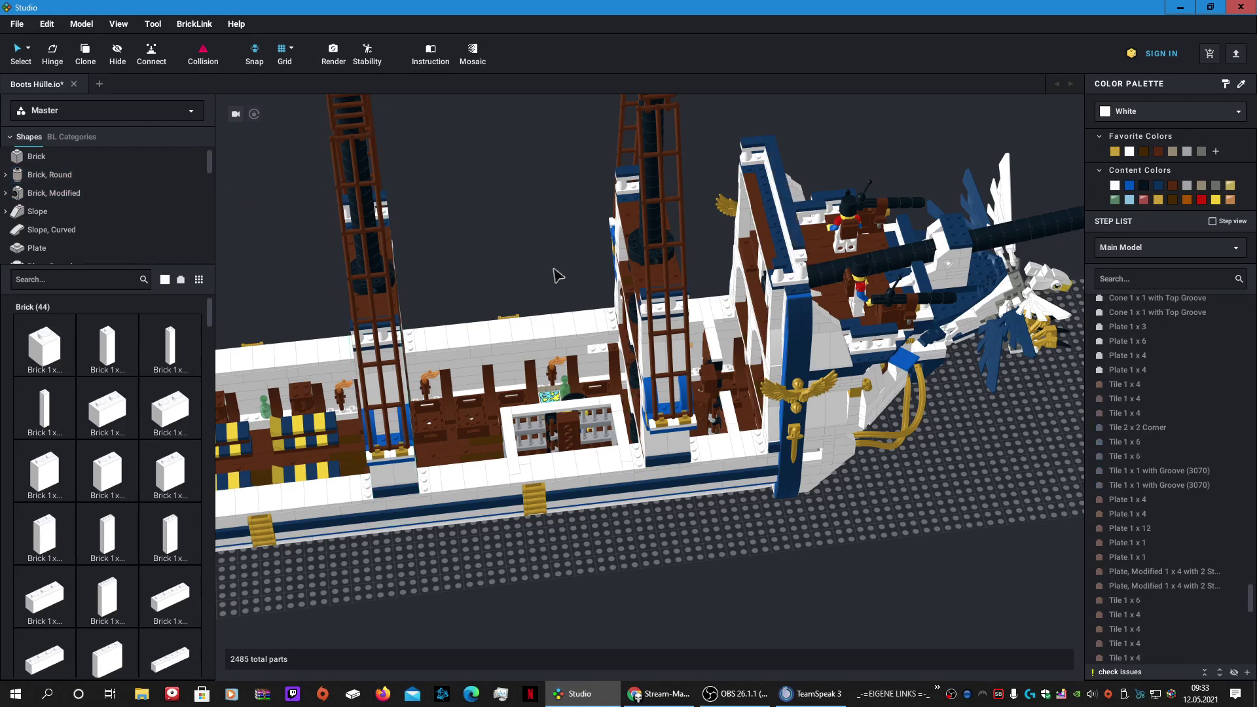
Step: Delete the dark blue tiles capping the forecastle railing, including the far 2 x 2 corner tile and the 1 x 1 tile
{"action": "left_click", "coordinate": [802, 222]}
{"action": "key", "text": "Delete"}
{"action": "left_click", "coordinate": [786, 183]}
{"action": "key", "text": "Delete"}
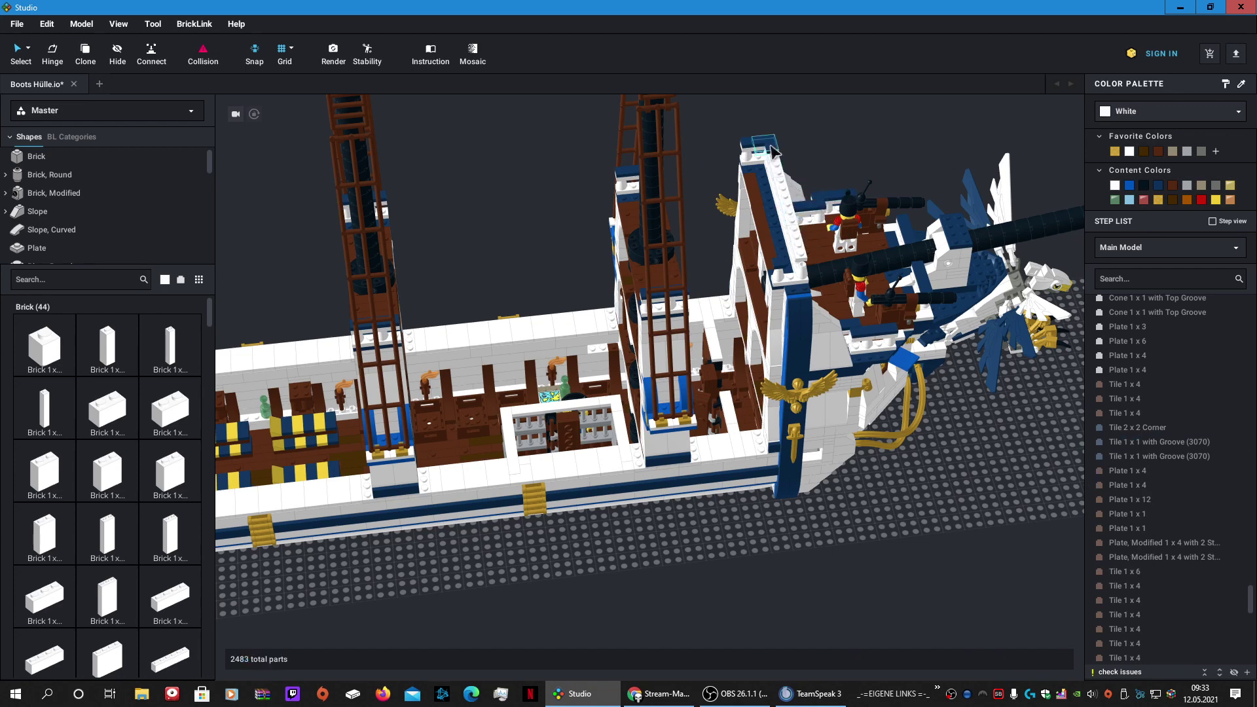
{"action": "left_click", "coordinate": [770, 145]}
{"action": "key", "text": "Delete"}
{"action": "left_click", "coordinate": [756, 143]}
{"action": "key", "text": "Delete"}
Step: Delete the white 1 x 3, 1 x 4 and 1 x 6 plates resting on the railing's cones
{"action": "left_click", "coordinate": [762, 148]}
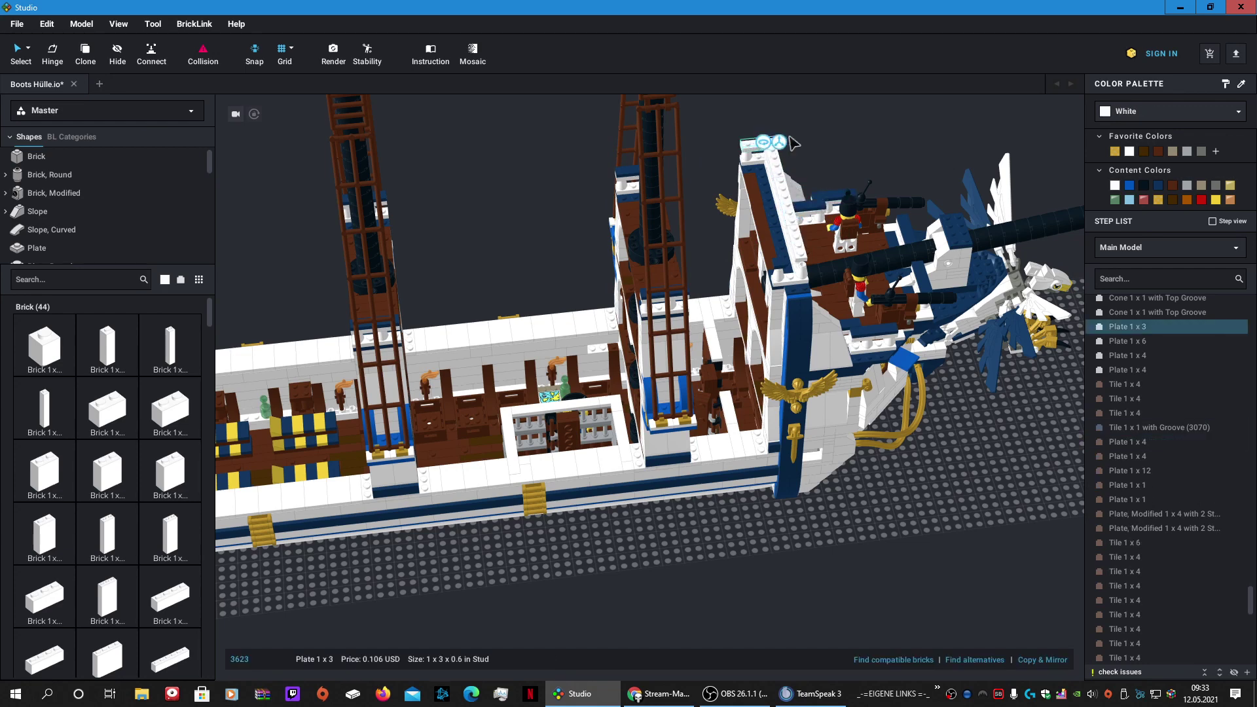
{"action": "key", "text": "Delete"}
{"action": "left_click", "coordinate": [756, 153]}
{"action": "key", "text": "Delete"}
{"action": "left_click", "coordinate": [770, 155]}
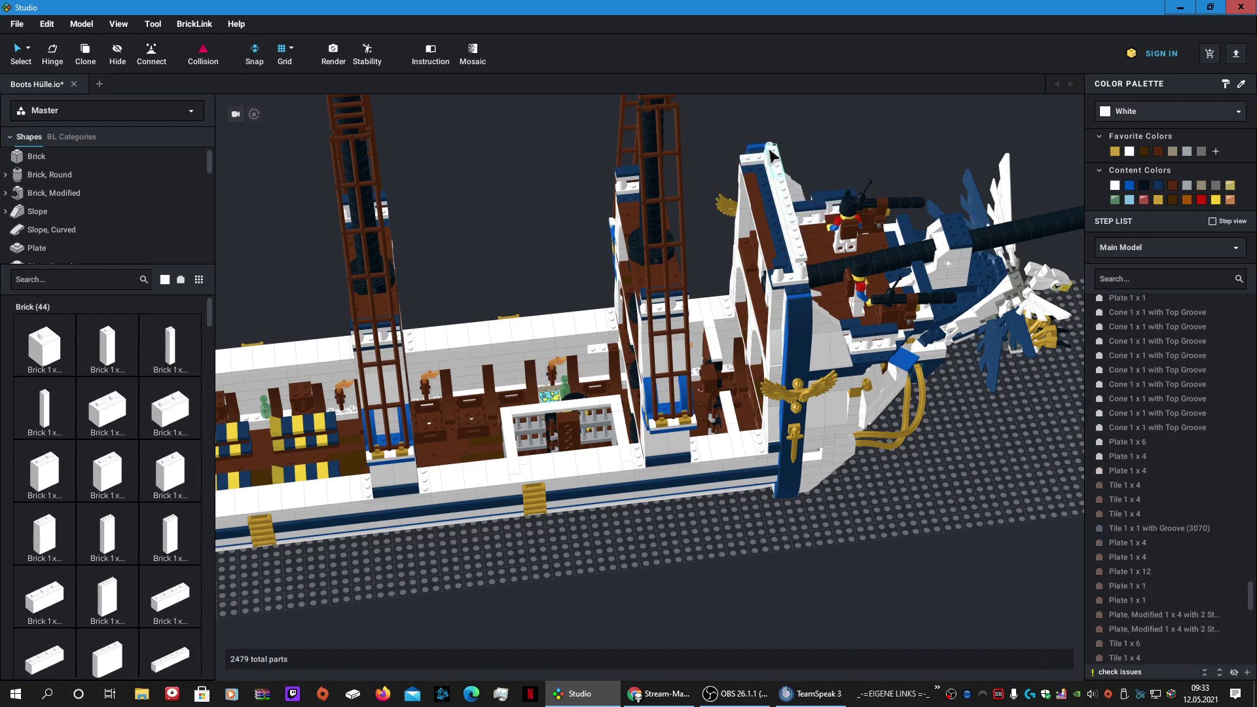
{"action": "key", "text": "Delete"}
{"action": "left_click", "coordinate": [787, 190]}
{"action": "key", "text": "Delete"}
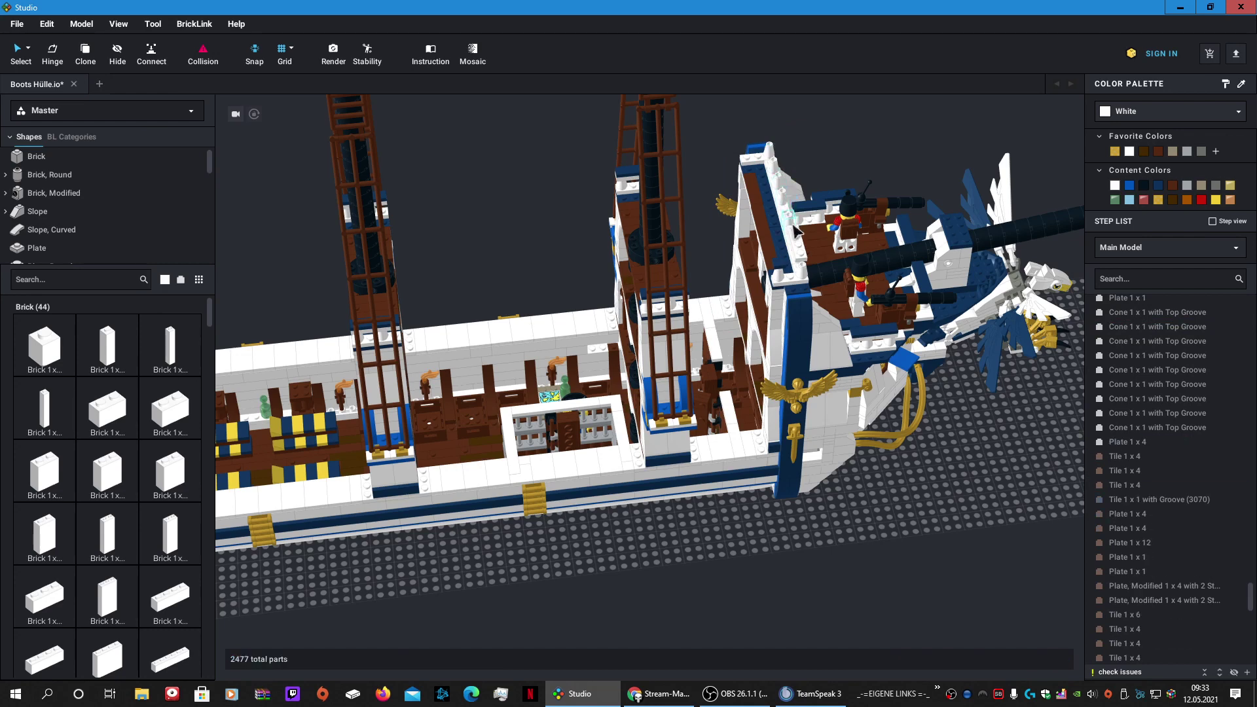
{"action": "left_click", "coordinate": [798, 244]}
{"action": "key", "text": "Delete"}
Step: Delete the remaining white 1 x 1 cones along the whole forecastle railing
{"action": "left_click", "coordinate": [800, 265]}
{"action": "key", "text": "Delete"}
{"action": "left_click", "coordinate": [785, 281]}
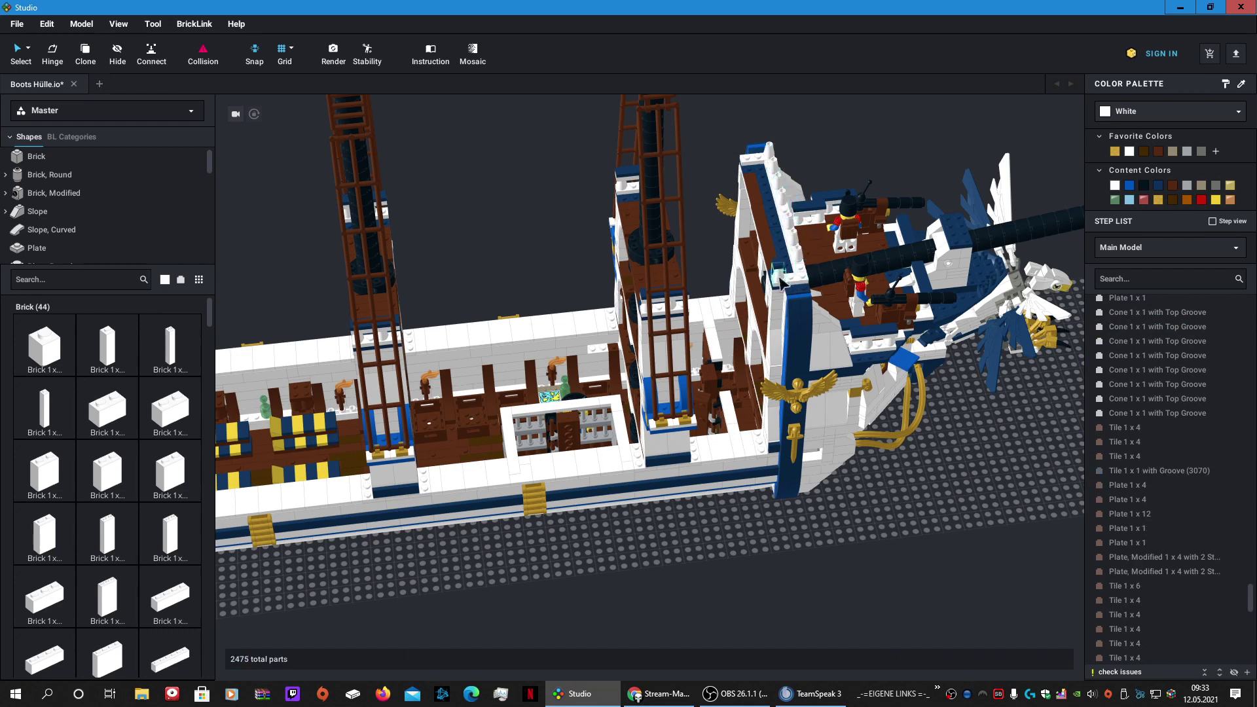
{"action": "key", "text": "Delete"}
{"action": "left_click", "coordinate": [779, 286]}
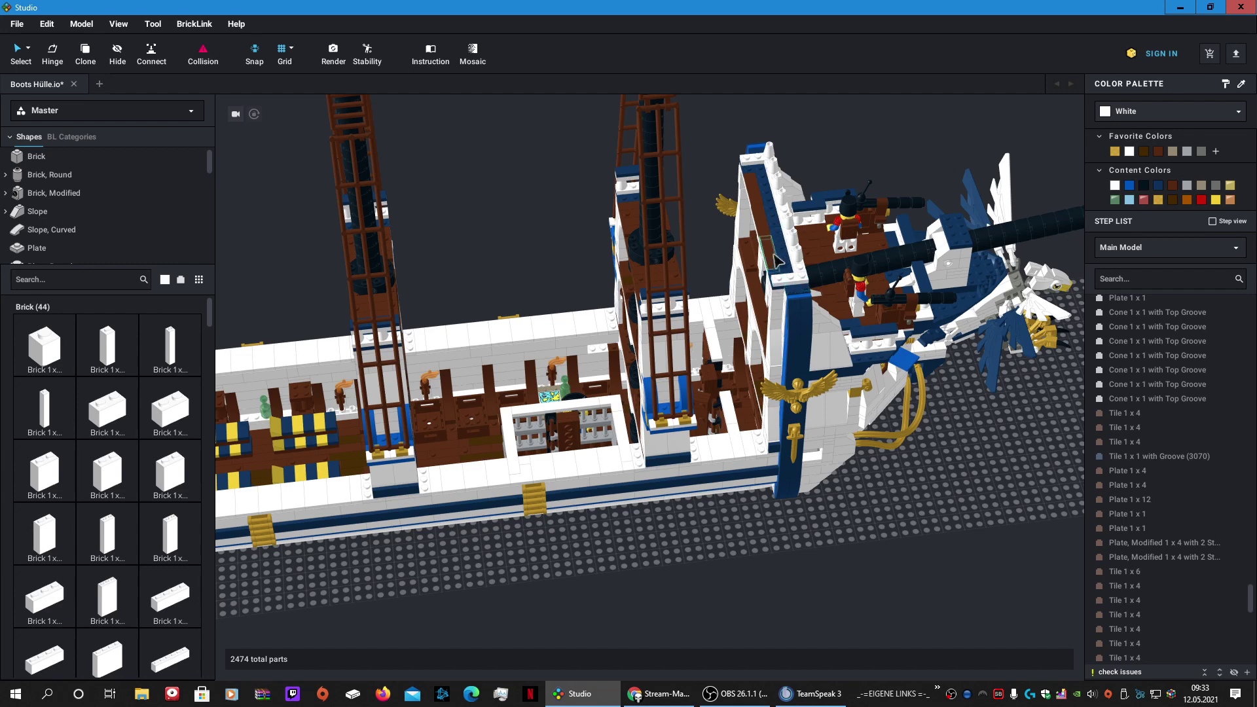
{"action": "left_click", "coordinate": [780, 291]}
{"action": "key", "text": "Delete"}
{"action": "left_click", "coordinate": [798, 254]}
{"action": "key", "text": "Delete"}
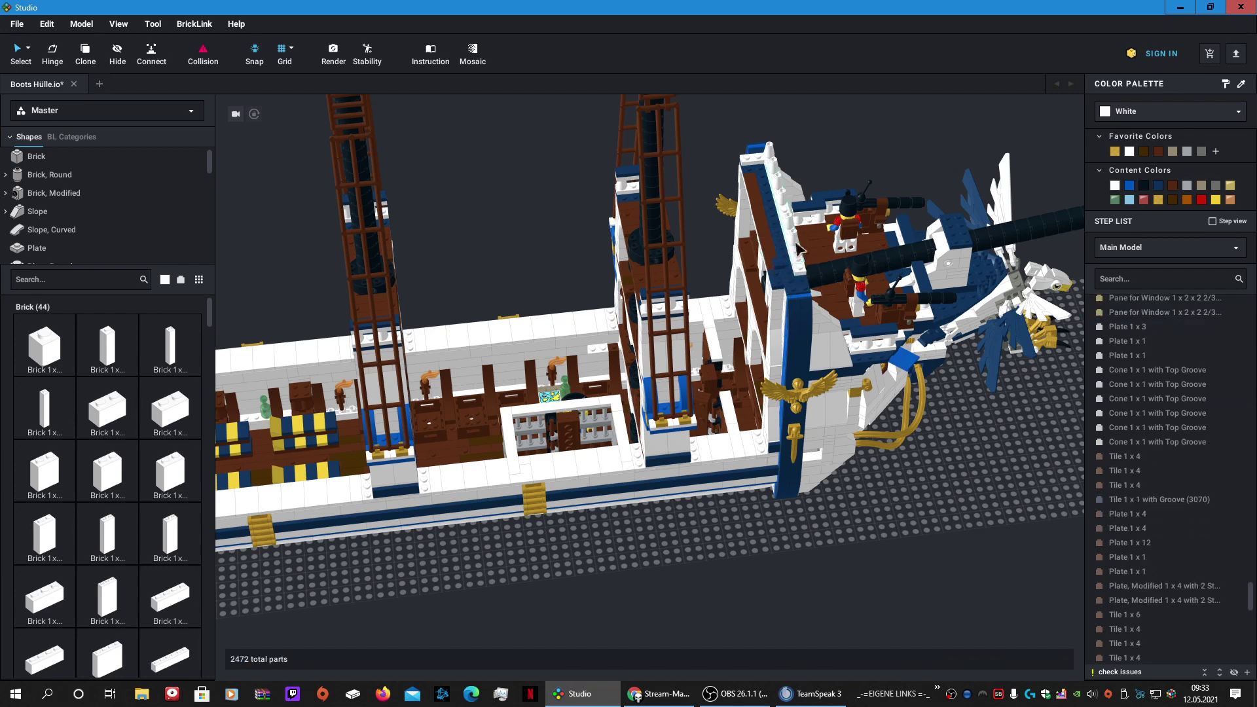
{"action": "left_click", "coordinate": [792, 237]}
{"action": "key", "text": "Delete"}
{"action": "left_click", "coordinate": [788, 218]}
{"action": "key", "text": "Delete"}
{"action": "left_click", "coordinate": [784, 202]}
{"action": "key", "text": "Delete"}
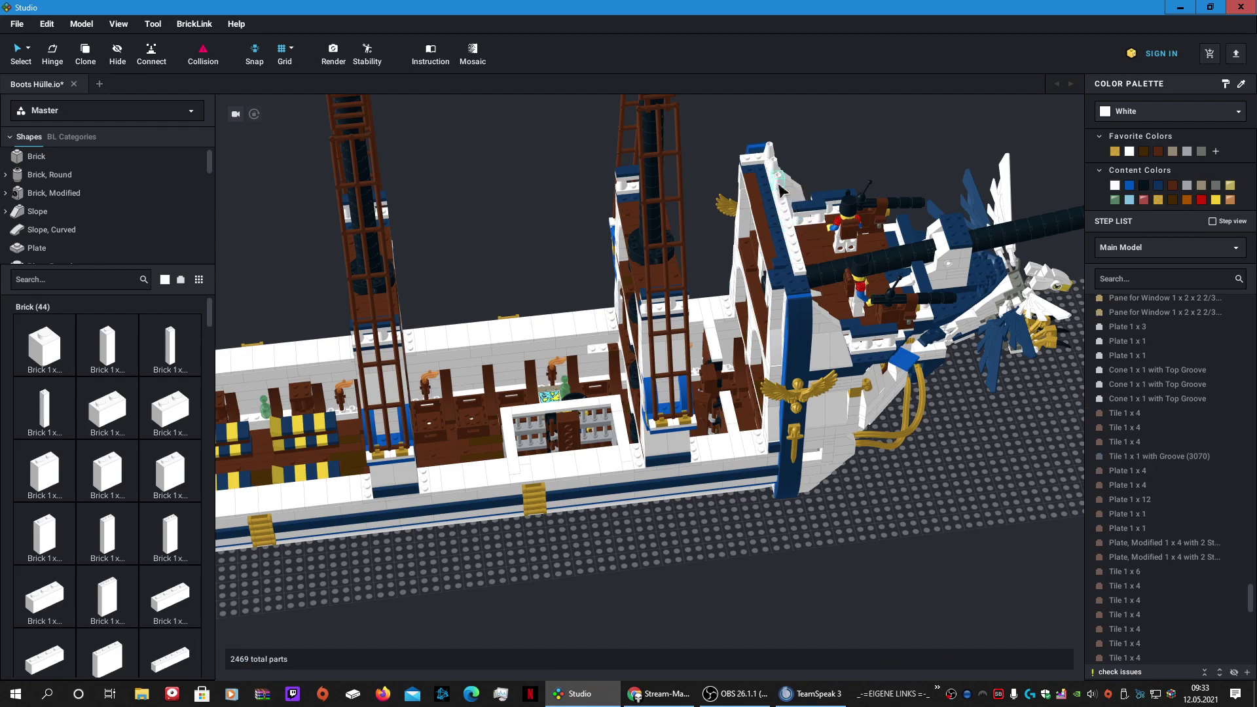
{"action": "left_click", "coordinate": [779, 184]}
{"action": "key", "text": "Delete"}
{"action": "left_click", "coordinate": [778, 167]}
{"action": "key", "text": "Delete"}
{"action": "left_click", "coordinate": [773, 149]}
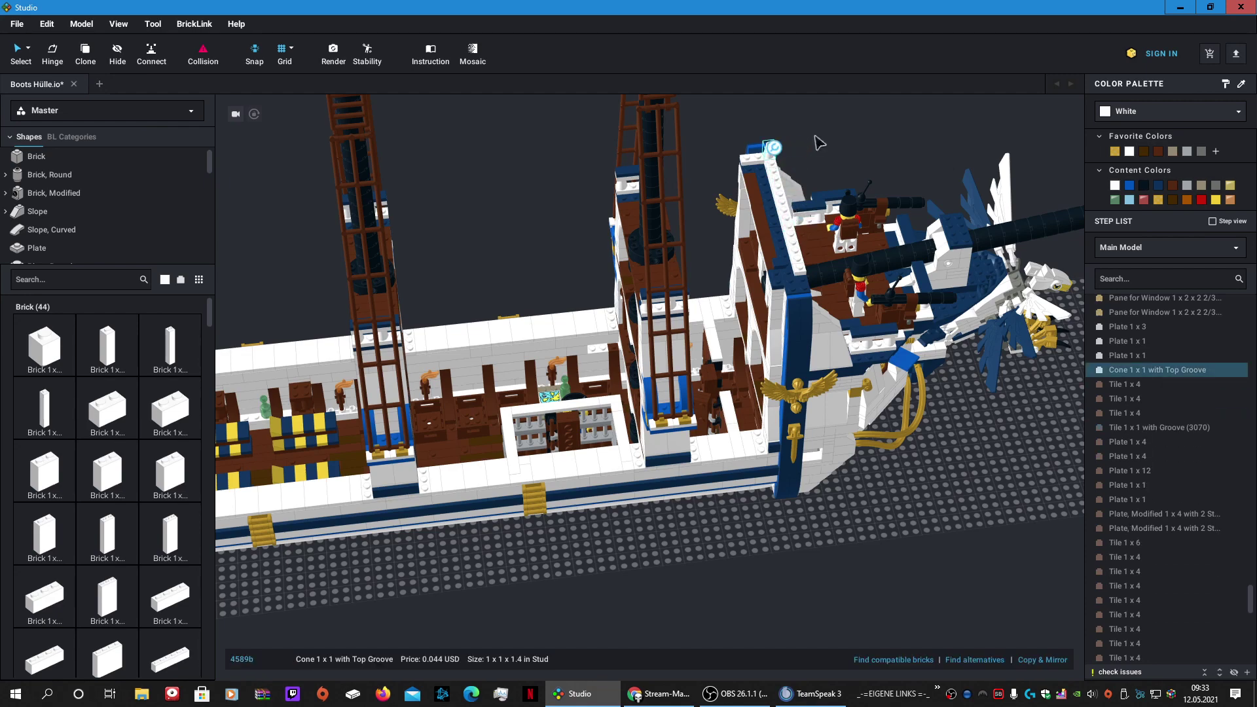
{"action": "key", "text": "Delete"}
Step: Delete the white plates that formed the railing's base, including the 1 x 3 plate and the long strip
{"action": "scroll", "coordinate": [818, 143], "scroll_direction": "up", "scroll_amount": 3}
{"action": "scroll", "coordinate": [702, 268], "scroll_direction": "up", "scroll_amount": 3}
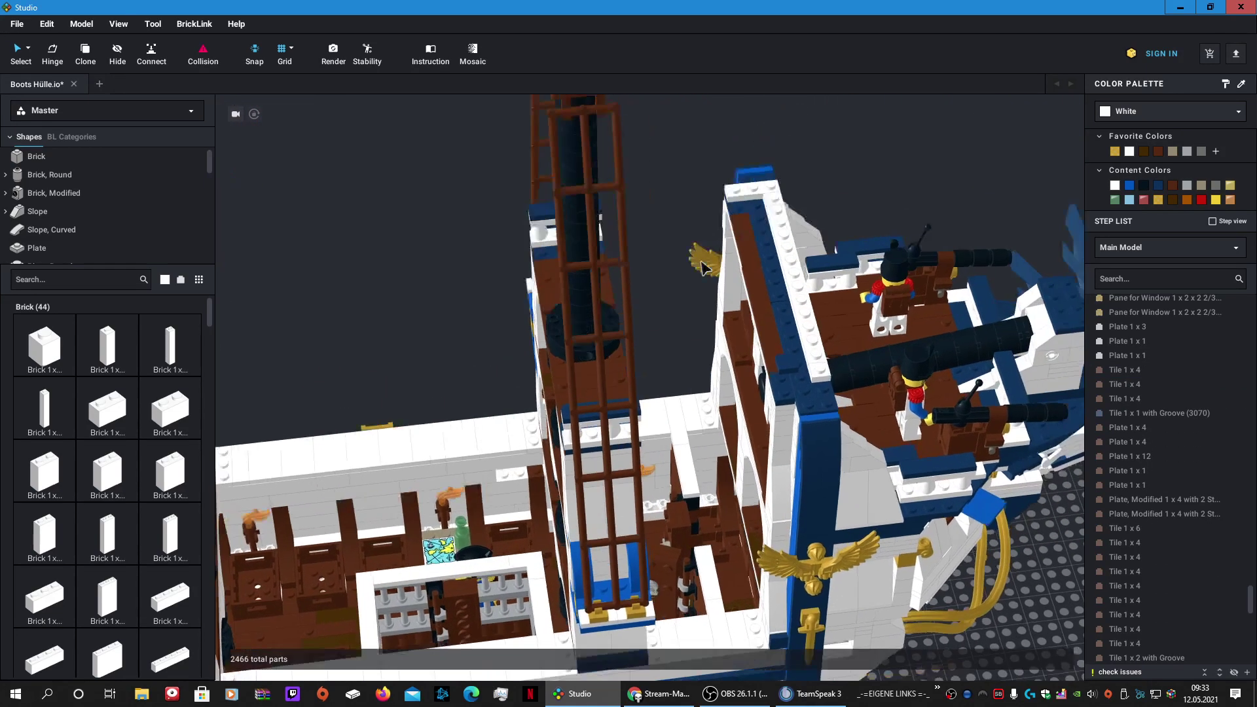
{"action": "scroll", "coordinate": [701, 269], "scroll_direction": "up", "scroll_amount": 4}
{"action": "left_click", "coordinate": [684, 272]}
{"action": "key", "text": "Delete"}
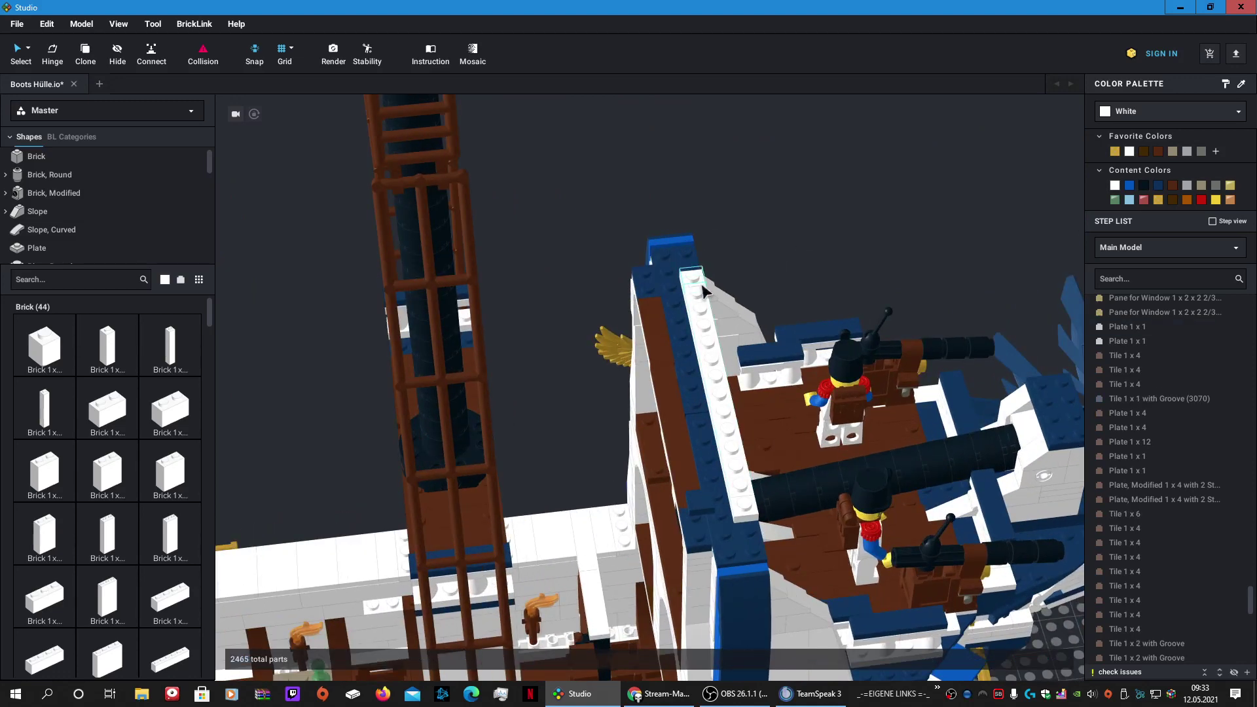
{"action": "left_click", "coordinate": [702, 302]}
{"action": "key", "text": "Delete"}
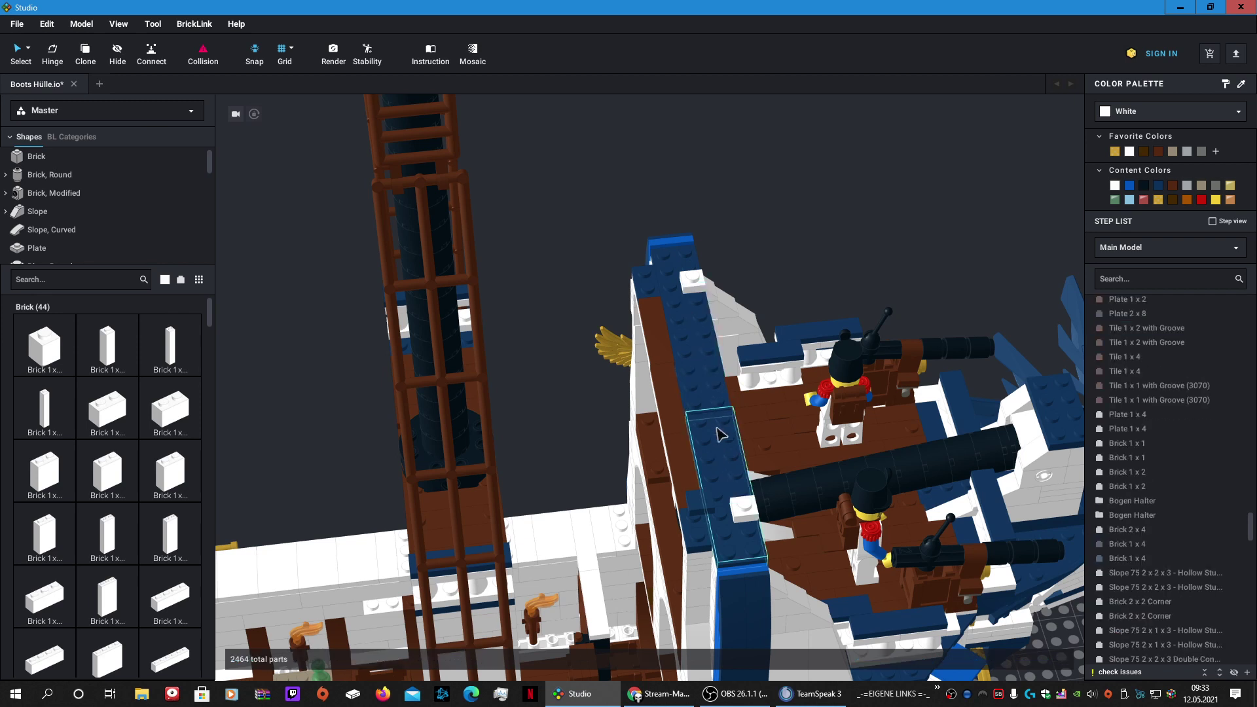
{"action": "left_click", "coordinate": [748, 507]}
{"action": "key", "text": "Delete"}
Step: Delete the two long dark blue plates running along the top of the forecastle wall
{"action": "left_click", "coordinate": [723, 423]}
{"action": "key", "text": "Delete"}
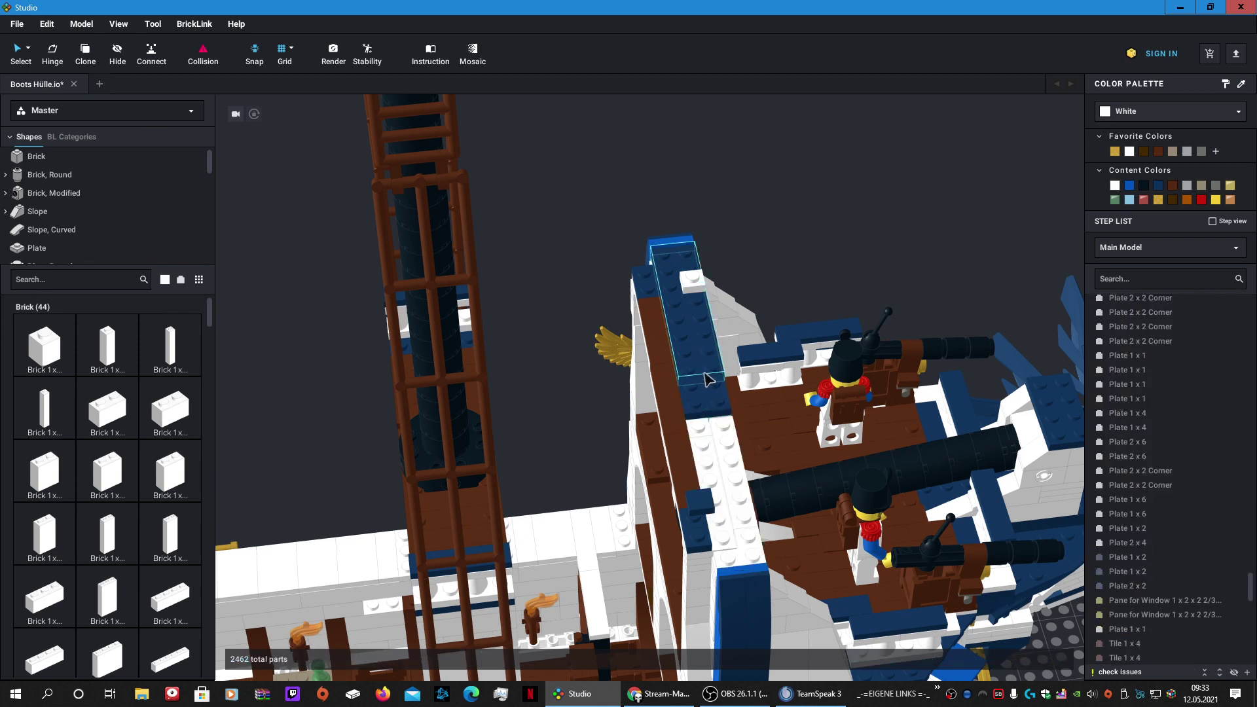
{"action": "left_click", "coordinate": [706, 378]}
{"action": "key", "text": "Delete"}
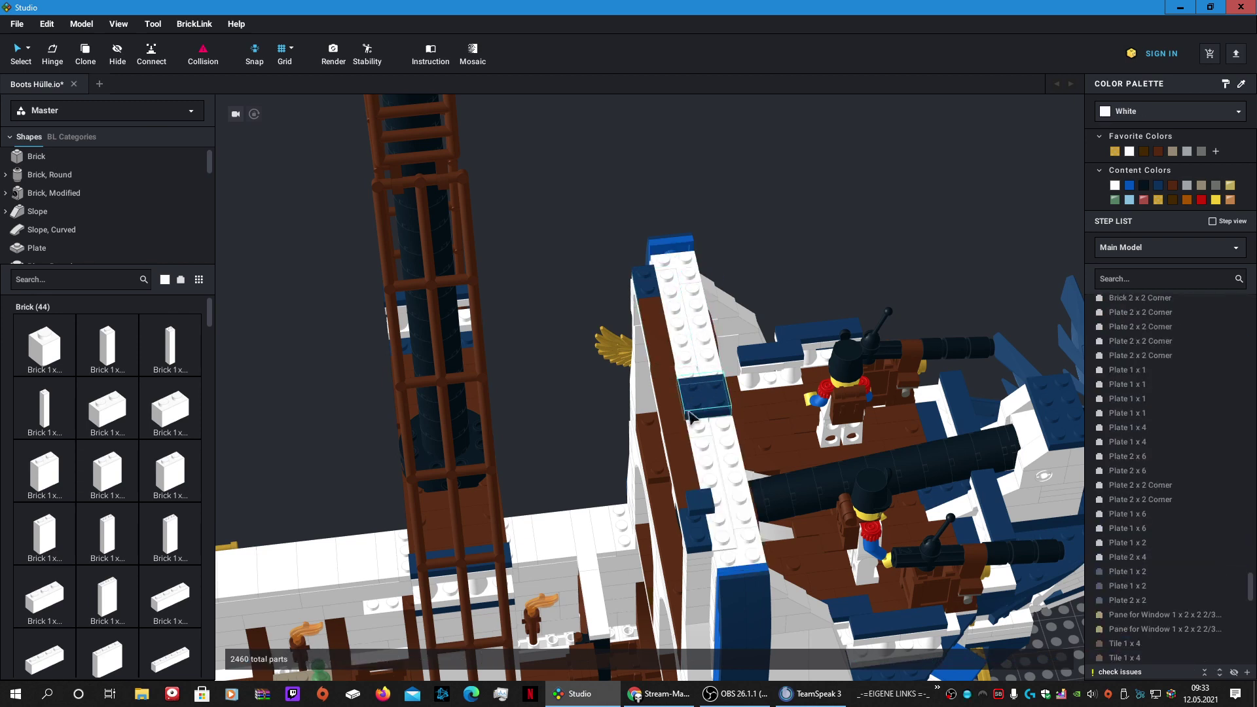
Step: Delete the three brown 1 x 4 tiles along the inner edge of the wall top
{"action": "left_click", "coordinate": [680, 462]}
{"action": "key", "text": "Delete"}
{"action": "left_click", "coordinate": [673, 407]}
{"action": "key", "text": "Delete"}
{"action": "left_click", "coordinate": [659, 303]}
{"action": "key", "text": "Delete"}
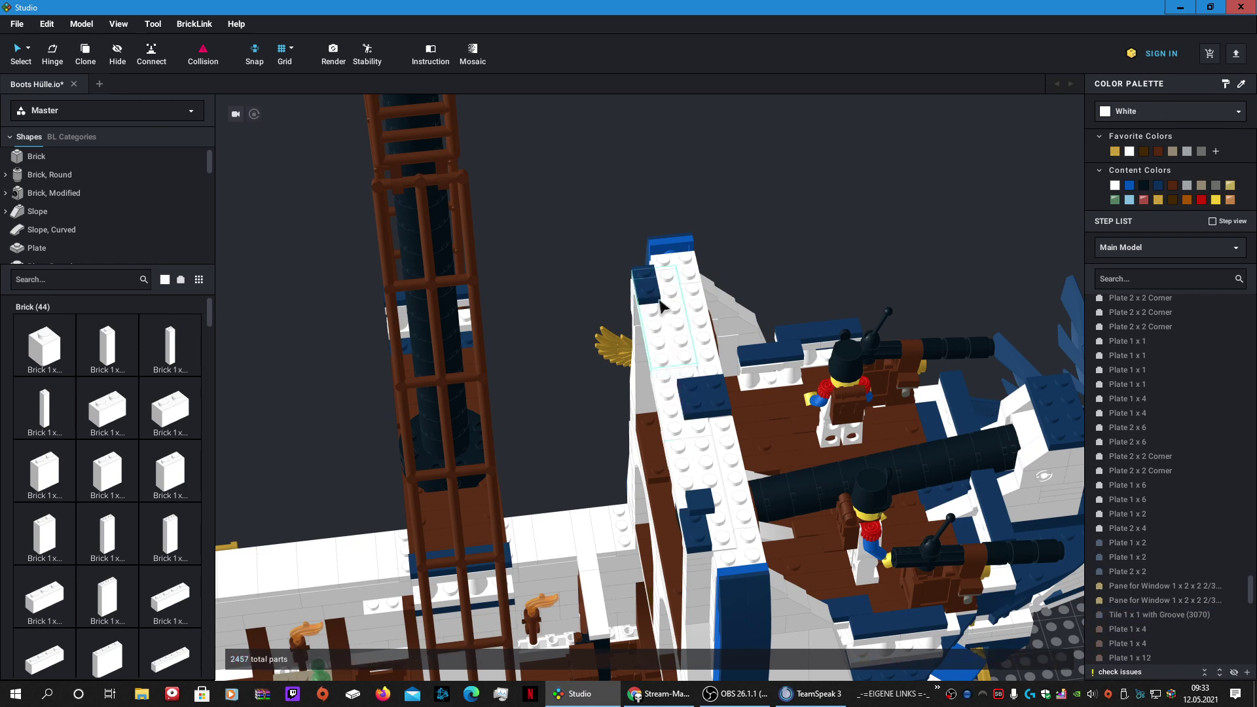
Step: Delete the remaining dark blue 1 x 2 and 2 x 2 plates from the top of the forecastle wall
{"action": "left_click", "coordinate": [658, 297]}
{"action": "key", "text": "Delete"}
{"action": "left_click", "coordinate": [695, 289]}
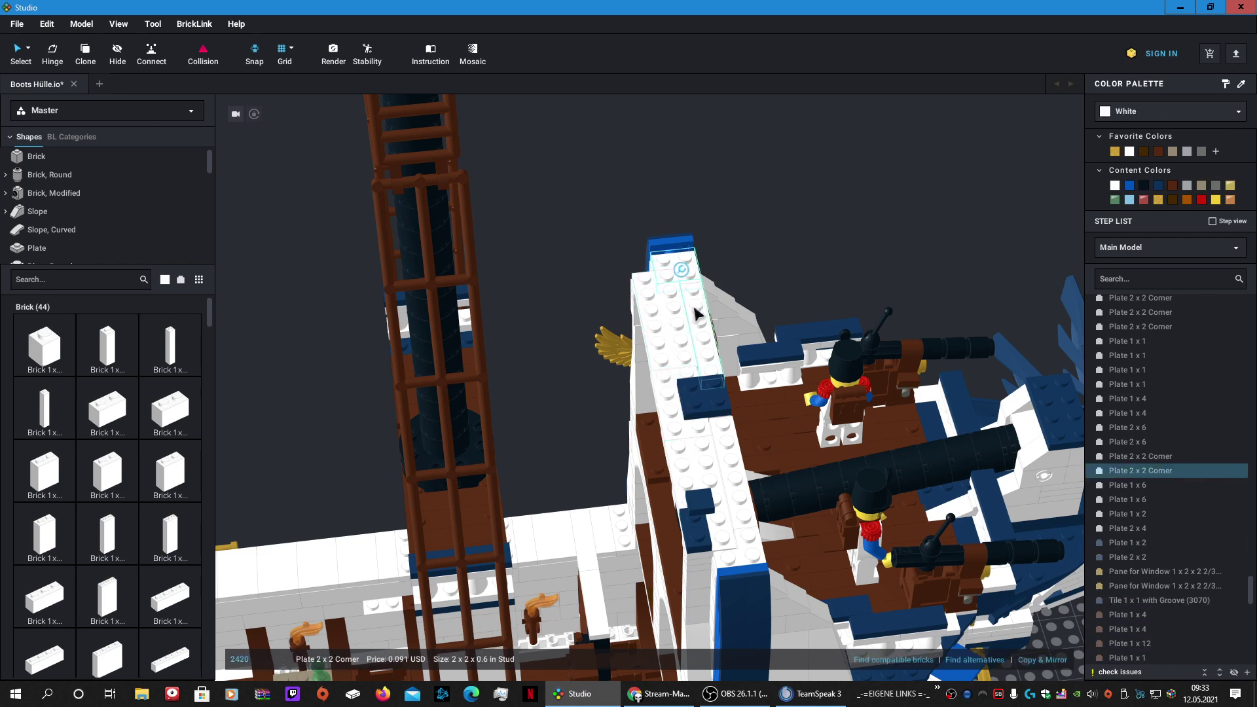
{"action": "key", "text": "Delete"}
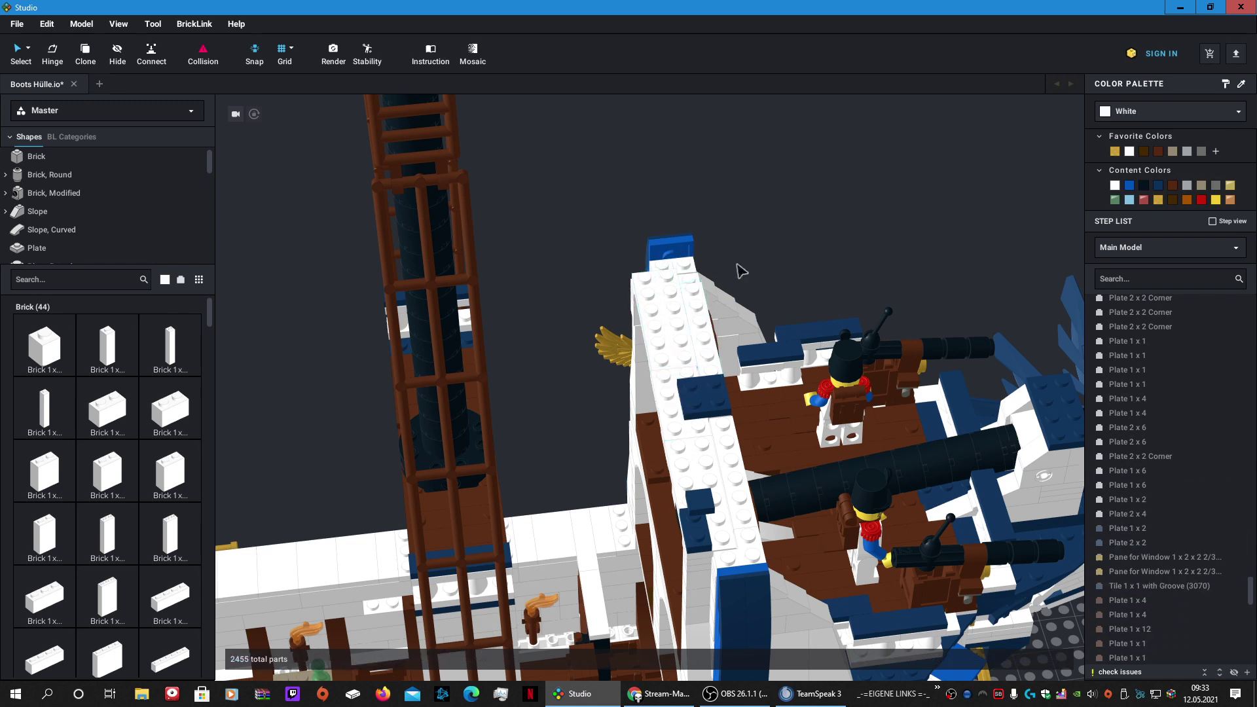
{"action": "left_click", "coordinate": [697, 396]}
{"action": "key", "text": "Delete"}
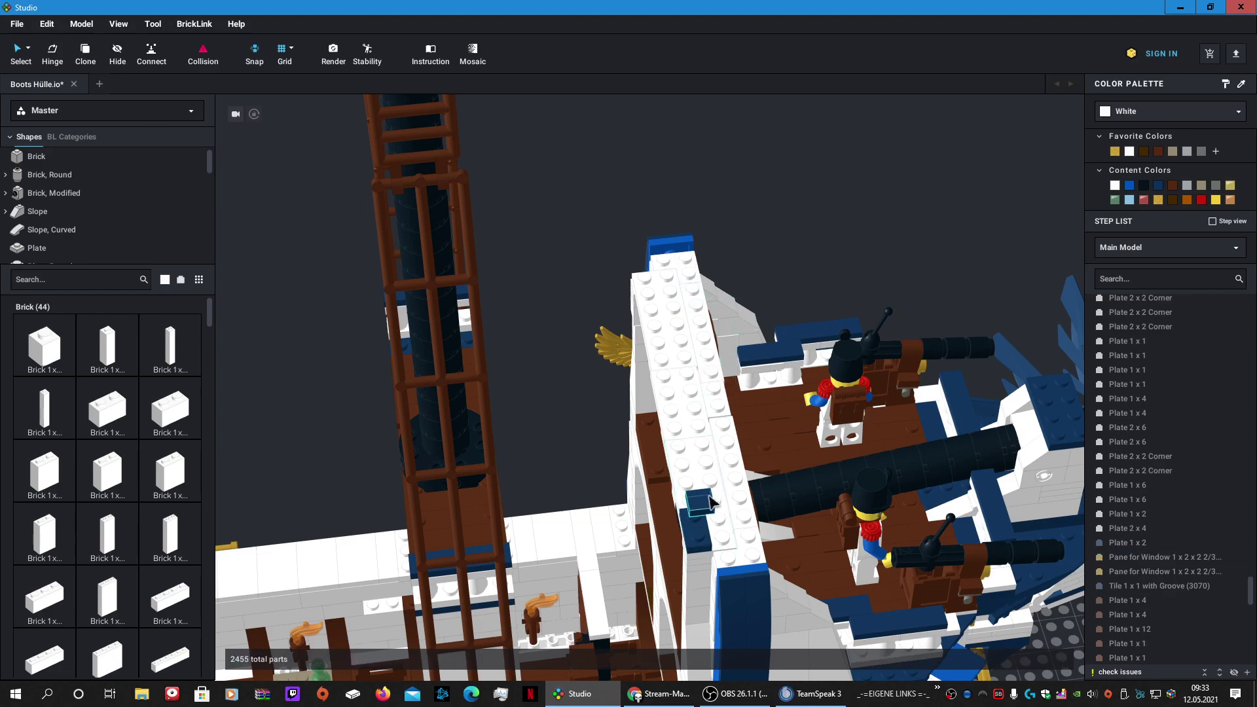
{"action": "left_click", "coordinate": [703, 540]}
{"action": "key", "text": "Delete"}
Step: Search the parts library for "2x3 tile"
{"action": "right_click_drag", "start_coordinate": [805, 301], "coordinate": [488, 224]}
{"action": "scroll", "coordinate": [525, 213], "scroll_direction": "down", "scroll_amount": 5}
{"action": "scroll", "coordinate": [525, 232], "scroll_direction": "up", "scroll_amount": 5}
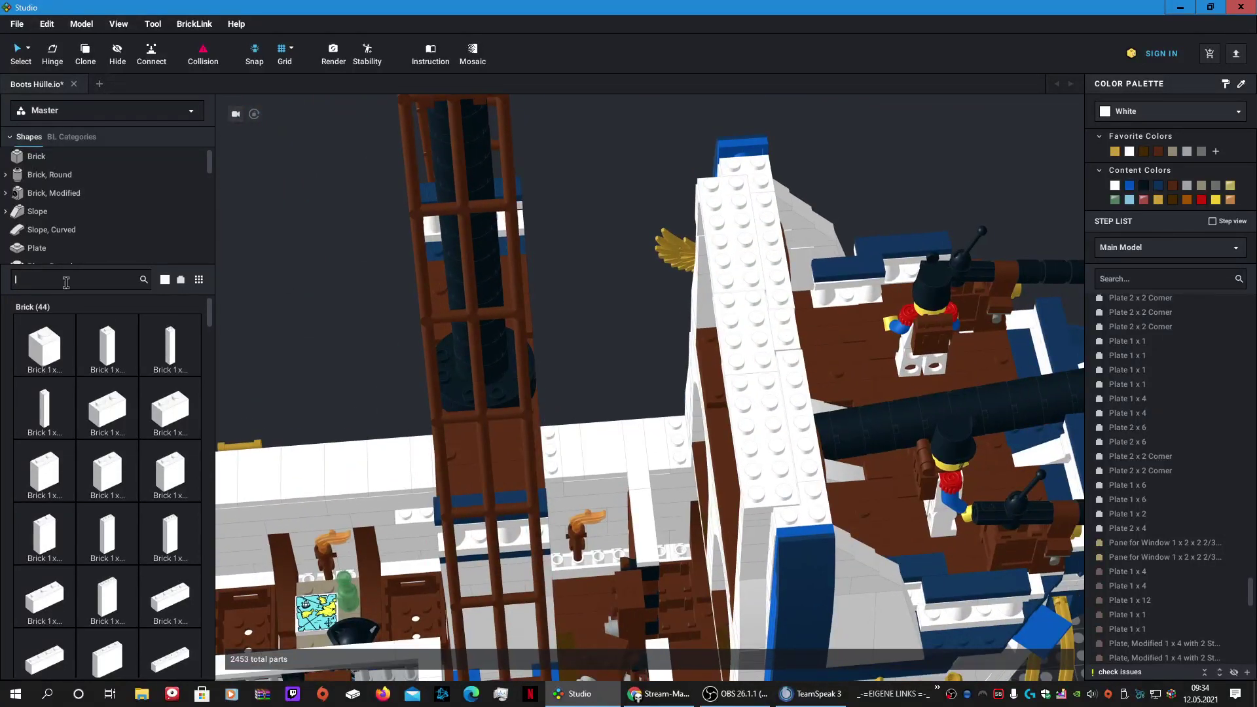
{"action": "left_click", "coordinate": [110, 280]}
{"action": "type", "text": "tile"}
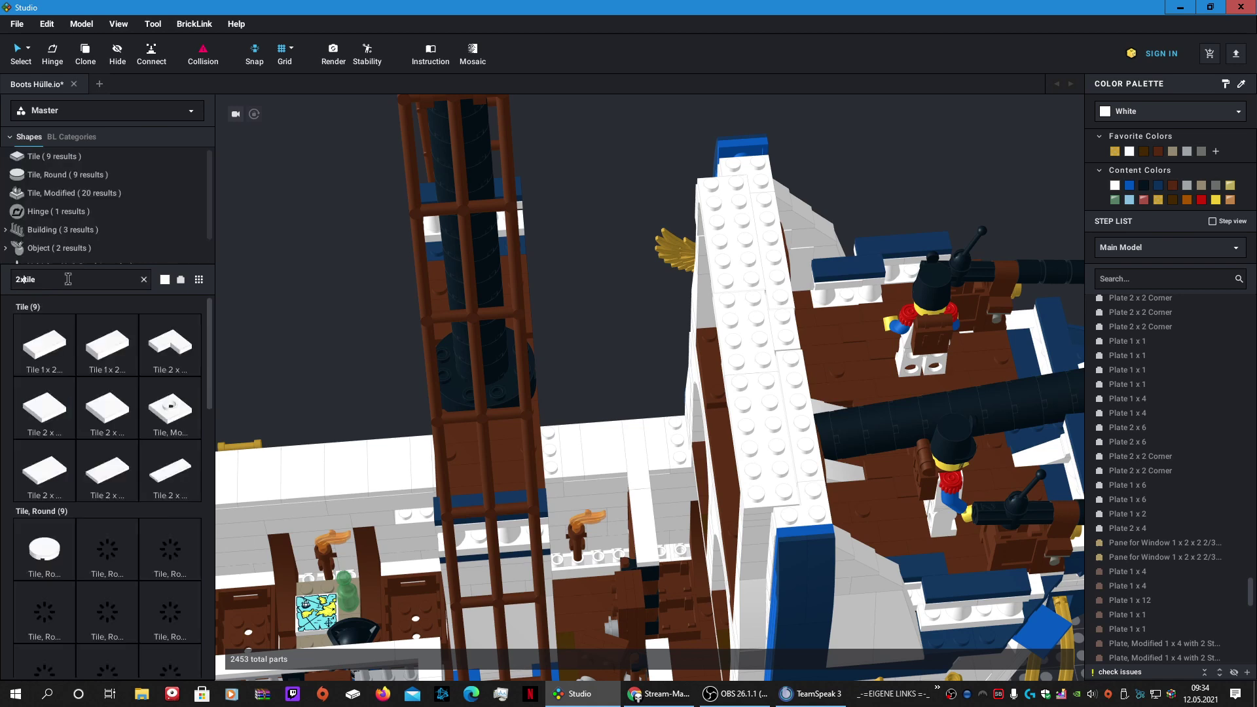
{"action": "type", "text": "x"}
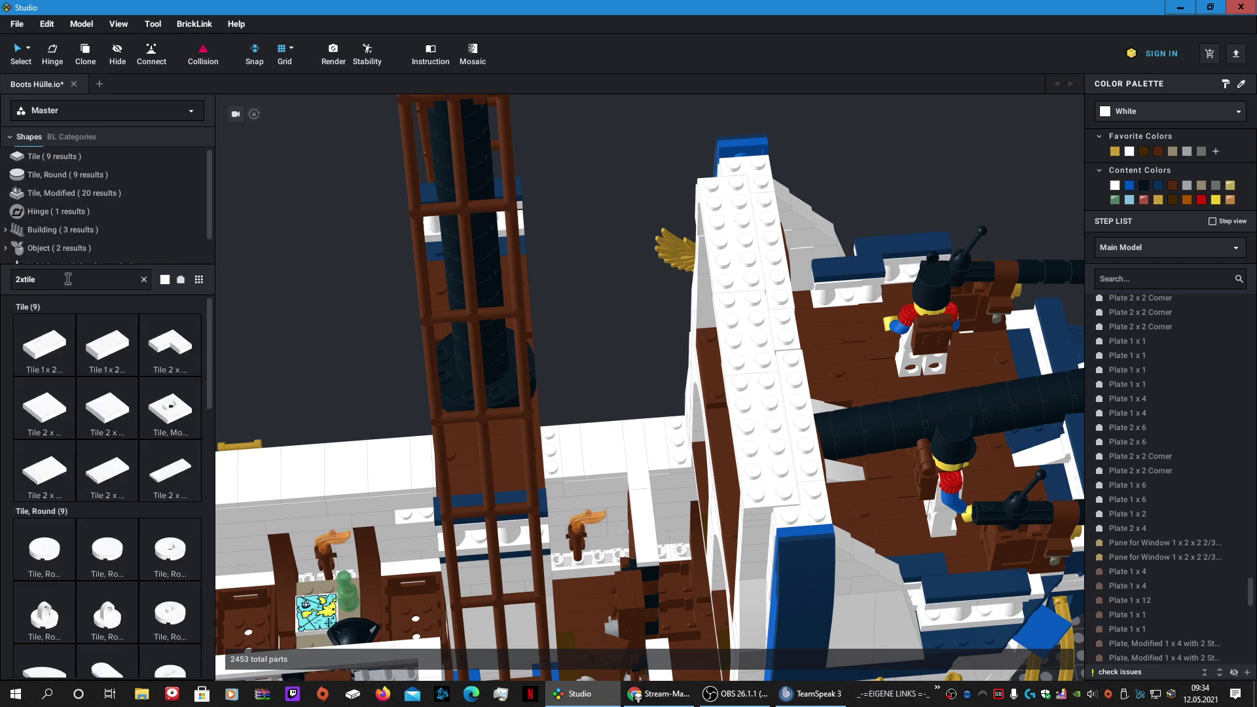
{"action": "type", "text": "3"}
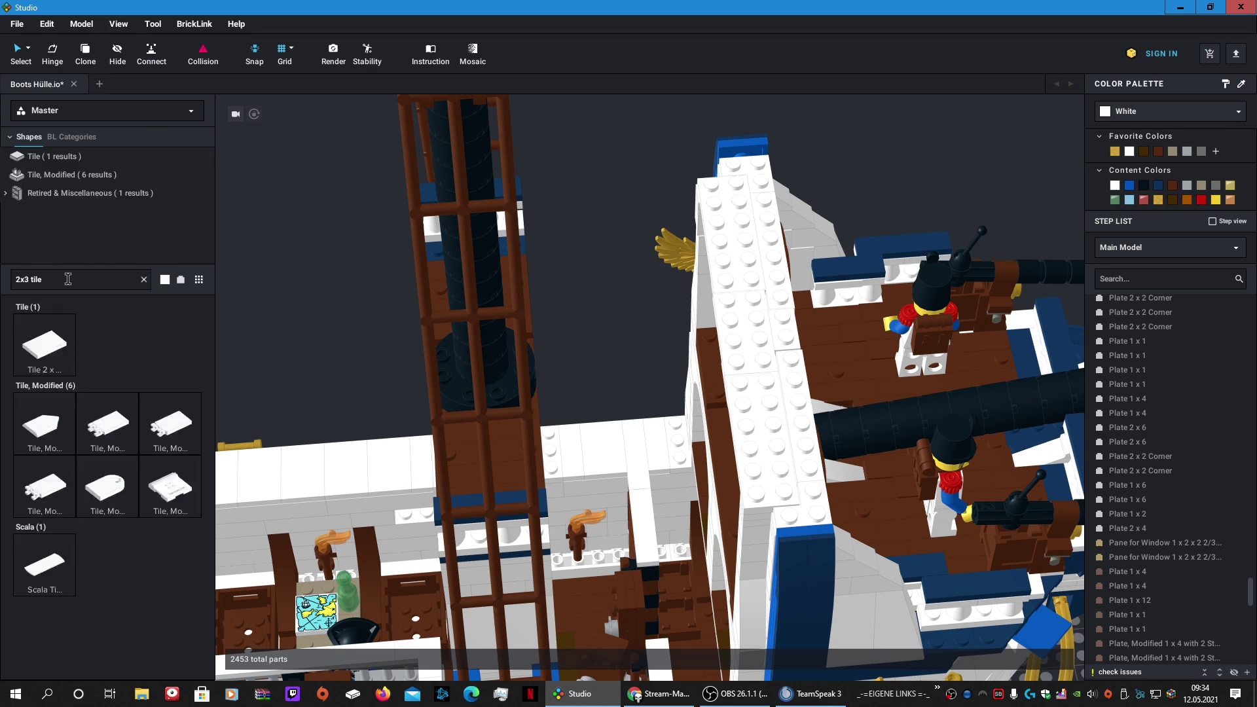
Step: Place six white 2 x 3 tiles in a continuous row along the top of the forecastle wall
{"action": "left_click_drag", "start_coordinate": [49, 345], "coordinate": [784, 438]}
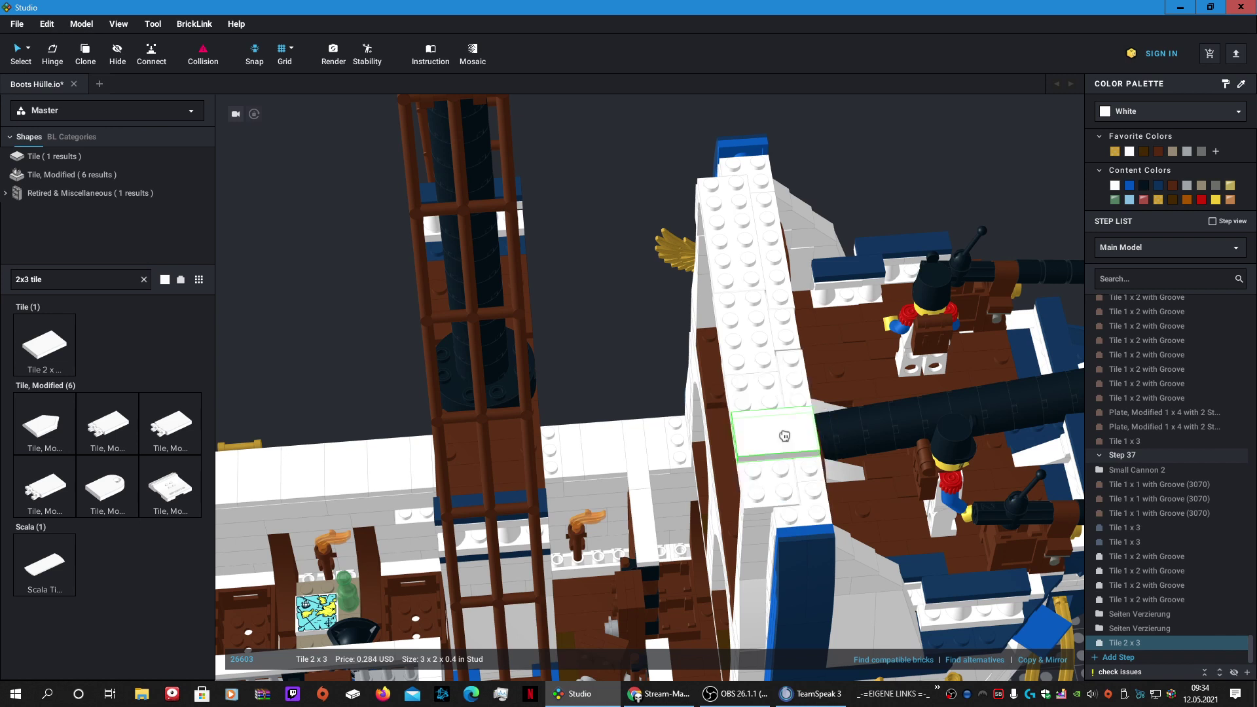
{"action": "left_click", "coordinate": [784, 435]}
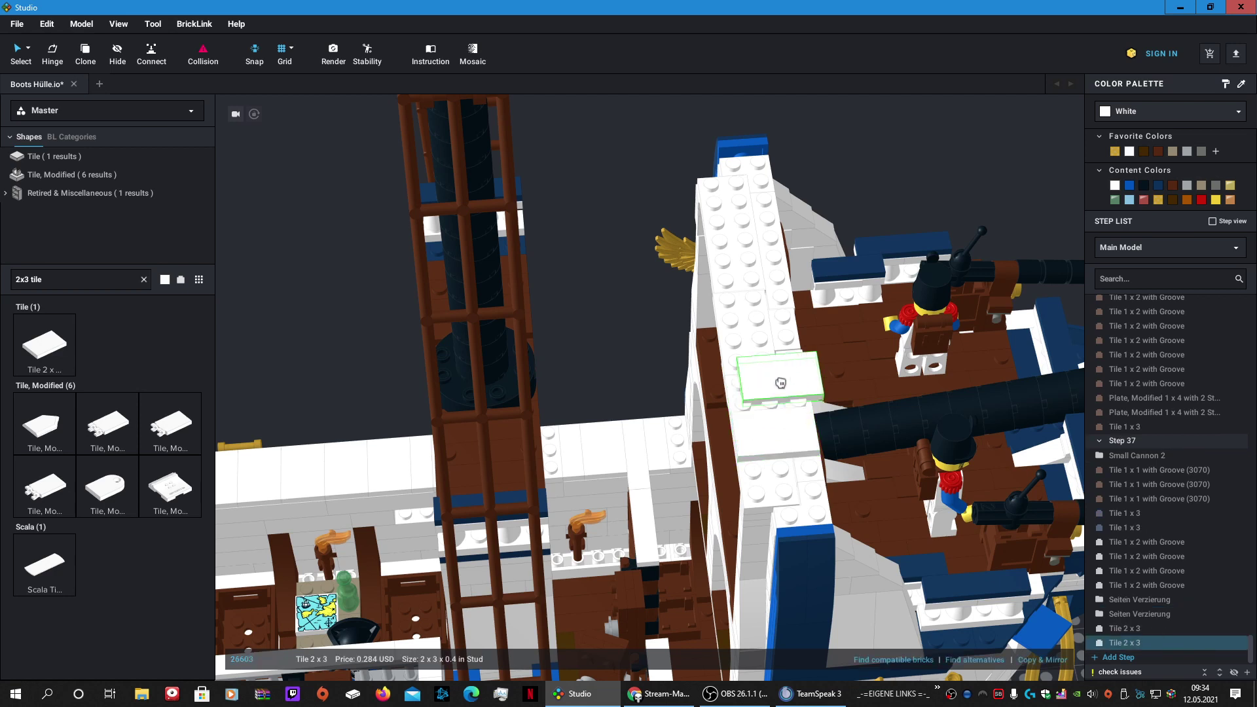
{"action": "left_click", "coordinate": [775, 392]}
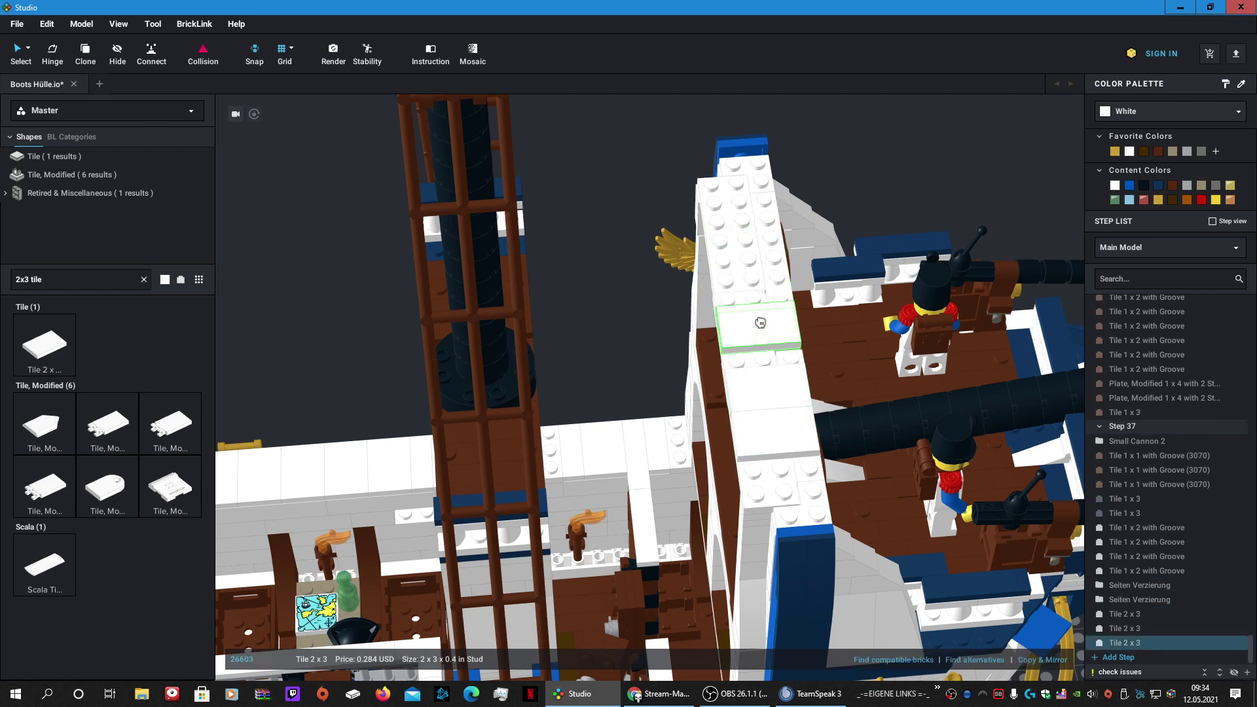
{"action": "left_click", "coordinate": [764, 338]}
{"action": "key", "text": "ctrl+v"}
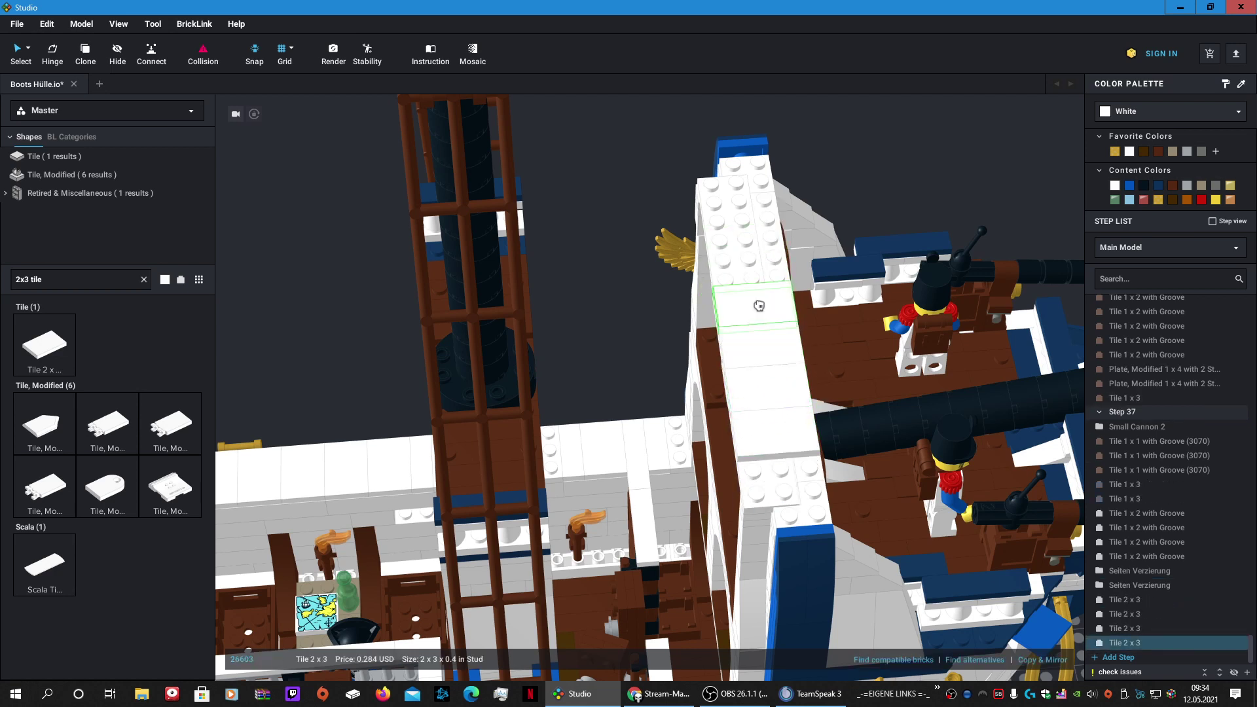
{"action": "left_click", "coordinate": [756, 301]}
{"action": "key", "text": "ctrl+v"}
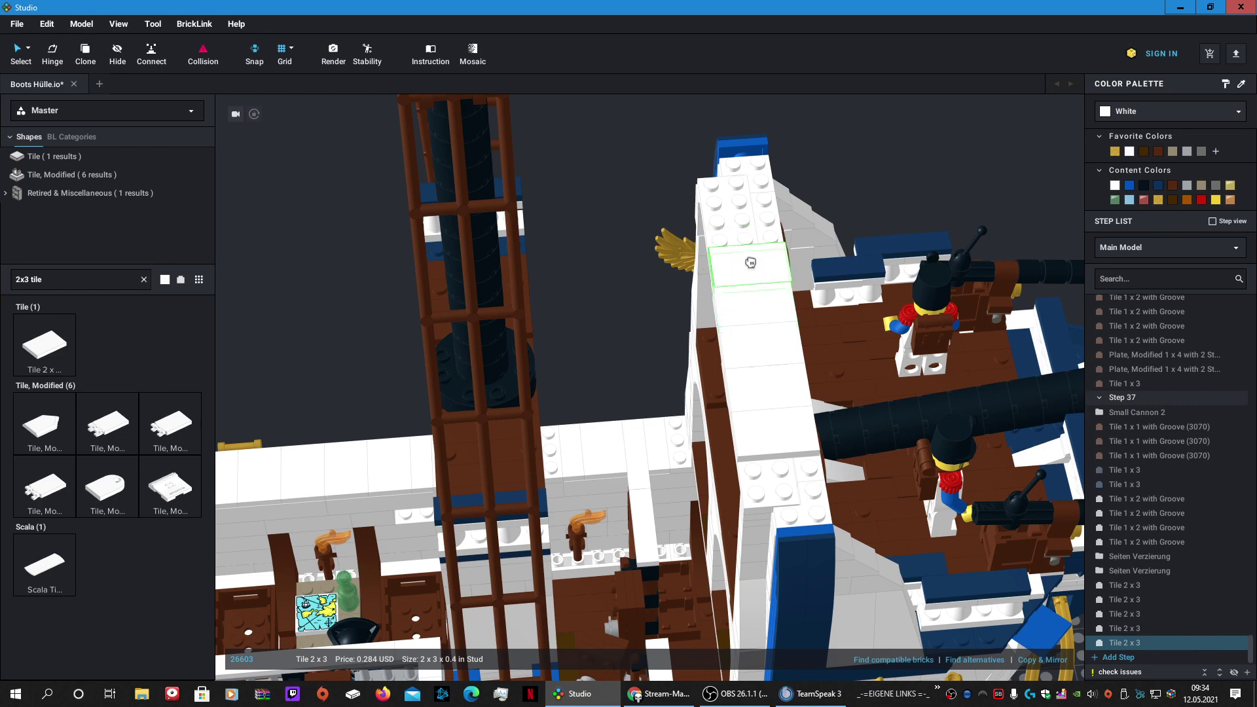
{"action": "left_click", "coordinate": [751, 262]}
{"action": "key", "text": "ctrl+v"}
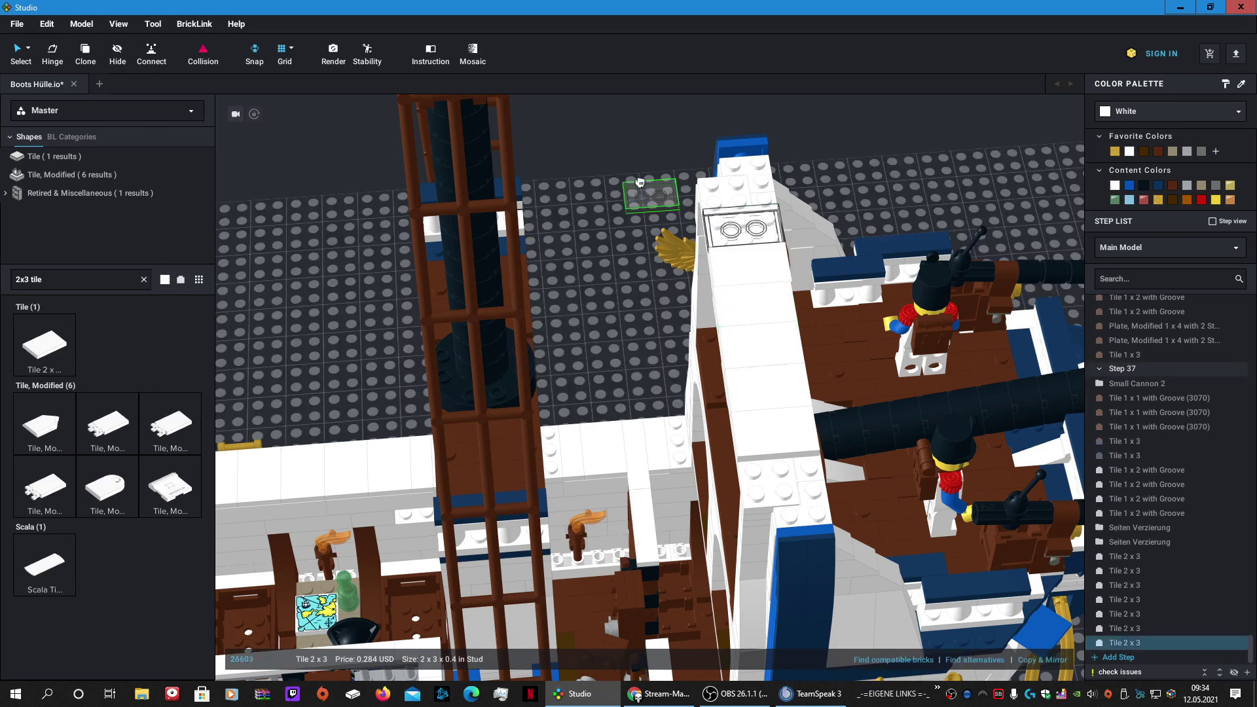
{"action": "key", "text": "Escape"}
Step: Search for "1x3 plate" and place a white 1 x 3 plate at each end of the forecastle wall's tile row
{"action": "key", "text": "ctrl+a"}
{"action": "type", "text": "1x3"}
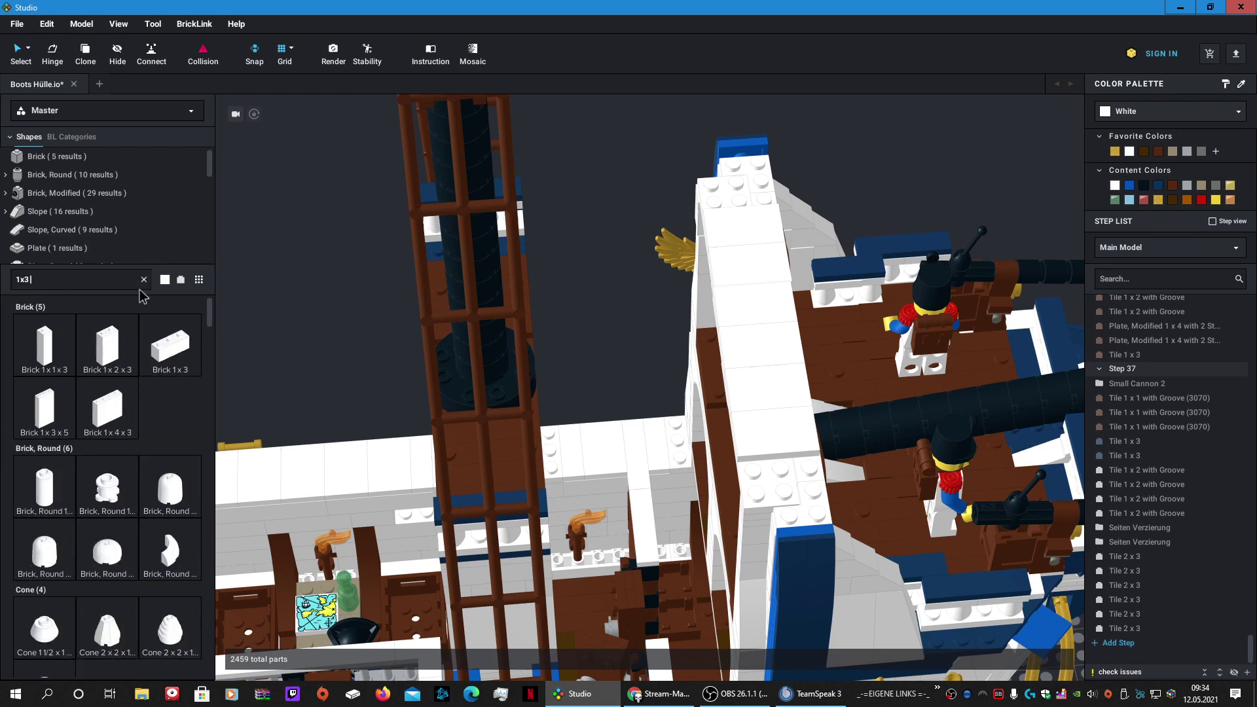
{"action": "type", "text": " plate"}
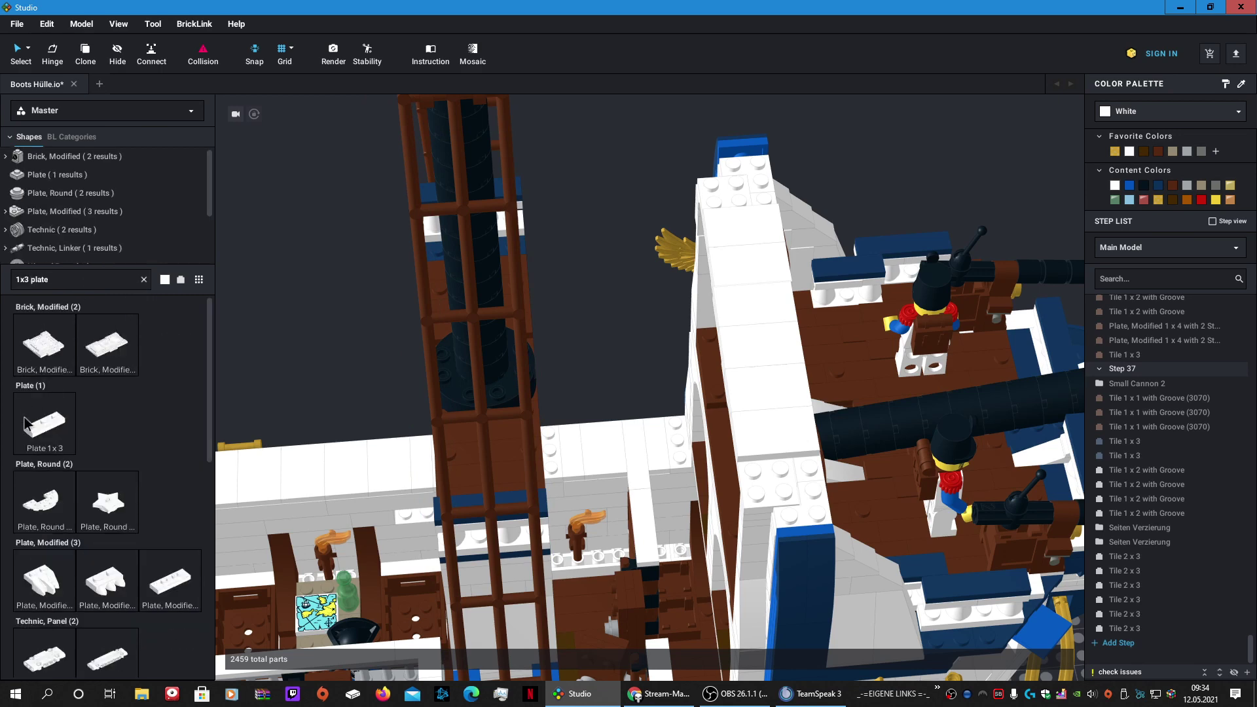
{"action": "left_click", "coordinate": [26, 424]}
{"action": "left_click", "coordinate": [782, 469]}
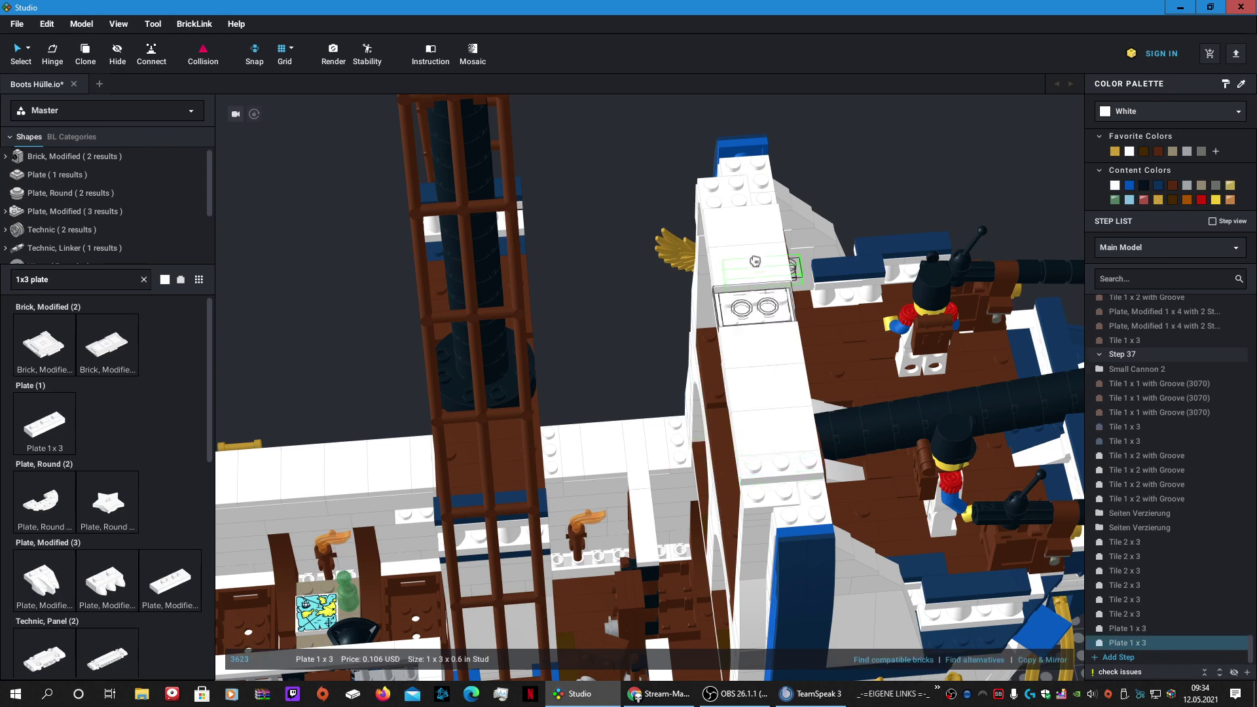
{"action": "left_click", "coordinate": [740, 206]}
{"action": "key", "text": "Escape"}
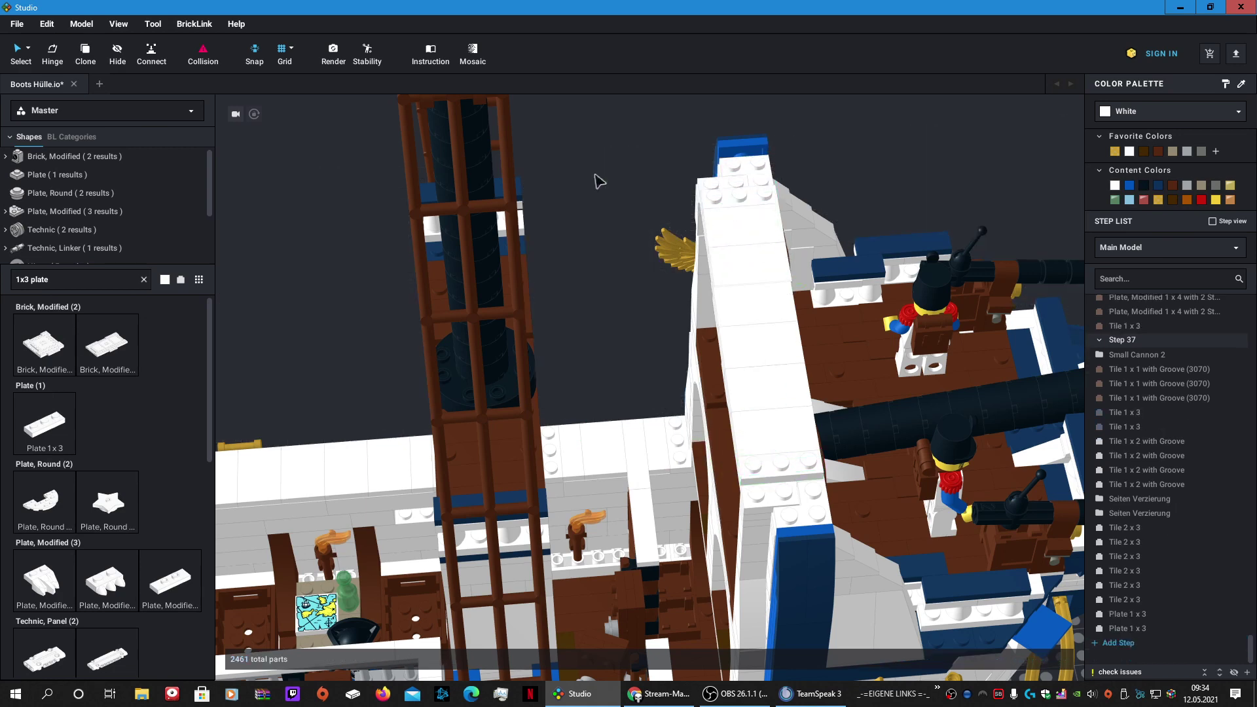
Step: Search for "2x2 plate" and try white 2 x 2 corner plates at both ends of the forecastle wall top
{"action": "left_click", "coordinate": [86, 282]}
{"action": "type", "text": "1"}
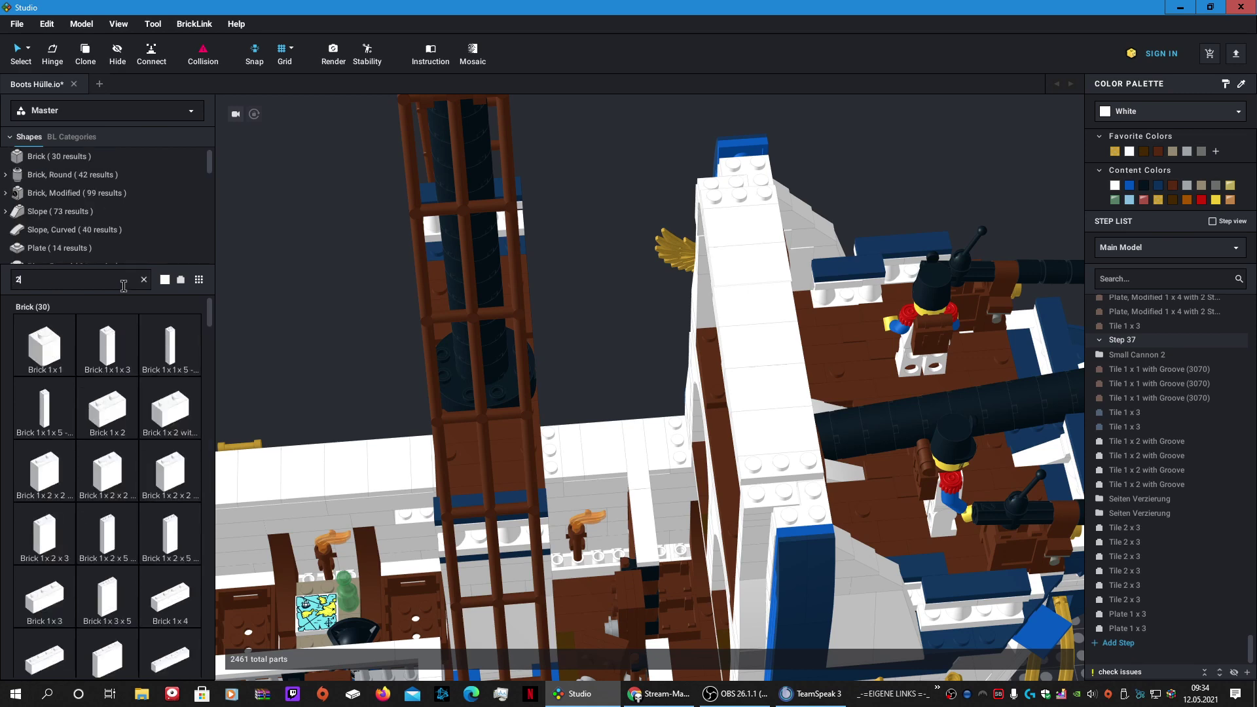
{"action": "type", "text": "x2 plate"}
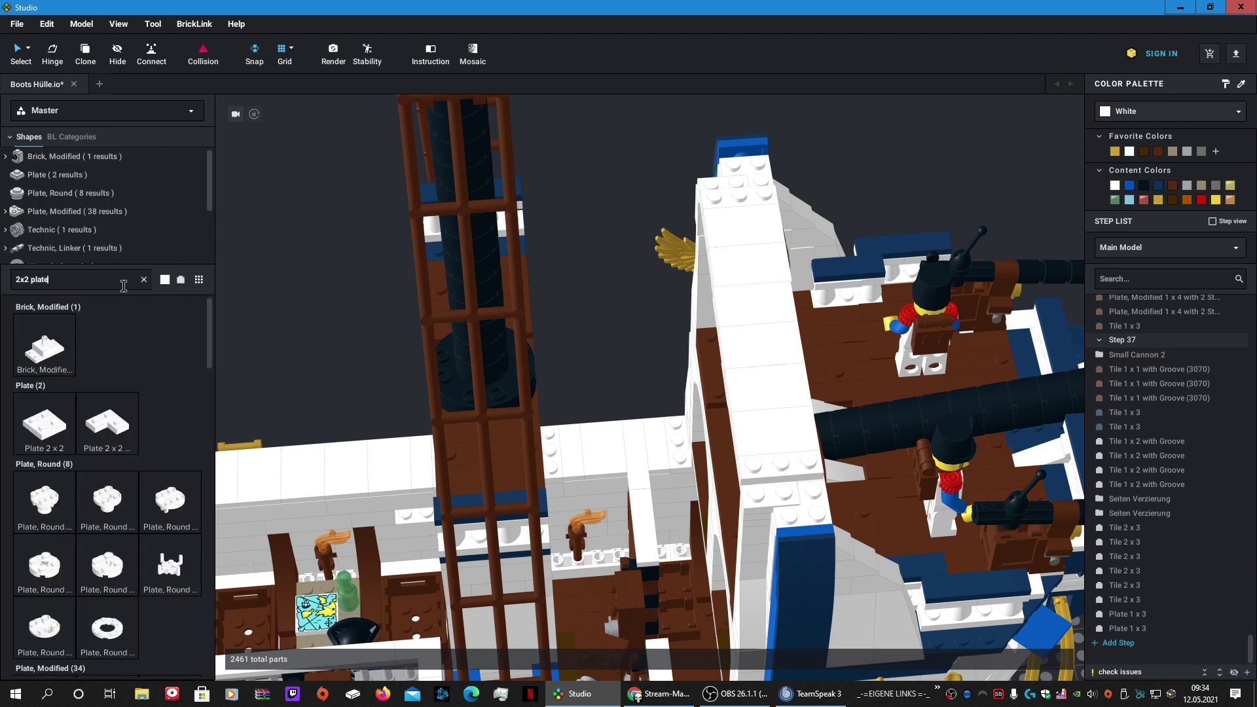
{"action": "left_click_drag", "start_coordinate": [105, 439], "coordinate": [735, 179]}
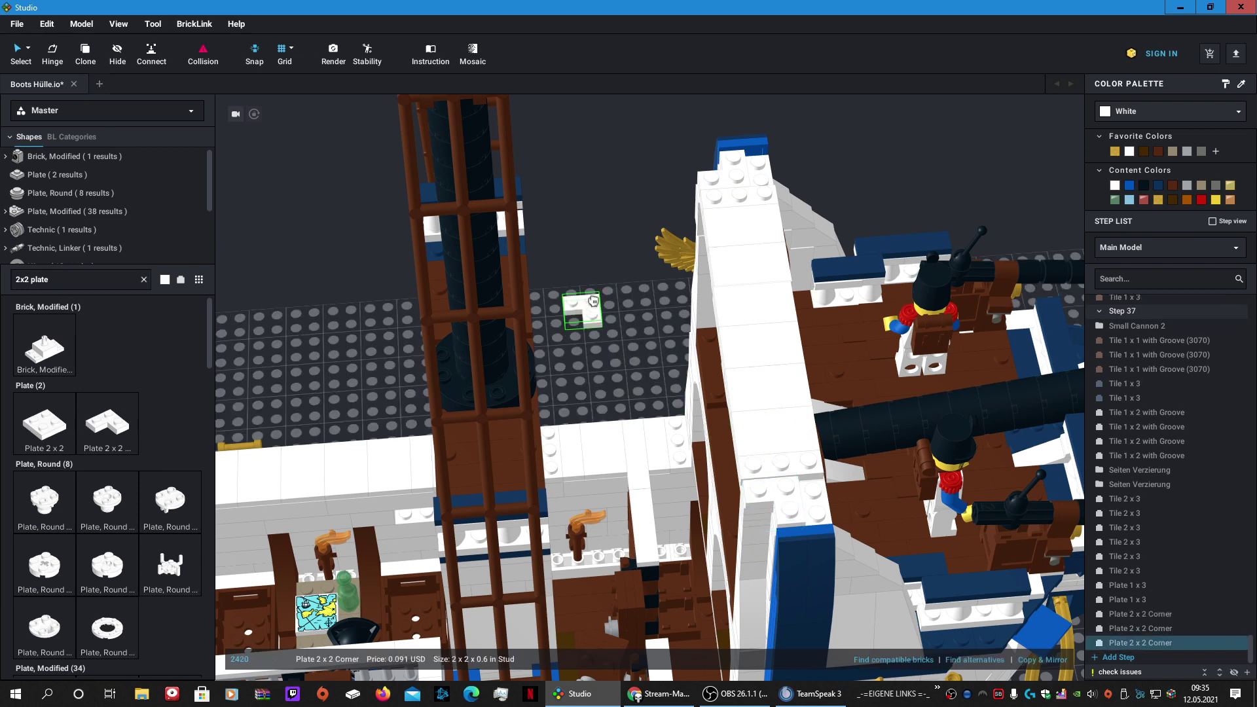
{"action": "key", "text": "Escape"}
Step: Delete the 2 x 2 corner plates from both ends of the forecastle wall top
{"action": "left_click", "coordinate": [732, 175]}
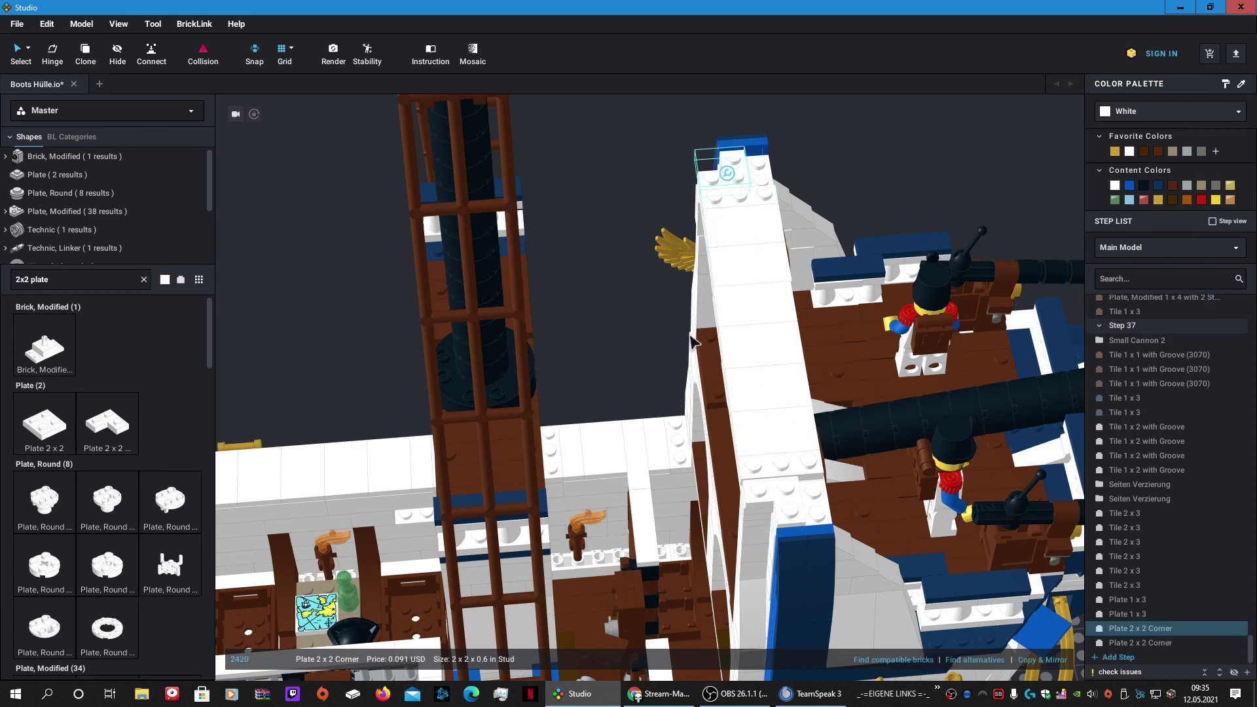
{"action": "key", "text": "Delete"}
{"action": "left_click", "coordinate": [781, 498]}
{"action": "key", "text": "Delete"}
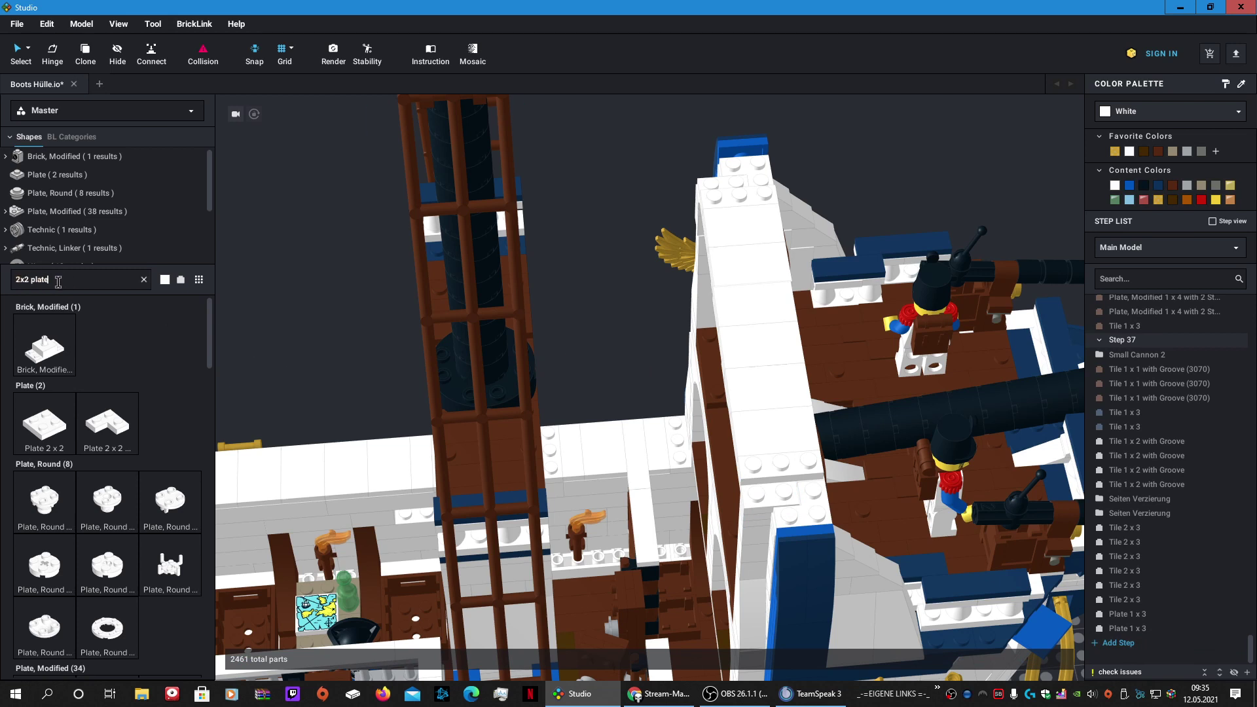
Step: Search for "2x2 tile" and place a white 2 x 2 corner tile at the far end of the forecastle wall top
{"action": "left_click_drag", "start_coordinate": [59, 280], "coordinate": [29, 279]}
{"action": "type", "text": "tile"}
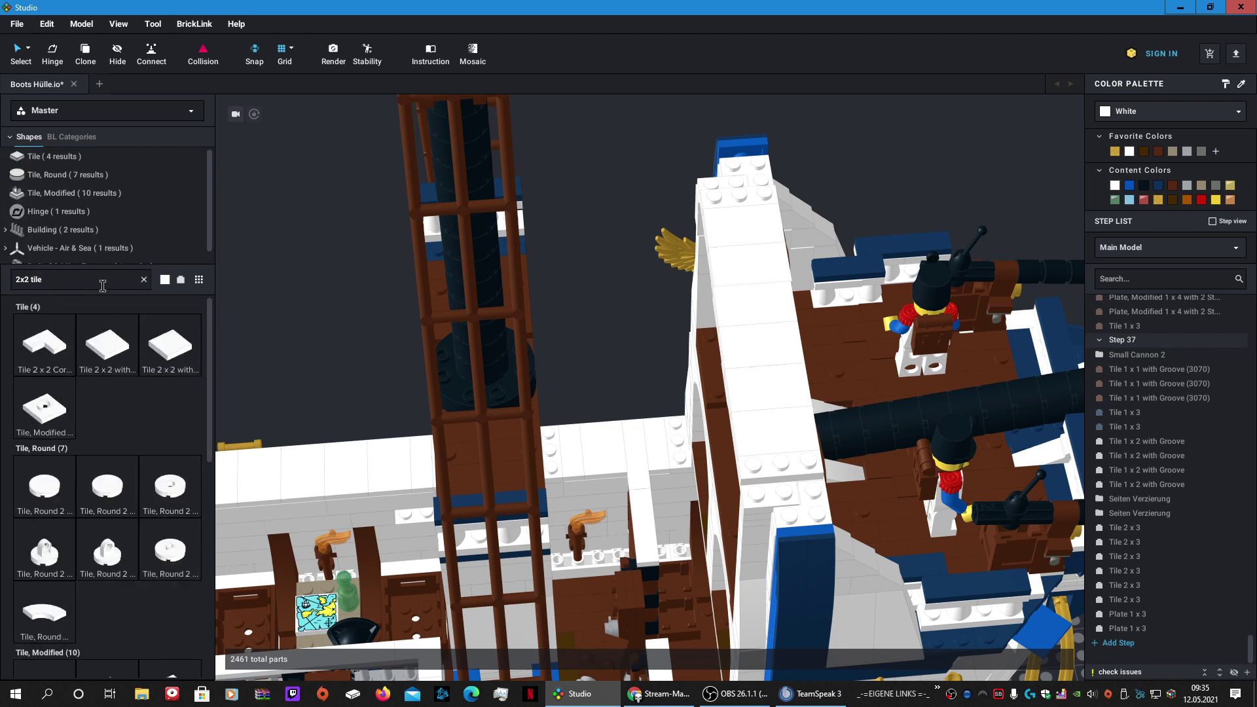
{"action": "left_click_drag", "start_coordinate": [43, 350], "coordinate": [727, 190]}
{"action": "left_click", "coordinate": [734, 192]}
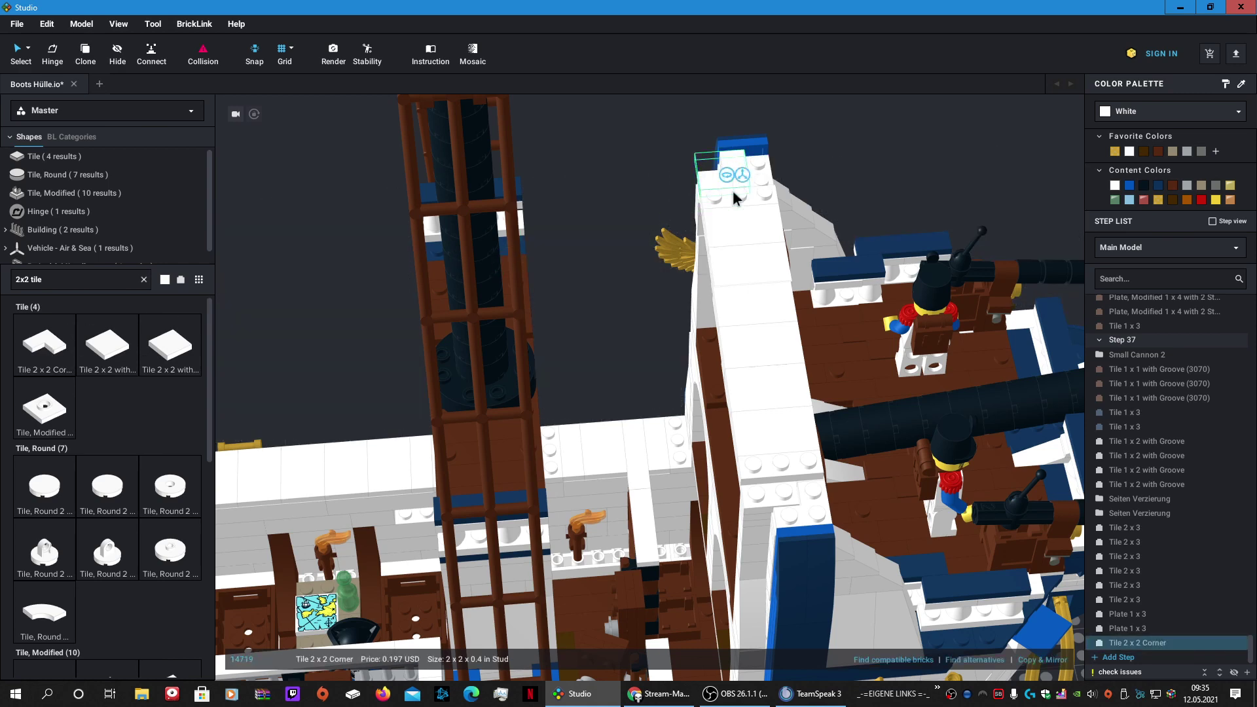
{"action": "left_click", "coordinate": [786, 497]}
{"action": "left_click", "coordinate": [787, 495]}
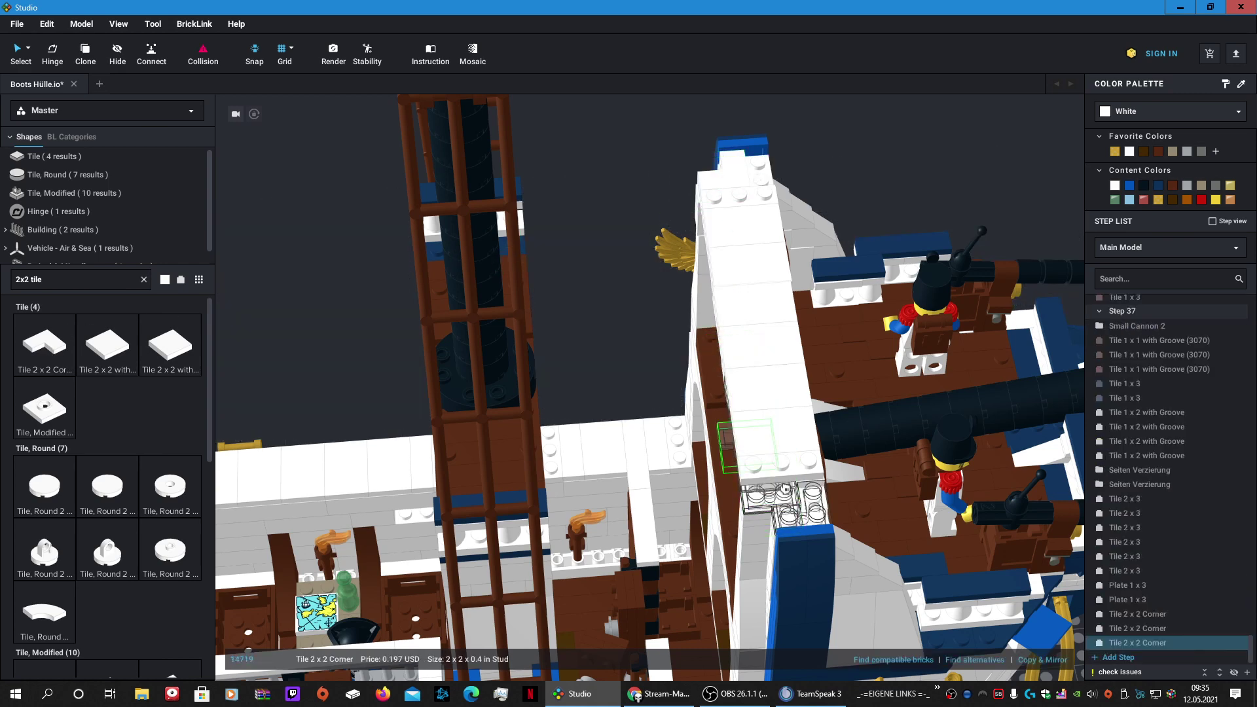
{"action": "key", "text": "Escape"}
{"action": "key", "text": "ctrl+z"}
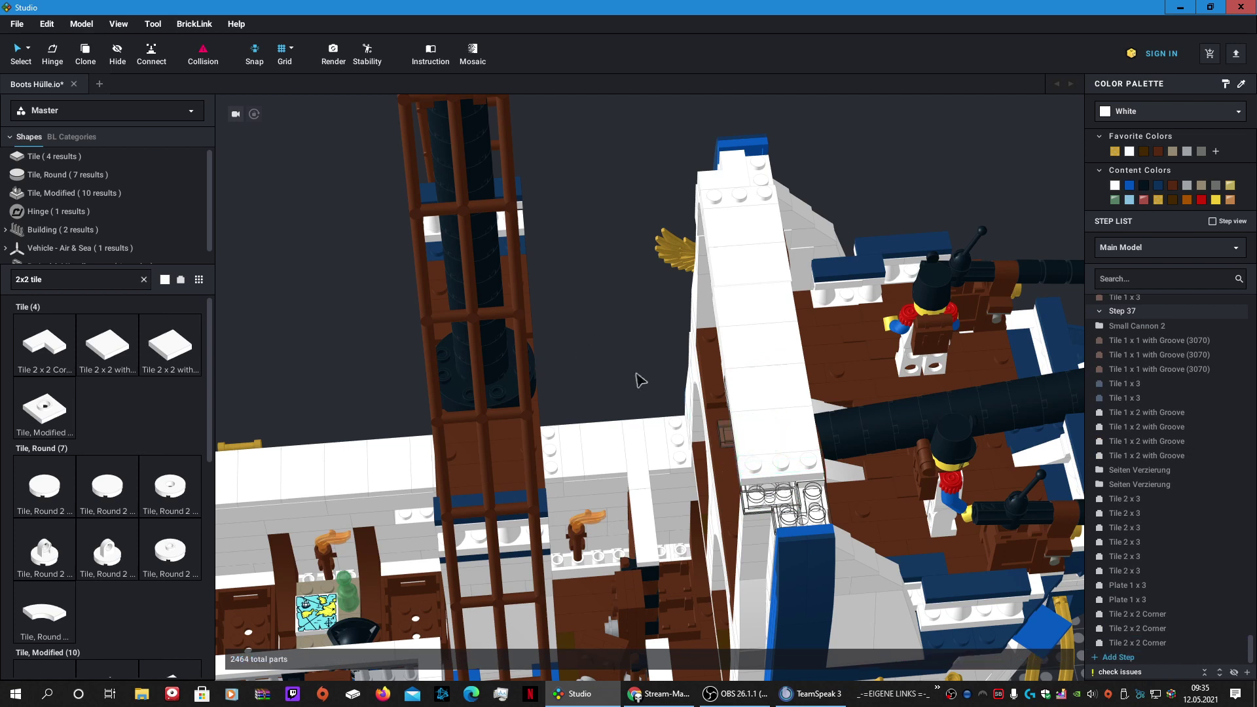
{"action": "key", "text": "ctrl+z"}
{"action": "key", "text": "ctrl+z"}
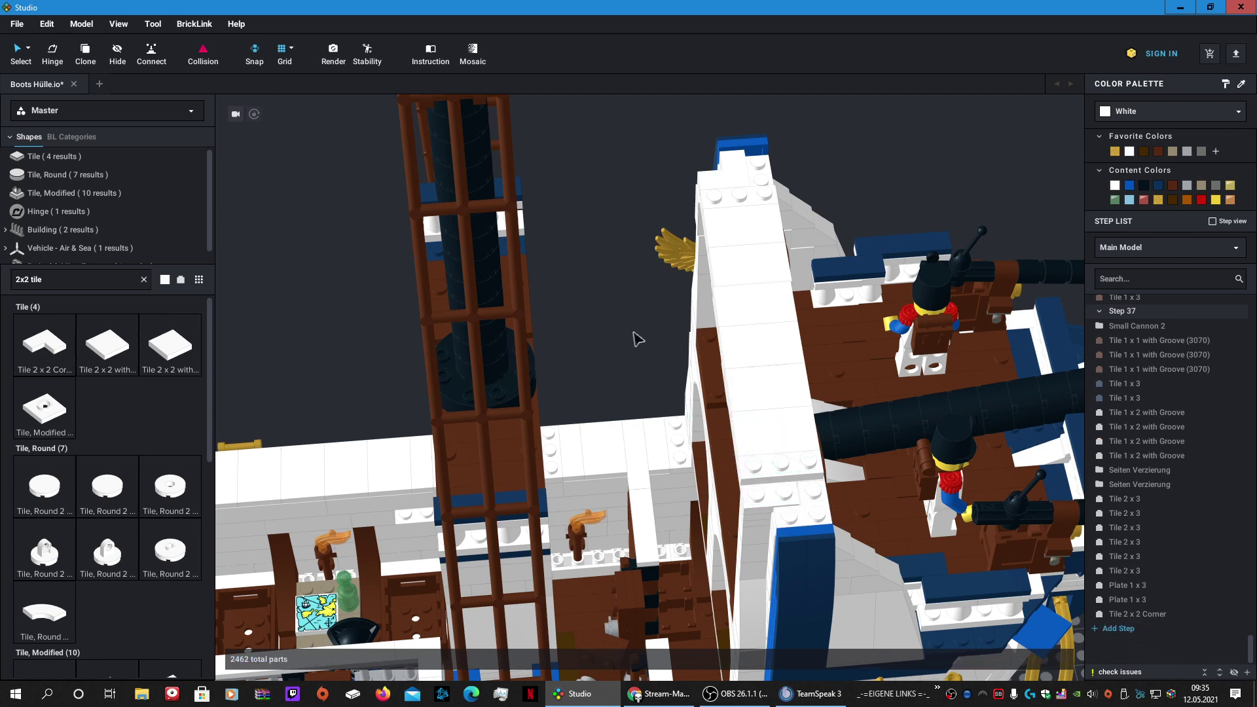
Step: Place a white 2 x 2 corner tile at the near end of the forecastle wall top
{"action": "left_click_drag", "start_coordinate": [45, 344], "coordinate": [791, 500]}
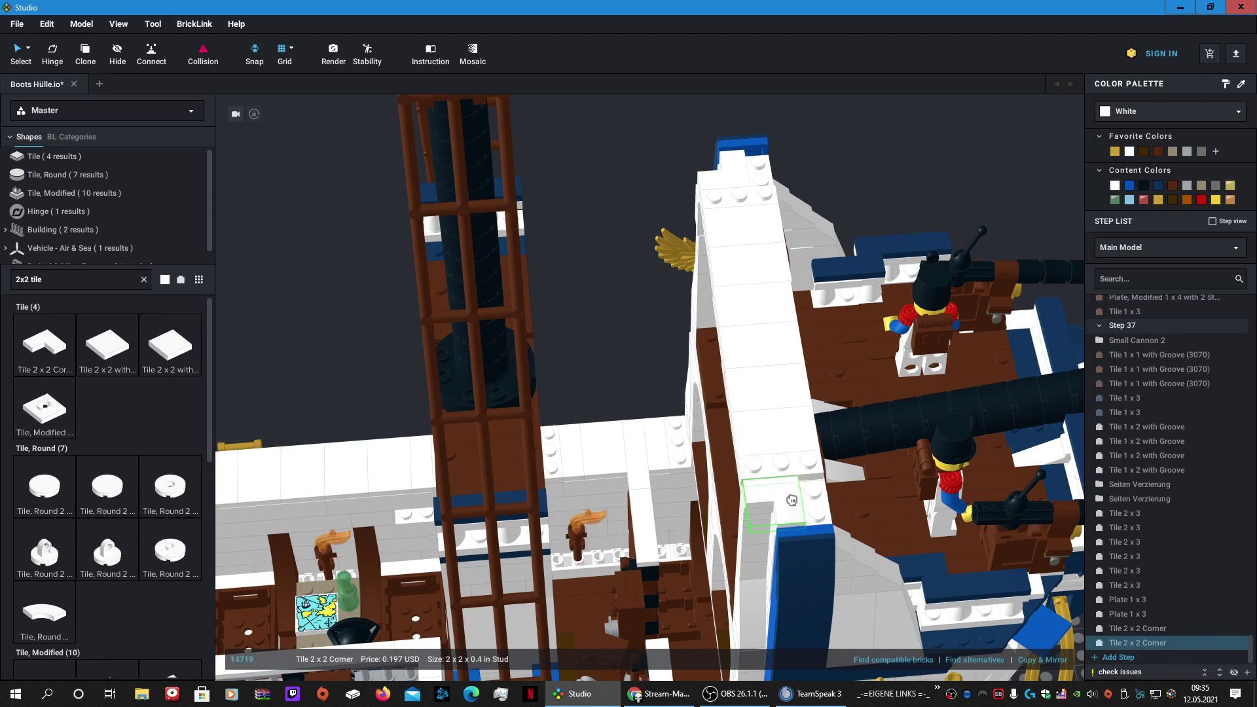
{"action": "left_click", "coordinate": [790, 499]}
{"action": "key", "text": "Escape"}
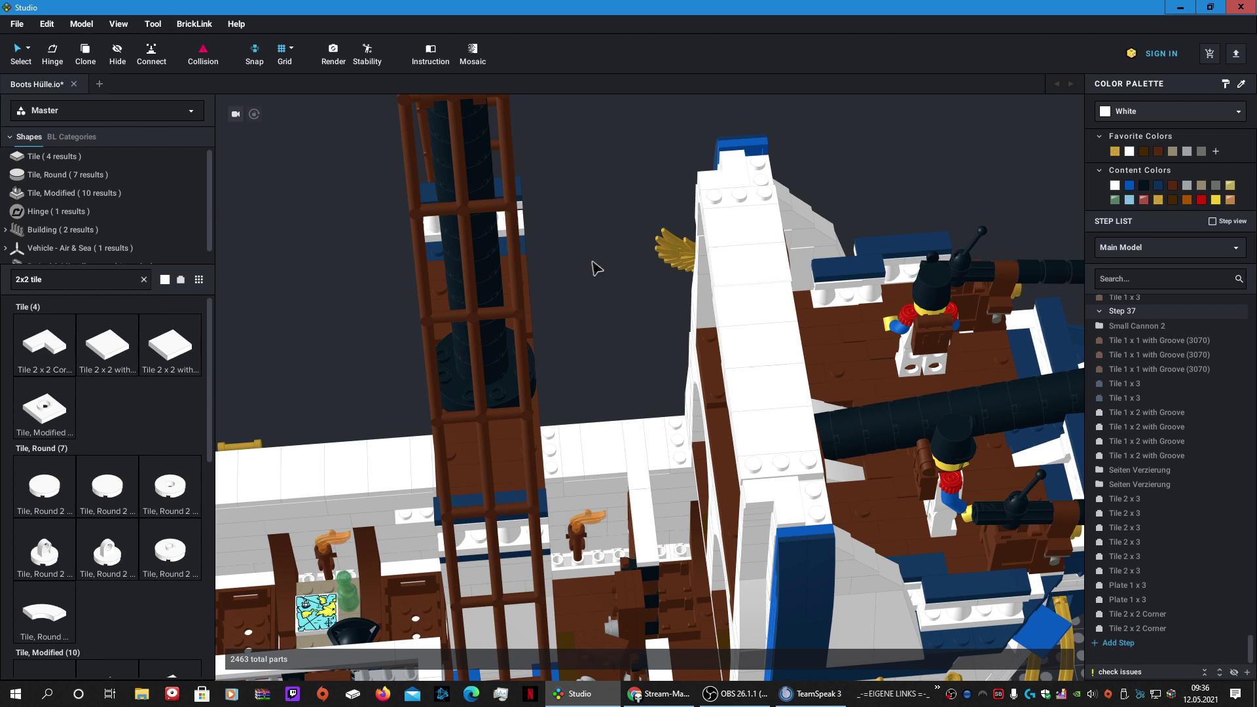
Step: Search for "1x2 tile" and place a white grooved 1 x 2 tile beside the corner tile at each end of the forecastle wall
{"action": "left_click", "coordinate": [71, 276]}
{"action": "type", "text": "1x2 t"}
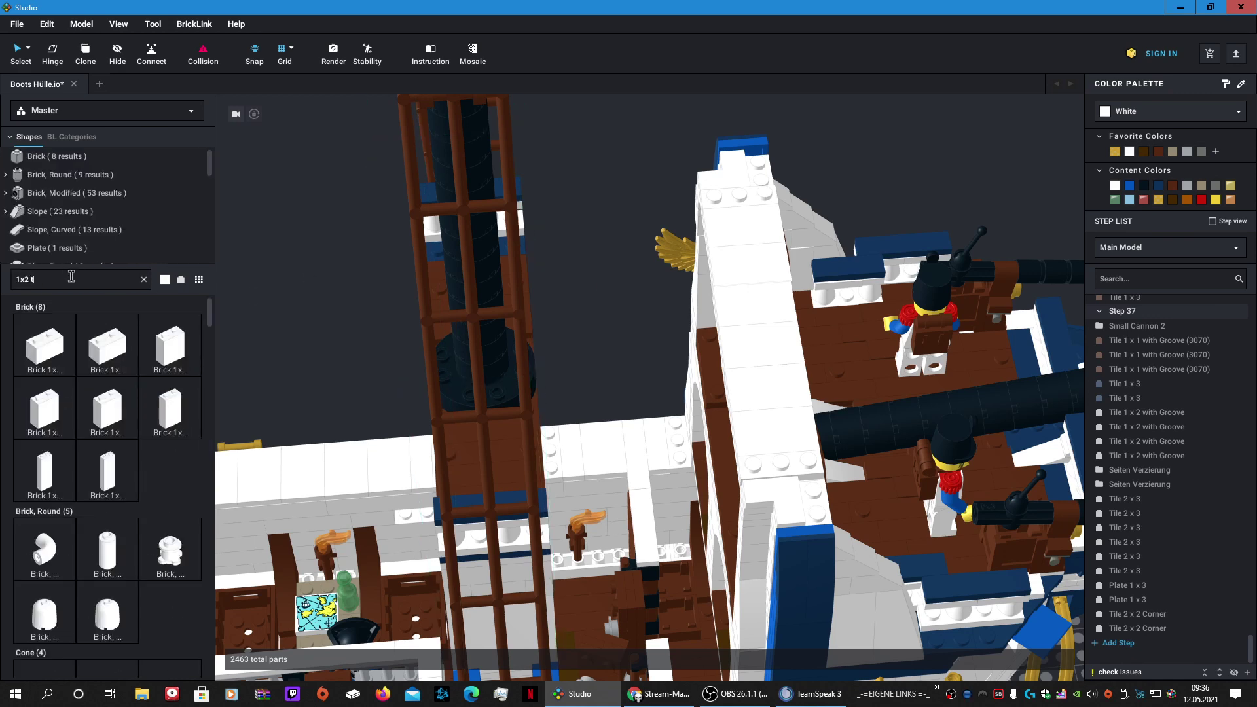
{"action": "type", "text": "ile"}
{"action": "left_click_drag", "start_coordinate": [29, 340], "coordinate": [542, 283]}
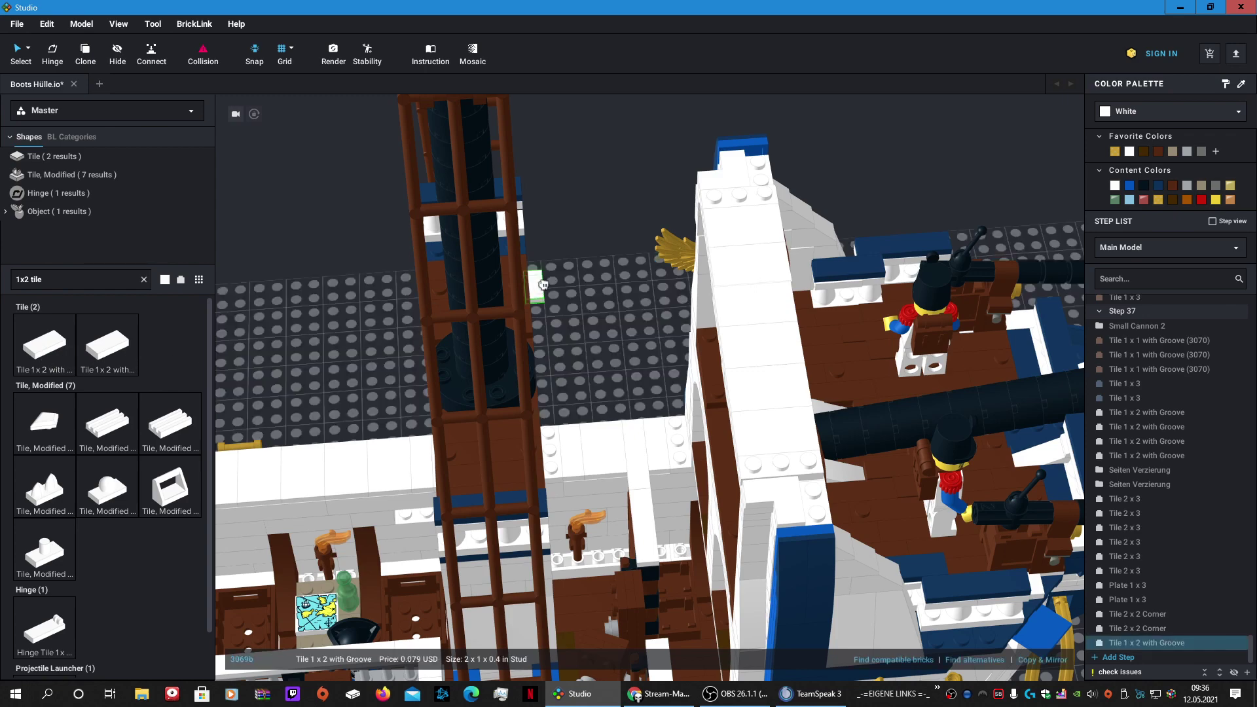
{"action": "left_click", "coordinate": [771, 173]}
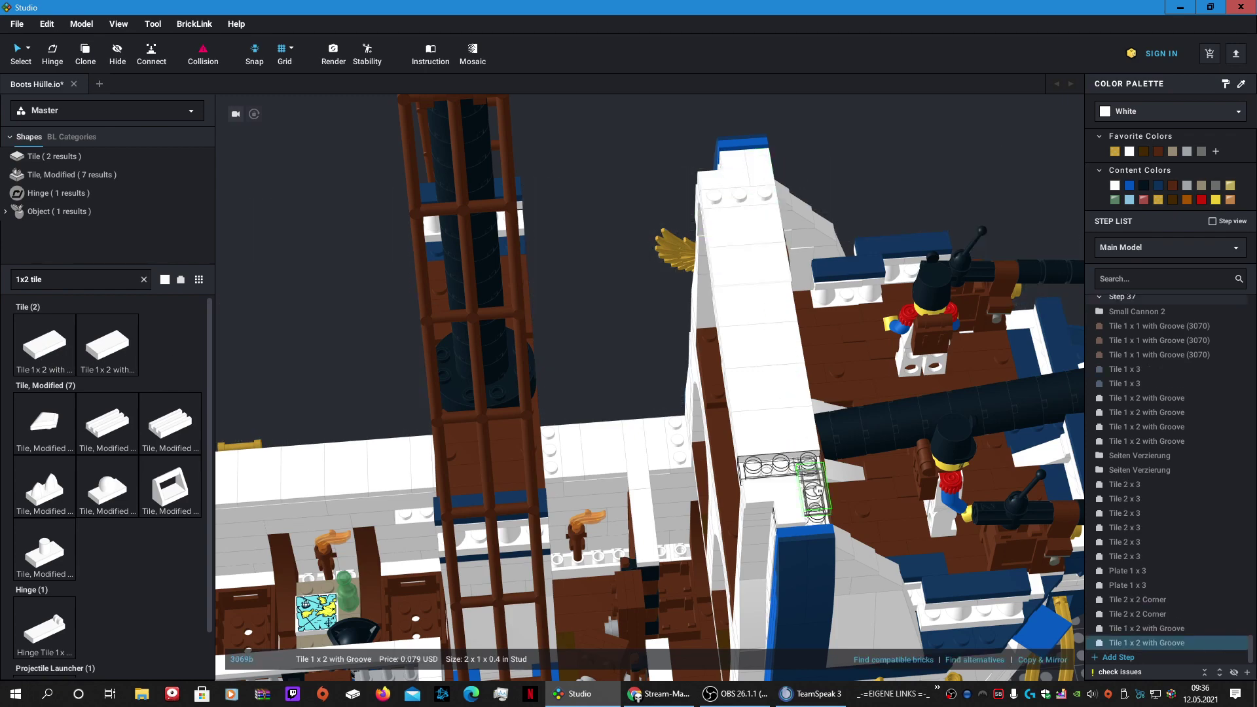
{"action": "left_click", "coordinate": [817, 489]}
{"action": "key", "text": "Escape"}
Step: Search the parts library for "4x10 plate"
{"action": "mouse_move", "coordinate": [606, 282]}
{"action": "right_mouse_down"}
{"action": "mouse_move", "coordinate": [596, 248]}
{"action": "mouse_move", "coordinate": [559, 252]}
{"action": "mouse_move", "coordinate": [665, 250]}
{"action": "mouse_move", "coordinate": [578, 240]}
{"action": "mouse_move", "coordinate": [538, 308]}
{"action": "mouse_move", "coordinate": [609, 309]}
{"action": "mouse_move", "coordinate": [607, 336]}
{"action": "mouse_move", "coordinate": [652, 337]}
{"action": "mouse_move", "coordinate": [623, 347]}
{"action": "mouse_move", "coordinate": [618, 268]}
{"action": "right_mouse_up"}
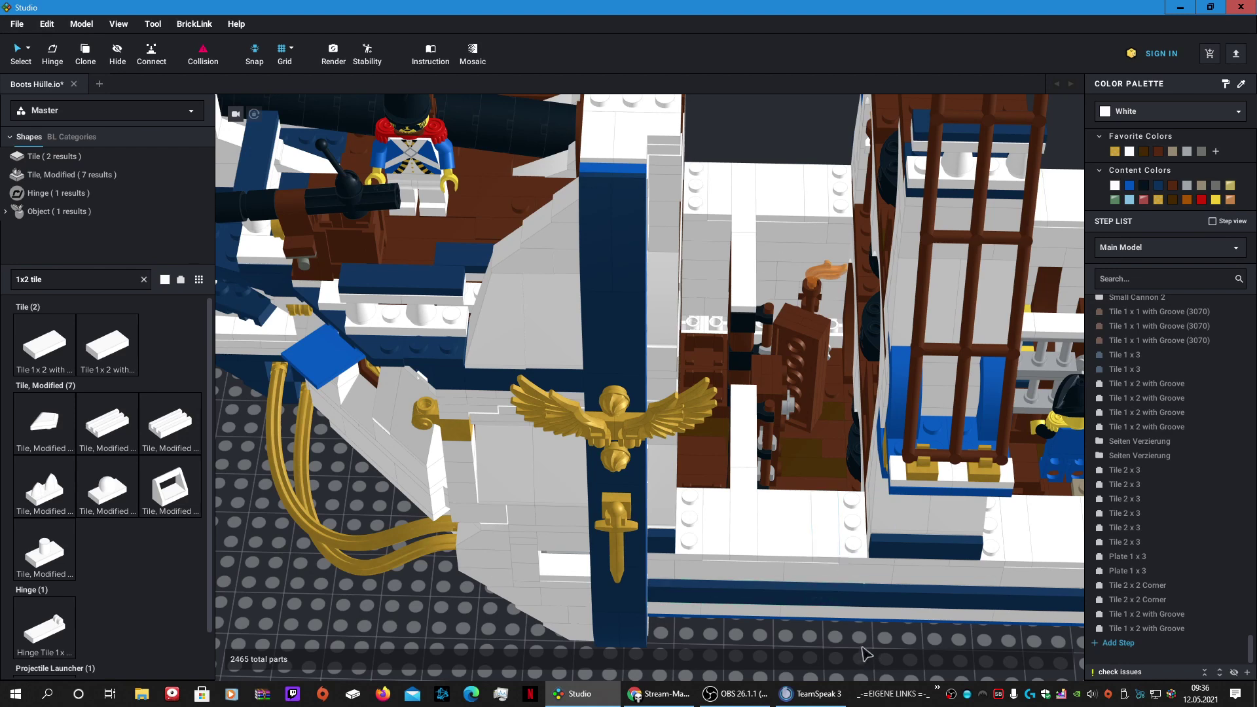
{"action": "scroll", "coordinate": [866, 654], "scroll_direction": "down", "scroll_amount": 2}
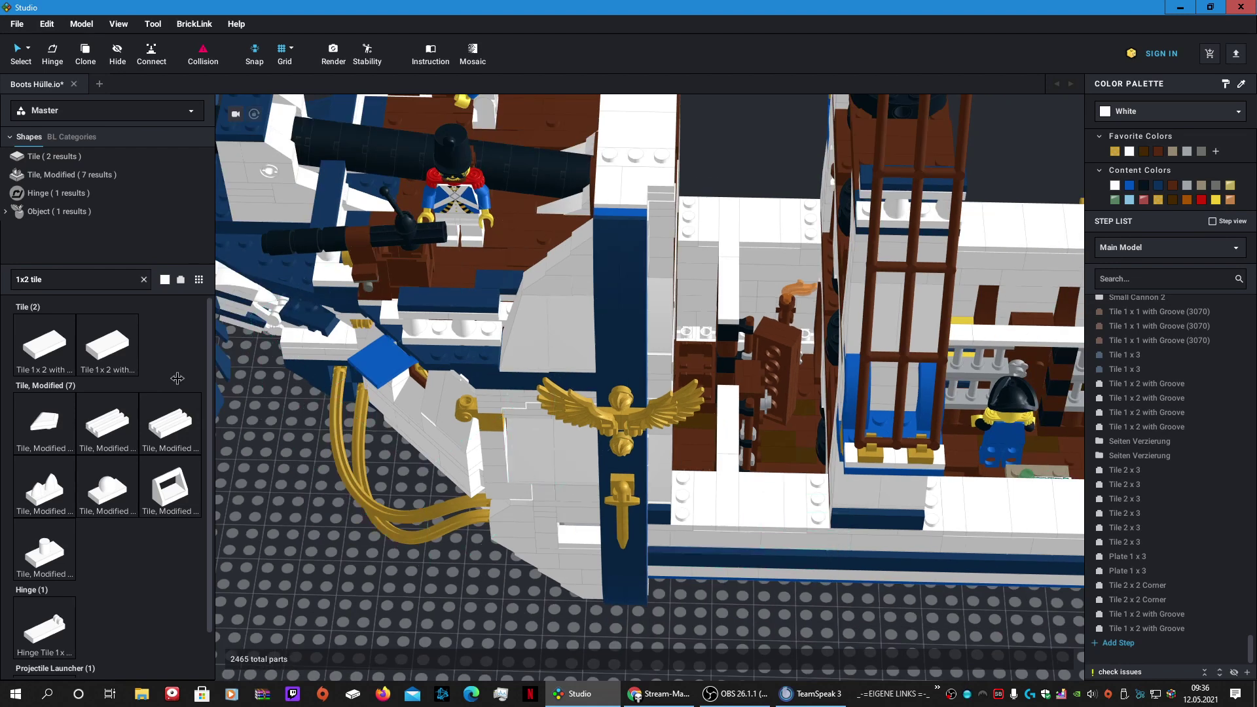
{"action": "left_click", "coordinate": [57, 286]}
{"action": "type", "text": "4x10"}
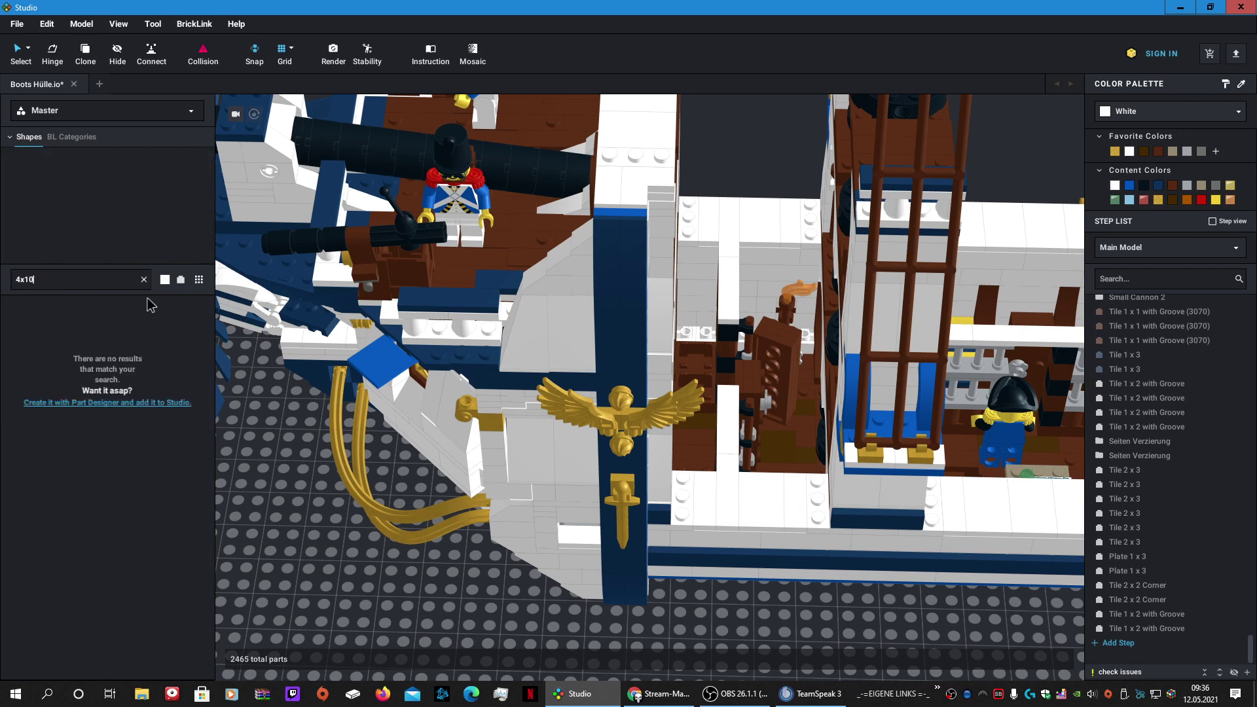
{"action": "key", "text": "Return"}
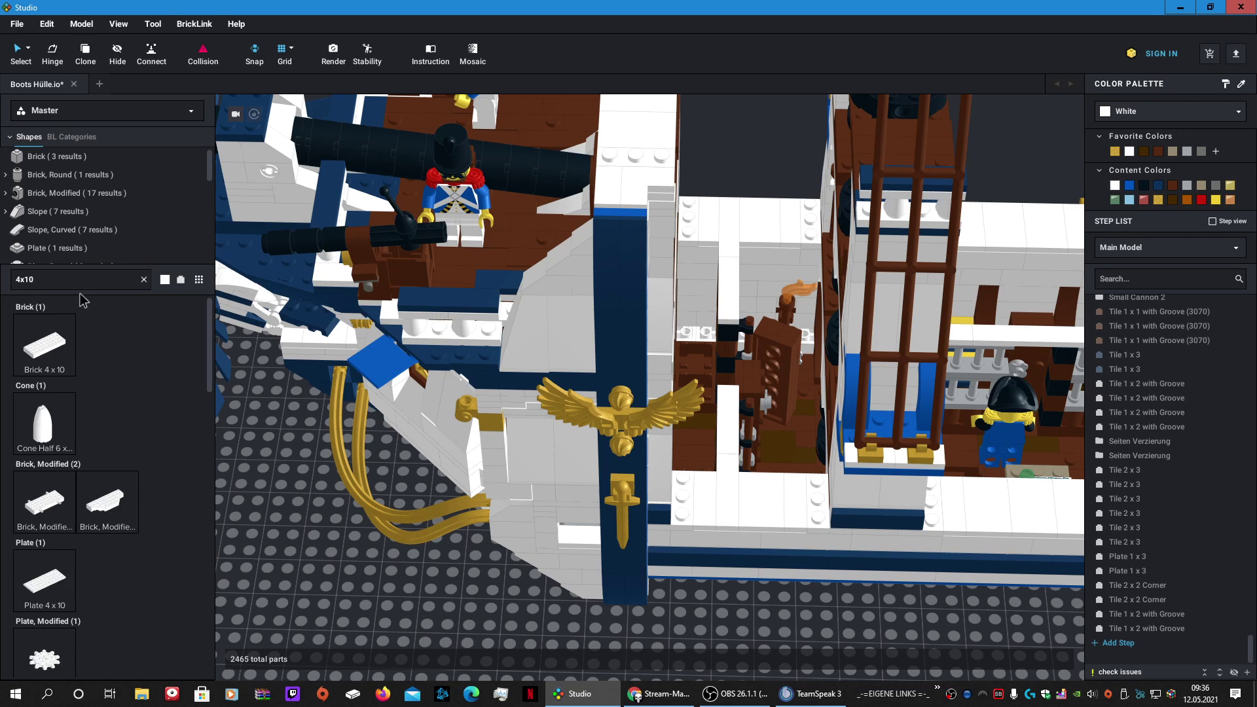
{"action": "type", "text": "plate"}
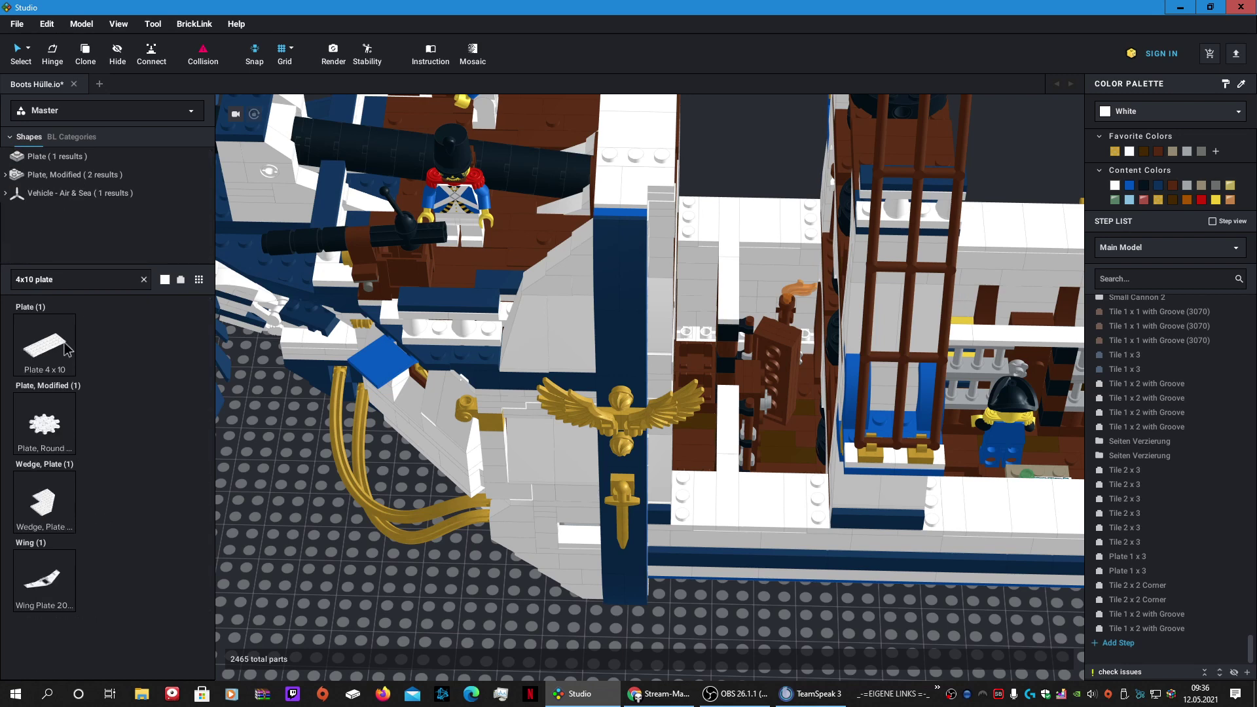
Step: Try a white 4 x 10 plate on the near end of the forecastle wall, extending toward the mast, and delete it
{"action": "left_click_drag", "start_coordinate": [65, 349], "coordinate": [704, 164]}
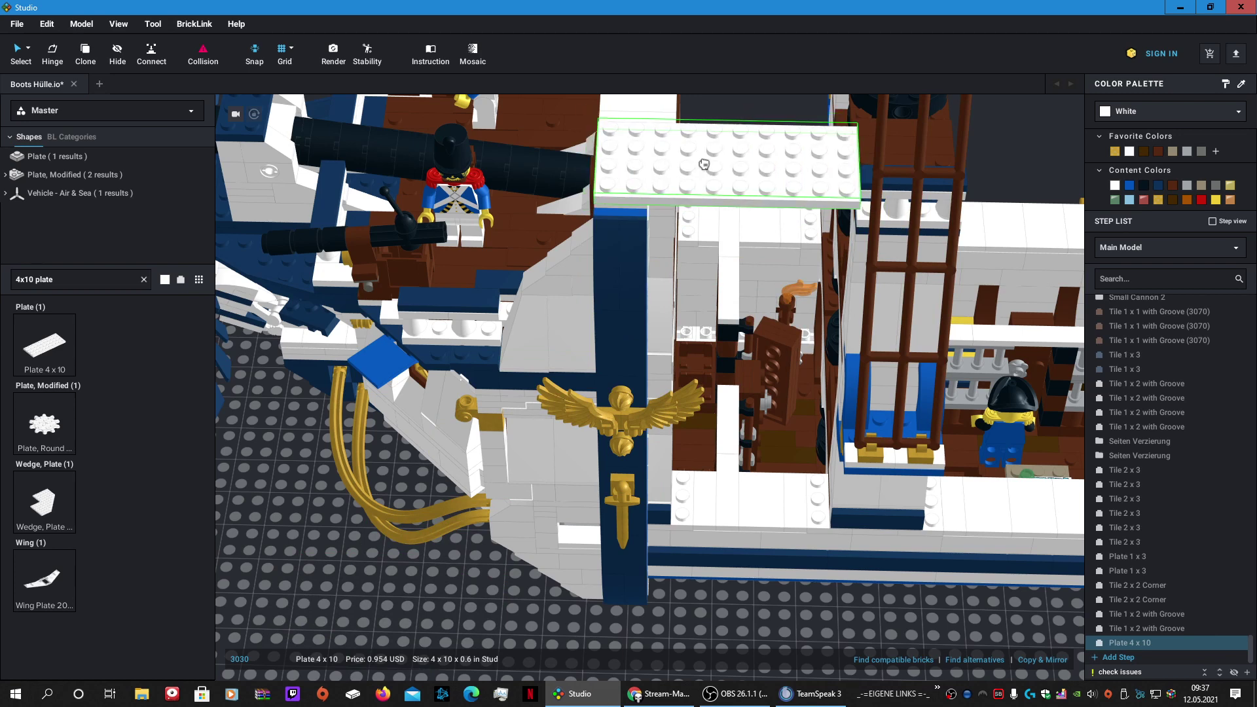
{"action": "scroll", "coordinate": [704, 164], "scroll_direction": "down", "scroll_amount": 3}
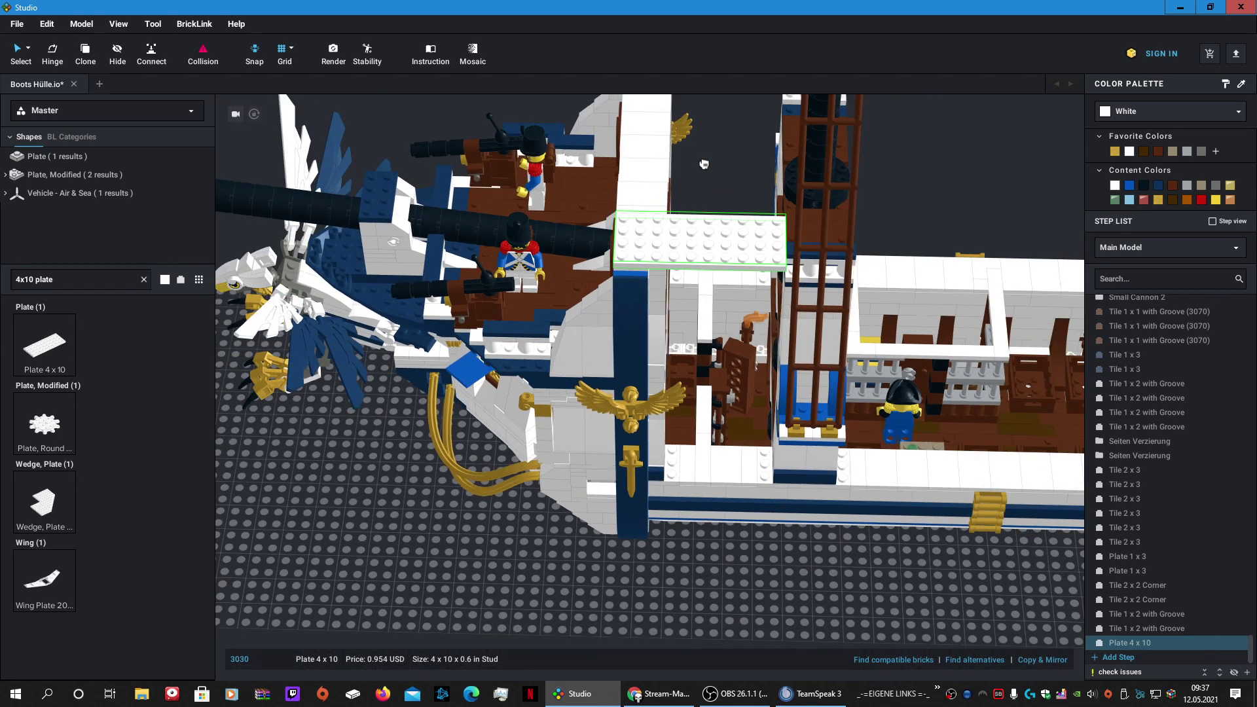
{"action": "mouse_move", "coordinate": [704, 164]}
{"action": "right_mouse_down"}
{"action": "mouse_move", "coordinate": [702, 139]}
{"action": "mouse_move", "coordinate": [701, 163]}
{"action": "right_mouse_up"}
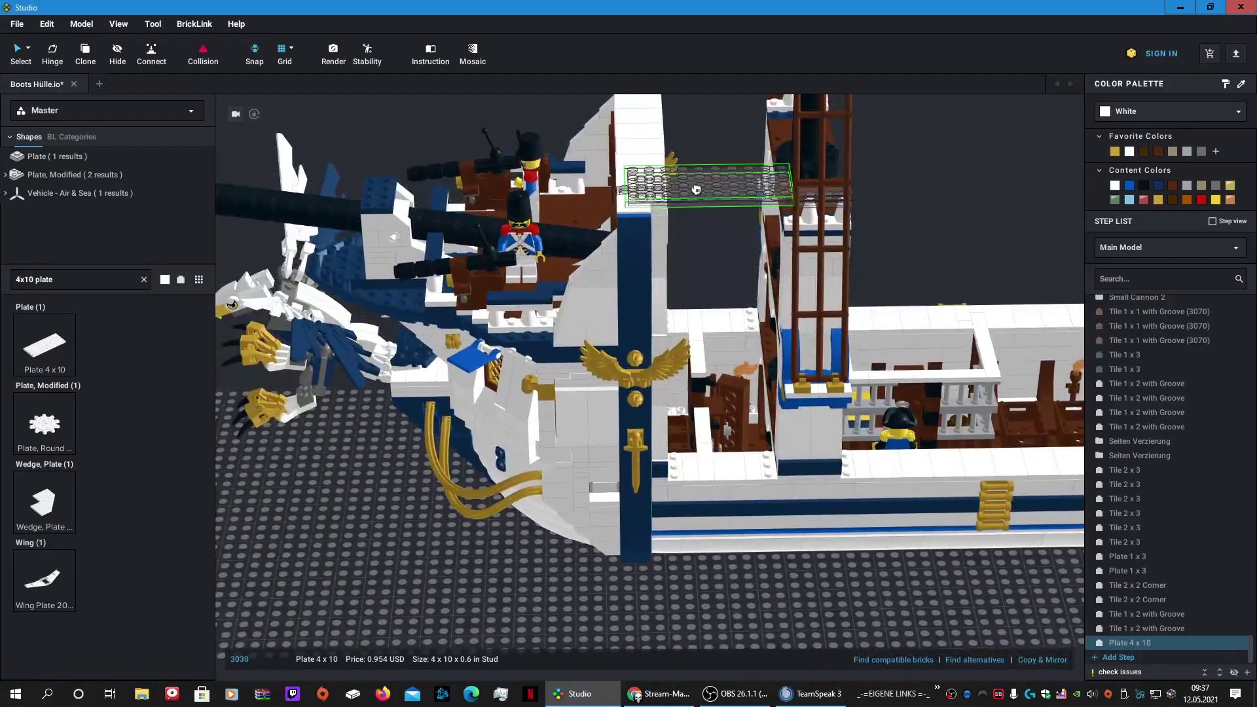
{"action": "left_click_drag", "start_coordinate": [686, 199], "coordinate": [686, 194]}
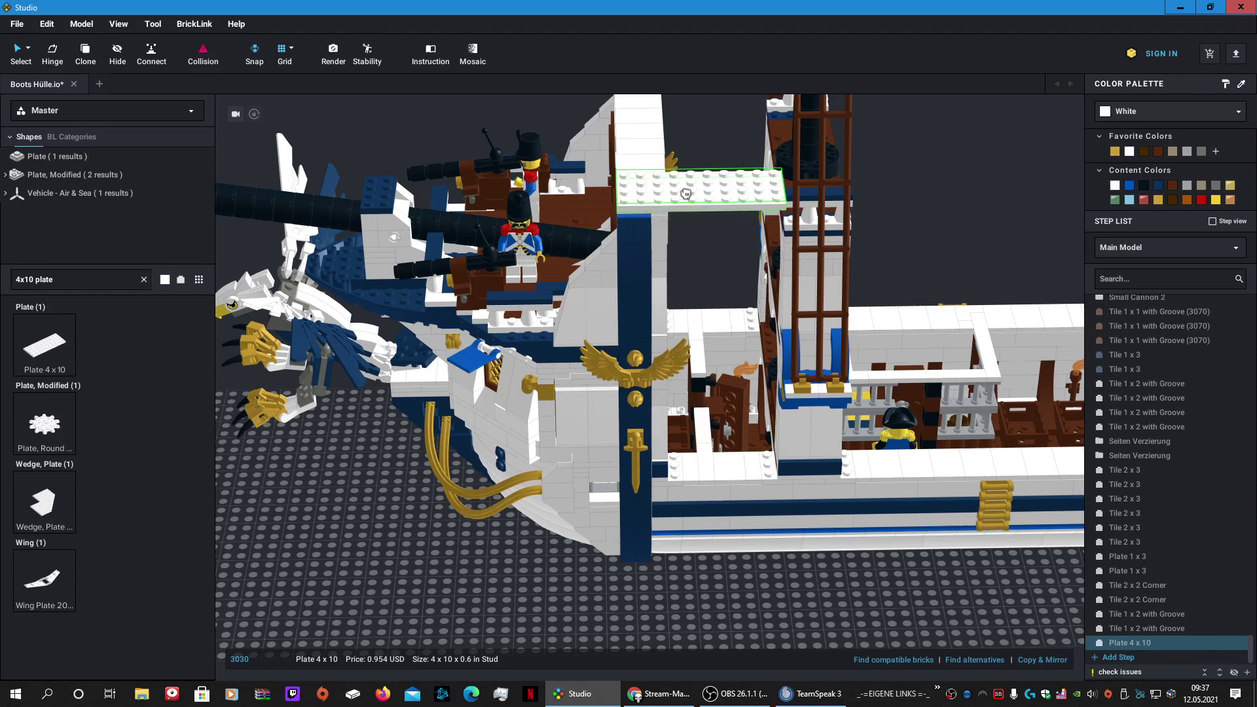
{"action": "key", "text": "Delete"}
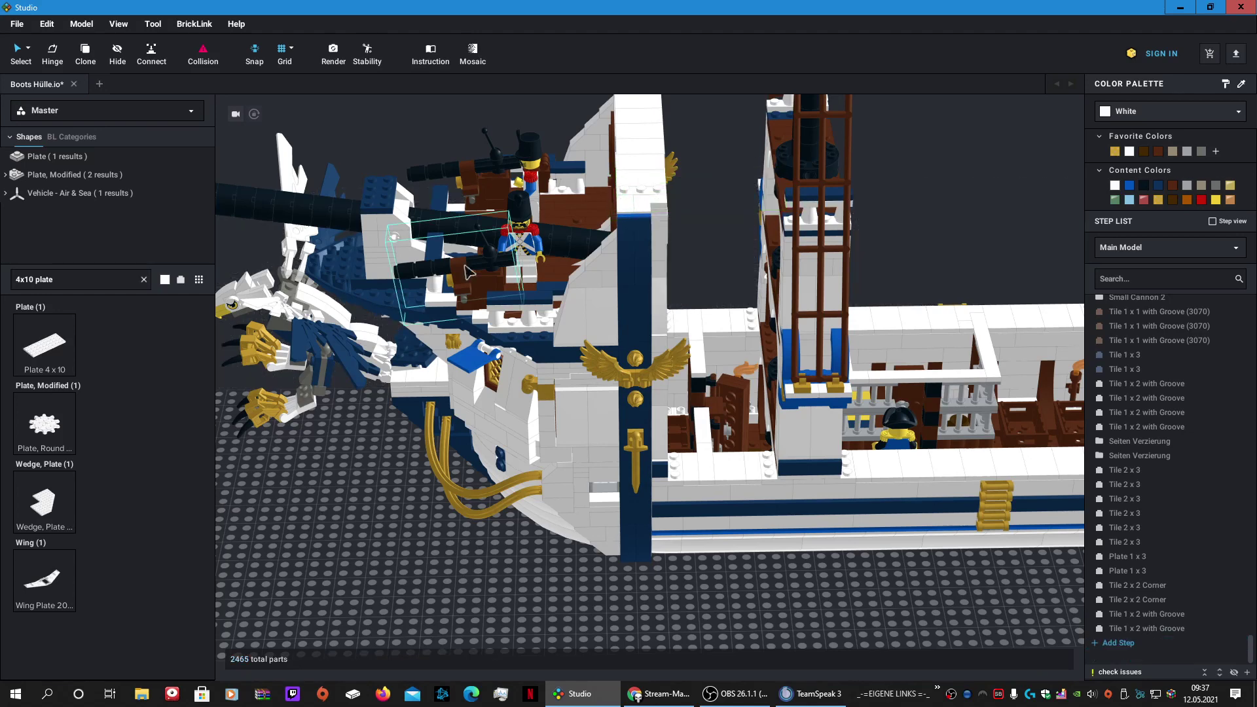
Step: Search for "6x10 plate" and place a white 6 x 10 plate at the near end of the forecastle wall, extending toward the mast
{"action": "left_click", "coordinate": [98, 281]}
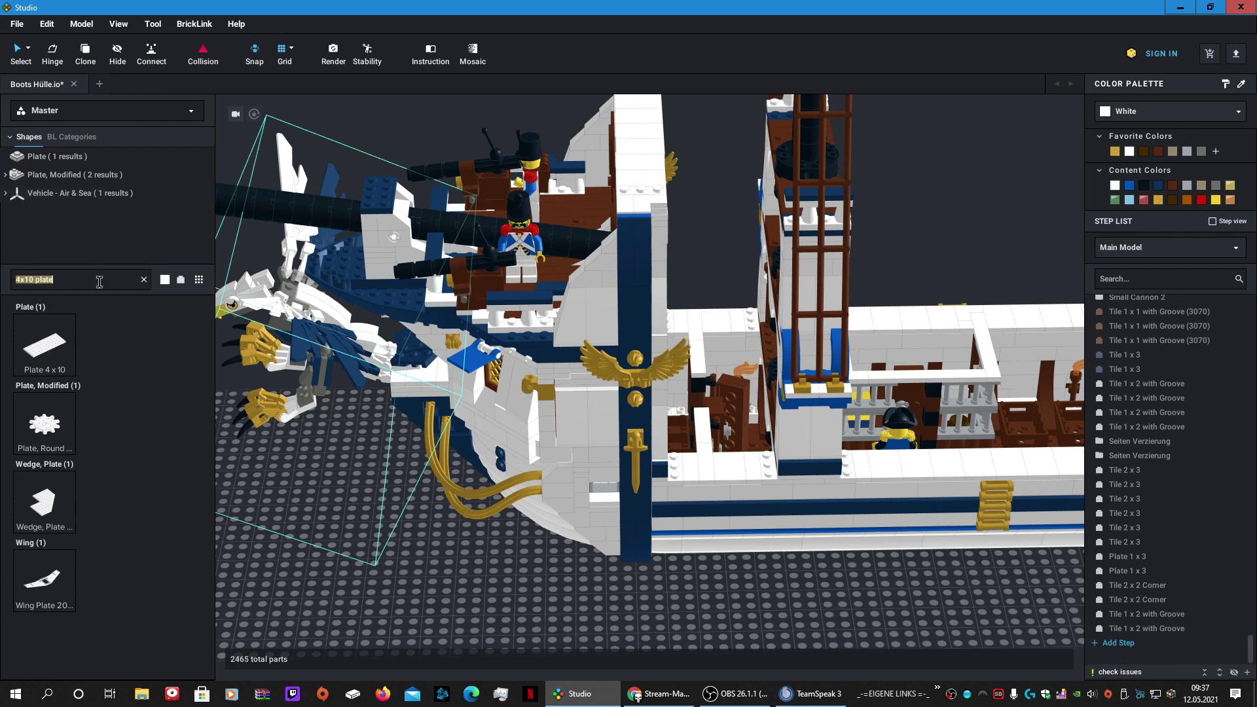
{"action": "type", "text": "6x10"}
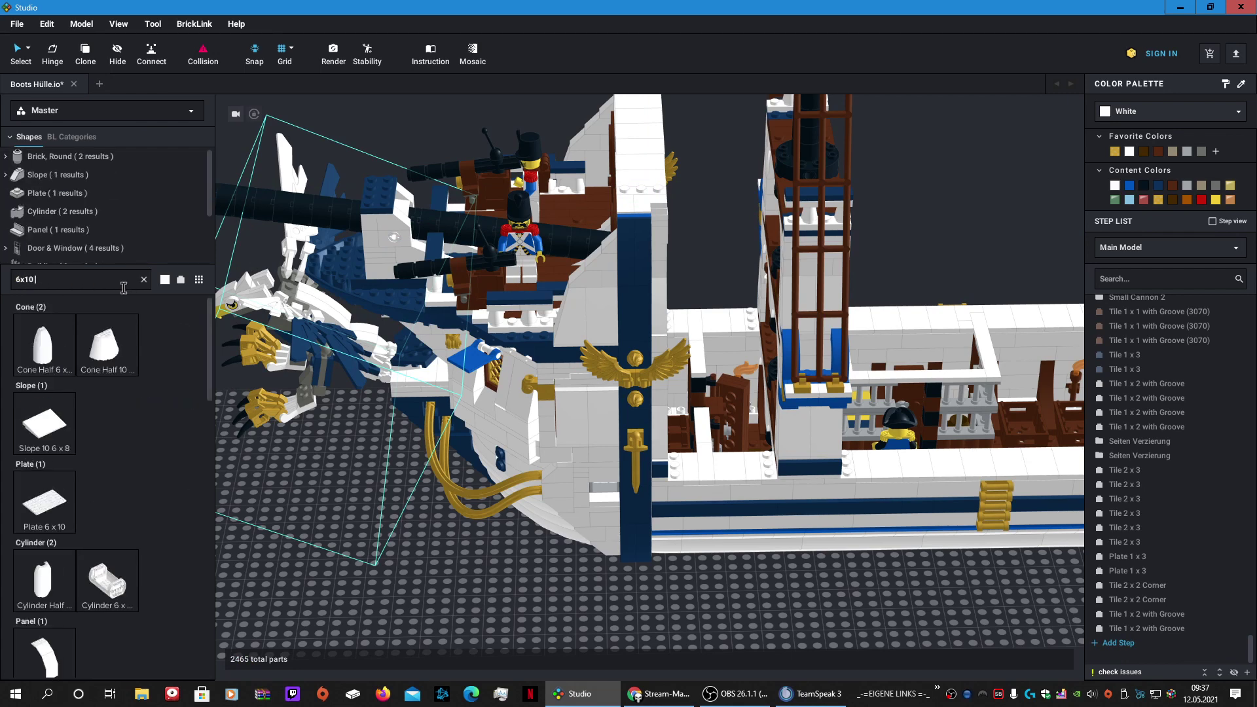
{"action": "type", "text": " plate"}
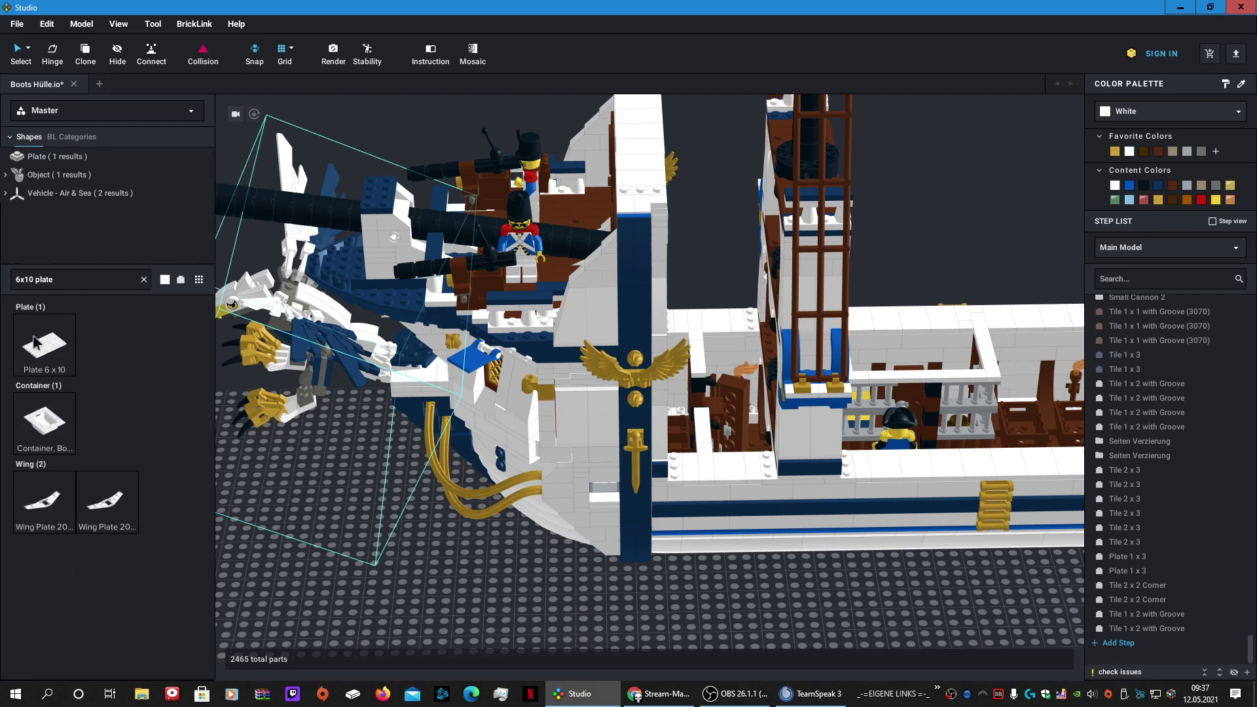
{"action": "left_click_drag", "start_coordinate": [36, 342], "coordinate": [689, 186]}
{"action": "right_click_drag", "start_coordinate": [690, 186], "coordinate": [685, 219]}
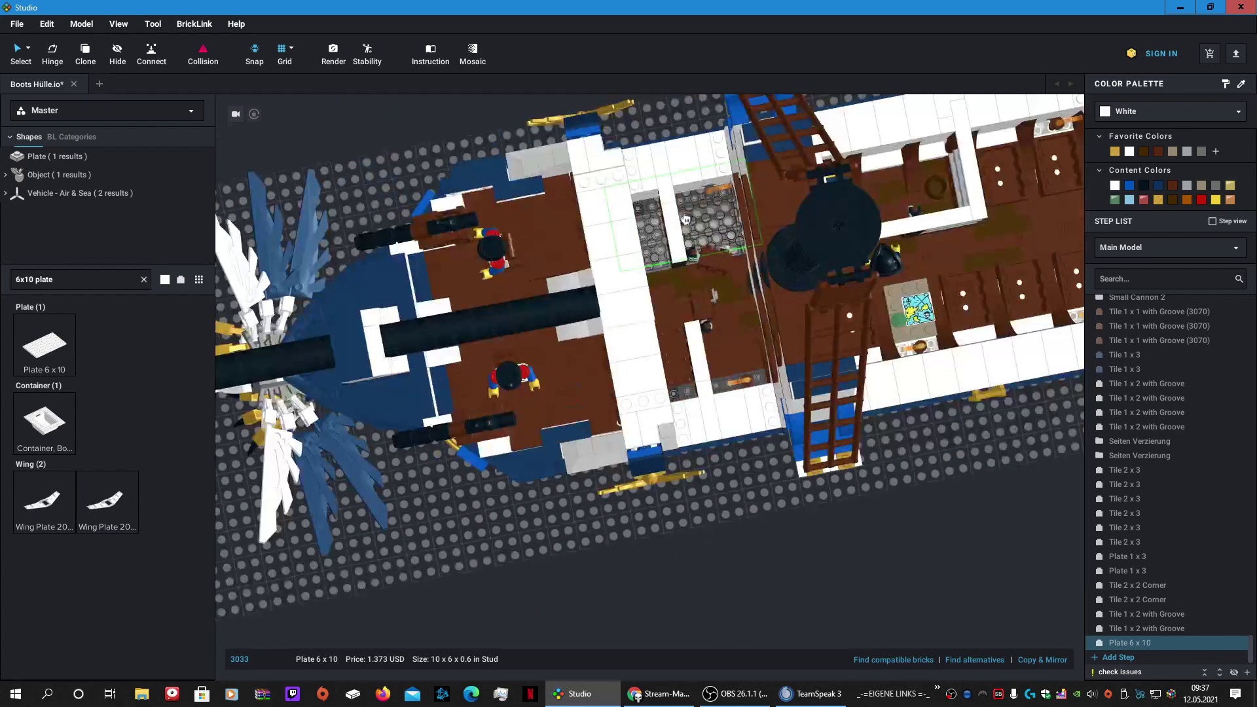
{"action": "left_click_drag", "start_coordinate": [686, 220], "coordinate": [697, 376]}
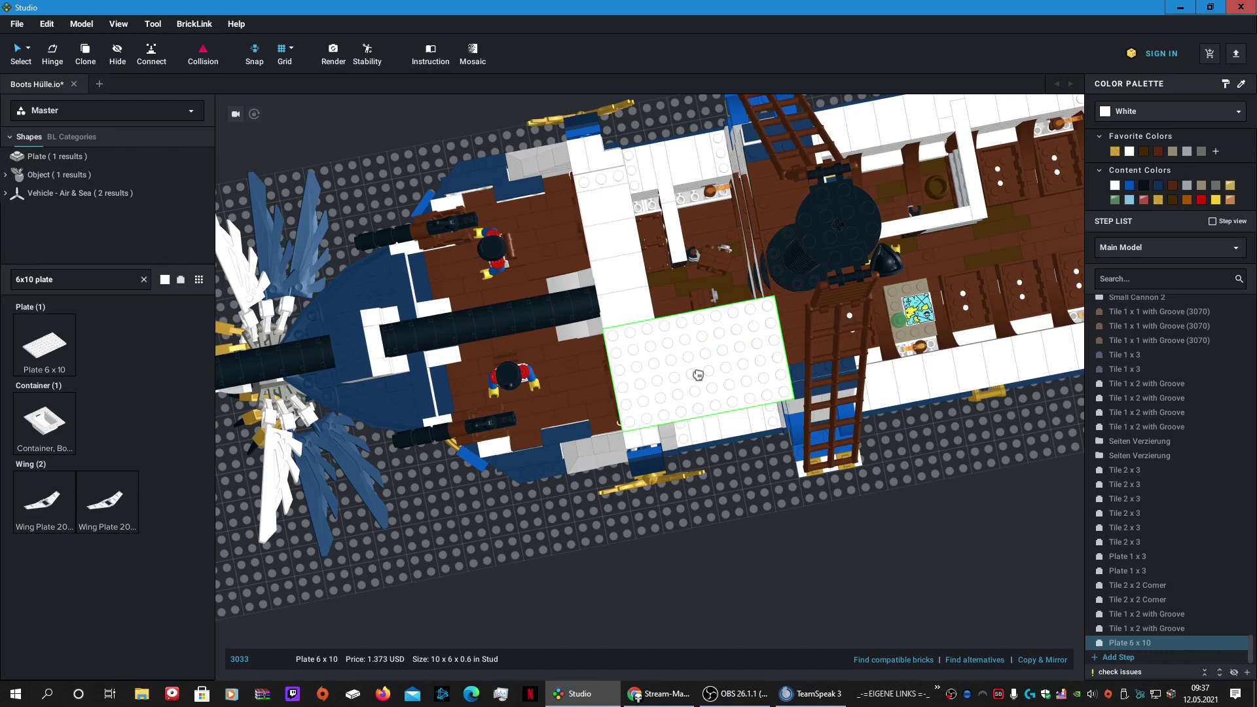
{"action": "left_click", "coordinate": [698, 375]}
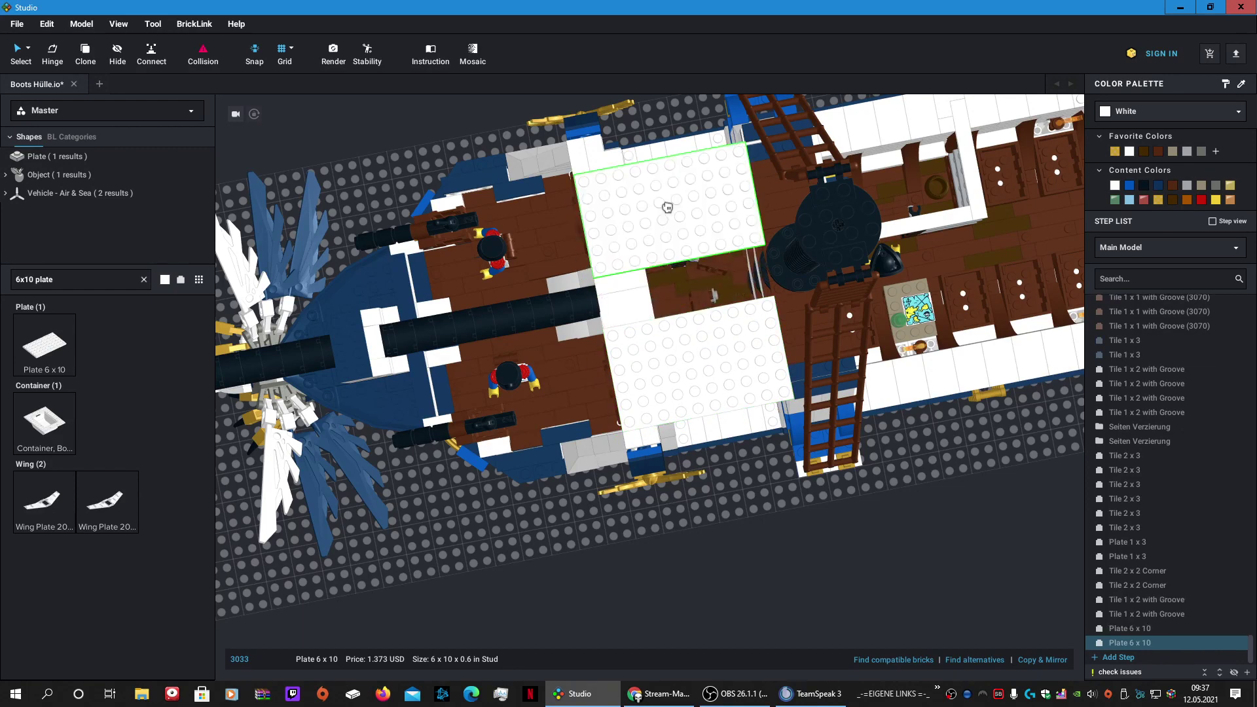
Step: Place a second white 6 x 10 plate at the far end of the forecastle wall, parallel to the first
{"action": "left_click_drag", "start_coordinate": [667, 205], "coordinate": [665, 194]}
{"action": "left_click", "coordinate": [664, 194]}
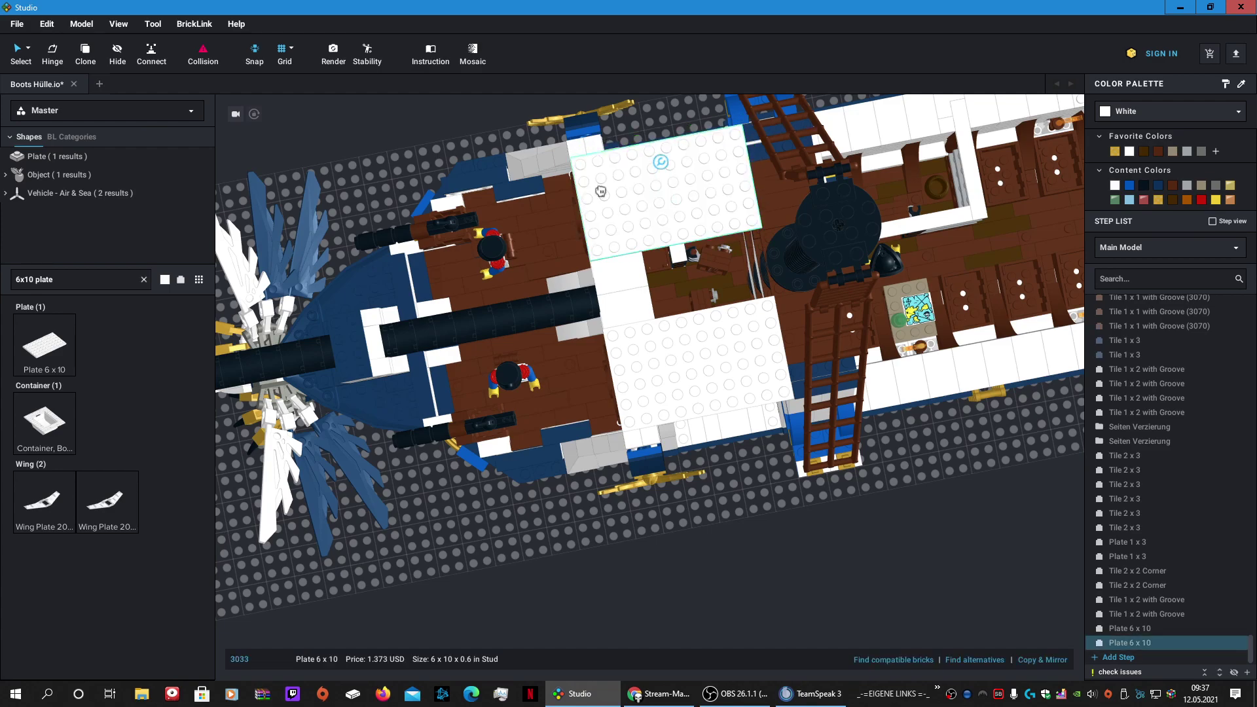
{"action": "key", "text": "Escape"}
Step: Move both 6 x 10 plates off the forecastle onto the base grid beside the hull, leaving a gap between them
{"action": "scroll", "coordinate": [440, 153], "scroll_direction": "down", "scroll_amount": 2}
{"action": "right_click_drag", "start_coordinate": [460, 244], "coordinate": [522, 146]}
{"action": "left_click_drag", "start_coordinate": [672, 260], "coordinate": [931, 543]}
{"action": "left_click_drag", "start_coordinate": [592, 201], "coordinate": [851, 488]}
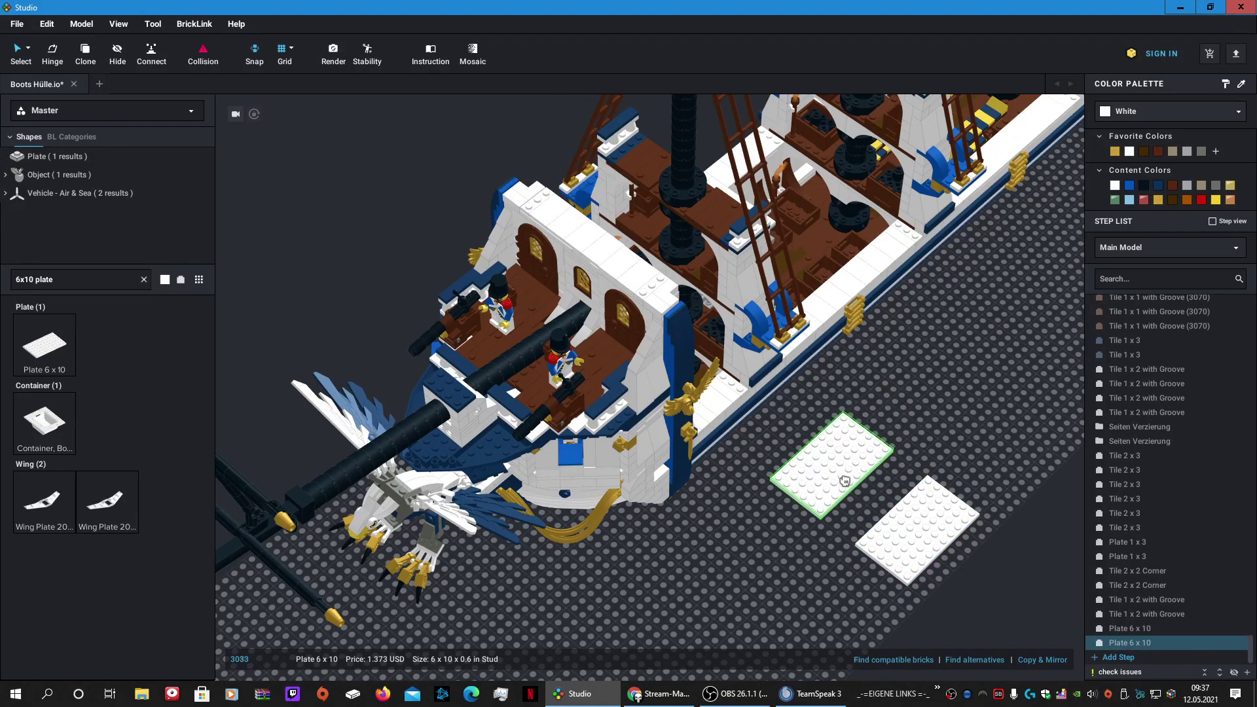
{"action": "left_click", "coordinate": [959, 410]}
Step: Search for "4x10 plate" and place a white 4 x 10 plate in the gap between the two 6 x 10 plates
{"action": "triple_click", "coordinate": [64, 275]}
{"action": "type", "text": "4"}
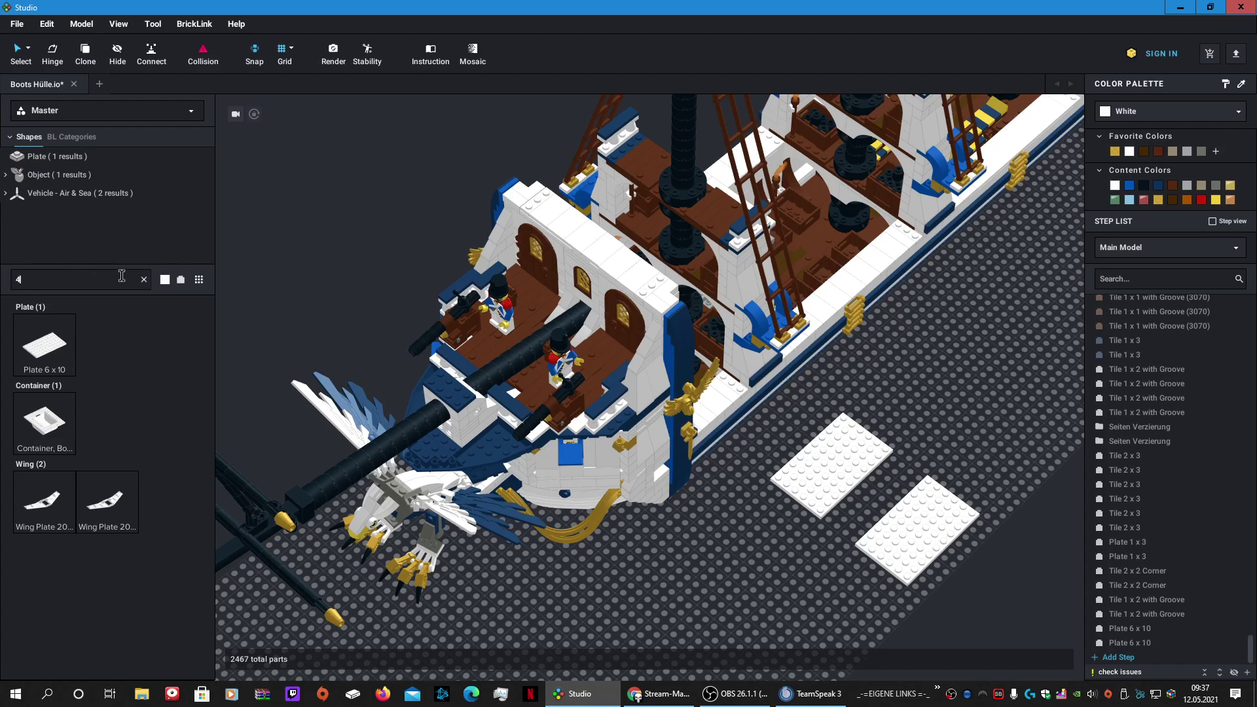
{"action": "type", "text": "x10 plate"}
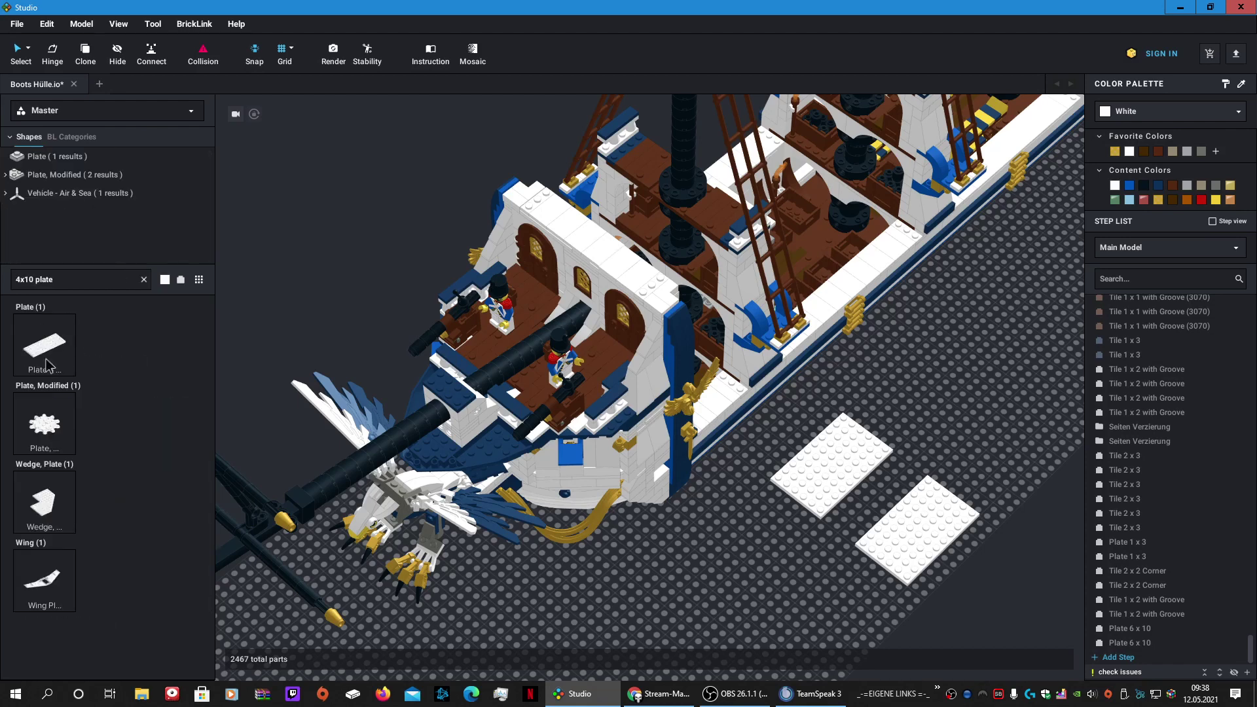
{"action": "left_click_drag", "start_coordinate": [46, 364], "coordinate": [880, 505]}
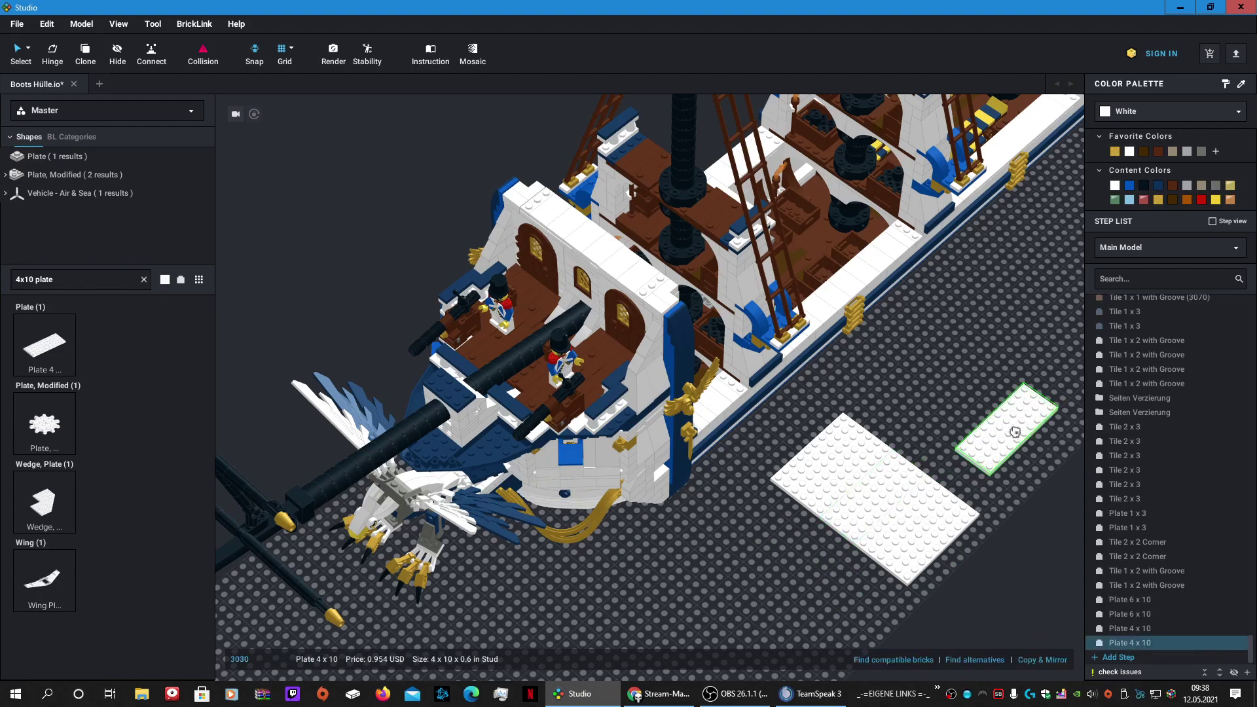
{"action": "key", "text": "Escape"}
{"action": "right_click_drag", "start_coordinate": [1015, 435], "coordinate": [909, 391]}
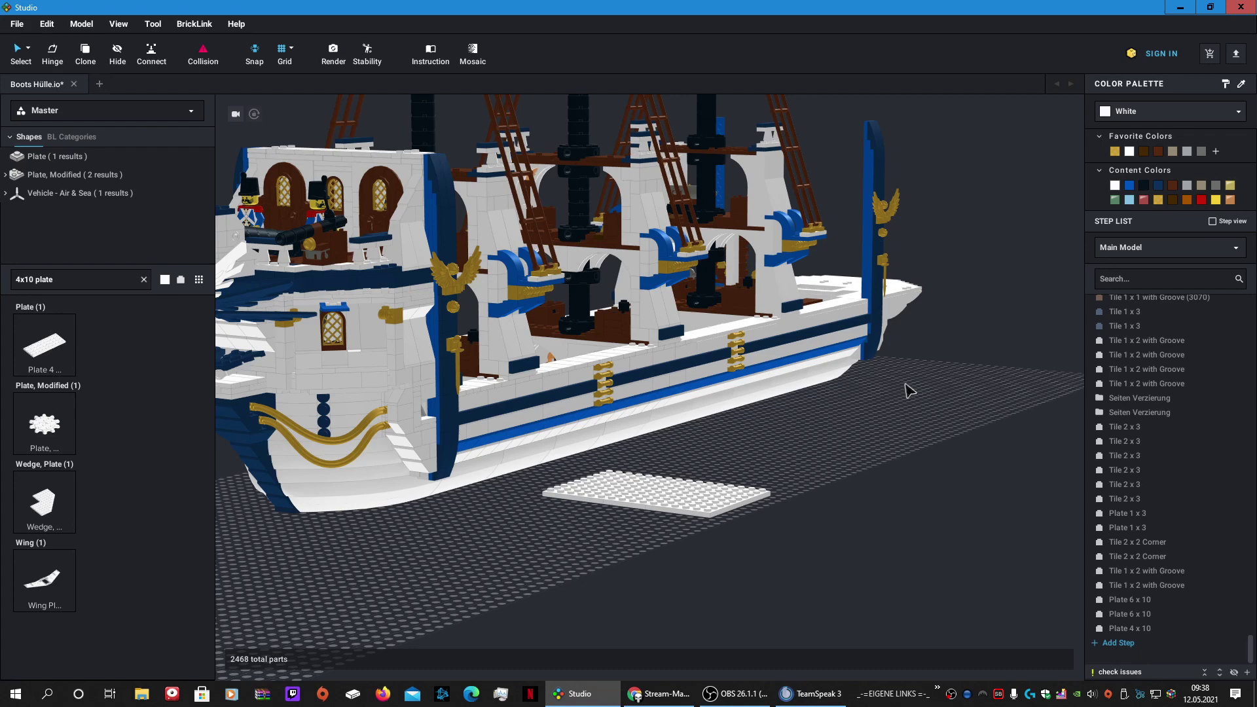
{"action": "scroll", "coordinate": [909, 391], "scroll_direction": "up", "scroll_amount": 5}
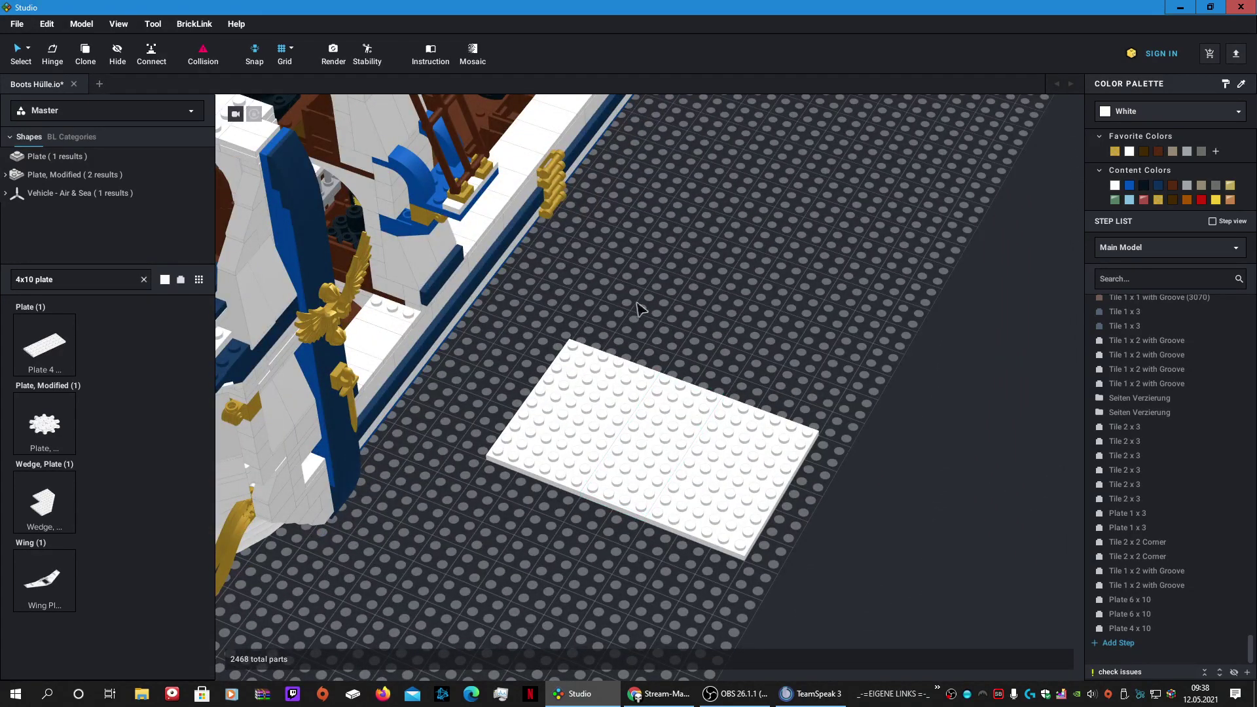
{"action": "key", "text": "c"}
{"action": "left_click", "coordinate": [645, 430]}
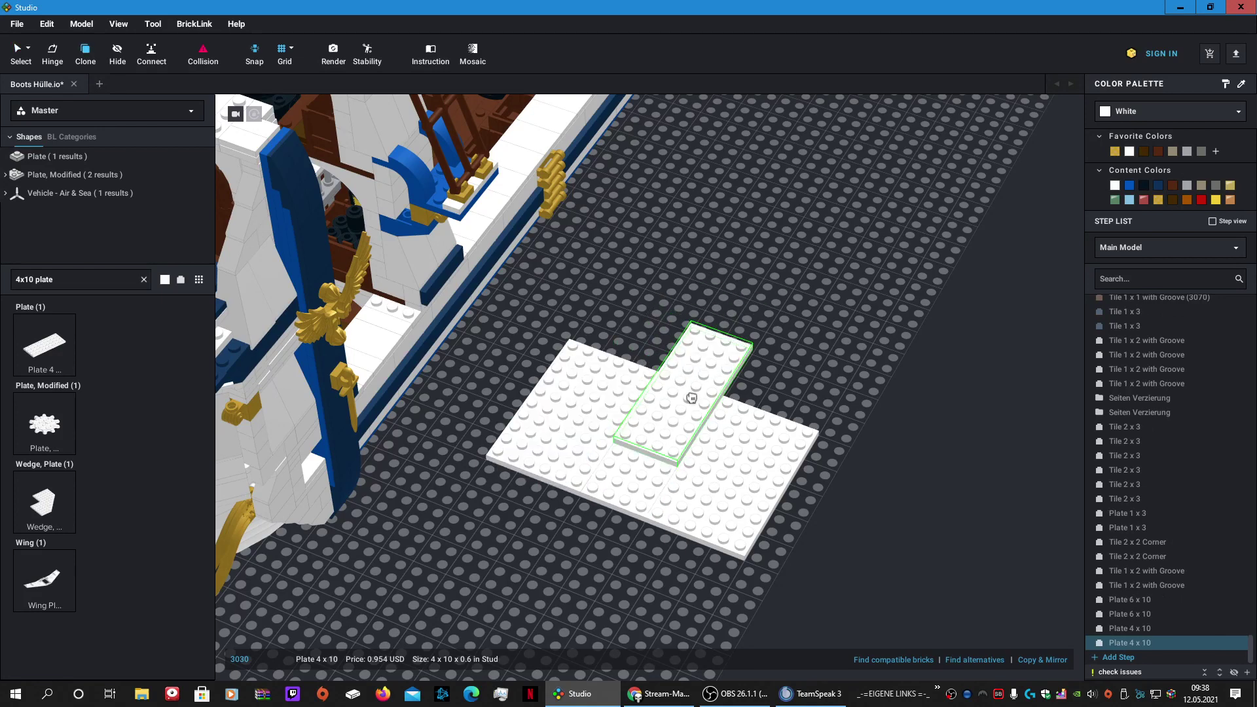
{"action": "key", "text": "Right"}
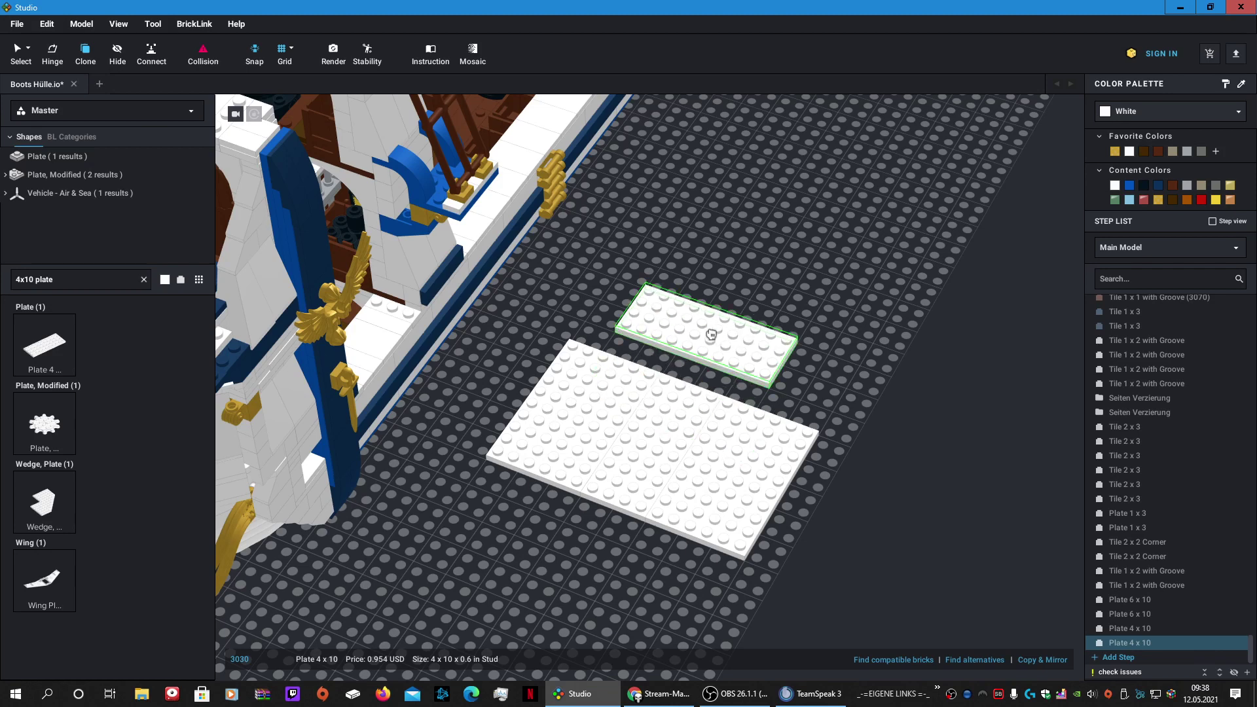
Step: Search for "4x12 plate", set the part colour to Reddish Brown, and place one on the white plate base along its far long edge
{"action": "left_click", "coordinate": [99, 280]}
{"action": "type", "text": "4x12"}
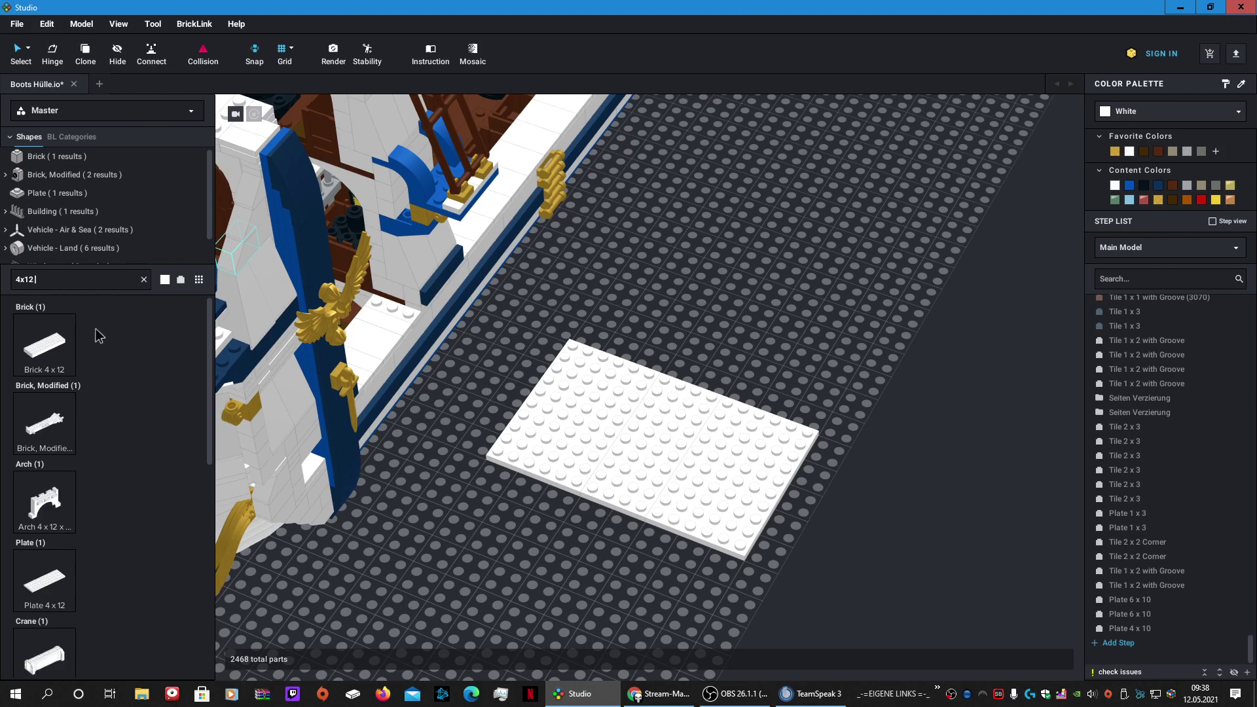
{"action": "type", "text": " plate"}
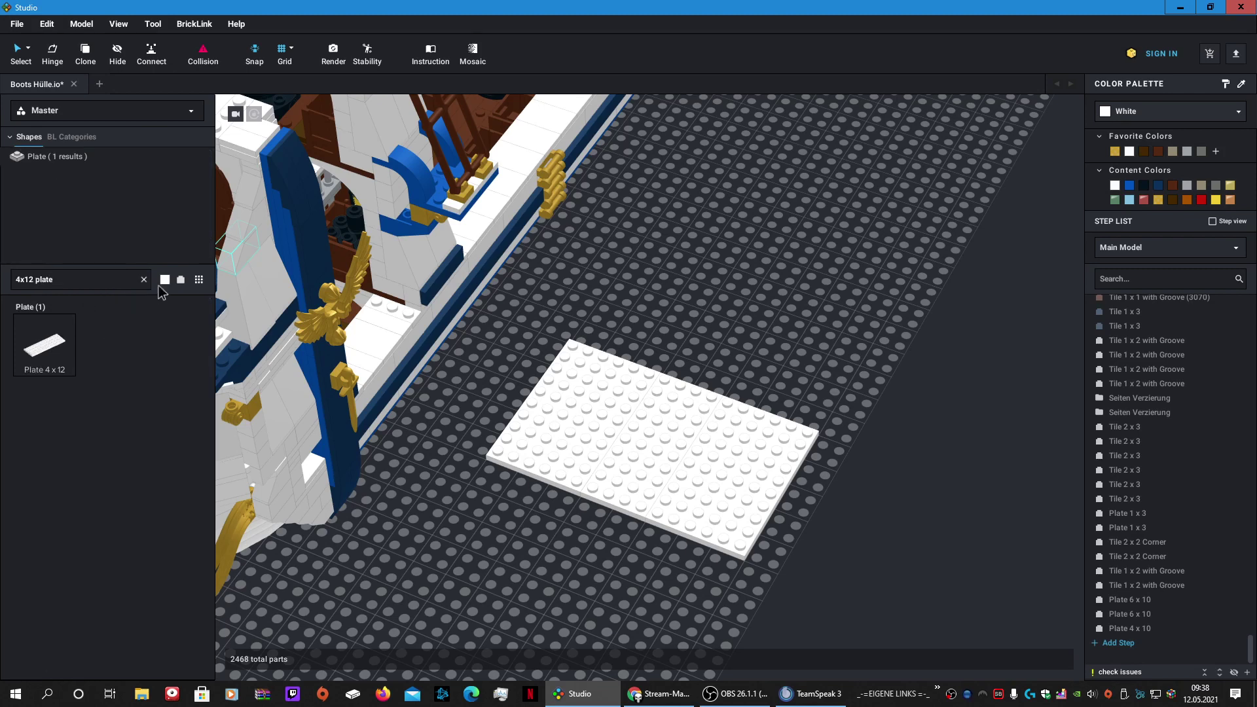
{"action": "left_click", "coordinate": [165, 281]}
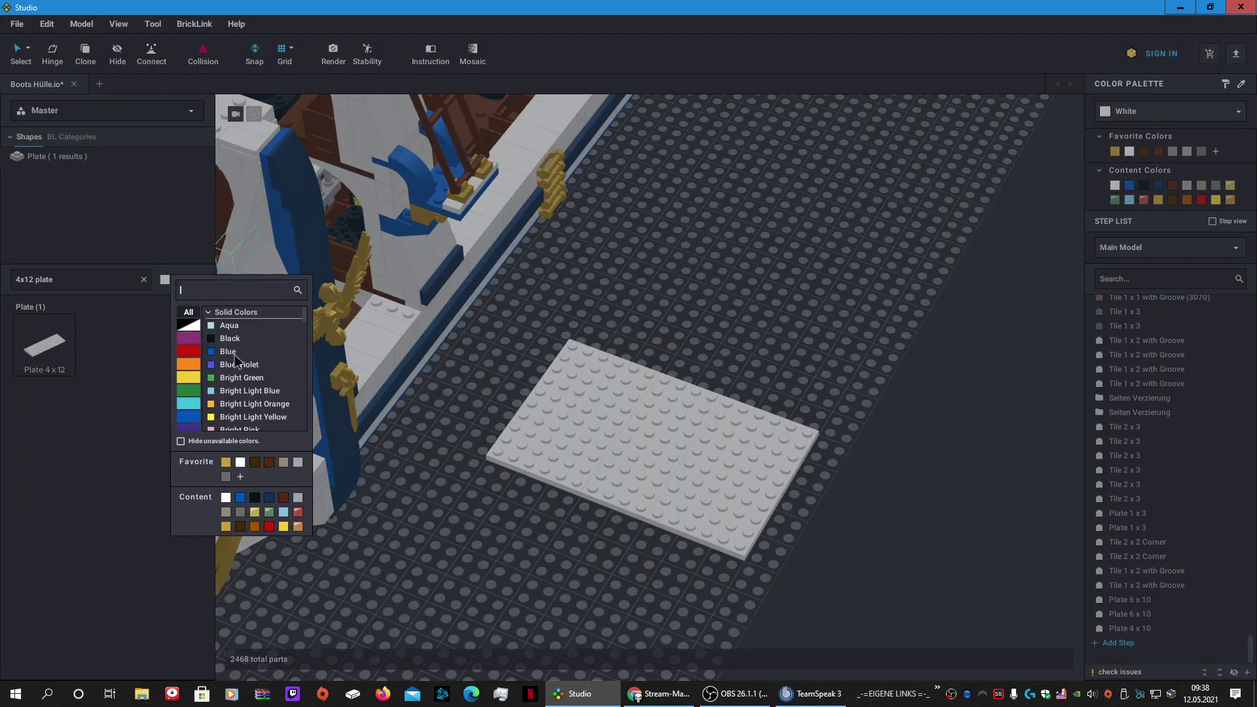
{"action": "left_click", "coordinate": [269, 462]}
{"action": "left_click_drag", "start_coordinate": [45, 344], "coordinate": [686, 400]}
Step: Place a copy of the reddish brown 4 x 12 plate directly beside the first on the white base
{"action": "key", "text": "ctrl+c"}
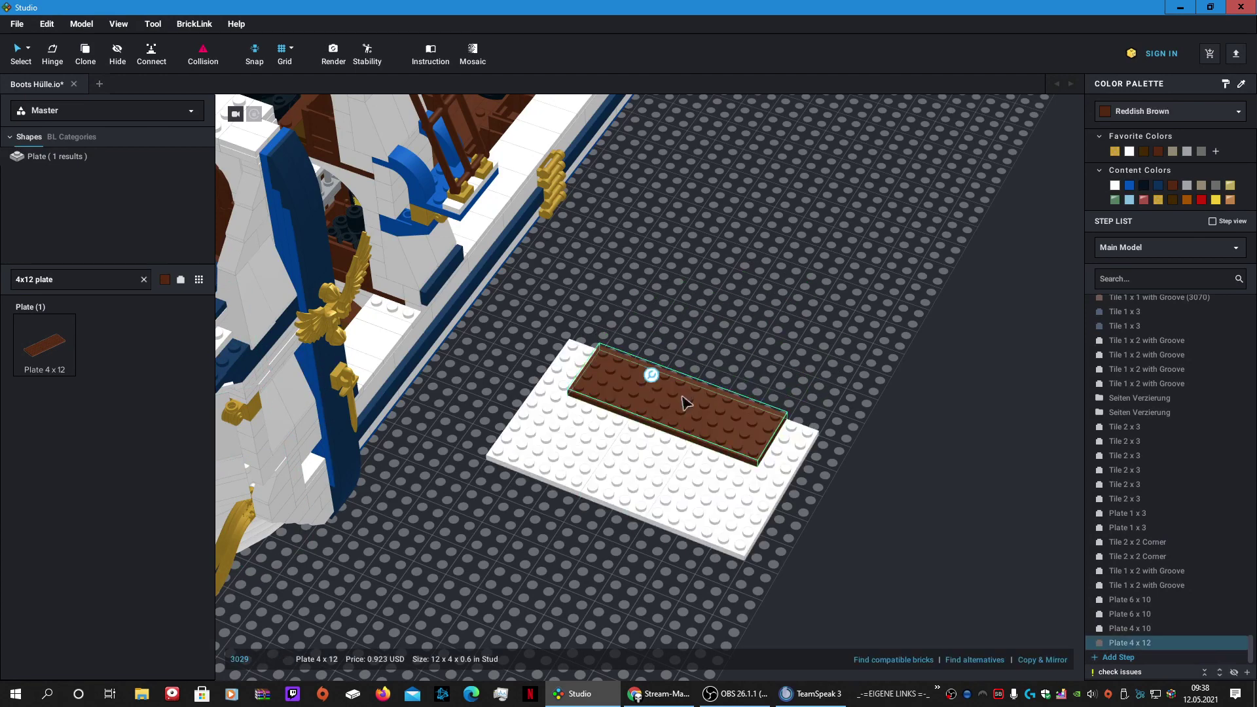
{"action": "key", "text": "ctrl+v"}
{"action": "left_click", "coordinate": [652, 450]}
{"action": "left_click", "coordinate": [652, 452]}
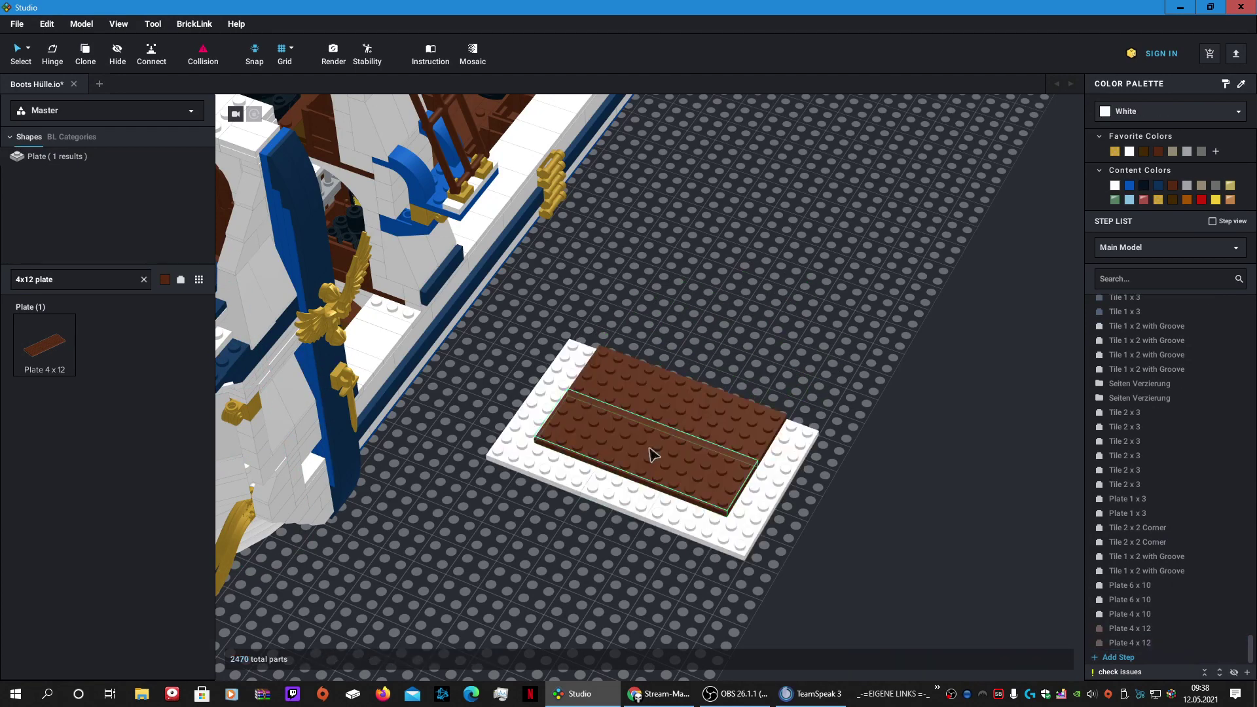
{"action": "key", "text": "Escape"}
Step: Search for "2x8 plate" and set the part colour to Dark Blue
{"action": "right_click_drag", "start_coordinate": [752, 367], "coordinate": [829, 324]}
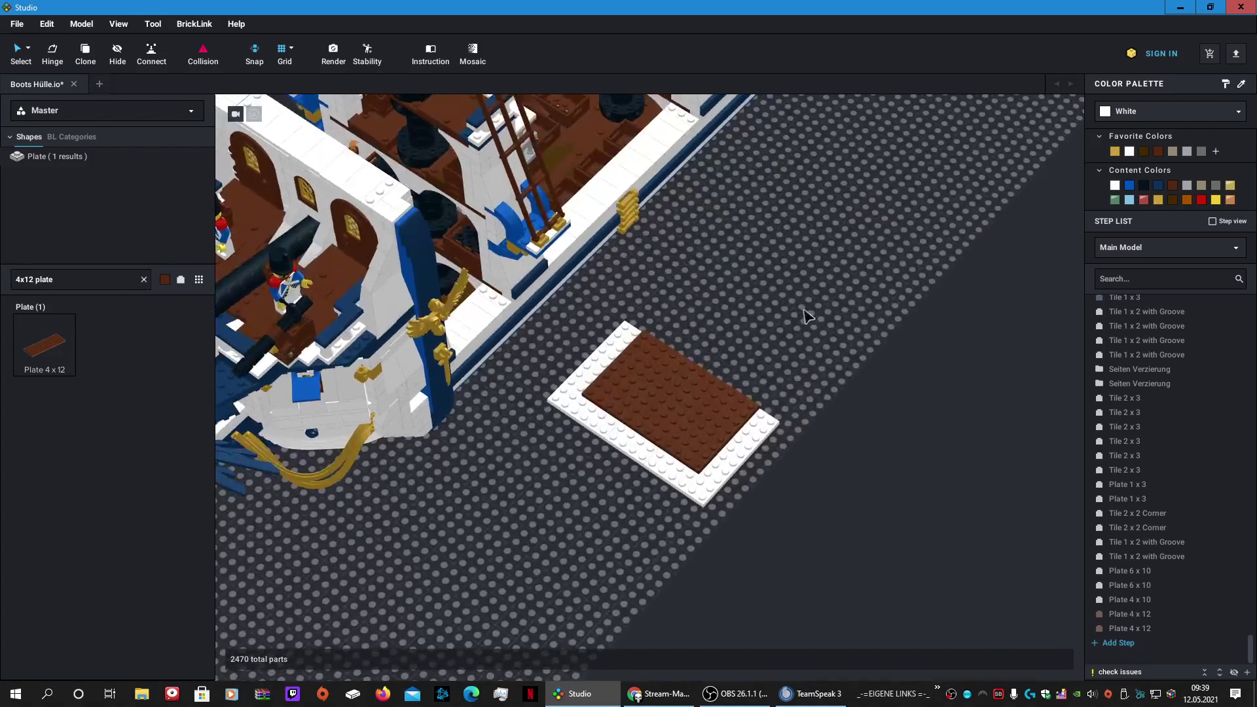
{"action": "scroll", "coordinate": [829, 323], "scroll_direction": "up", "scroll_amount": 4}
{"action": "left_click", "coordinate": [73, 279]}
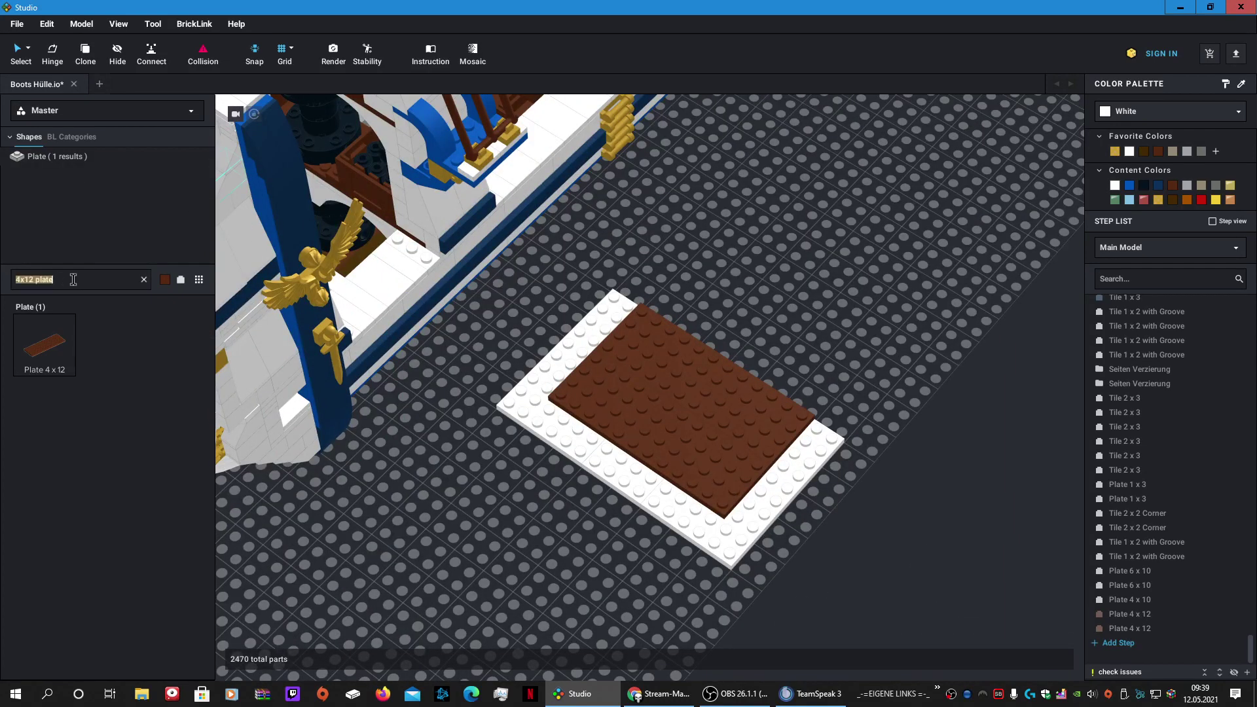
{"action": "type", "text": "2x9"}
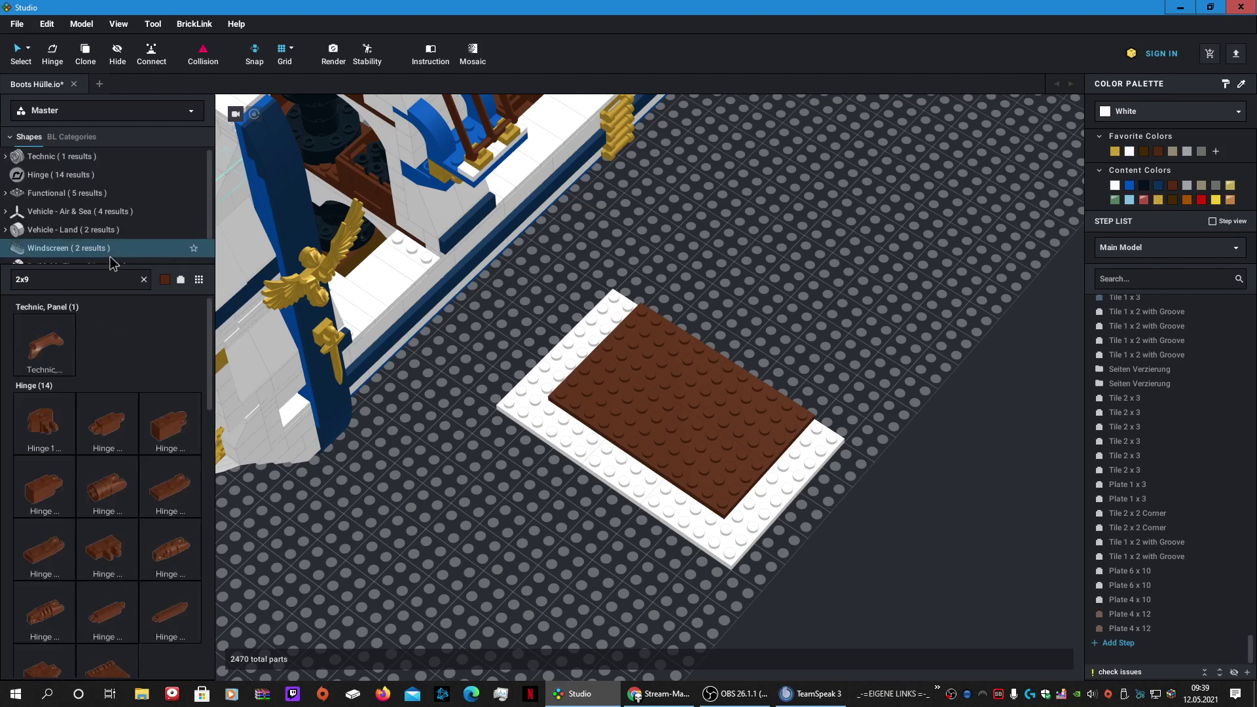
{"action": "key", "text": "BackSpace"}
{"action": "type", "text": "8"}
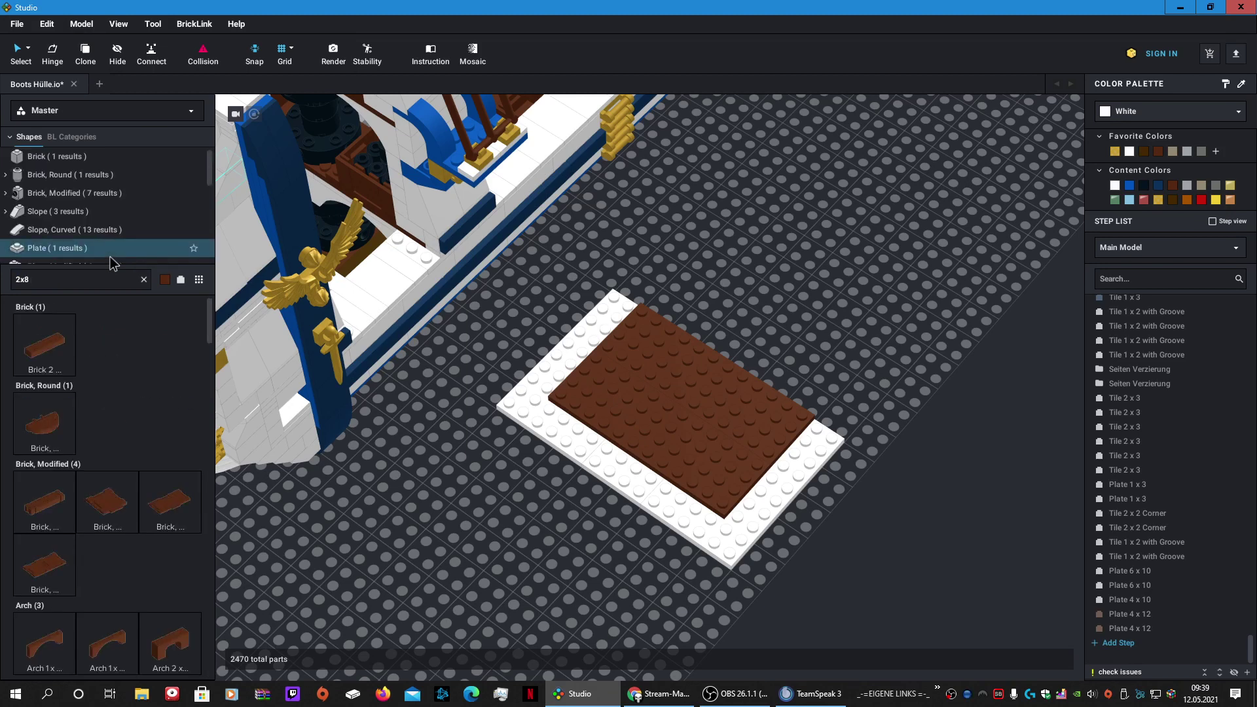
{"action": "type", "text": " plate"}
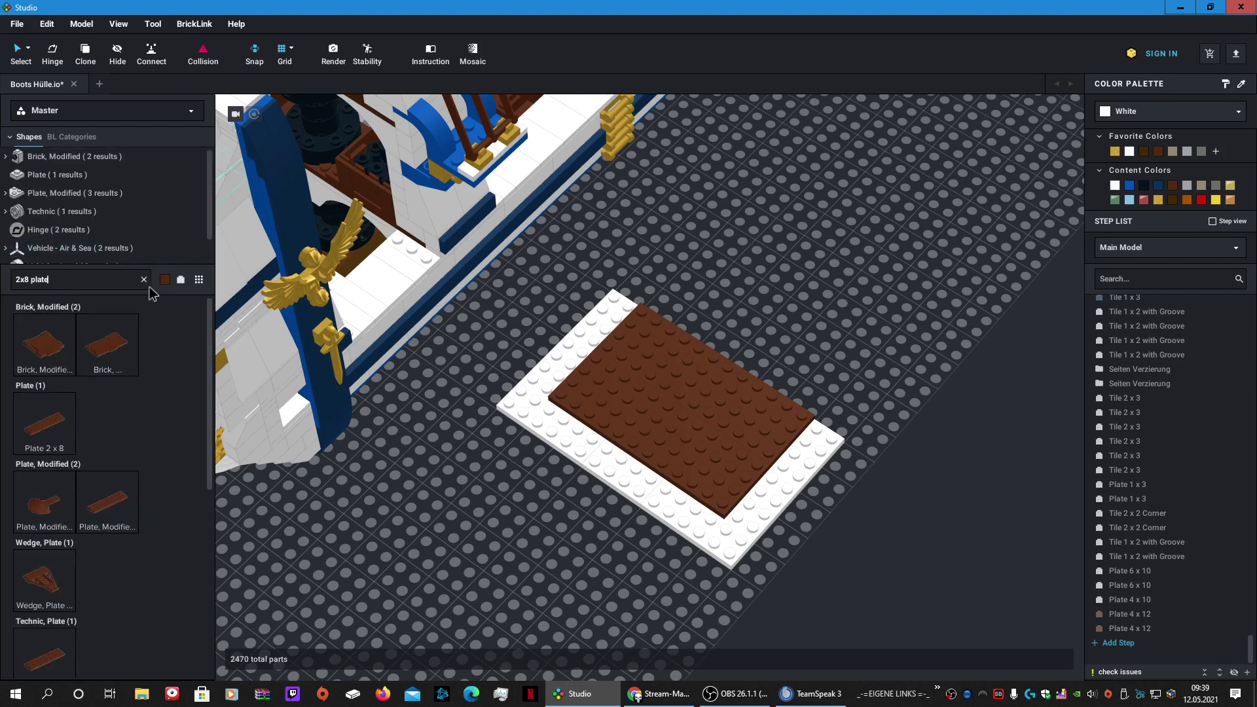
{"action": "left_click", "coordinate": [164, 280]}
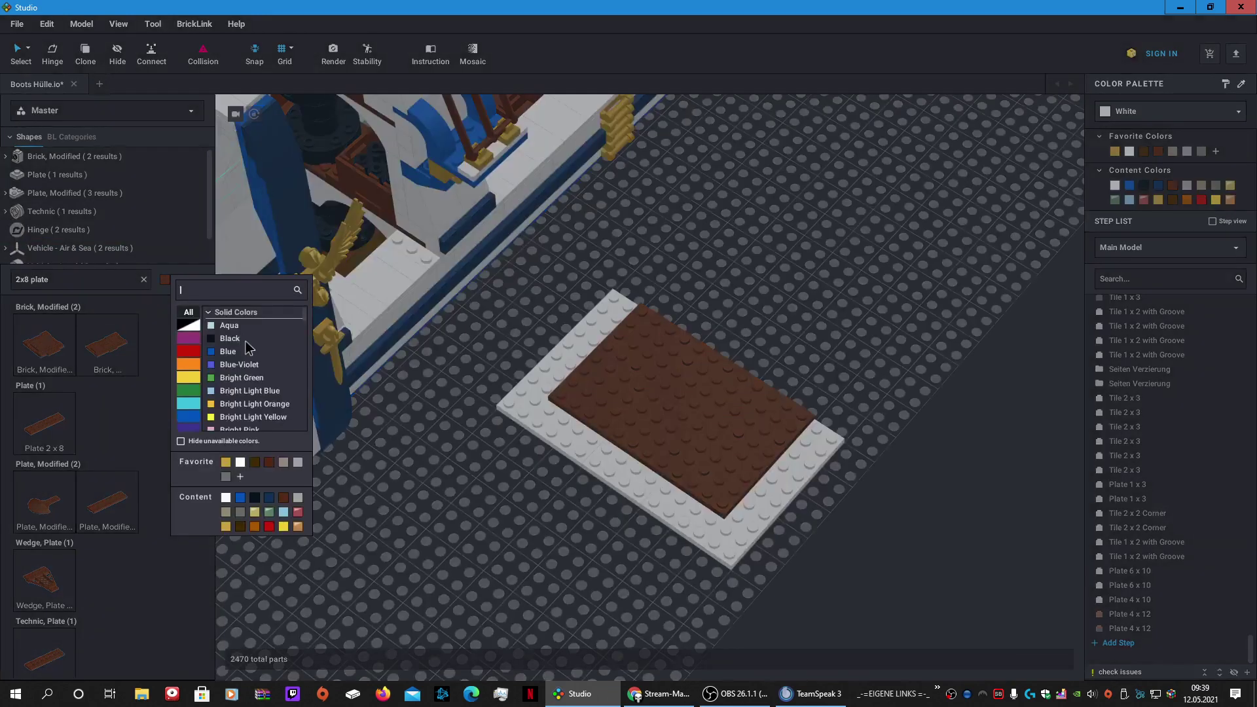
{"action": "left_click", "coordinate": [269, 498]}
Step: Try a dark blue 2 x 8 plate on the short white edge of the base and delete it
{"action": "left_click_drag", "start_coordinate": [57, 423], "coordinate": [790, 487]}
{"action": "left_click_drag", "start_coordinate": [782, 489], "coordinate": [869, 362]}
{"action": "key", "text": "Right"}
{"action": "key", "text": "Delete"}
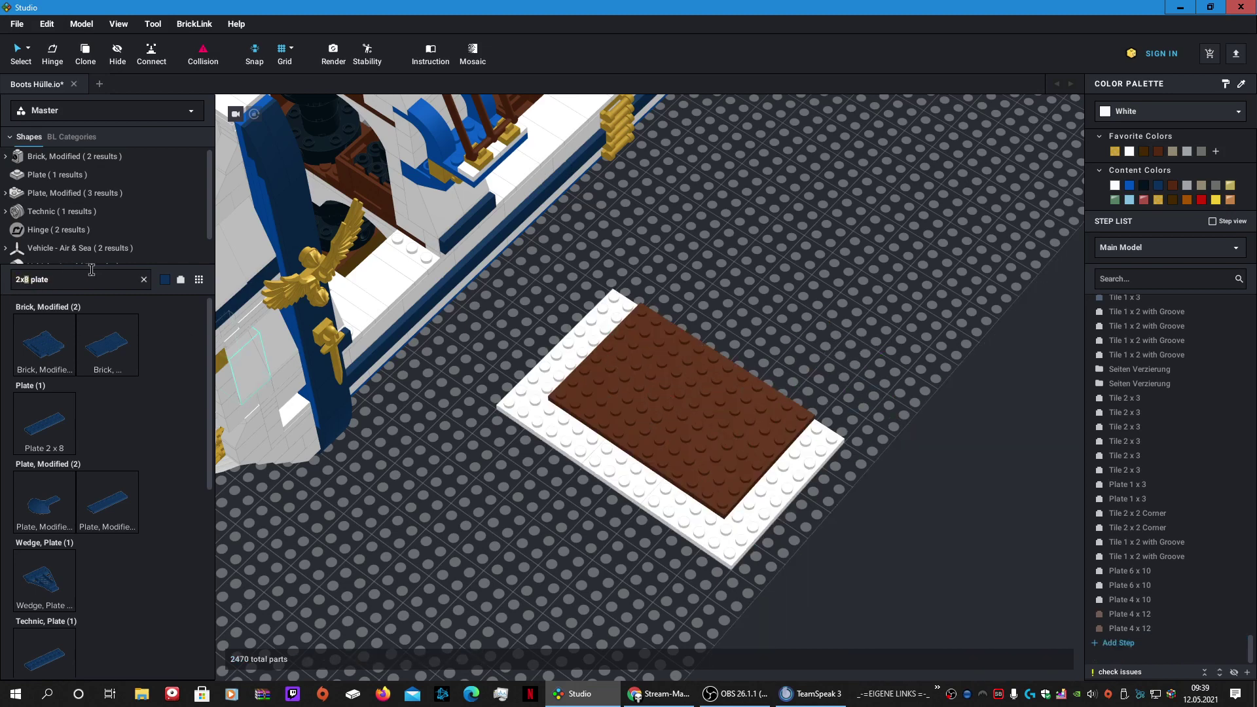
Step: Change the search to "2x10 plate" and place a dark blue 2 x 10 plate along each short edge of the white base
{"action": "type", "text": "0"}
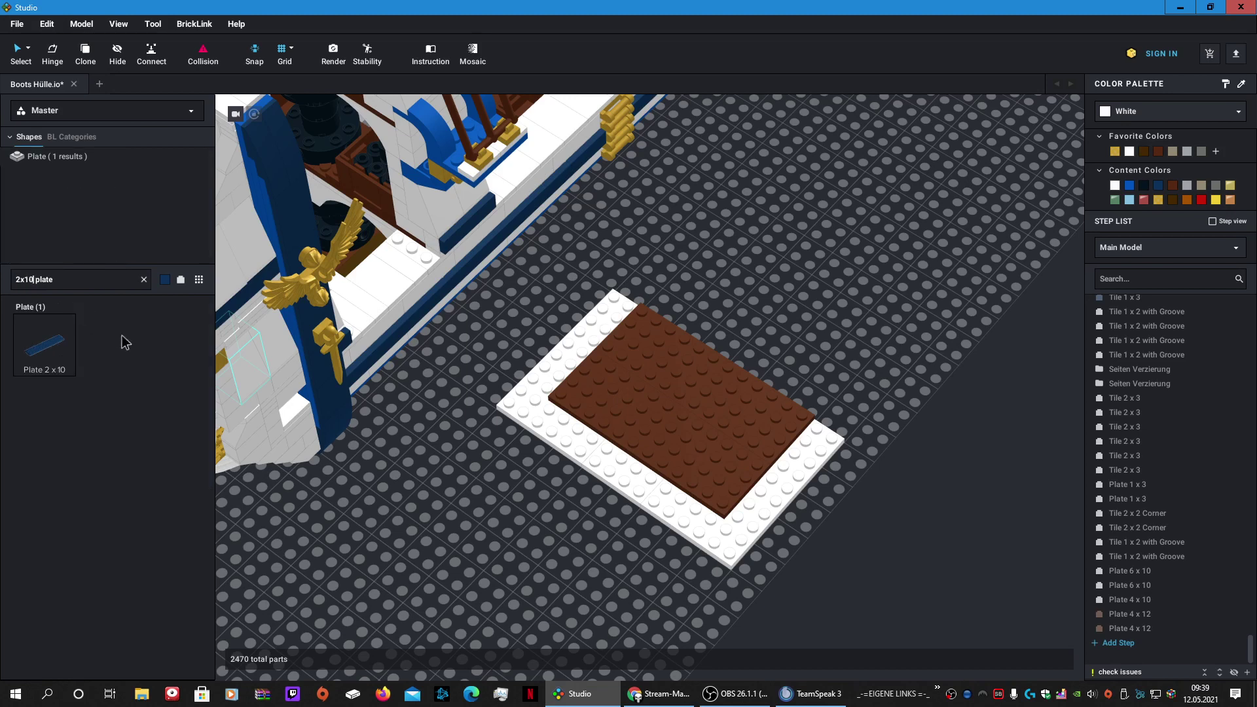
{"action": "left_click_drag", "start_coordinate": [44, 343], "coordinate": [789, 497]}
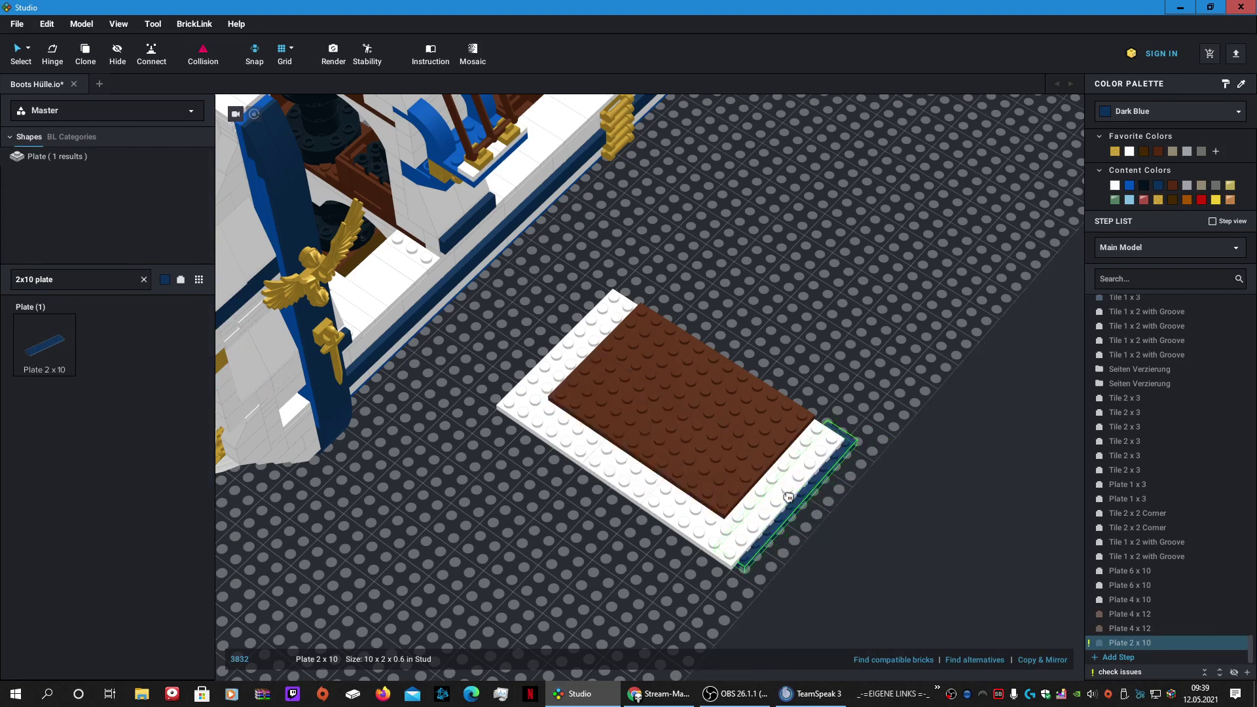
{"action": "left_click", "coordinate": [779, 494]}
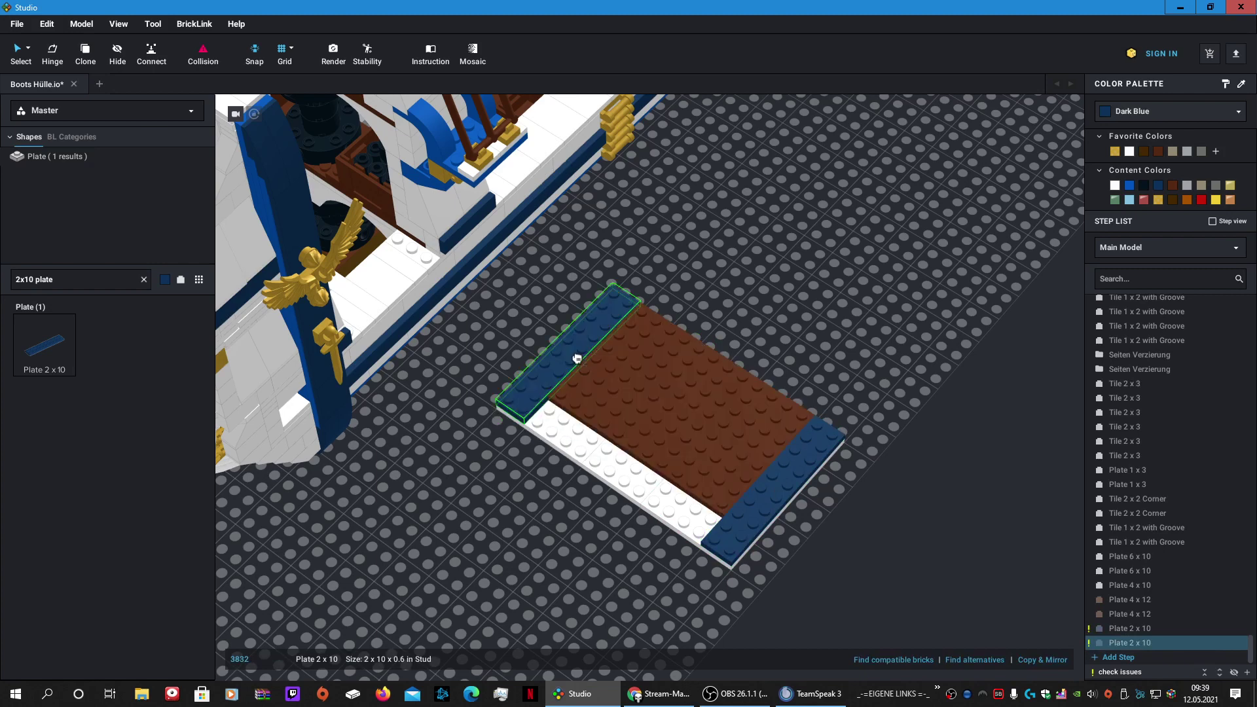
{"action": "key", "text": "ctrl+v"}
{"action": "left_click", "coordinate": [621, 467]}
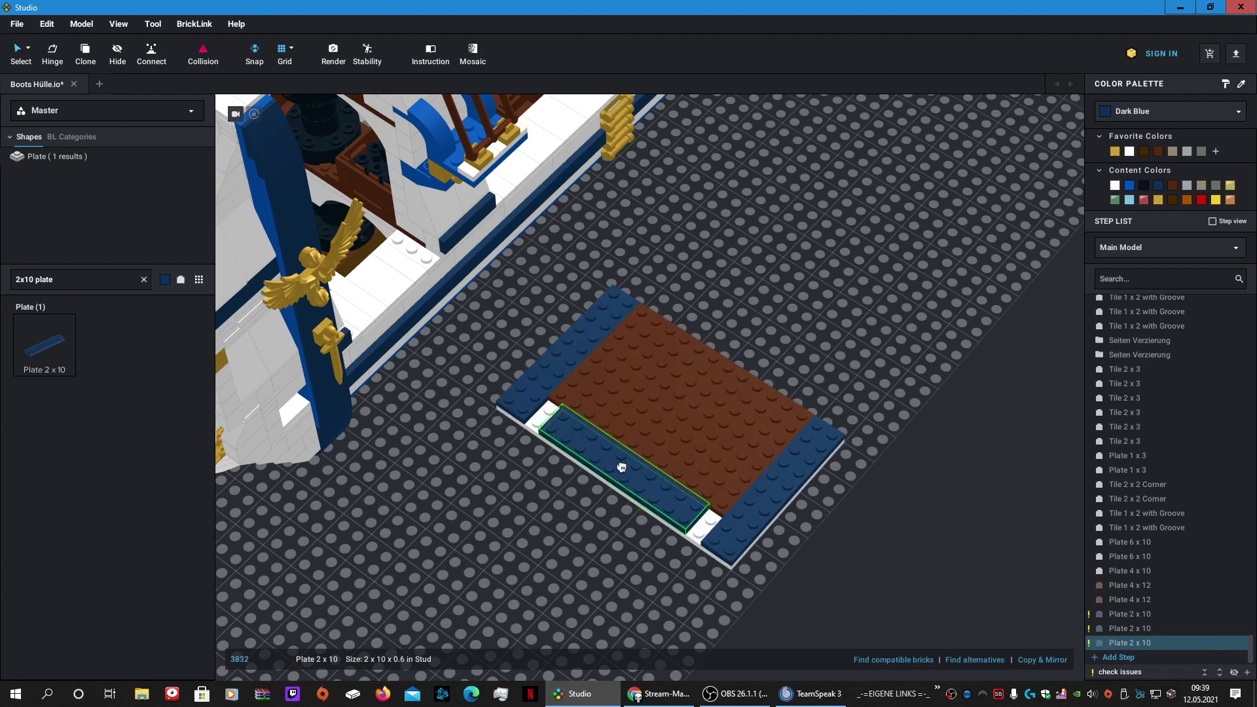
{"action": "key", "text": "Delete"}
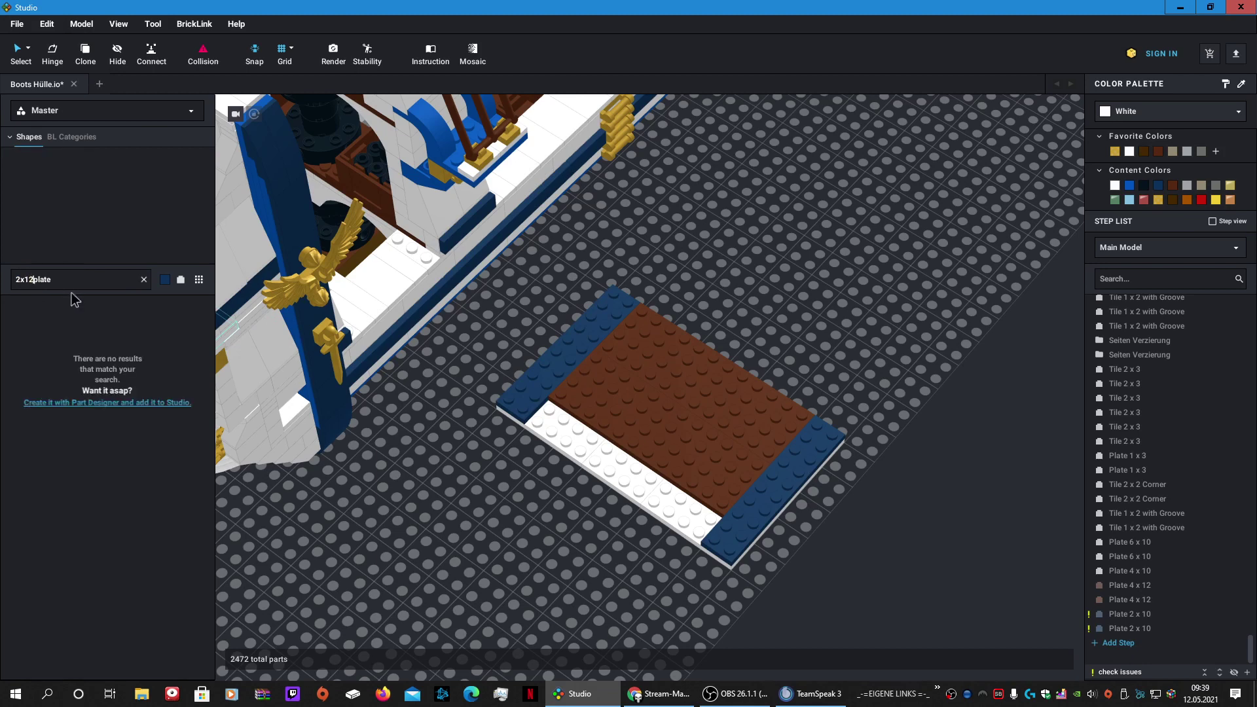
Step: Search for "2x12 plate" and place a dark blue one on the remaining white strip between the two 2 x 10 plates
{"action": "left_click_drag", "start_coordinate": [44, 344], "coordinate": [616, 476]}
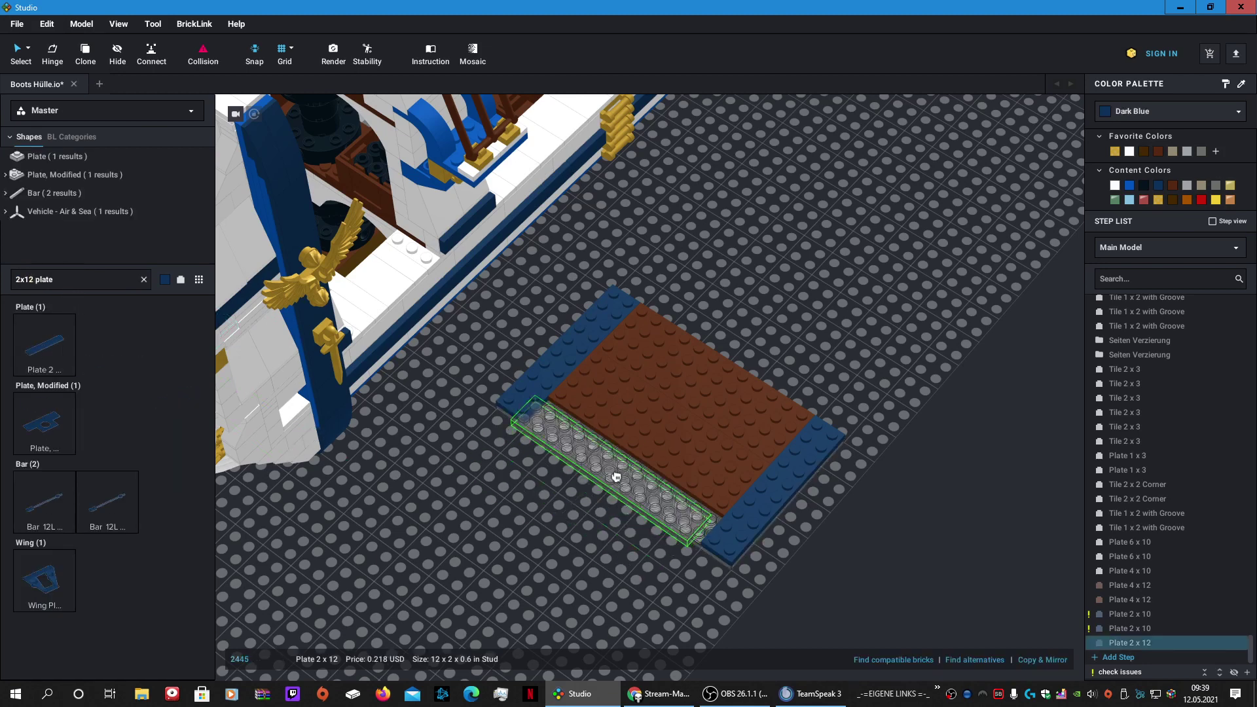
{"action": "left_click", "coordinate": [628, 476]}
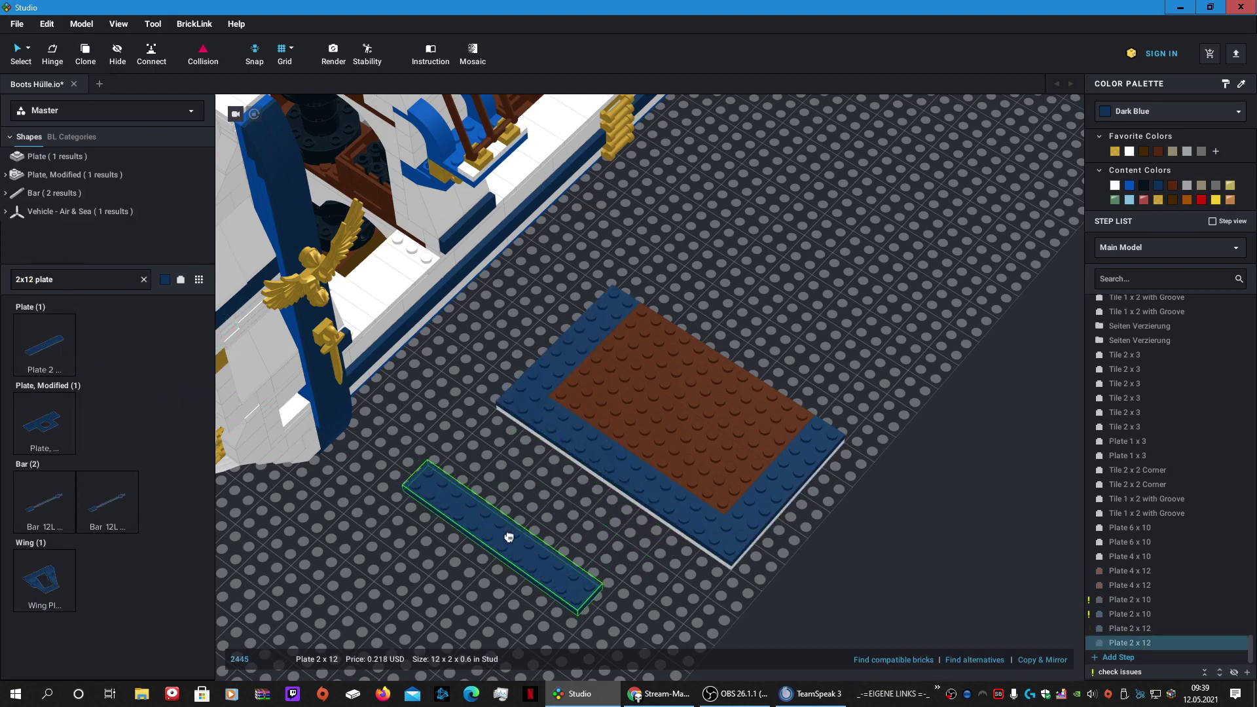
{"action": "key", "text": "Escape"}
{"action": "right_click_drag", "start_coordinate": [509, 537], "coordinate": [518, 507]}
{"action": "scroll", "coordinate": [716, 374], "scroll_direction": "down", "scroll_amount": 5}
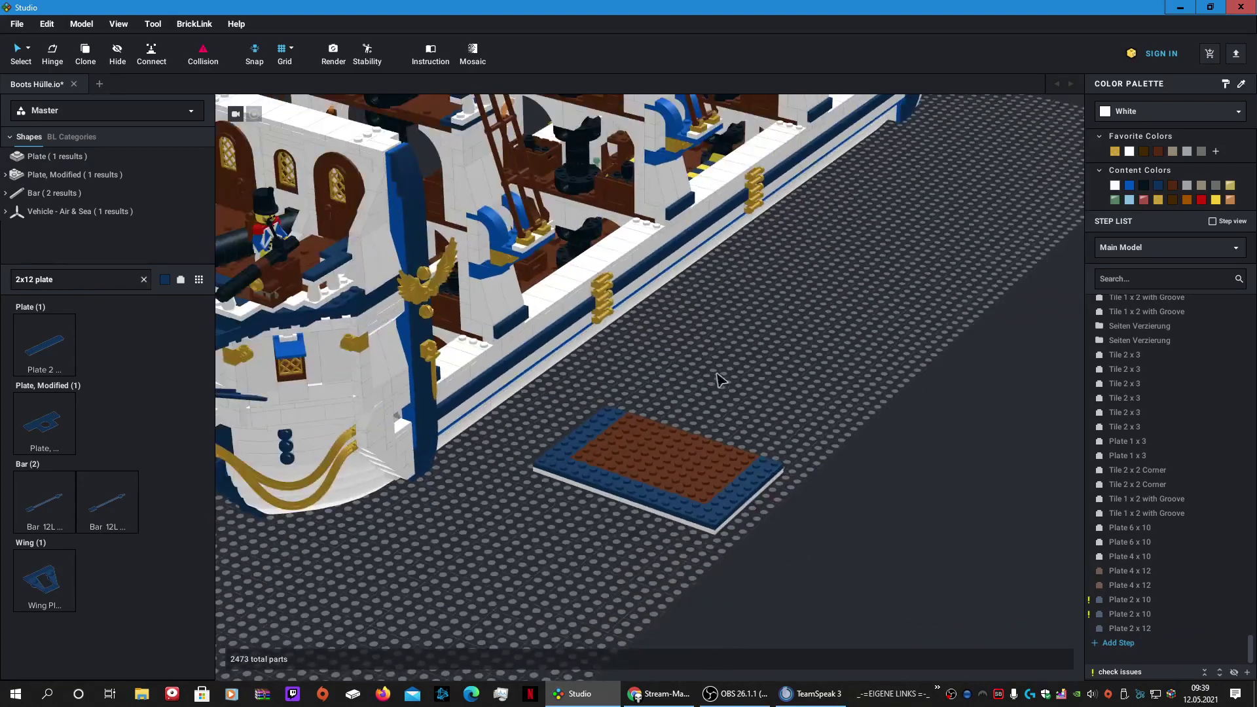
Step: Recolour the two 2 x 10 plates and the 2 x 12 plate of the dark blue deck border to White
{"action": "mouse_move", "coordinate": [716, 373]}
{"action": "right_mouse_down"}
{"action": "mouse_move", "coordinate": [727, 384]}
{"action": "mouse_move", "coordinate": [718, 369]}
{"action": "right_mouse_up"}
{"action": "scroll", "coordinate": [725, 384], "scroll_direction": "up", "scroll_amount": 2}
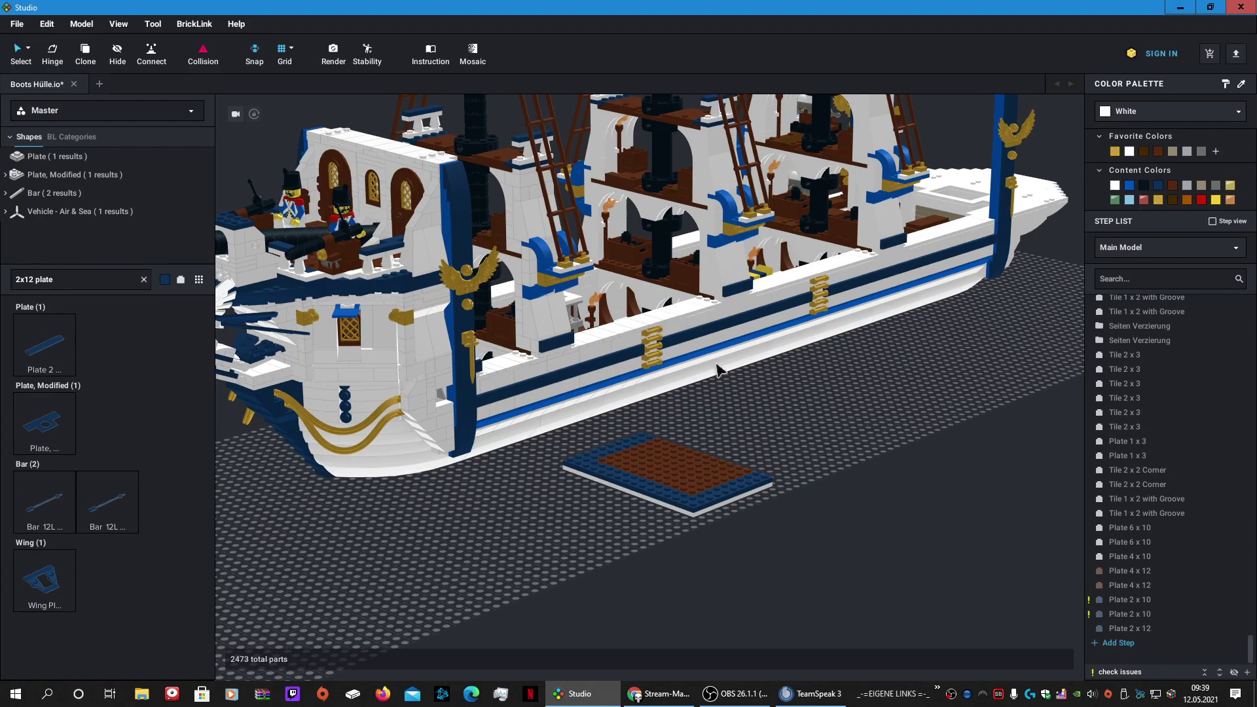
{"action": "scroll", "coordinate": [718, 369], "scroll_direction": "up", "scroll_amount": 4}
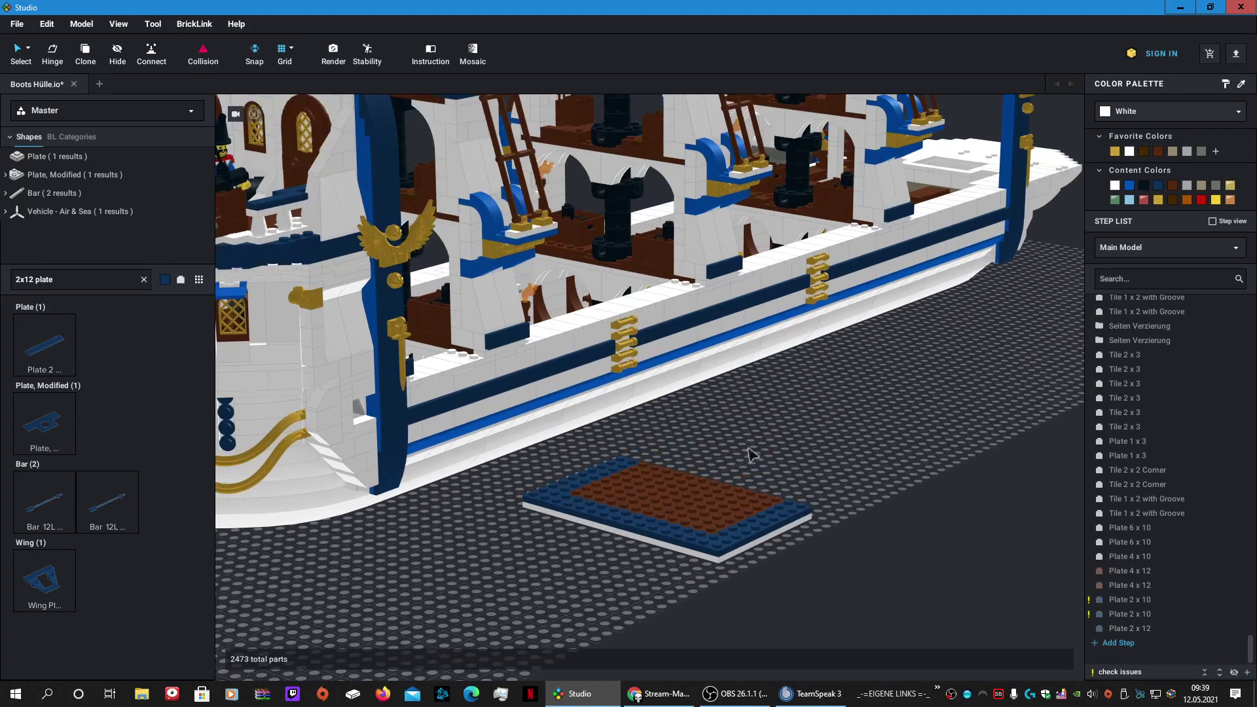
{"action": "mouse_move", "coordinate": [845, 415]}
{"action": "right_mouse_down"}
{"action": "mouse_move", "coordinate": [849, 436]}
{"action": "mouse_move", "coordinate": [809, 422]}
{"action": "mouse_move", "coordinate": [815, 375]}
{"action": "mouse_move", "coordinate": [835, 403]}
{"action": "right_mouse_up"}
{"action": "left_click", "coordinate": [757, 485]}
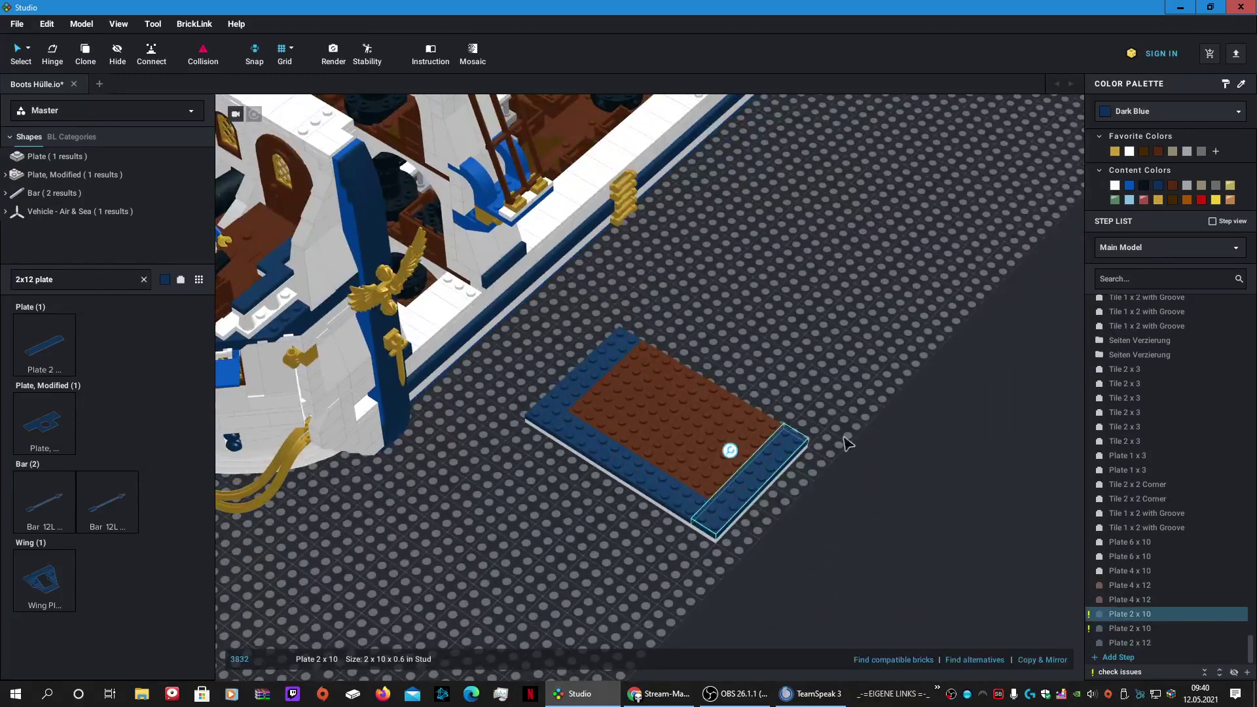
{"action": "left_click", "coordinate": [1129, 151]}
{"action": "left_click", "coordinate": [665, 482]}
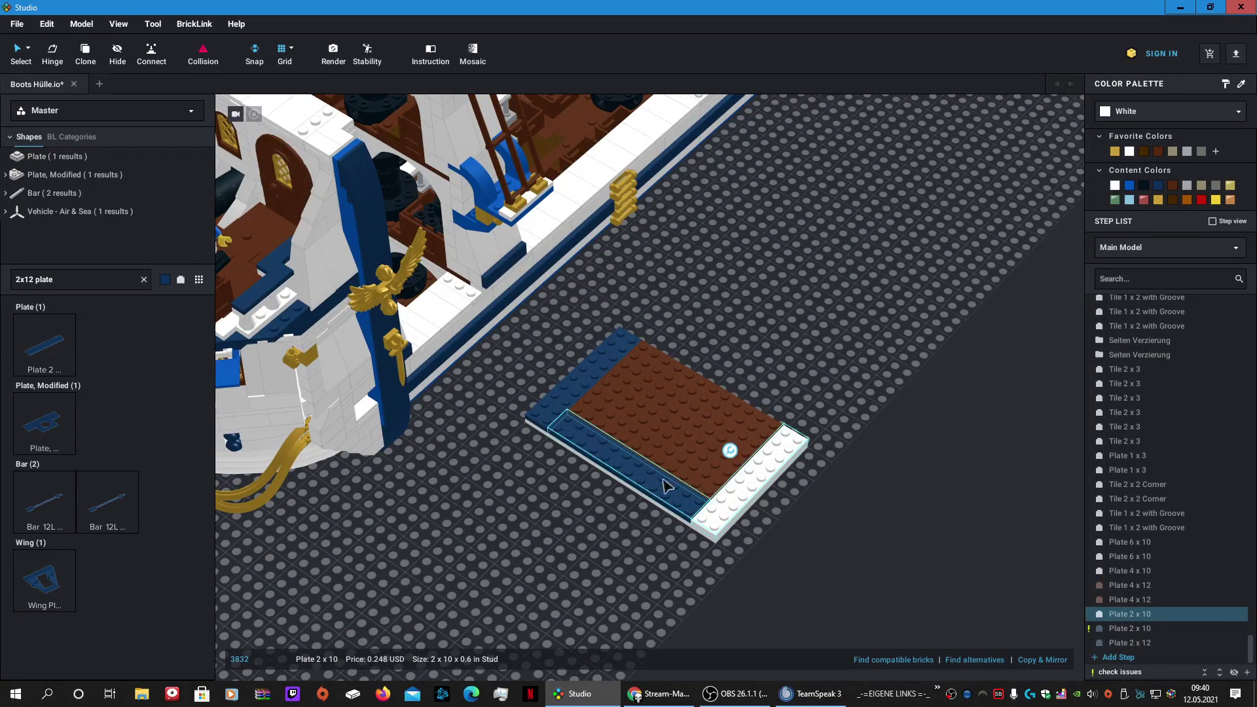
{"action": "left_click", "coordinate": [1129, 151]}
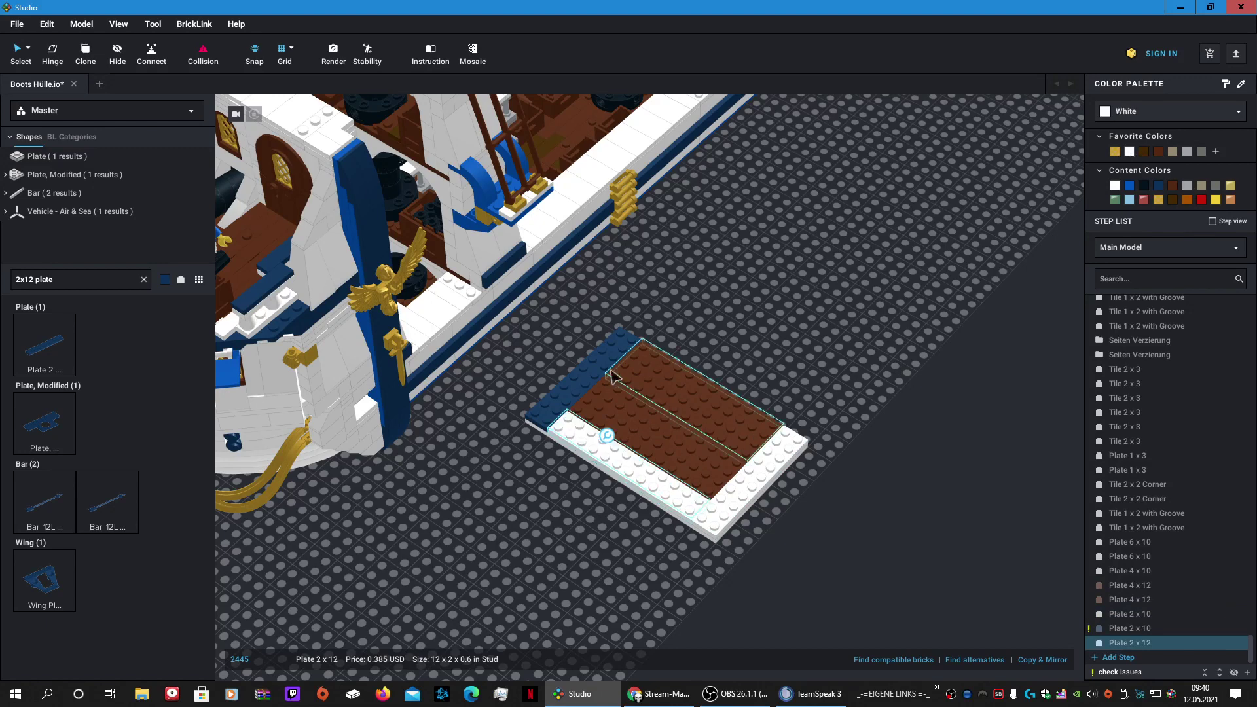
{"action": "left_click", "coordinate": [627, 368]}
{"action": "left_click", "coordinate": [1130, 151]}
{"action": "left_click", "coordinate": [948, 380]}
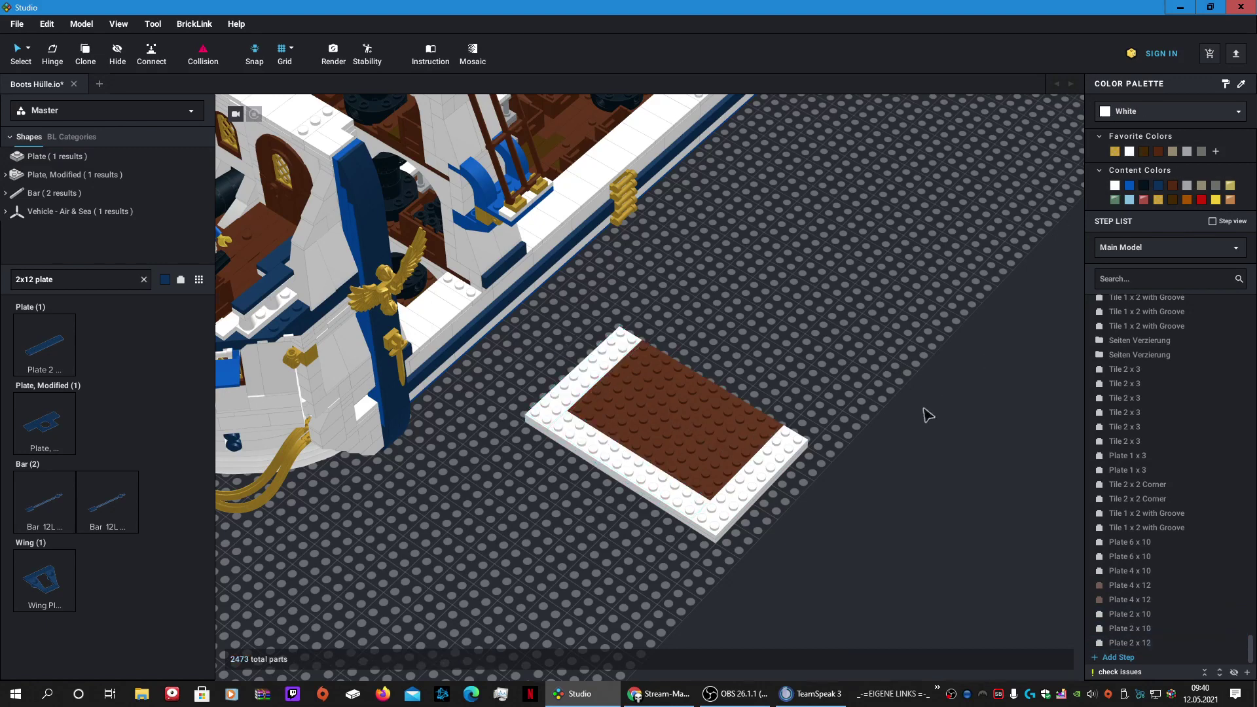
Step: Search for "2x10 plate" and place a dark blue 2 x 10 plate on the long white edge of the deck
{"action": "right_click_drag", "start_coordinate": [922, 408], "coordinate": [909, 422]}
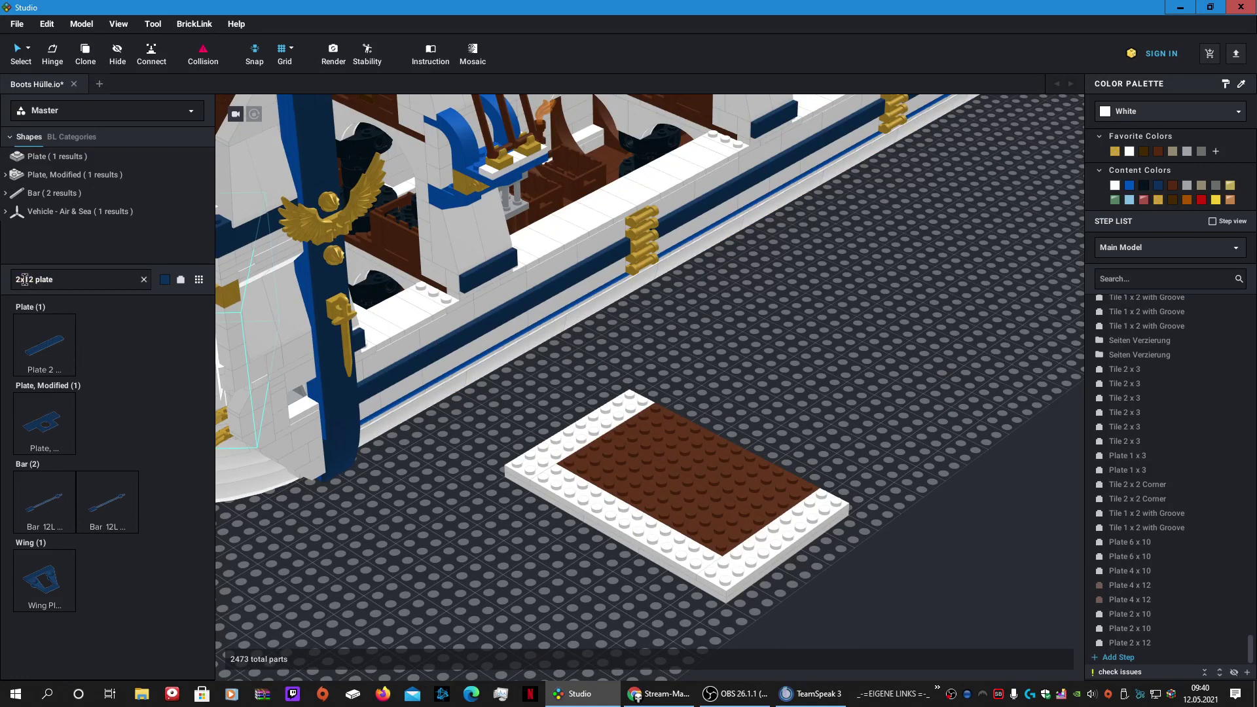
{"action": "type", "text": "0"}
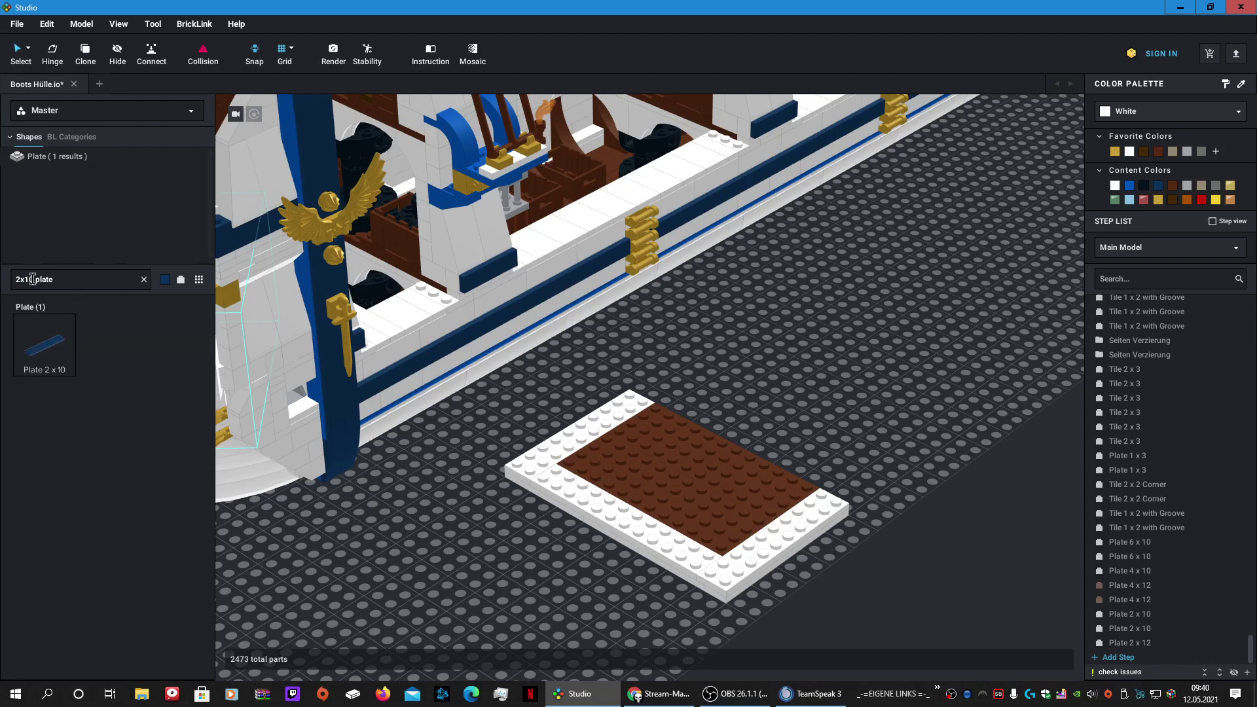
{"action": "left_click_drag", "start_coordinate": [38, 367], "coordinate": [623, 519]}
{"action": "left_click", "coordinate": [623, 518]}
Step: Try a rotated dark blue 2 x 10 plate on the short white edge of the deck and delete it
{"action": "key", "text": "Right"}
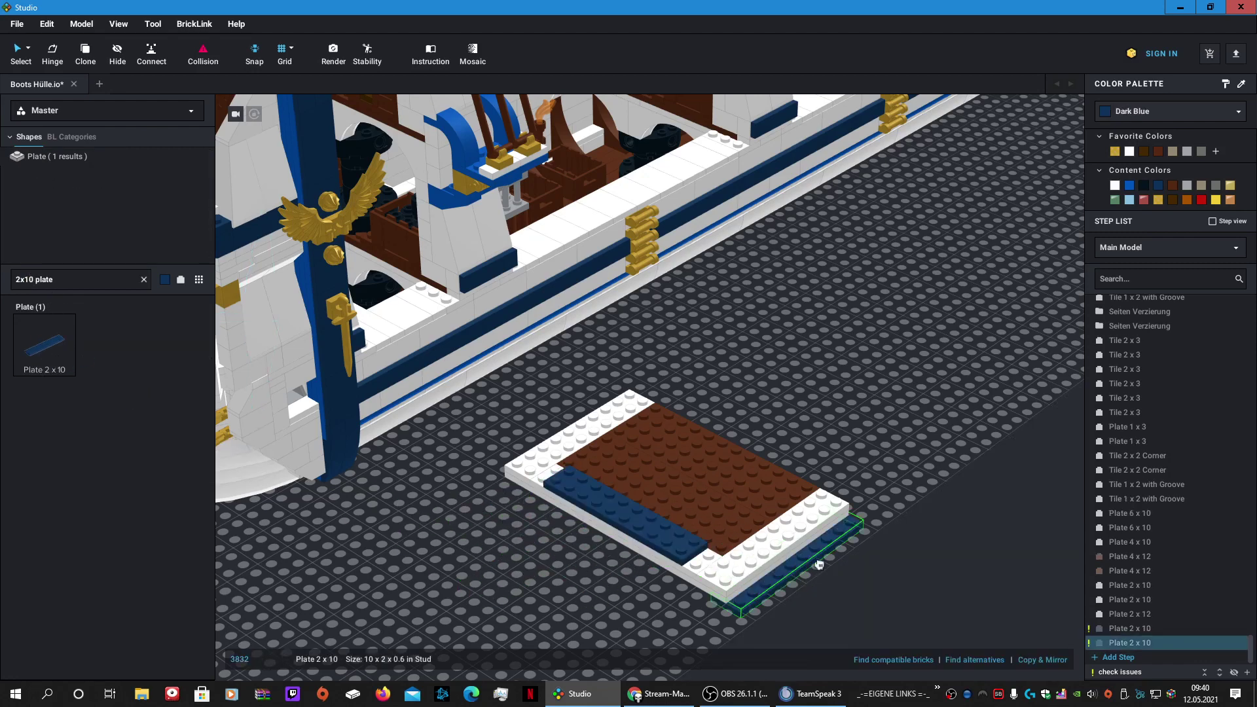
{"action": "left_click", "coordinate": [784, 536]}
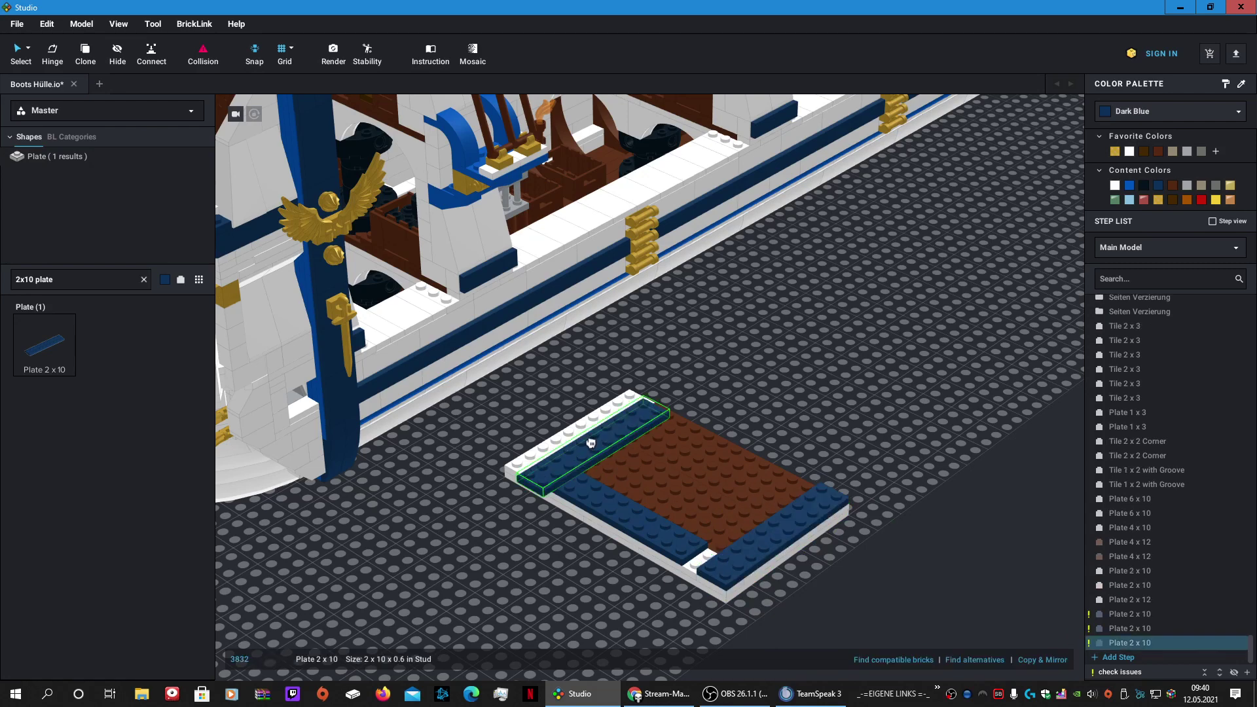
{"action": "key", "text": "Escape"}
{"action": "left_click", "coordinate": [773, 534]}
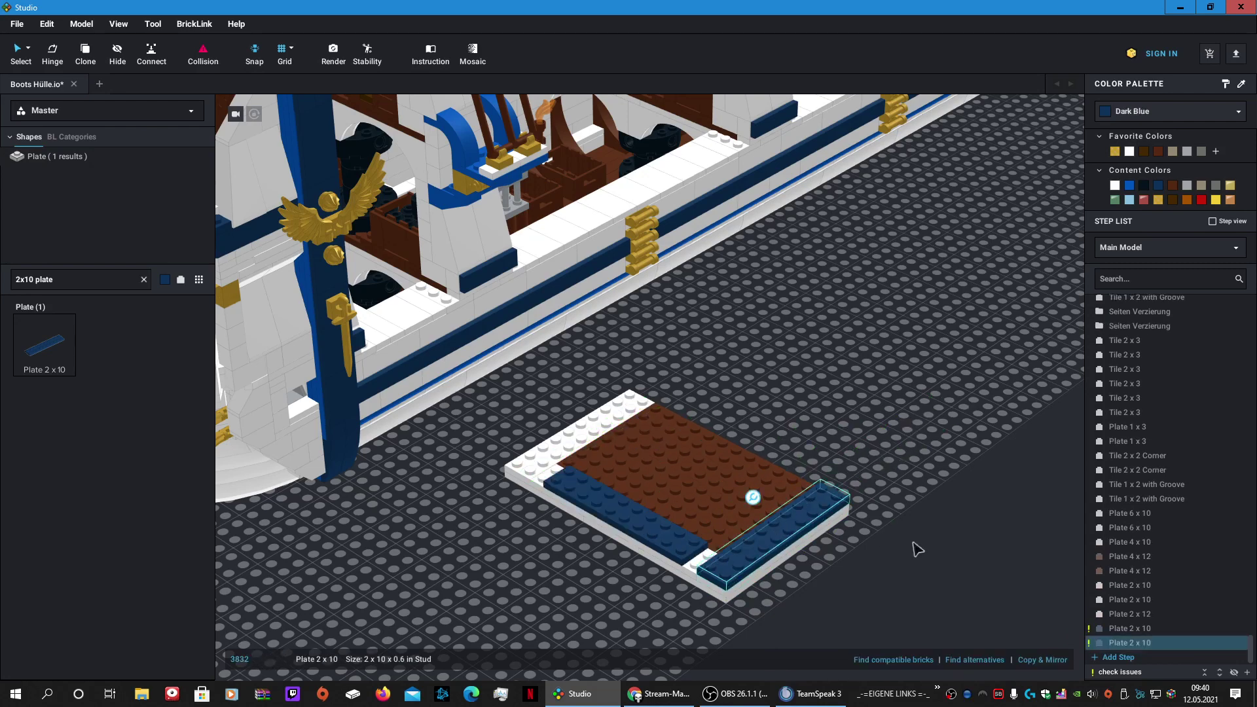
{"action": "key", "text": "Delete"}
{"action": "left_click_drag", "start_coordinate": [638, 527], "coordinate": [828, 435]}
{"action": "key", "text": "Escape"}
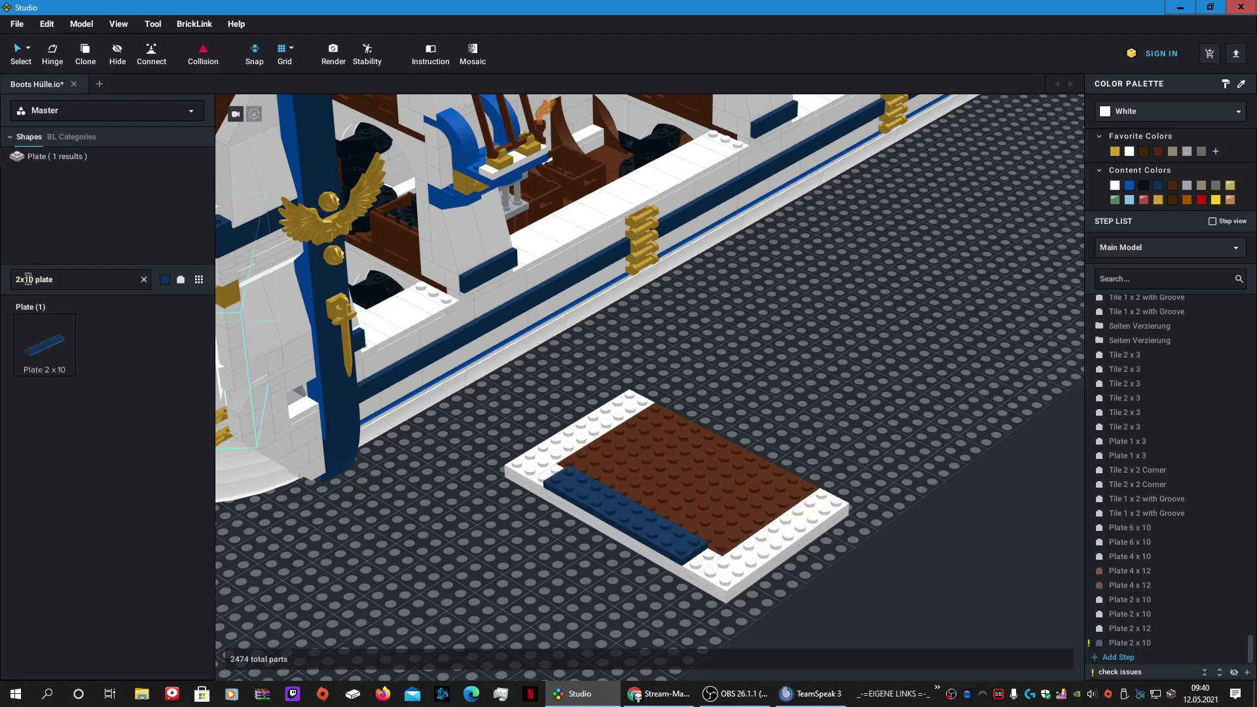
Step: Change the part search to "2x8 plate" and set the dark blue 2 x 10 plate aside on the ground beside the deck
{"action": "type", "text": "8"}
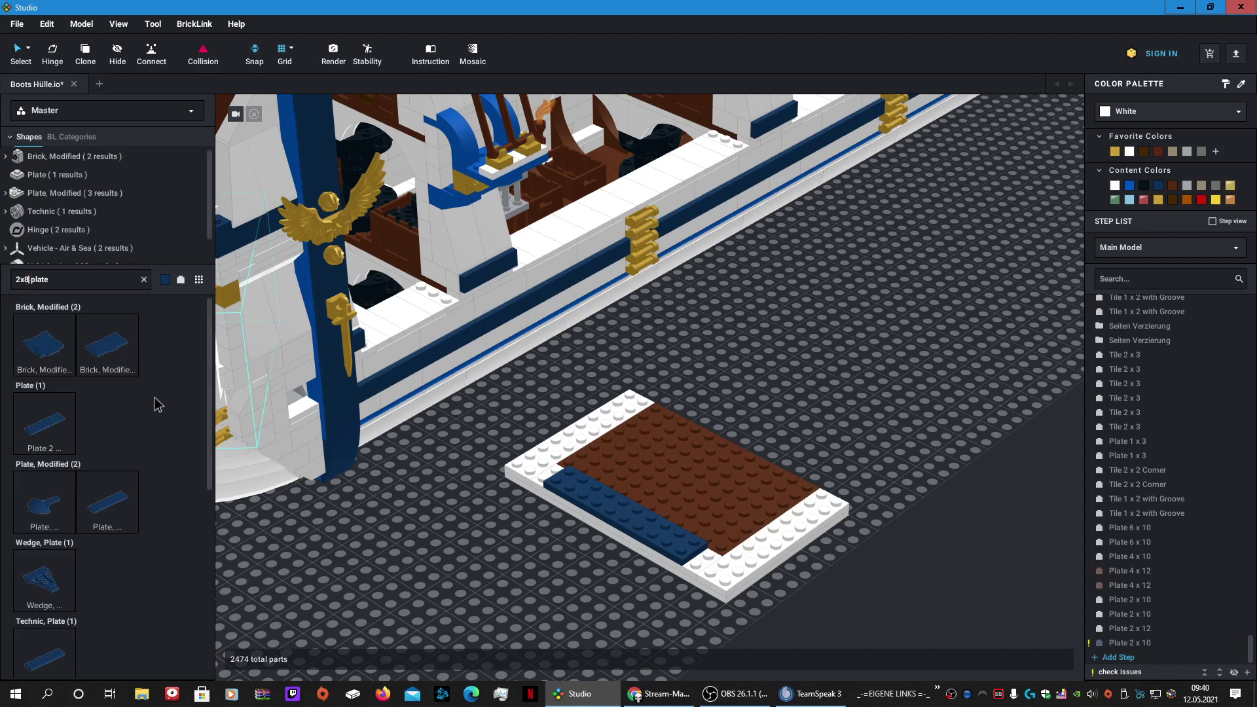
{"action": "left_click_drag", "start_coordinate": [613, 513], "coordinate": [451, 563]}
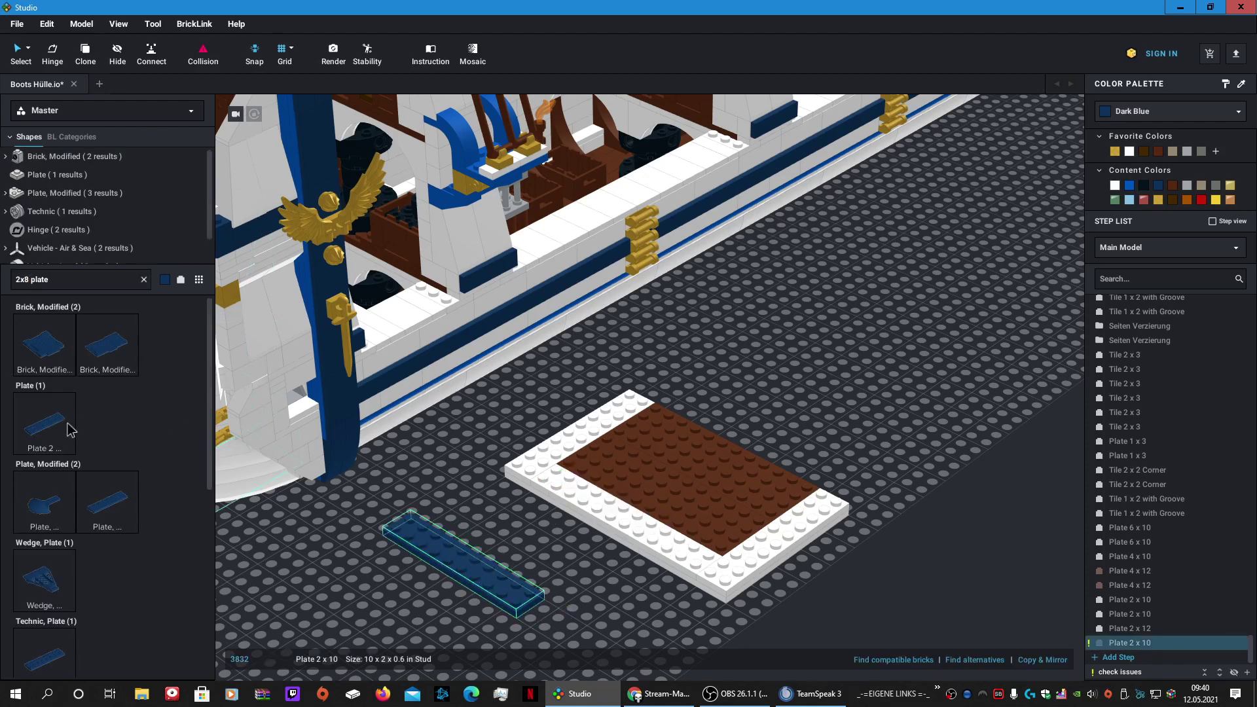
{"action": "left_click", "coordinate": [461, 507]}
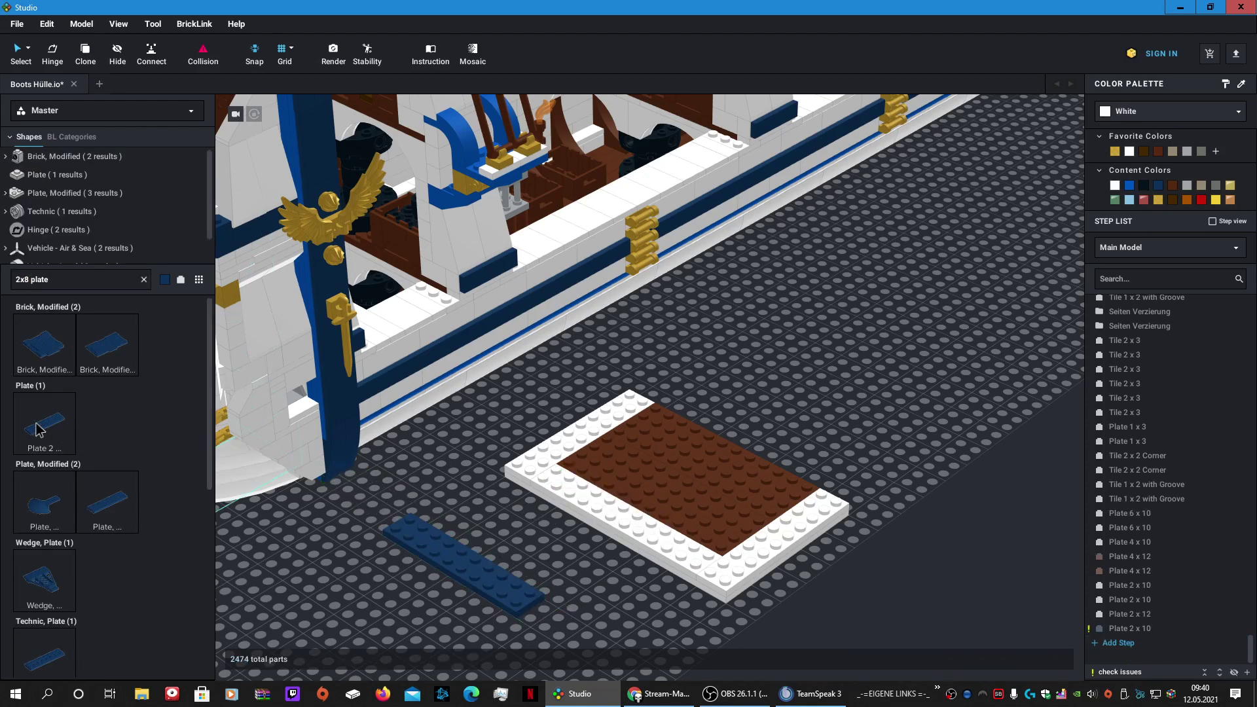
Step: Place a dark blue 2 x 8 plate on the long white edge and clone it over the rest of that edge and both short edges
{"action": "left_click_drag", "start_coordinate": [36, 428], "coordinate": [583, 483]}
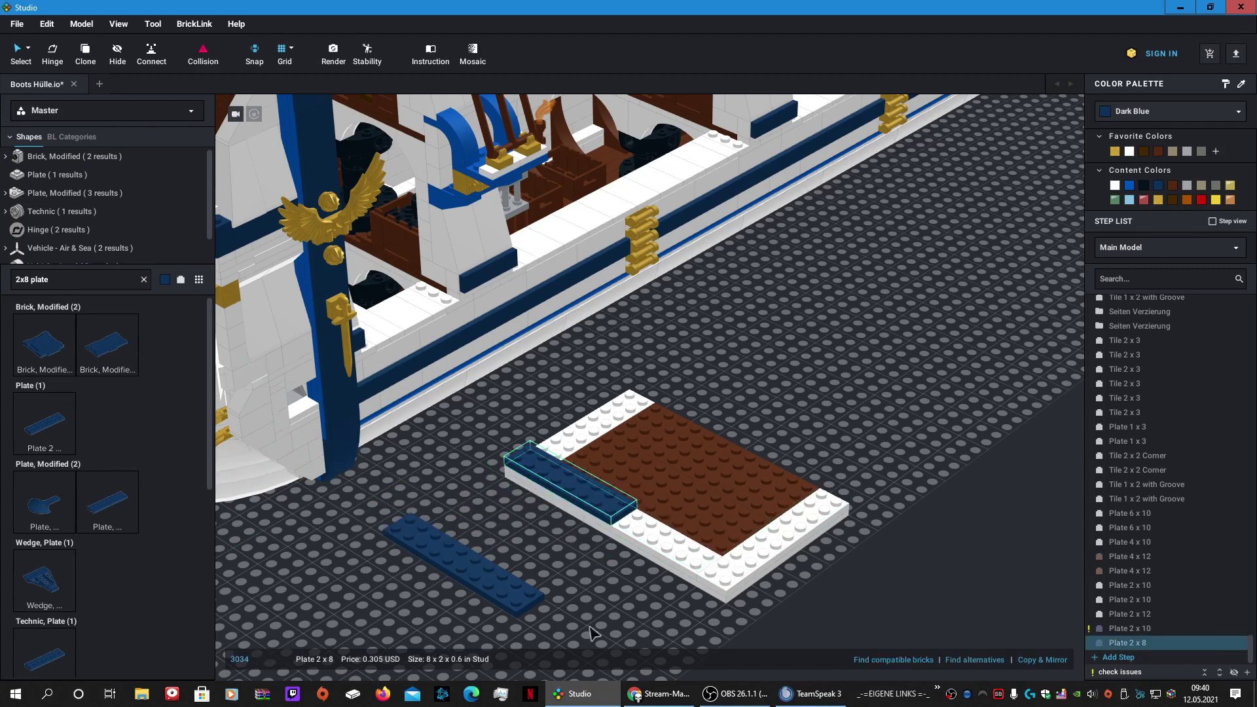
{"action": "key", "text": "c"}
{"action": "left_click", "coordinate": [687, 547]}
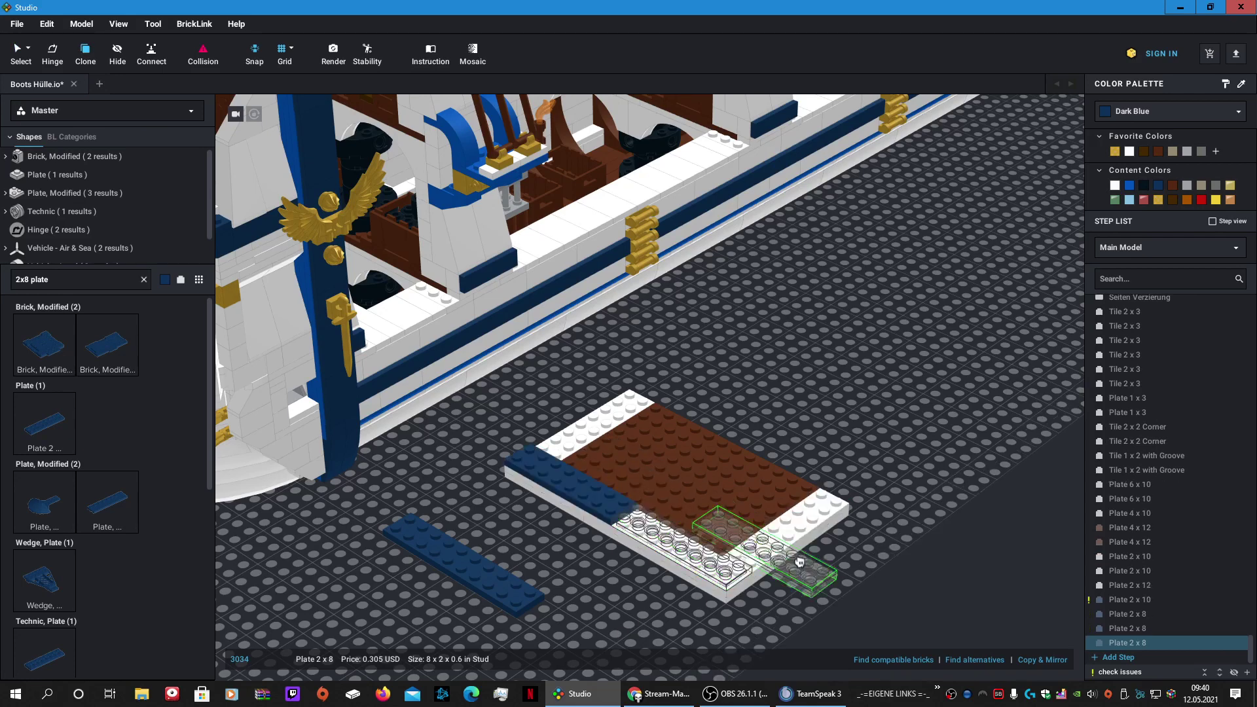
{"action": "mouse_move", "coordinate": [868, 540]}
{"action": "left_mouse_down"}
{"action": "mouse_move", "coordinate": [905, 503]}
{"action": "mouse_move", "coordinate": [801, 527]}
{"action": "left_mouse_up"}
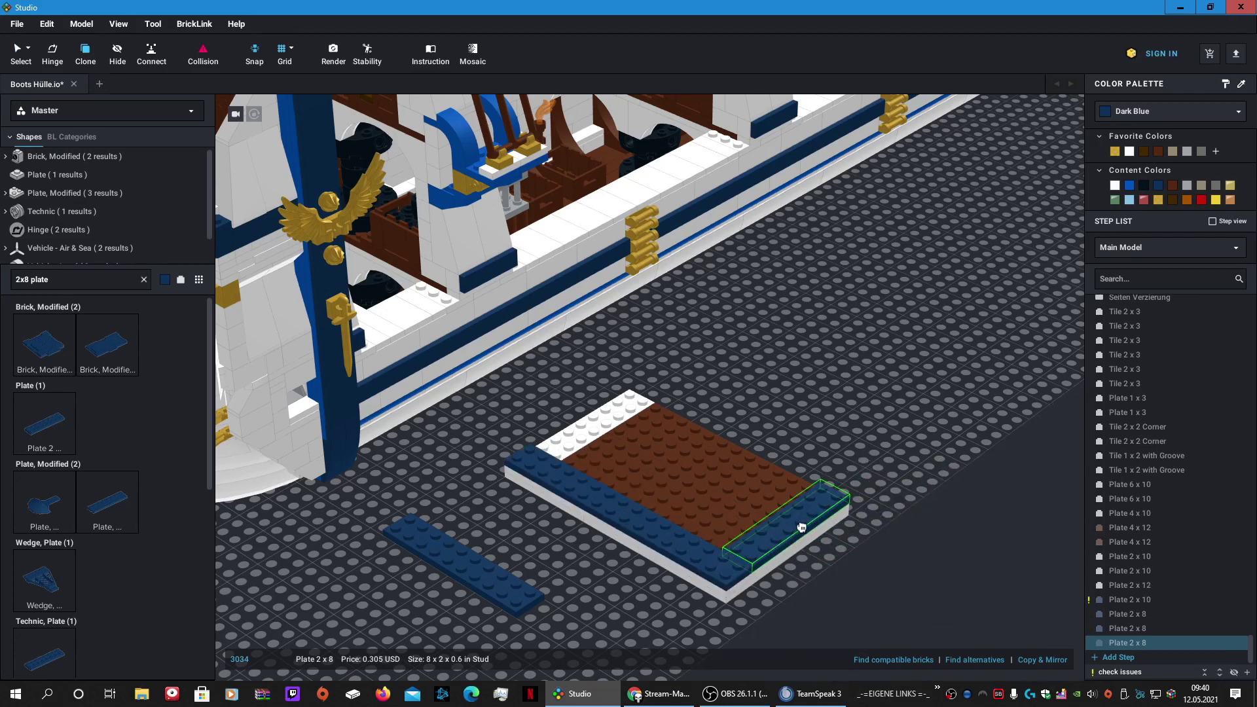
{"action": "left_click", "coordinate": [801, 527]}
{"action": "left_click", "coordinate": [600, 419]}
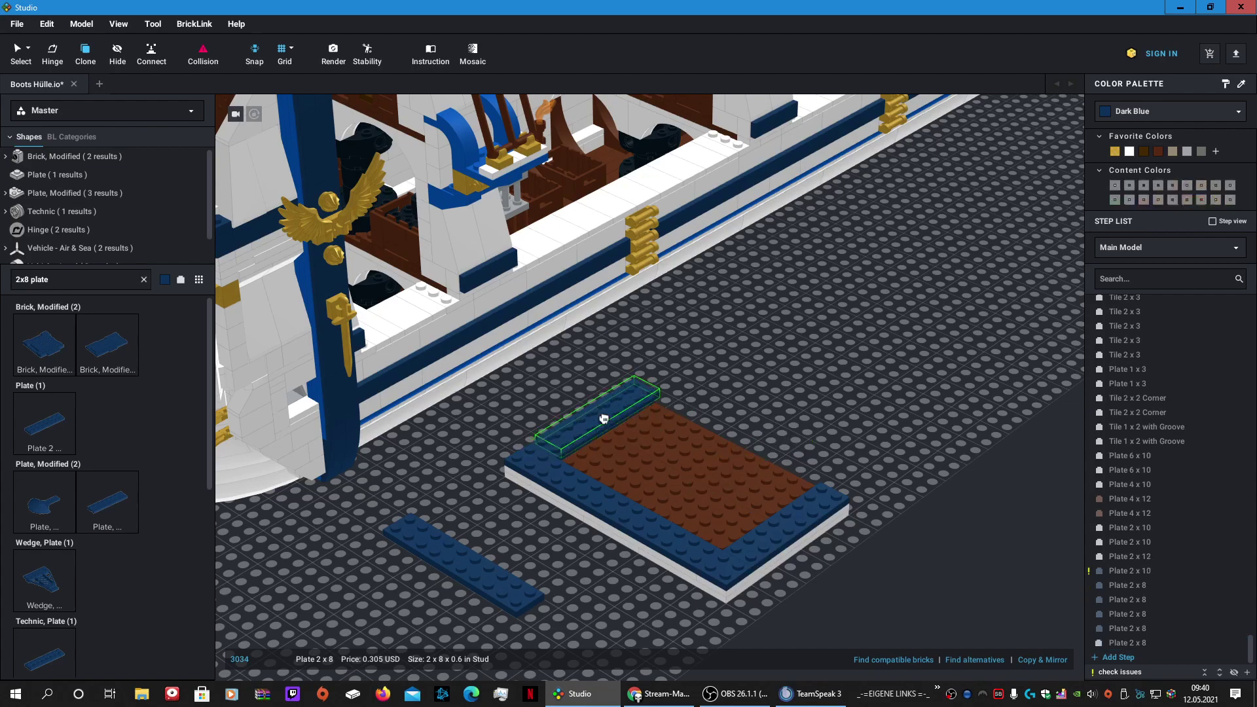
{"action": "key", "text": "Escape"}
Step: Clone a Reddish Brown 1 x 4 tile from the ship's floor and lay copies in a staggered pattern over the first part of the brown area
{"action": "mouse_move", "coordinate": [871, 400]}
{"action": "right_mouse_down"}
{"action": "mouse_move", "coordinate": [869, 371]}
{"action": "mouse_move", "coordinate": [855, 367]}
{"action": "mouse_move", "coordinate": [893, 395]}
{"action": "right_mouse_up"}
{"action": "left_click", "coordinate": [120, 281]}
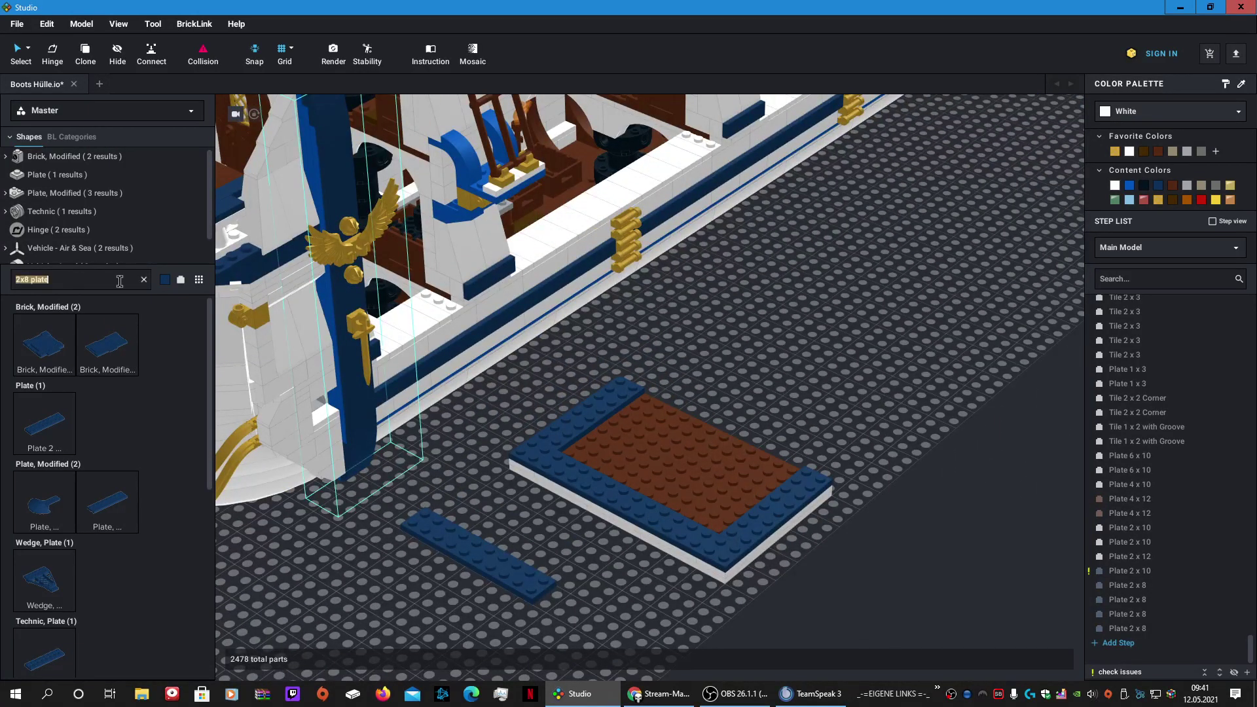
{"action": "right_click_drag", "start_coordinate": [269, 313], "coordinate": [598, 340]}
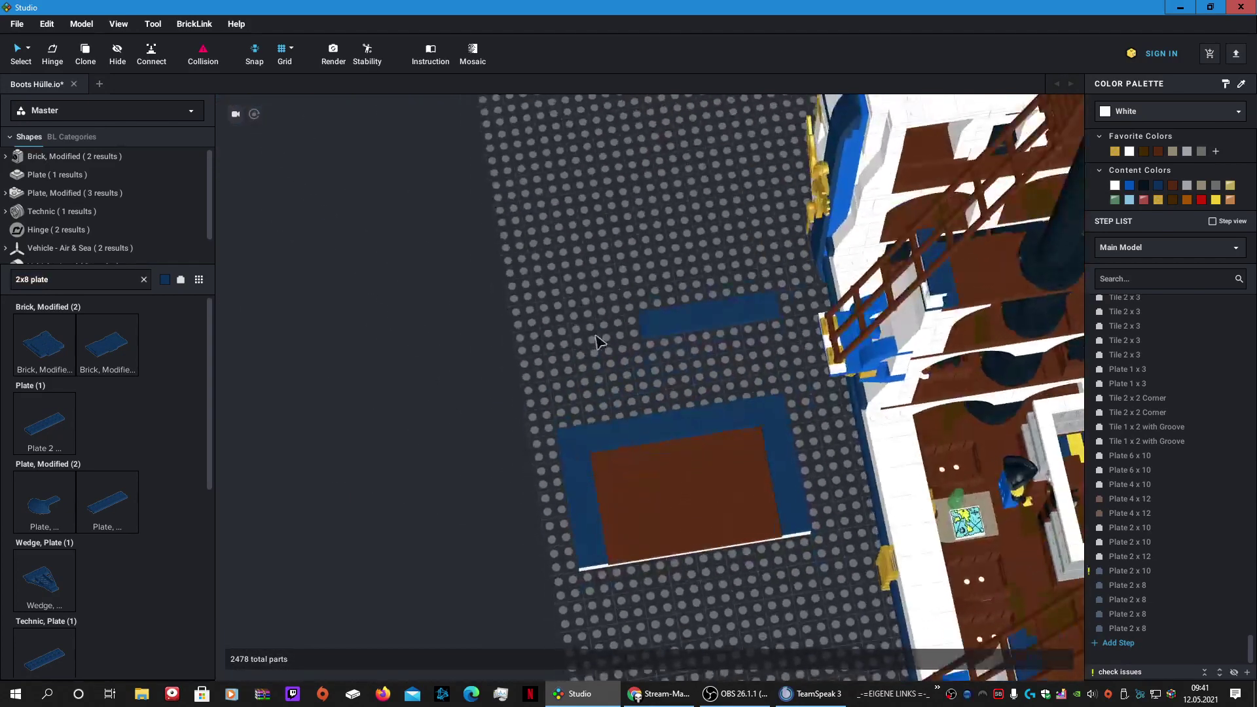
{"action": "left_click", "coordinate": [992, 443]}
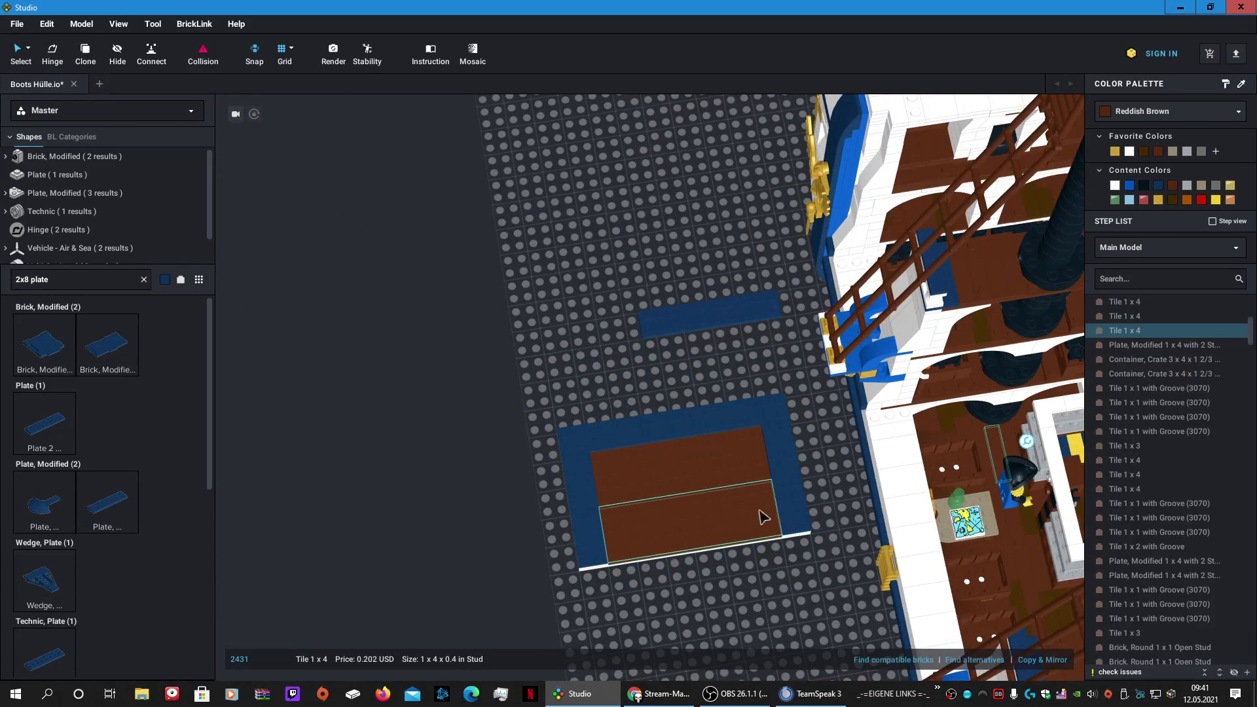
{"action": "left_click_drag", "start_coordinate": [774, 524], "coordinate": [624, 493]}
{"action": "left_click", "coordinate": [624, 499]}
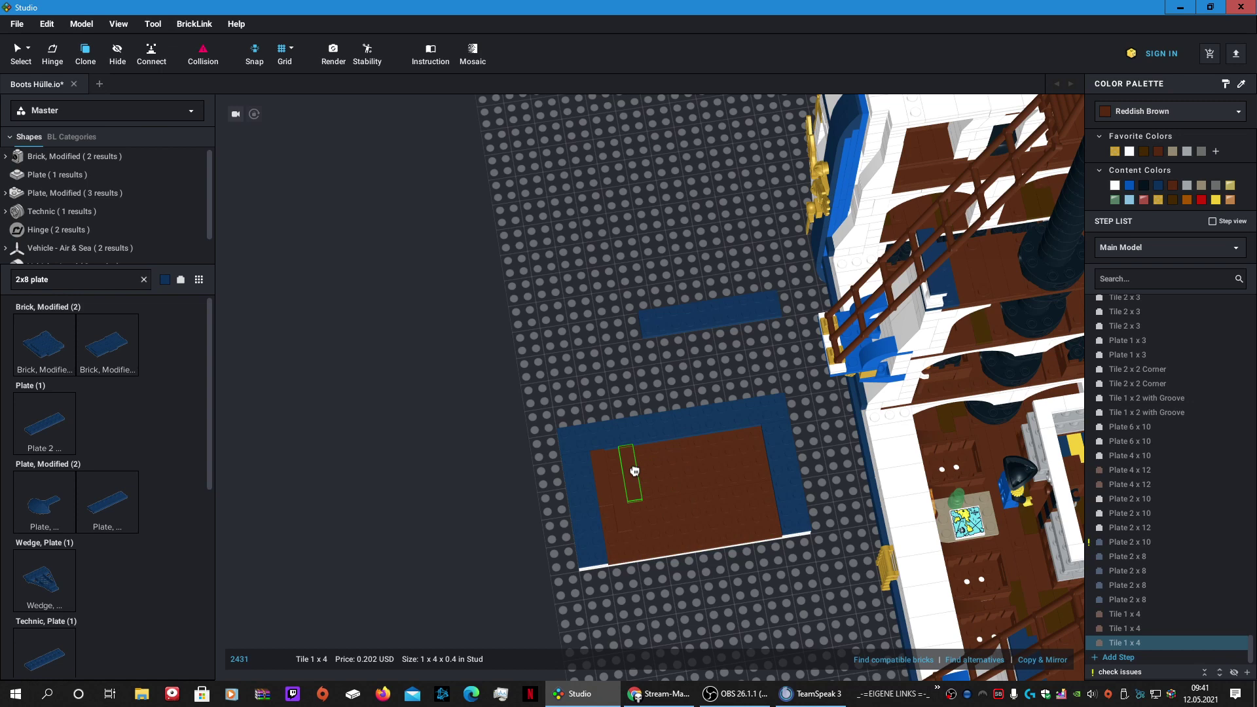
{"action": "left_click", "coordinate": [634, 471]}
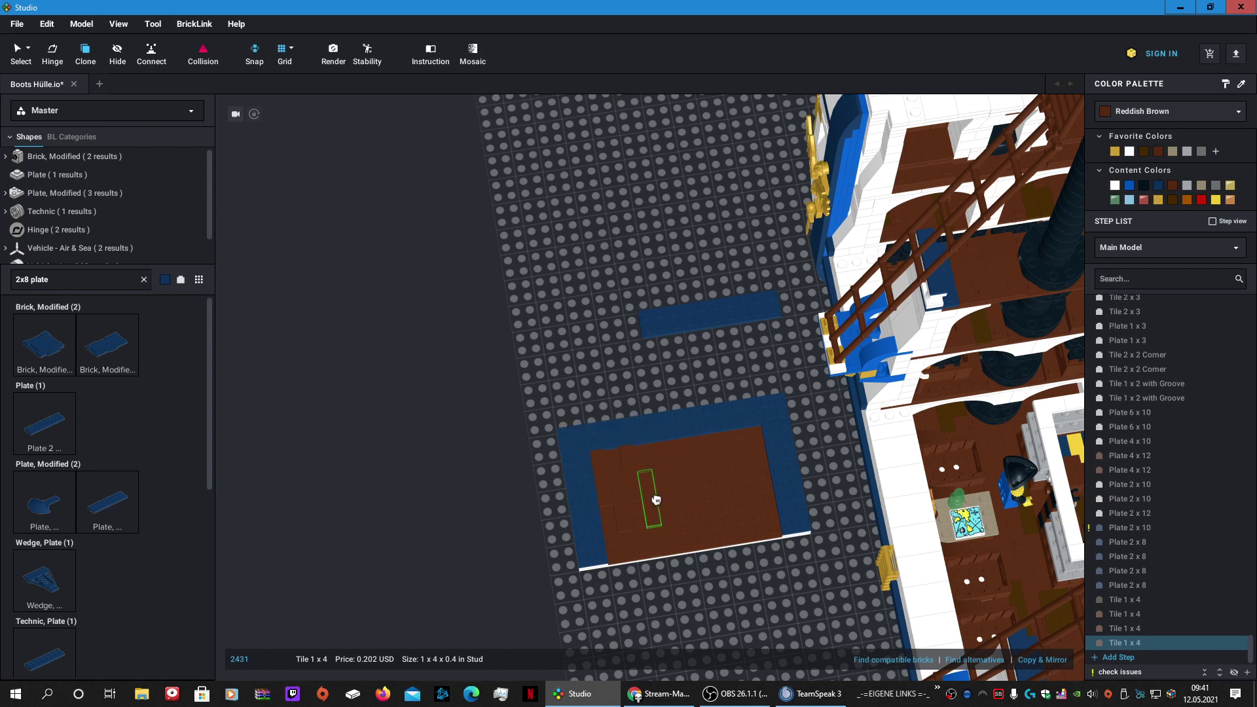
{"action": "left_click", "coordinate": [652, 488]}
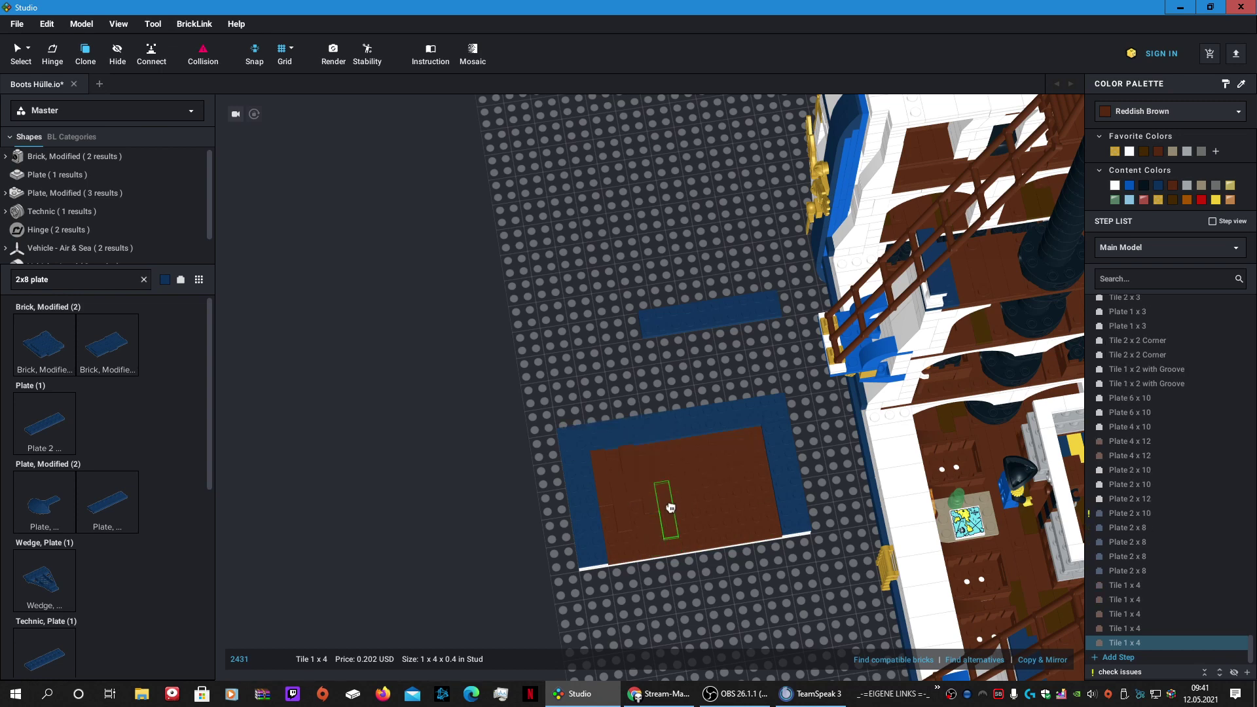
{"action": "left_click", "coordinate": [669, 501]}
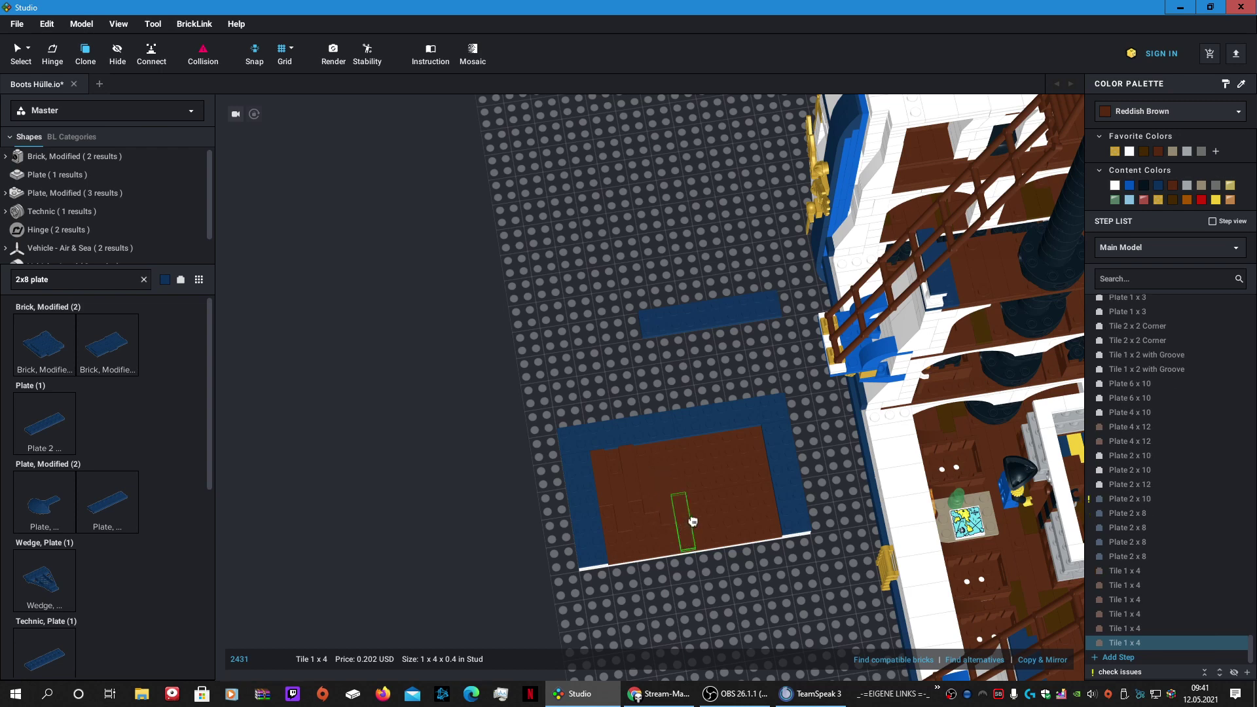
Step: Continue the staggered Reddish Brown 1 x 4 tiles across the brown area up to the opposite short side of the deck
{"action": "scroll", "coordinate": [691, 521], "scroll_direction": "up", "scroll_amount": 2}
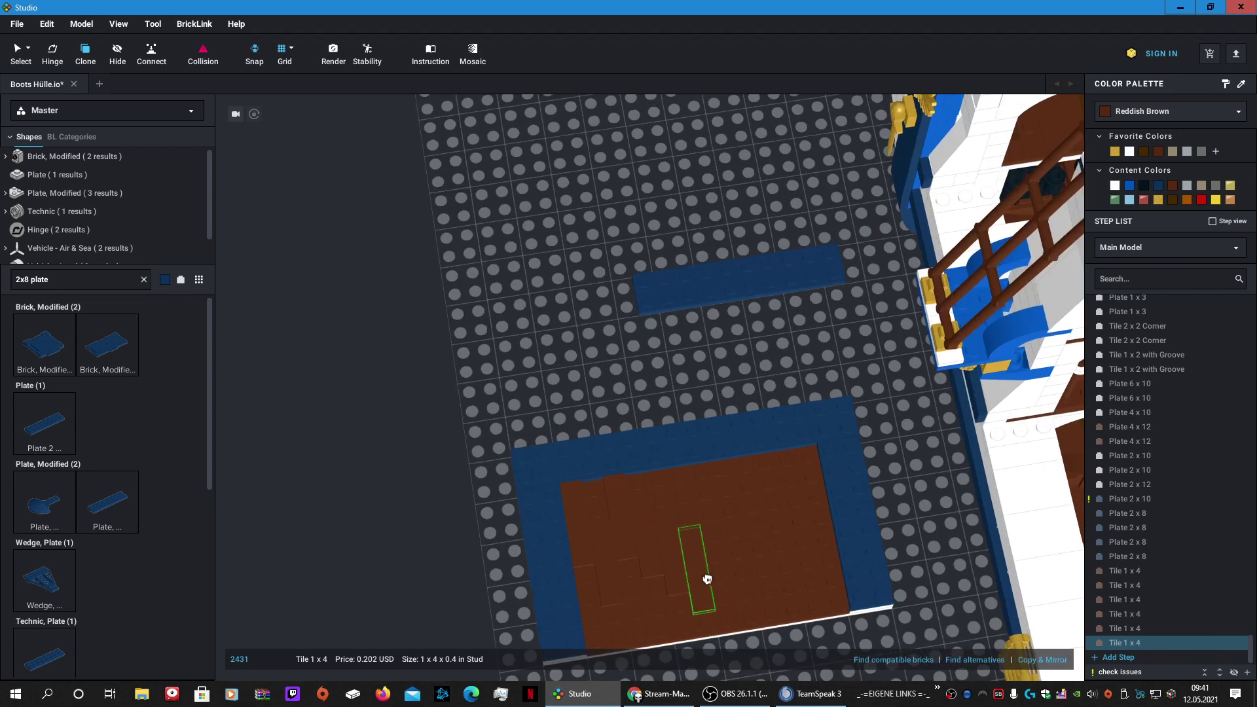
{"action": "left_click", "coordinate": [707, 578]}
{"action": "left_click", "coordinate": [733, 583]}
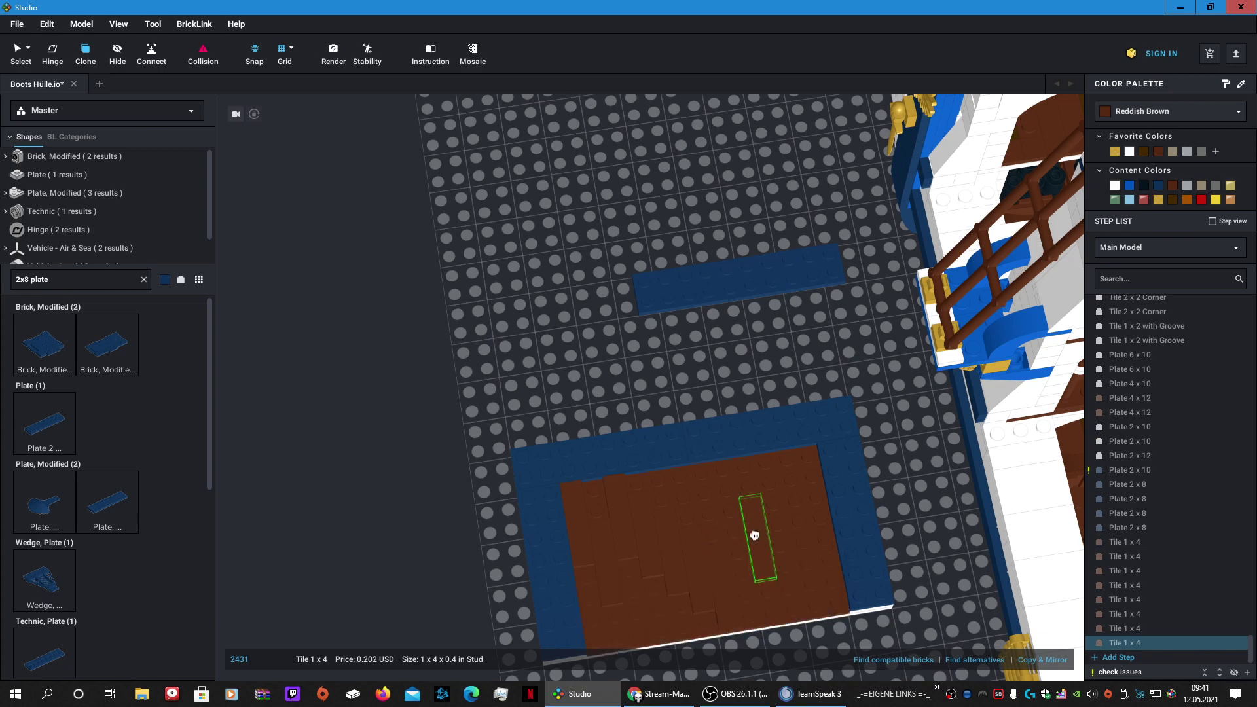
{"action": "left_click", "coordinate": [745, 552]}
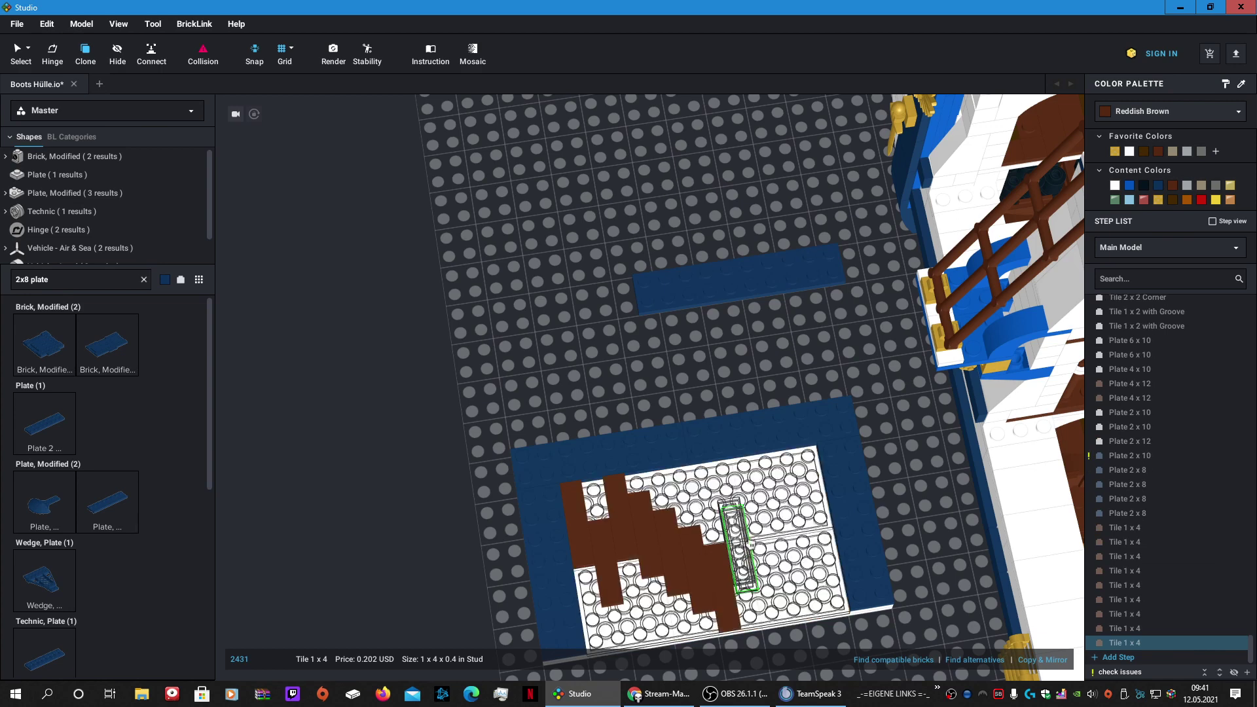
{"action": "left_click", "coordinate": [760, 511]}
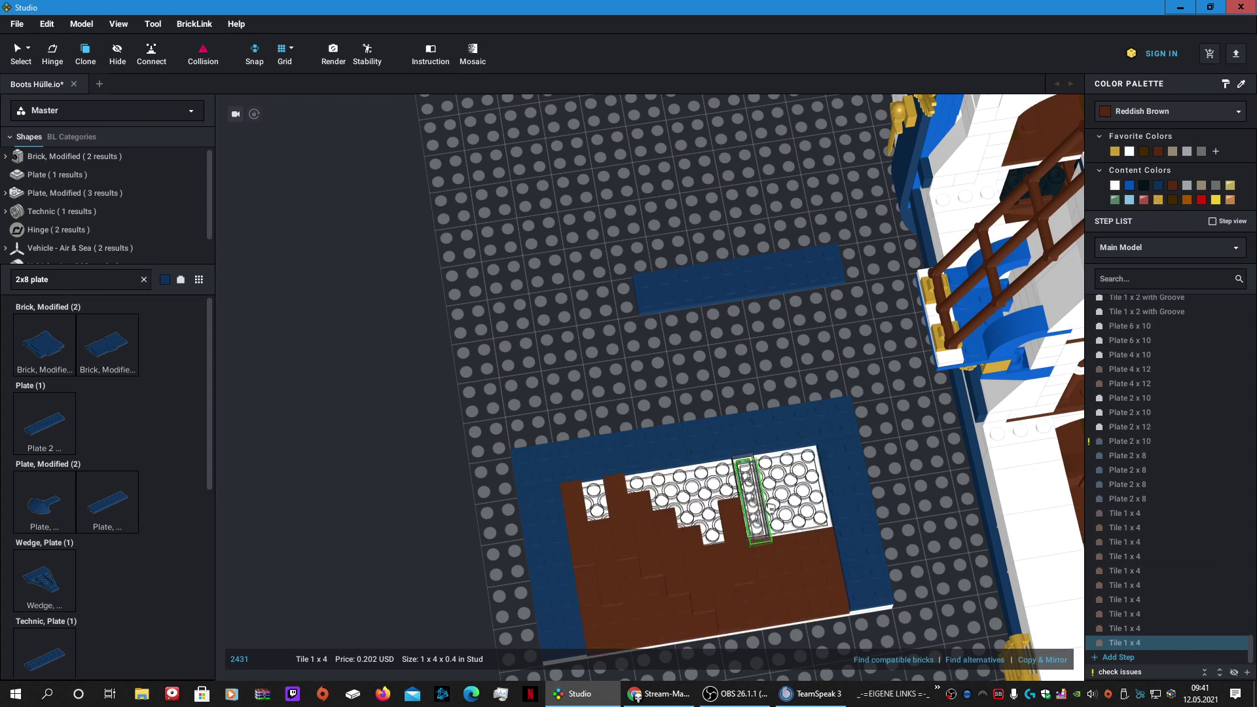
{"action": "left_click", "coordinate": [788, 517]}
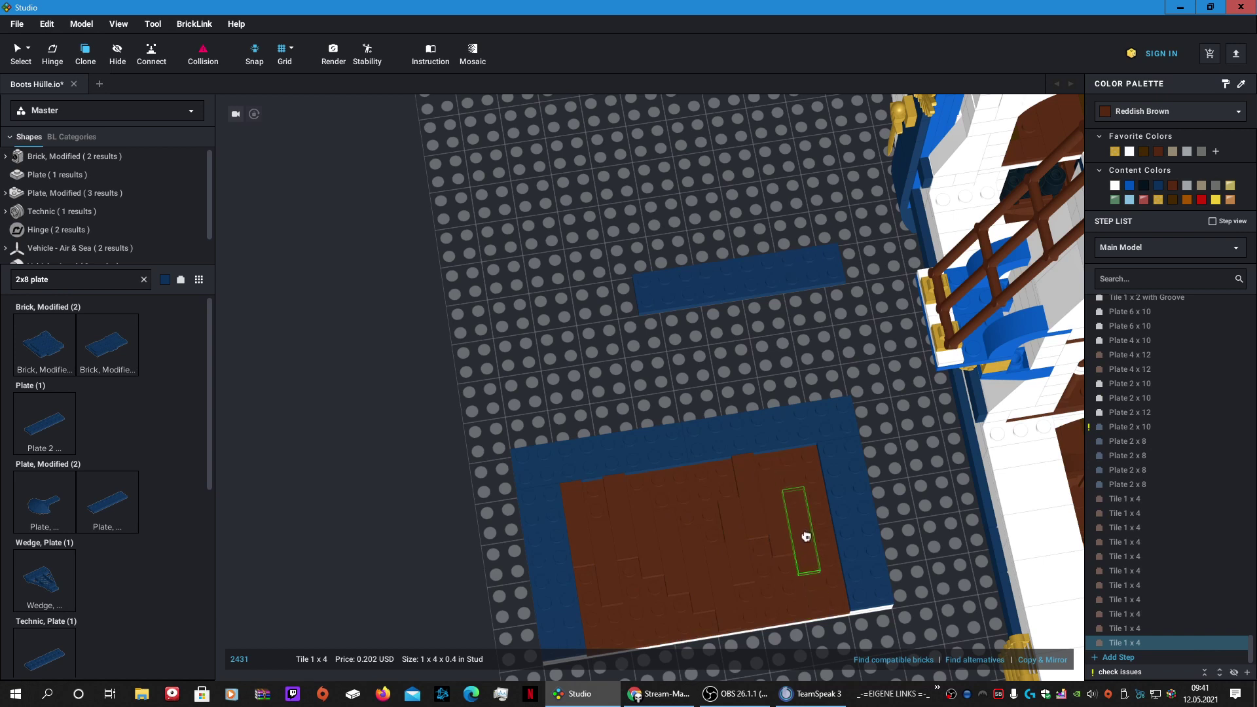
{"action": "left_click", "coordinate": [807, 526]}
{"action": "left_click", "coordinate": [835, 576]}
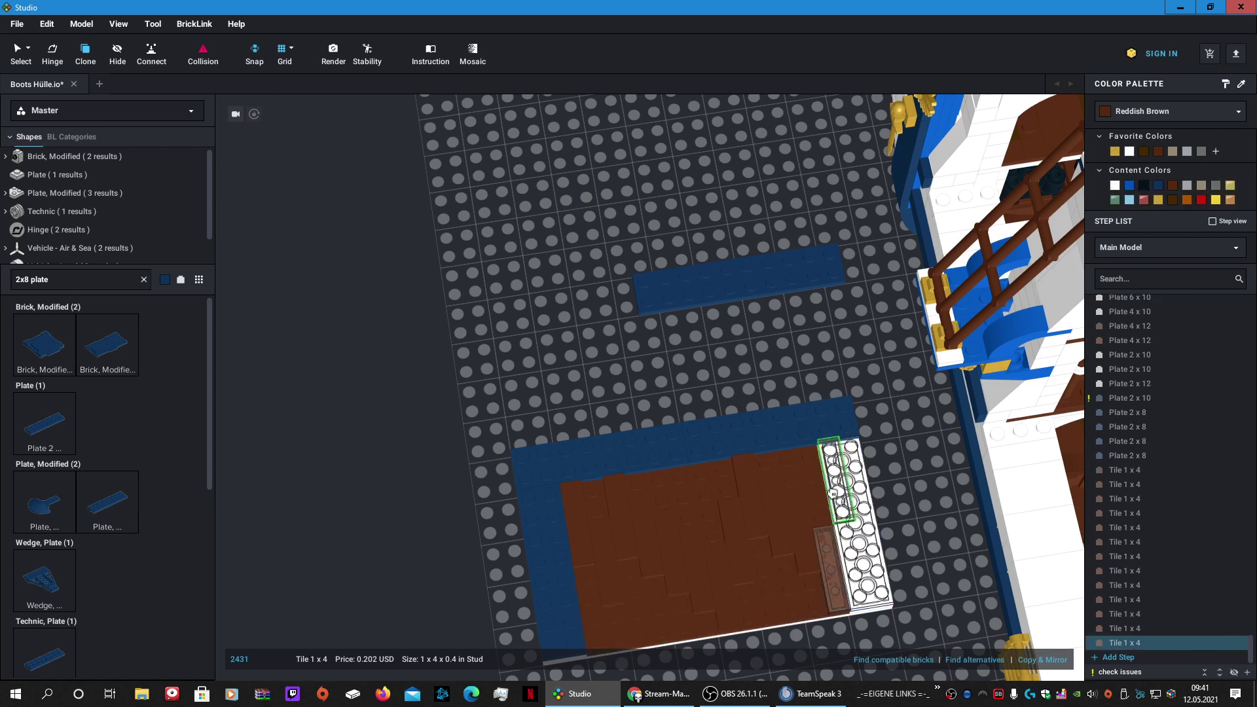
{"action": "left_click", "coordinate": [823, 489]}
{"action": "key", "text": "Escape"}
Step: Clone a Reddish Brown Plate, Modified 1 x 4 with 2 Studs from the ship's floor and set the copy on the ground beside the deck
{"action": "scroll", "coordinate": [760, 337], "scroll_direction": "down", "scroll_amount": 1}
{"action": "scroll", "coordinate": [759, 338], "scroll_direction": "down", "scroll_amount": 4}
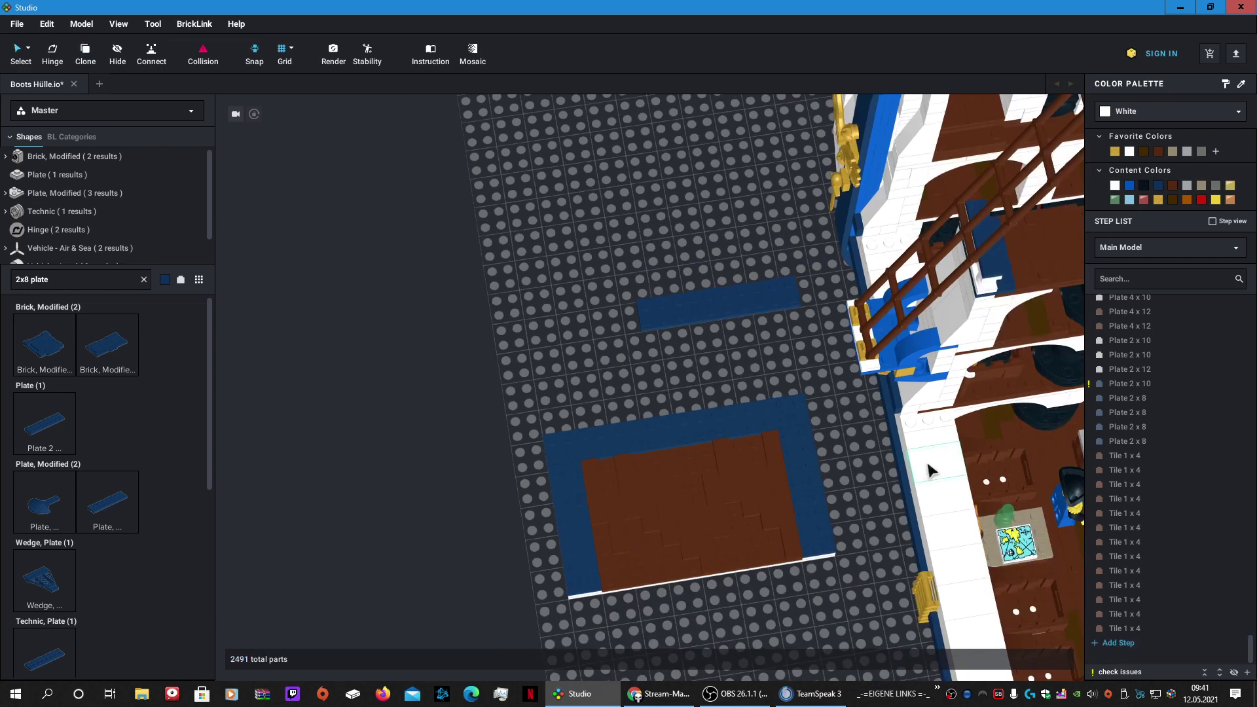
{"action": "scroll", "coordinate": [997, 357], "scroll_direction": "up", "scroll_amount": 2}
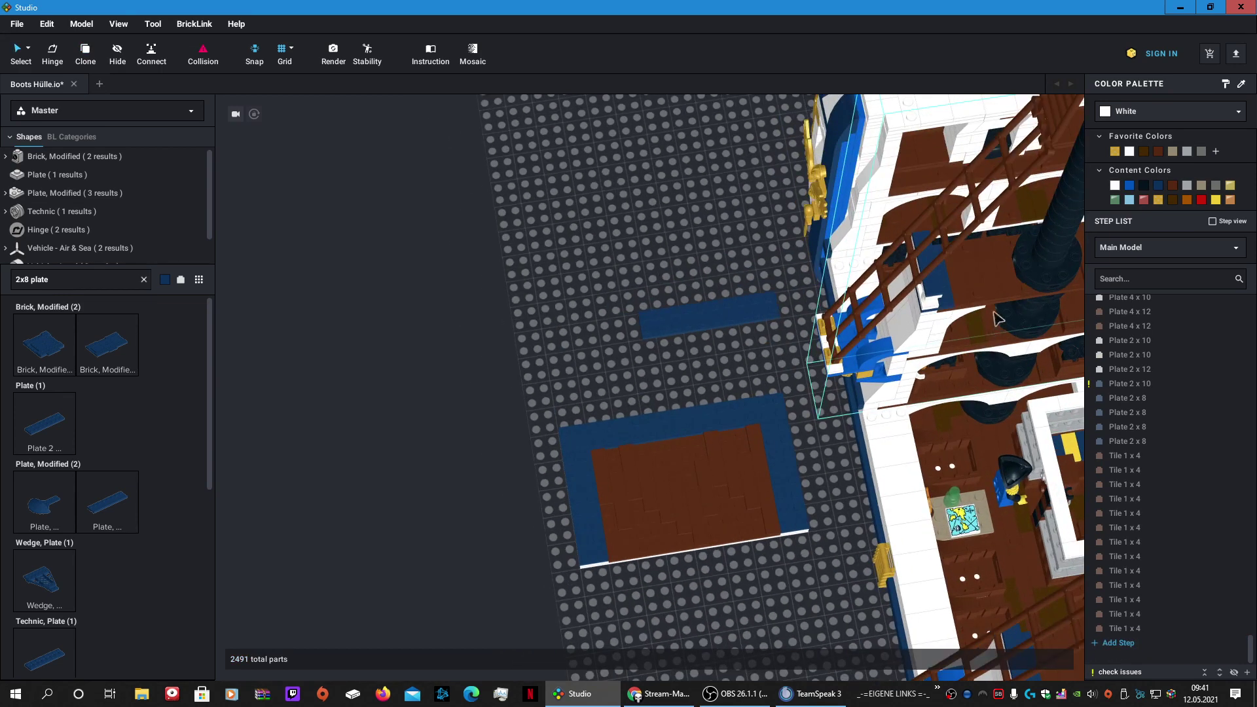
{"action": "left_click", "coordinate": [976, 275]}
{"action": "scroll", "coordinate": [841, 500], "scroll_direction": "down", "scroll_amount": 3}
{"action": "scroll", "coordinate": [844, 494], "scroll_direction": "up", "scroll_amount": 2}
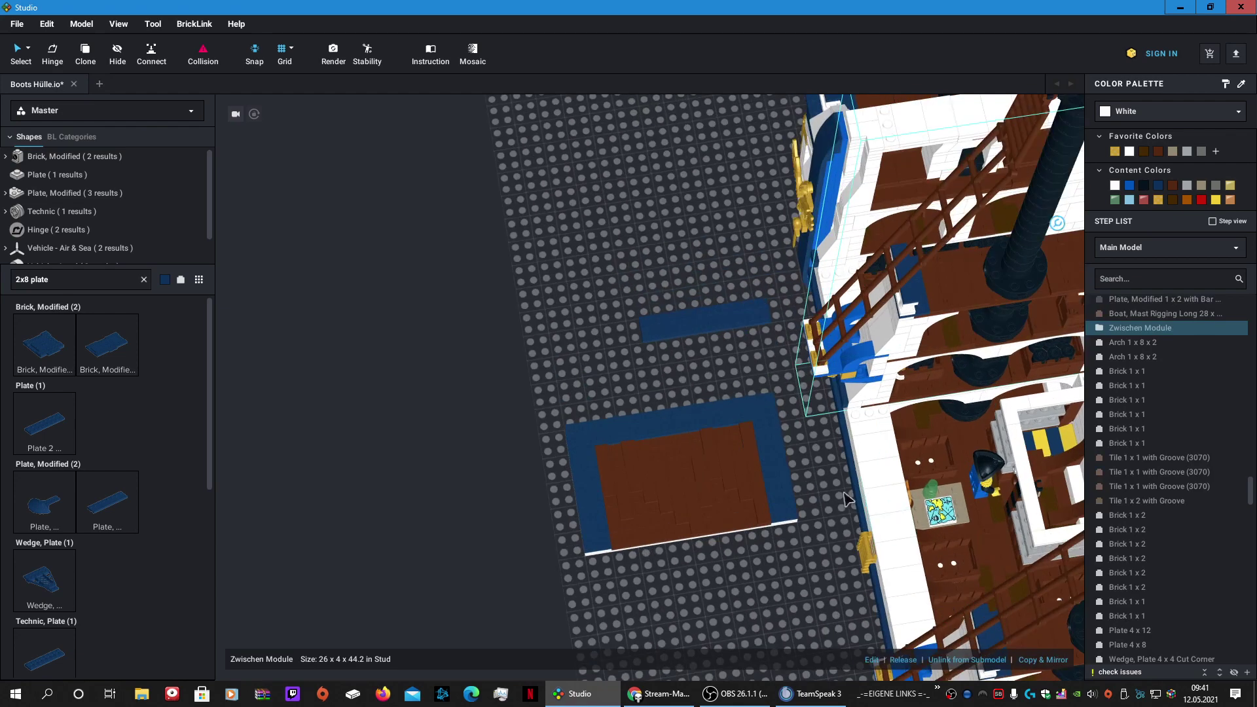
{"action": "scroll", "coordinate": [822, 568], "scroll_direction": "down", "scroll_amount": 1}
{"action": "right_click_drag", "start_coordinate": [730, 552], "coordinate": [775, 575]}
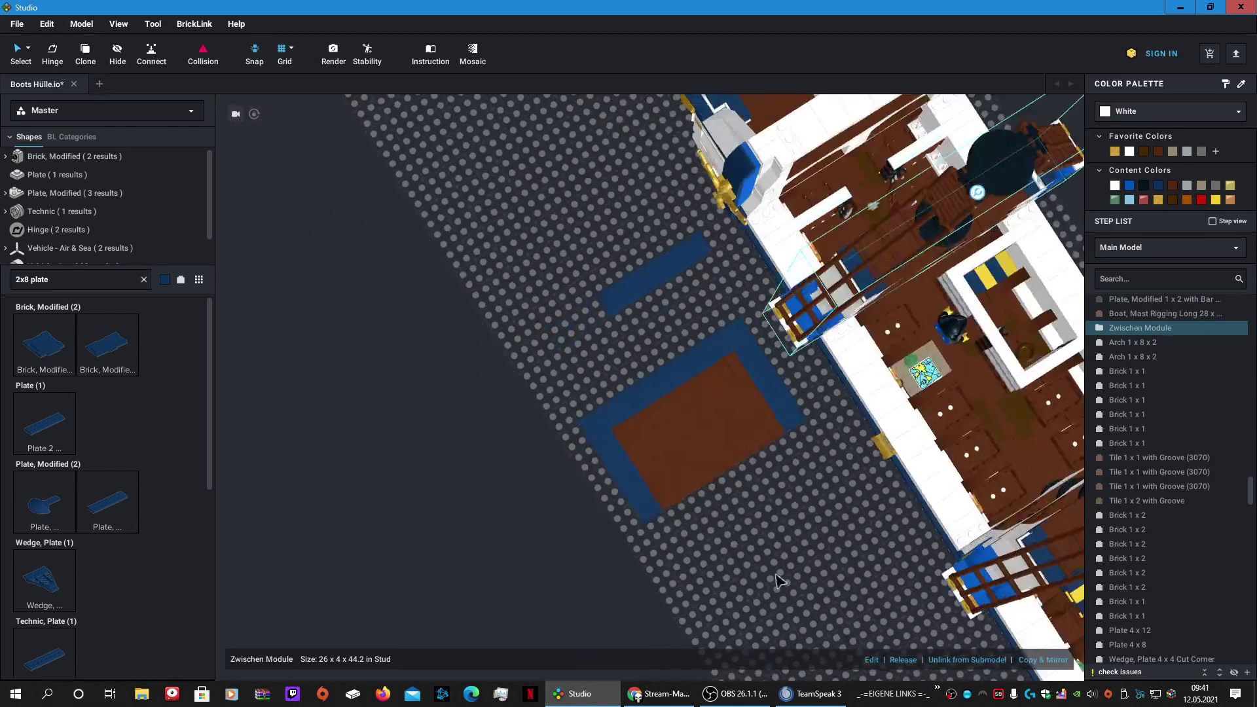
{"action": "left_click", "coordinate": [960, 356]}
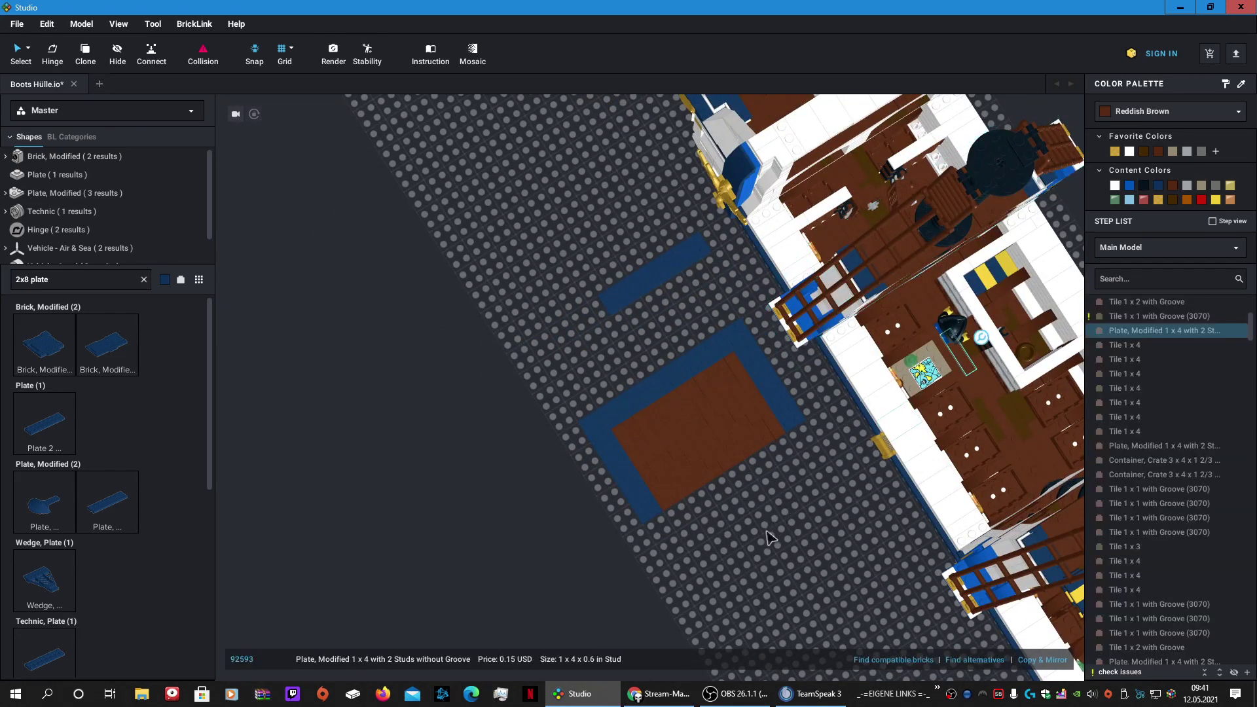
{"action": "key", "text": "c"}
{"action": "scroll", "coordinate": [794, 547], "scroll_direction": "up", "scroll_amount": 2}
{"action": "left_click", "coordinate": [833, 549]}
{"action": "key", "text": "Escape"}
Step: Remove a 1 x 4 tile from the middle of the deck floor and move the modified plate with 2 studs into the gap
{"action": "scroll", "coordinate": [867, 544], "scroll_direction": "up", "scroll_amount": 1}
{"action": "right_click_drag", "start_coordinate": [867, 544], "coordinate": [863, 568]}
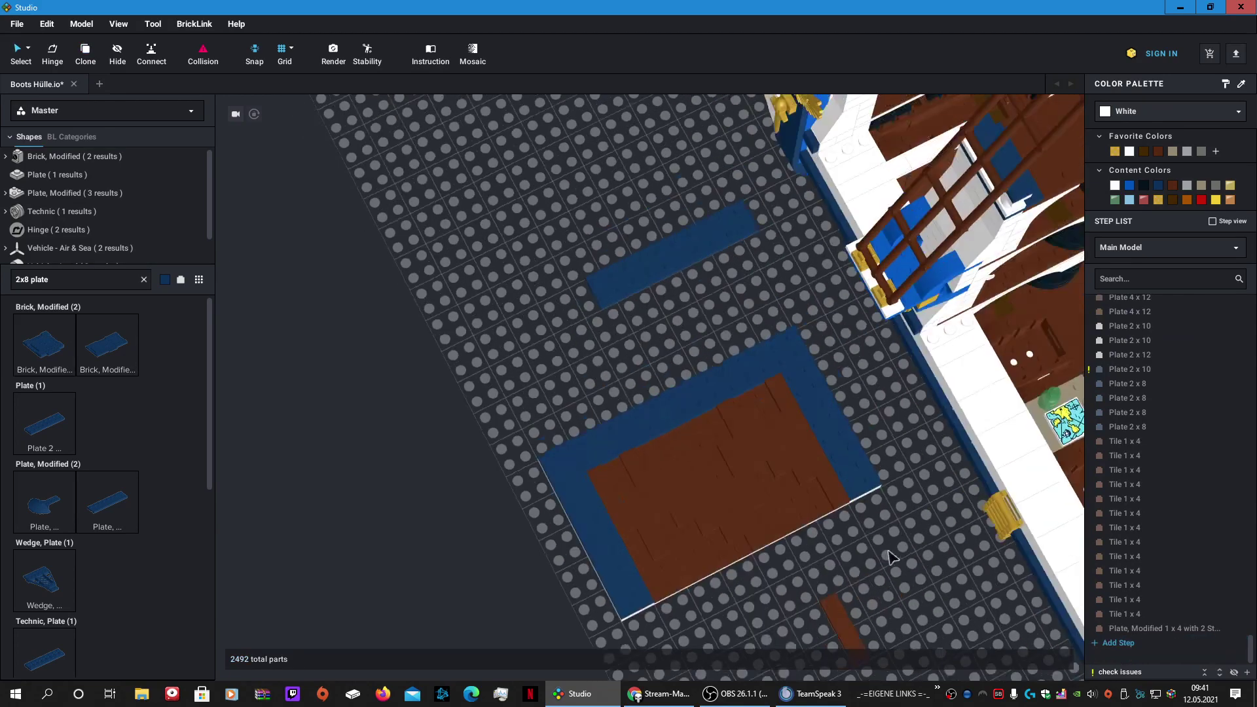
{"action": "middle_click_drag", "start_coordinate": [863, 569], "coordinate": [921, 500]}
{"action": "right_click_drag", "start_coordinate": [918, 501], "coordinate": [759, 429]}
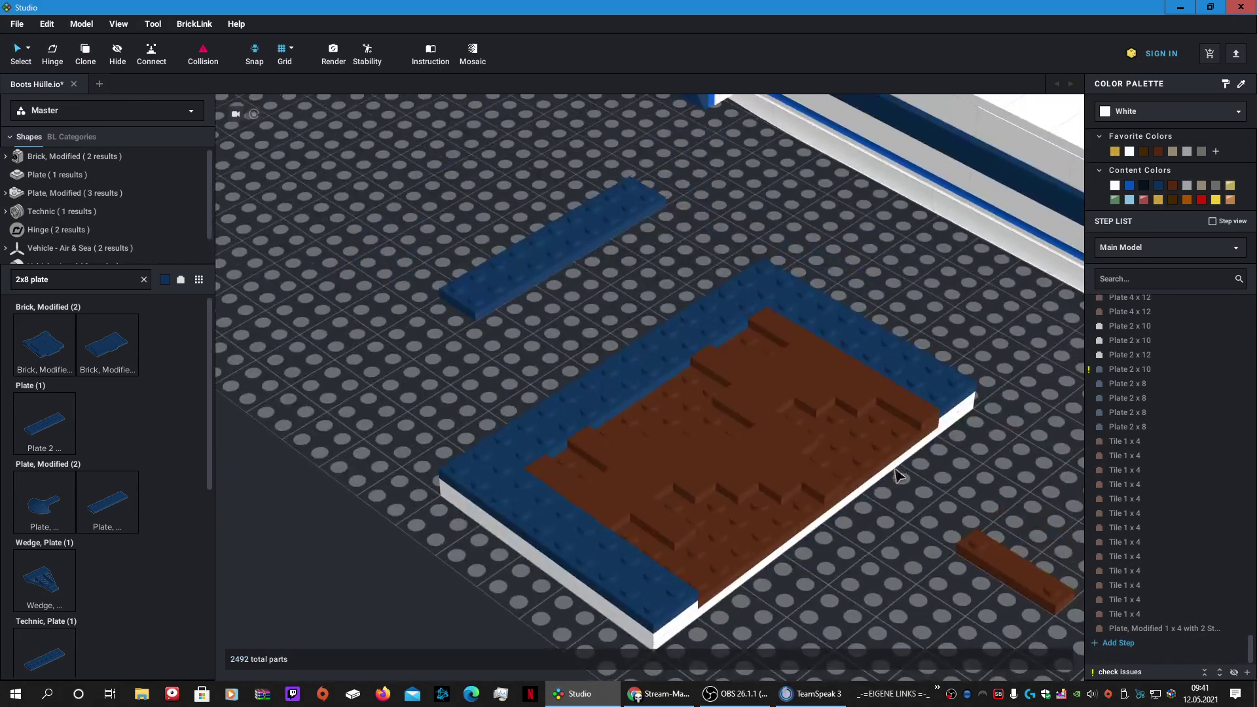
{"action": "left_click", "coordinate": [751, 425]}
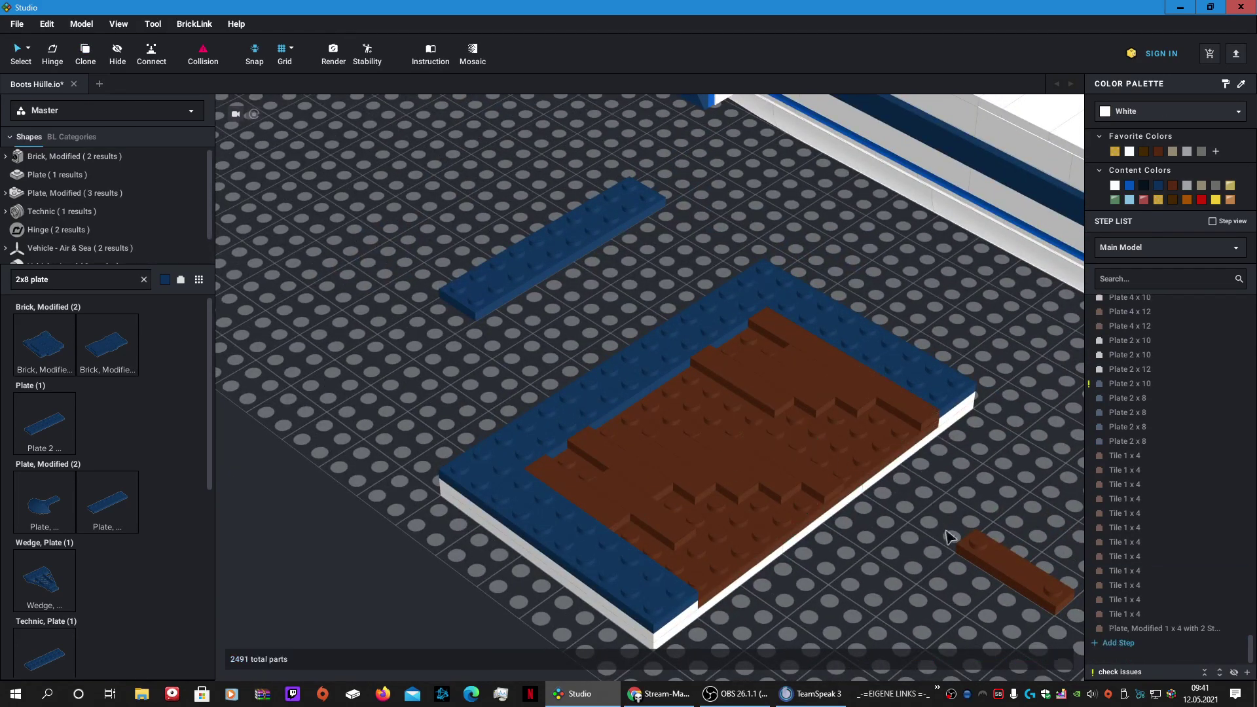
{"action": "left_click", "coordinate": [1007, 581]}
{"action": "left_click_drag", "start_coordinate": [1005, 574], "coordinate": [766, 427]}
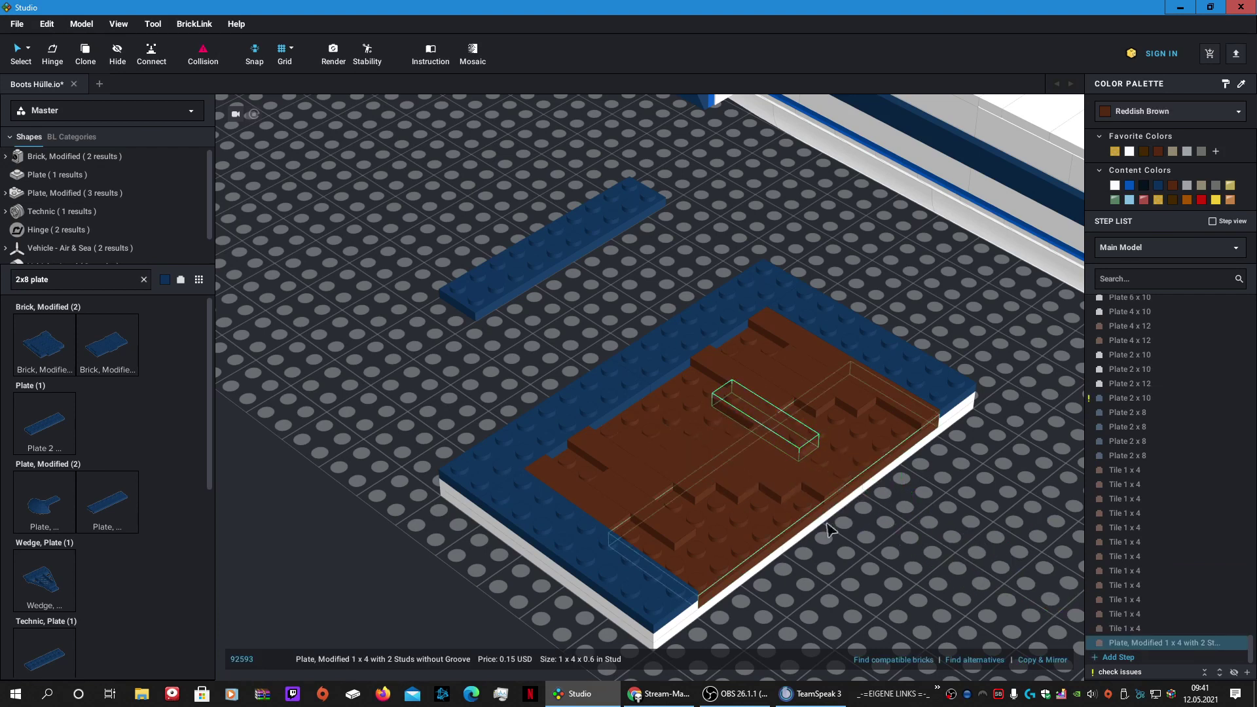
Step: Clone the modified 1 x 4 plate into an open spot of the floor along the long blue border
{"action": "key", "text": "c"}
{"action": "left_click", "coordinate": [730, 415]}
{"action": "left_click_drag", "start_coordinate": [730, 415], "coordinate": [701, 407]}
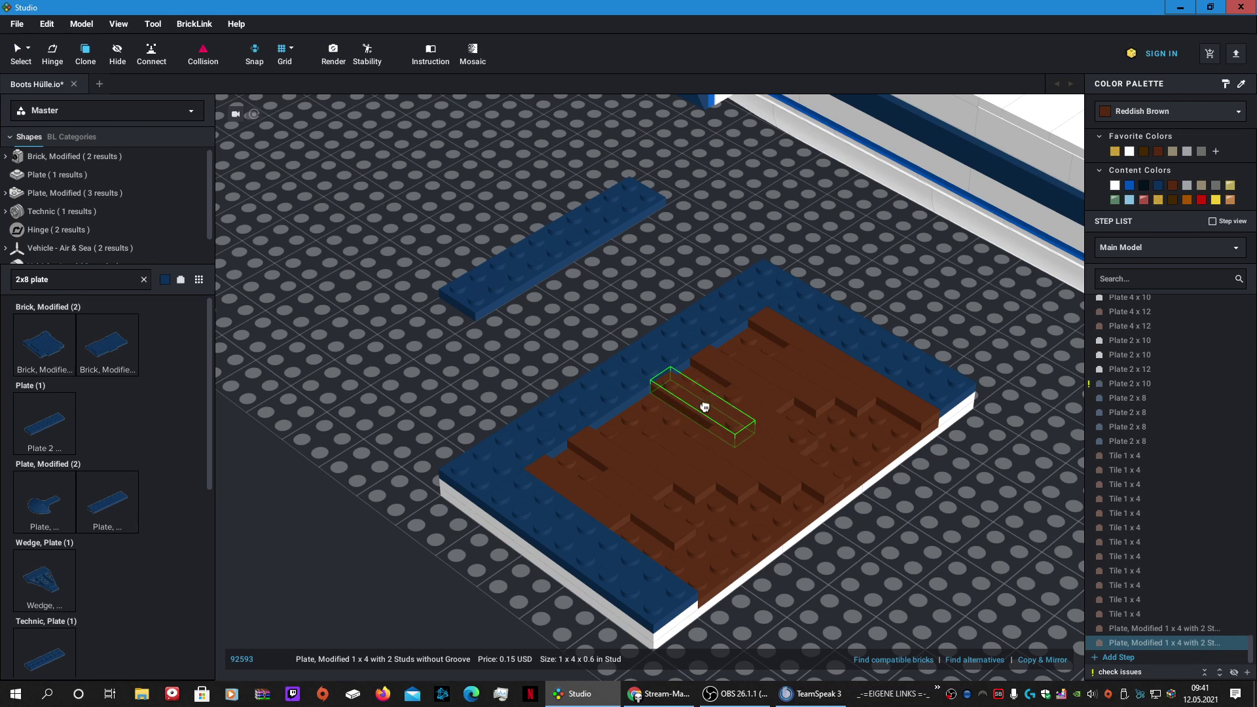
{"action": "left_click", "coordinate": [704, 407]}
{"action": "key", "text": "Escape"}
Step: Replace another 1 x 4 tile in the deck floor with a clone of the modified 1 x 4 plate with 2 studs
{"action": "left_click", "coordinate": [684, 467]}
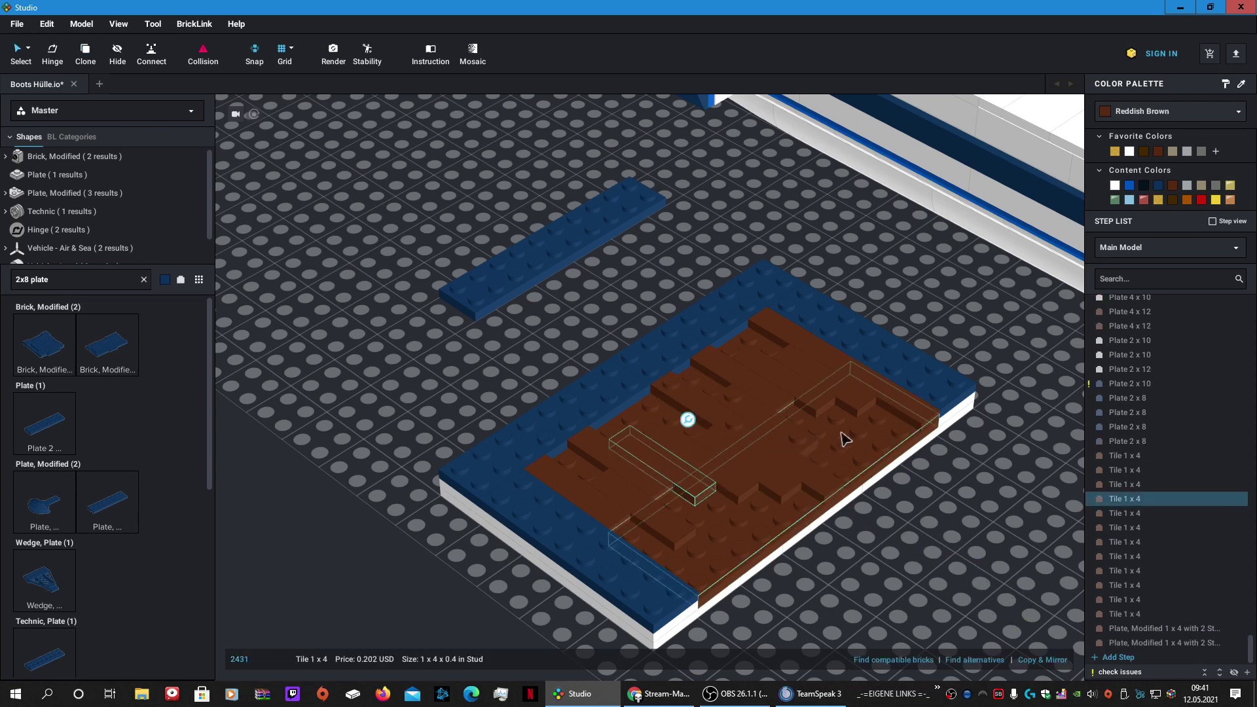
{"action": "key", "text": "Delete"}
{"action": "left_click", "coordinate": [716, 414]}
{"action": "key", "text": "c"}
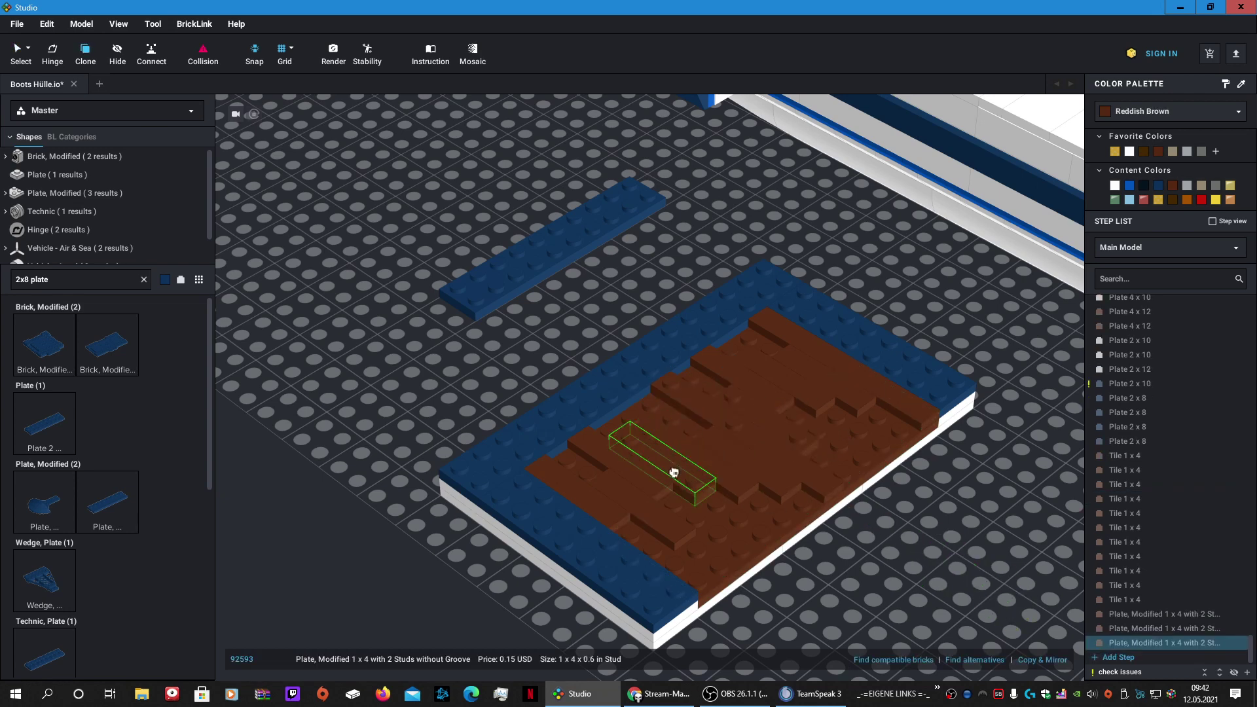
{"action": "left_click", "coordinate": [675, 472]}
{"action": "key", "text": "Escape"}
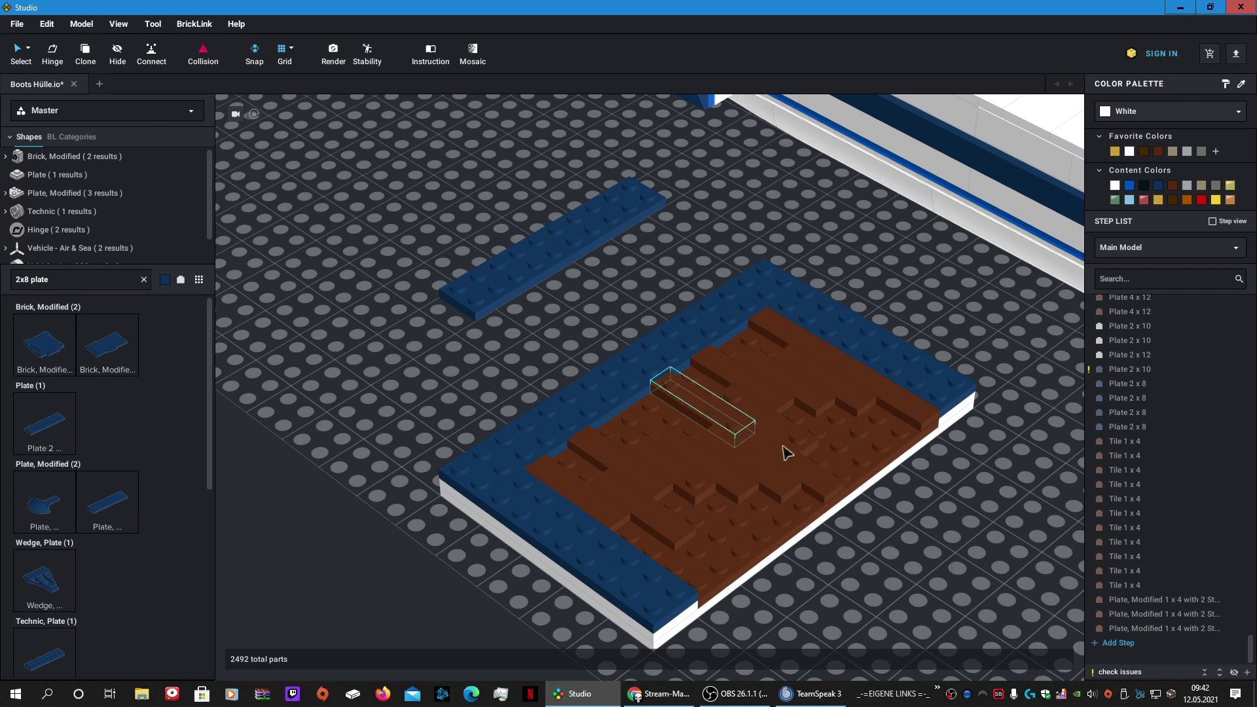
Step: Clone the modified 1 x 4 plate into two more open spots of the deck floor
{"action": "left_click_drag", "start_coordinate": [704, 429], "coordinate": [679, 561]}
{"action": "left_click", "coordinate": [679, 560]}
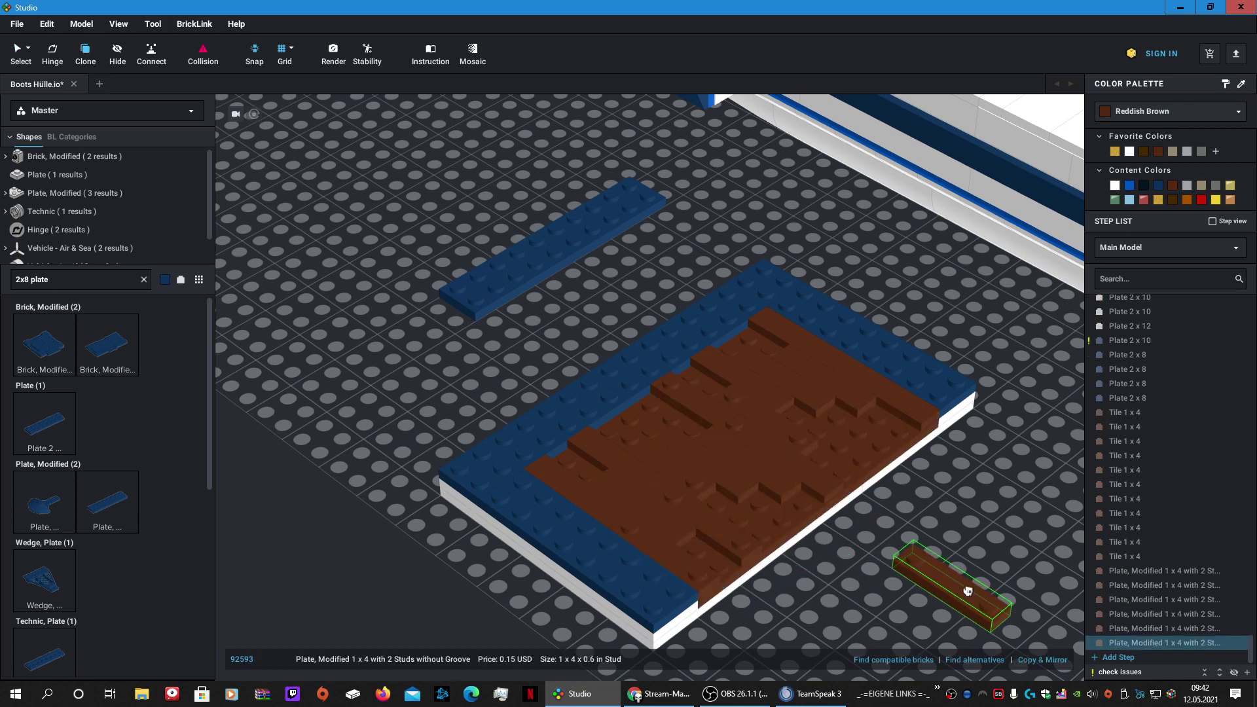
{"action": "key", "text": "Escape"}
Step: Search the part library for "1x3 tile" and set the part colour to Reddish Brown
{"action": "mouse_move", "coordinate": [770, 441]}
{"action": "right_mouse_down"}
{"action": "mouse_move", "coordinate": [871, 474]}
{"action": "mouse_move", "coordinate": [830, 472]}
{"action": "right_mouse_up"}
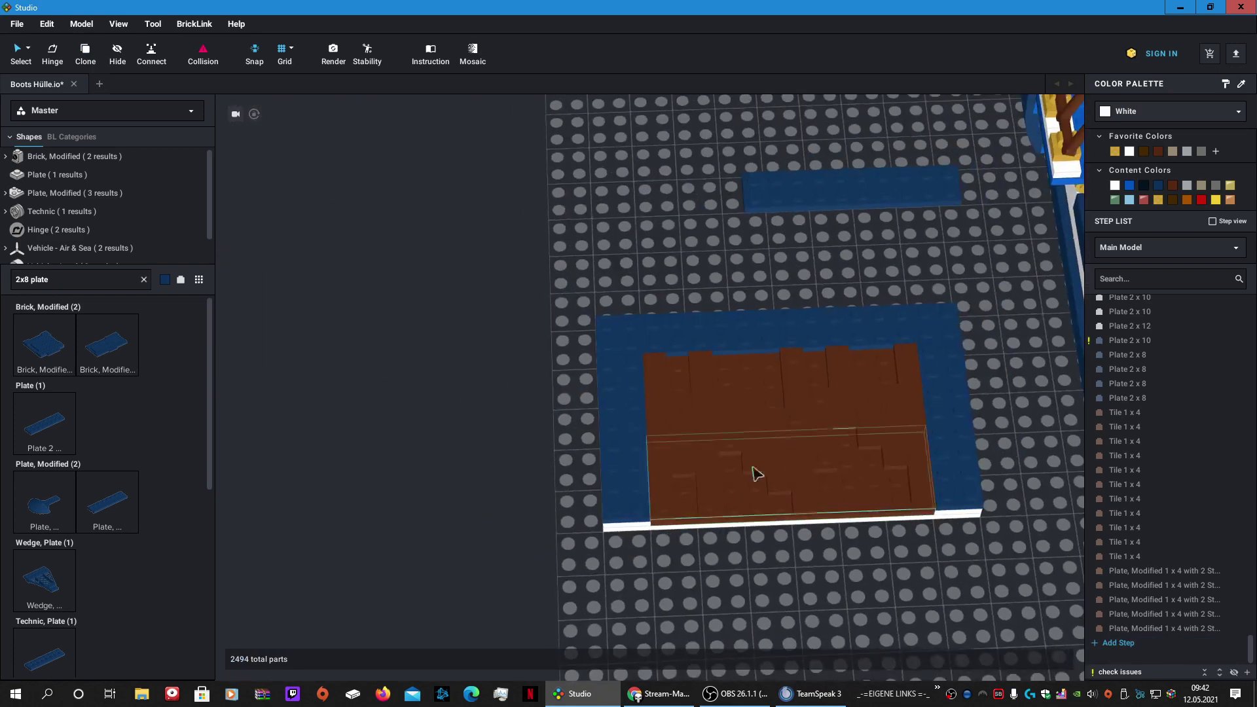
{"action": "right_click_drag", "start_coordinate": [720, 263], "coordinate": [740, 264]}
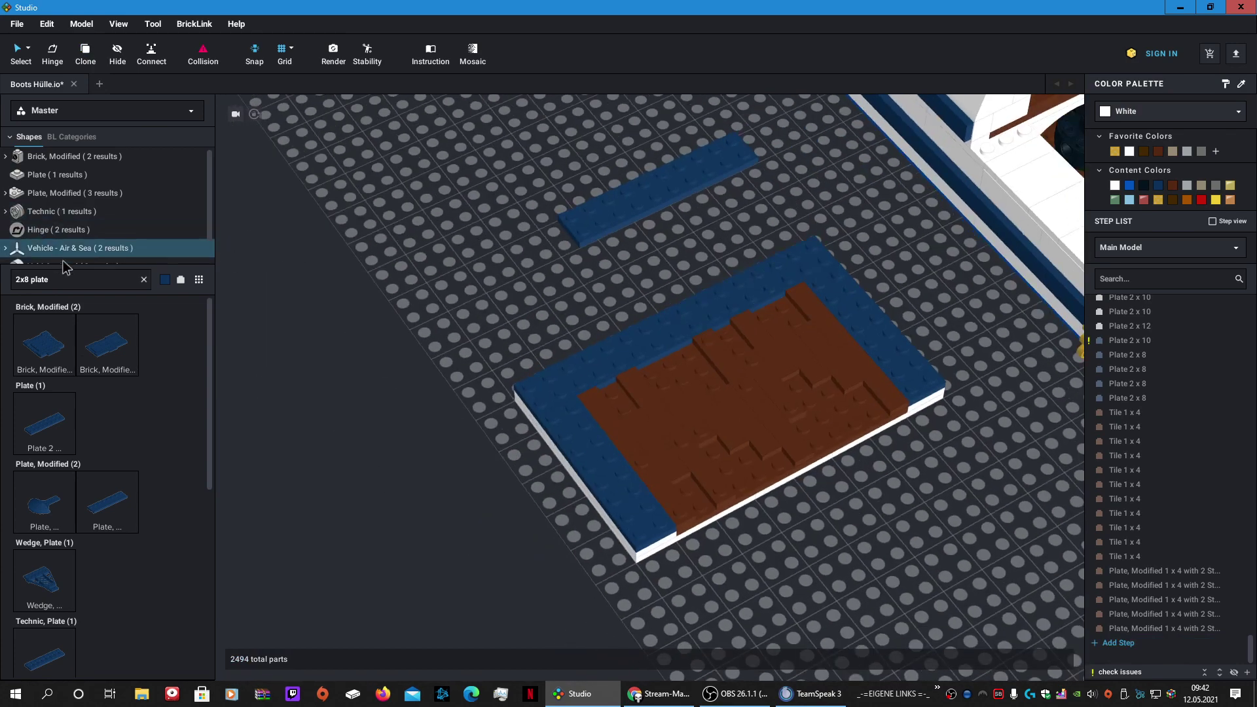
{"action": "triple_click", "coordinate": [104, 280]}
{"action": "type", "text": "1x3"}
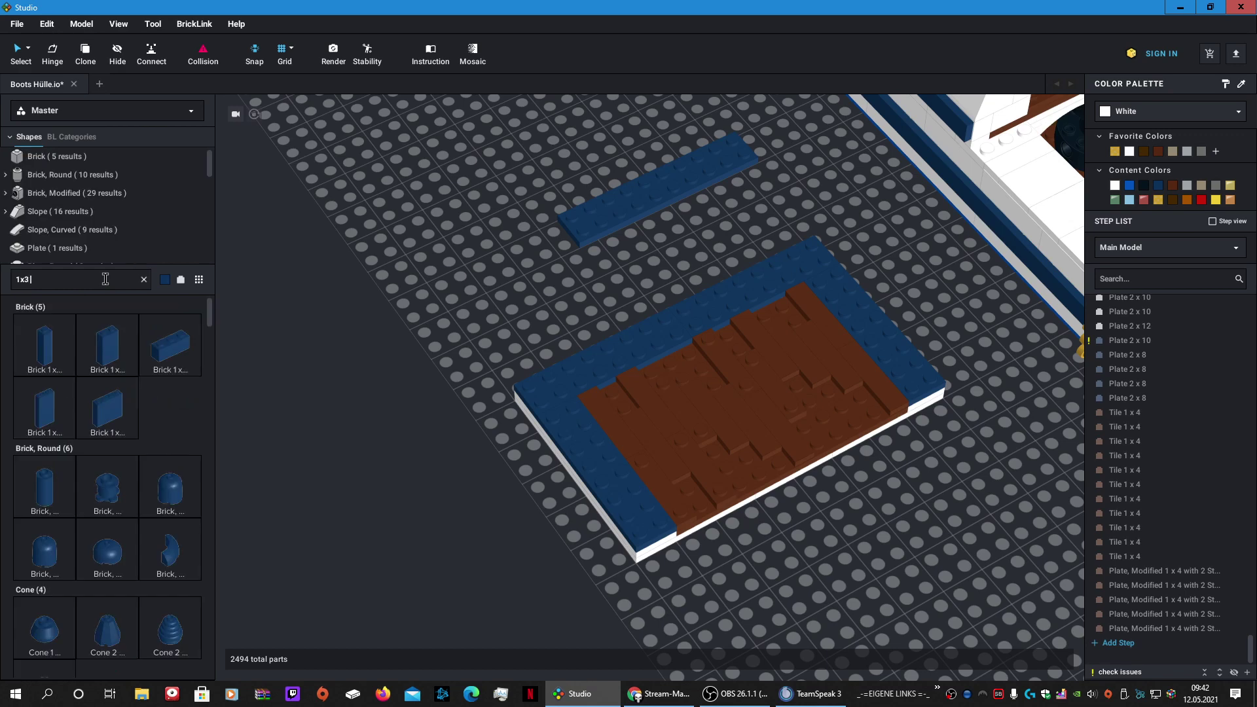
{"action": "type", "text": " plate"}
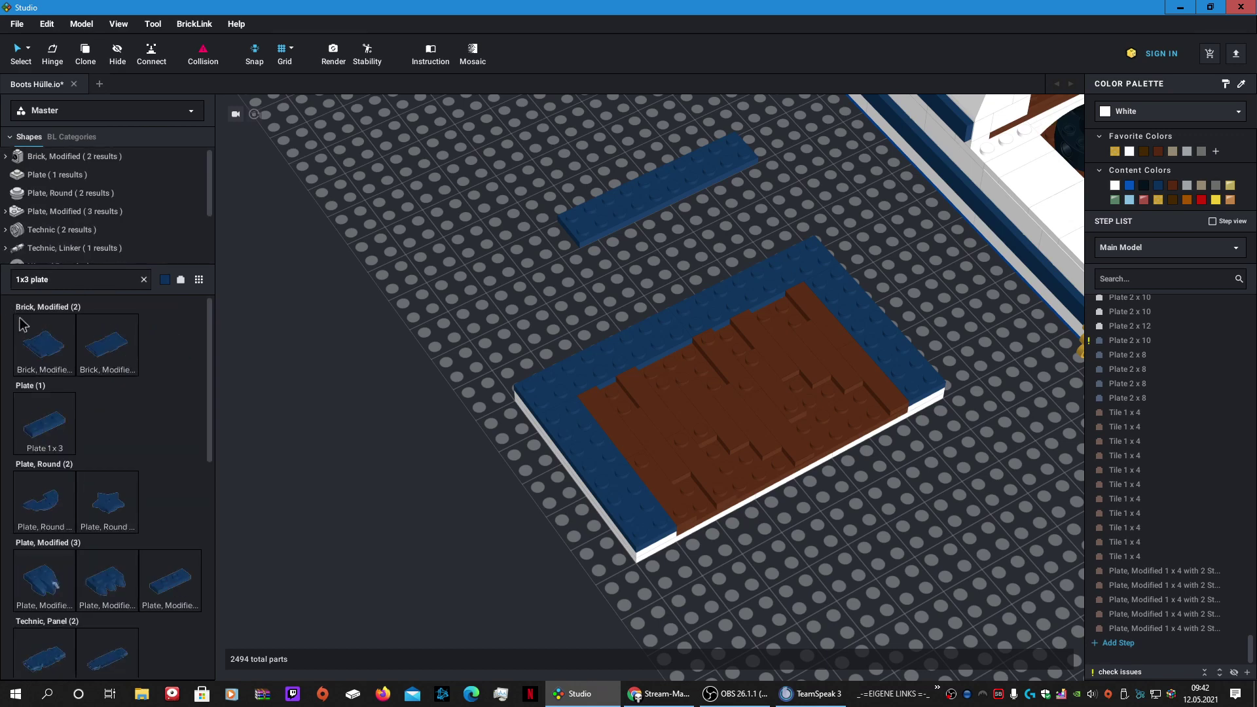
{"action": "left_click", "coordinate": [162, 281]}
{"action": "left_click", "coordinate": [270, 460]}
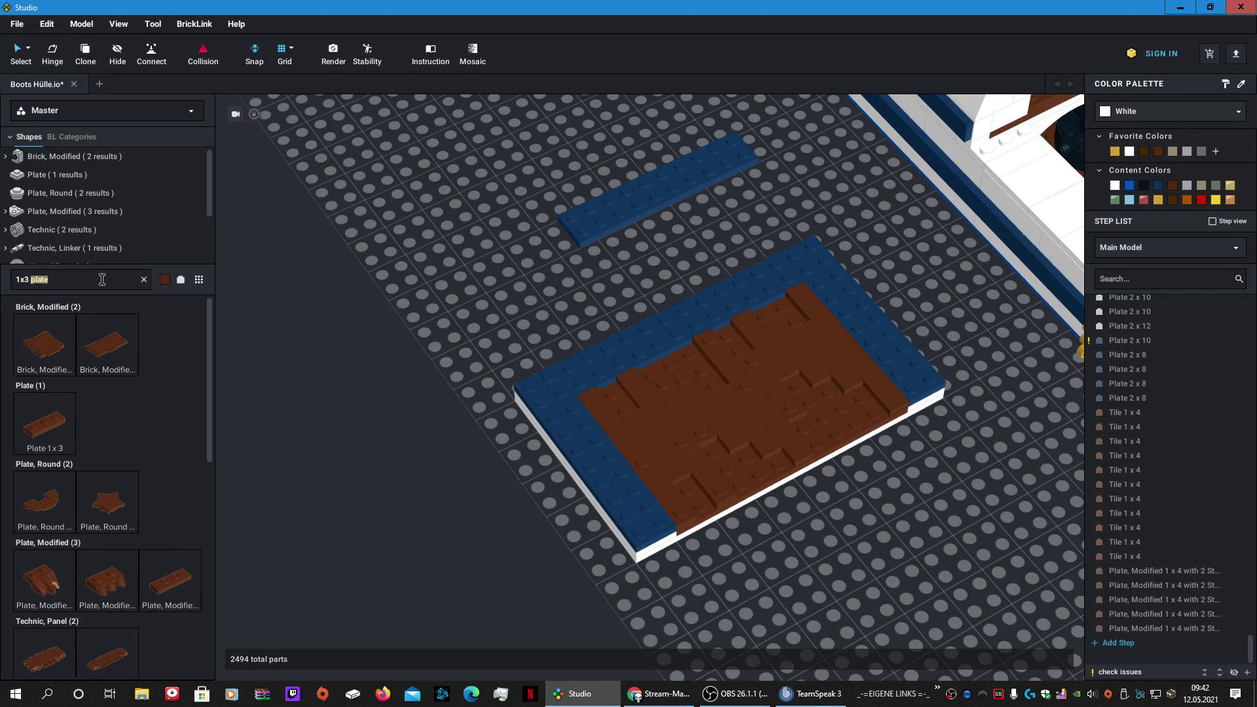
{"action": "type", "text": "ile"}
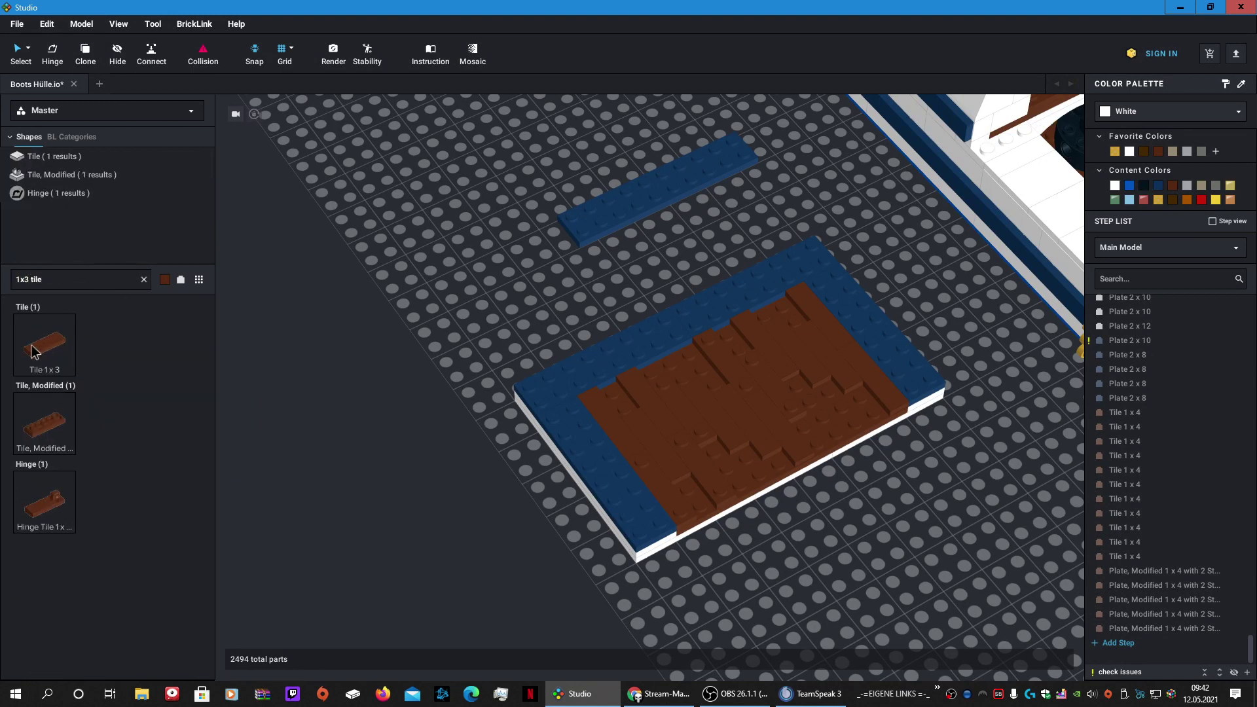
Step: Place a Reddish Brown Tile 1 x 3 in a gap of the deck floor and paste copies into two other three-stud gaps
{"action": "left_click_drag", "start_coordinate": [34, 352], "coordinate": [851, 403]}
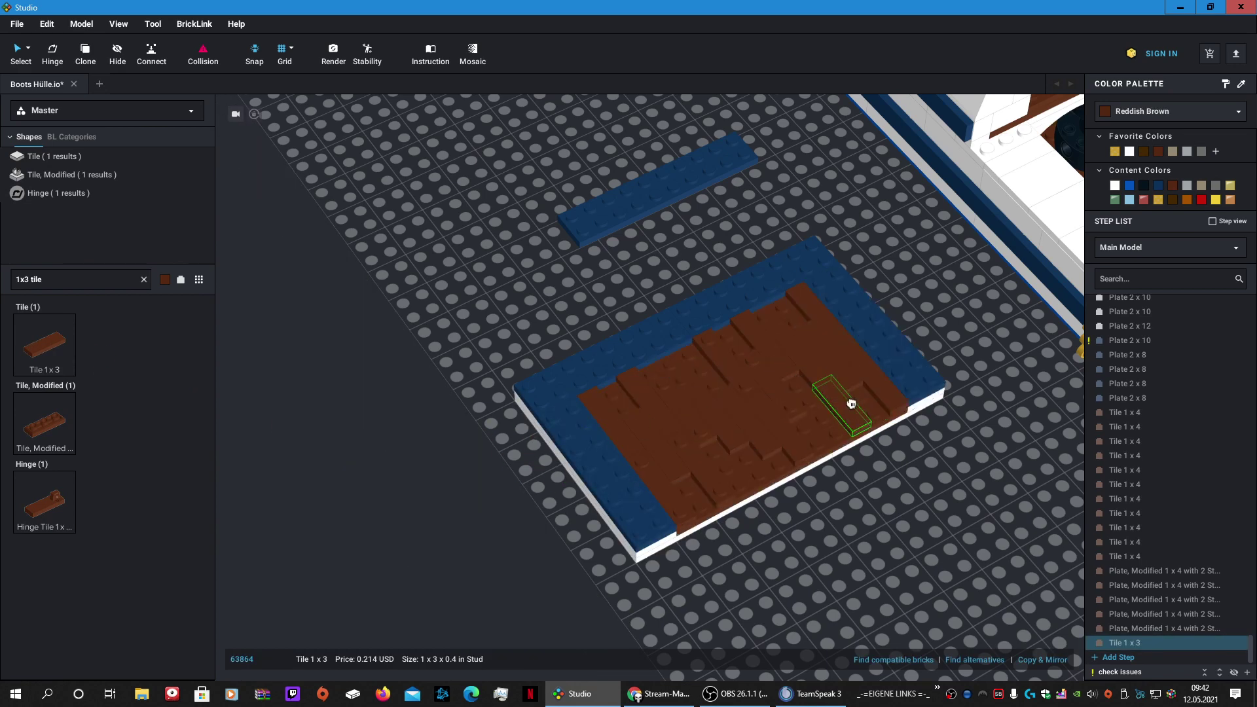
{"action": "left_click", "coordinate": [851, 404]}
{"action": "left_click", "coordinate": [733, 462]}
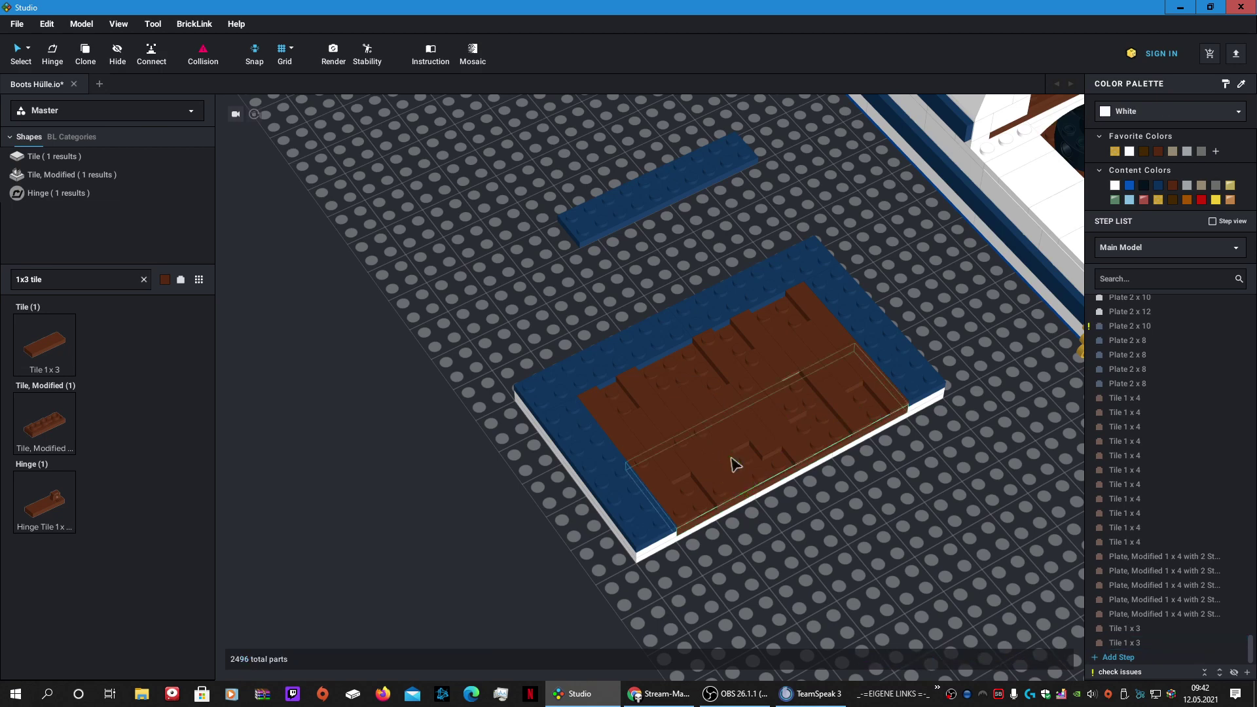
{"action": "left_click", "coordinate": [716, 372]}
{"action": "key", "text": "ctrl+v"}
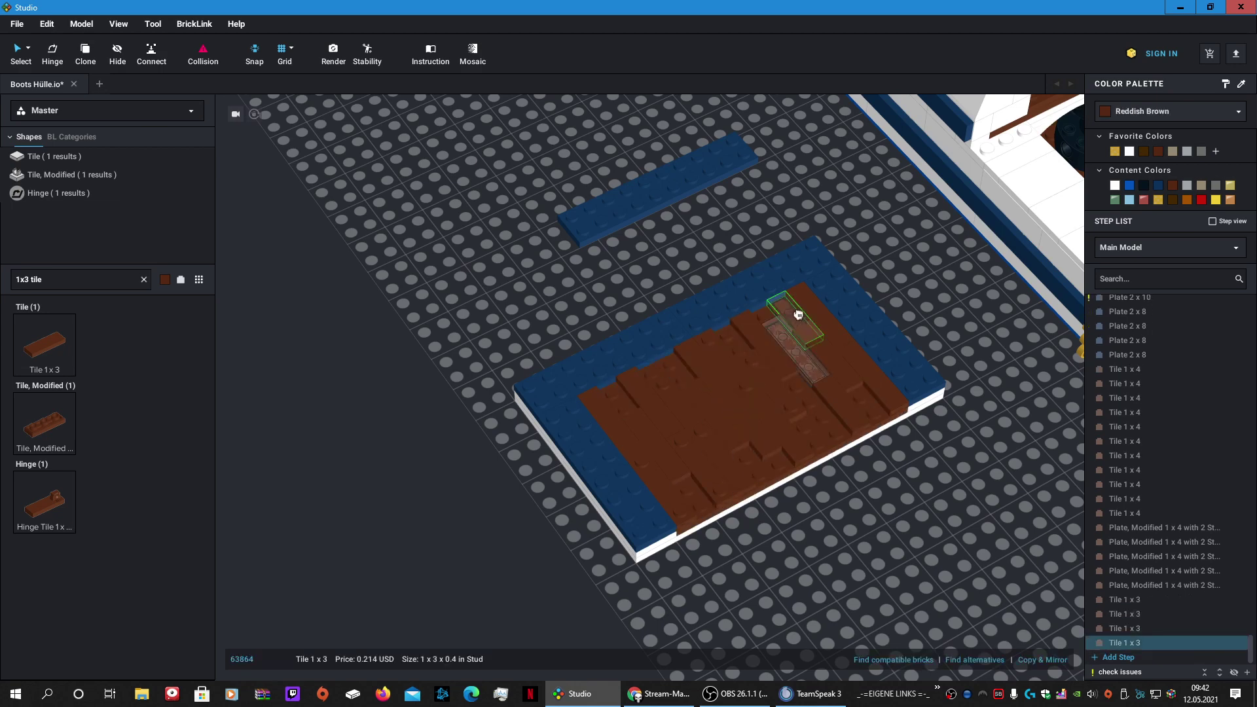
{"action": "left_click", "coordinate": [825, 413]}
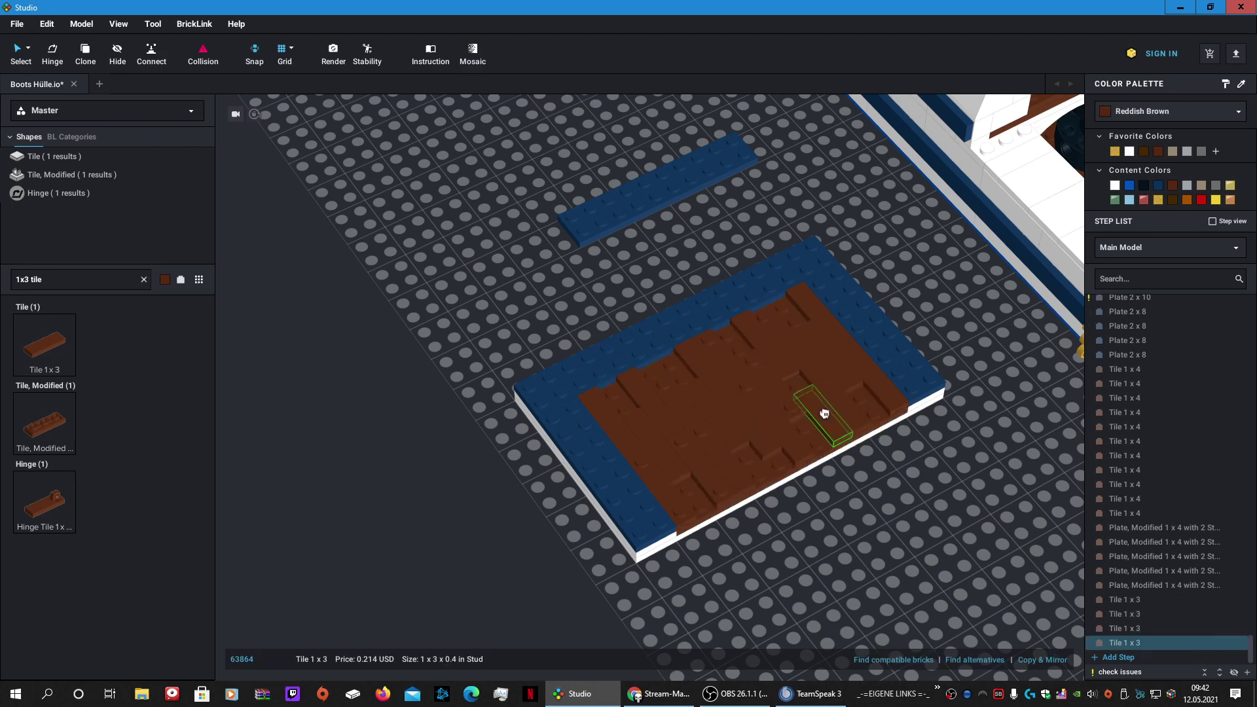
{"action": "key", "text": "ctrl+v"}
{"action": "key", "text": "Escape"}
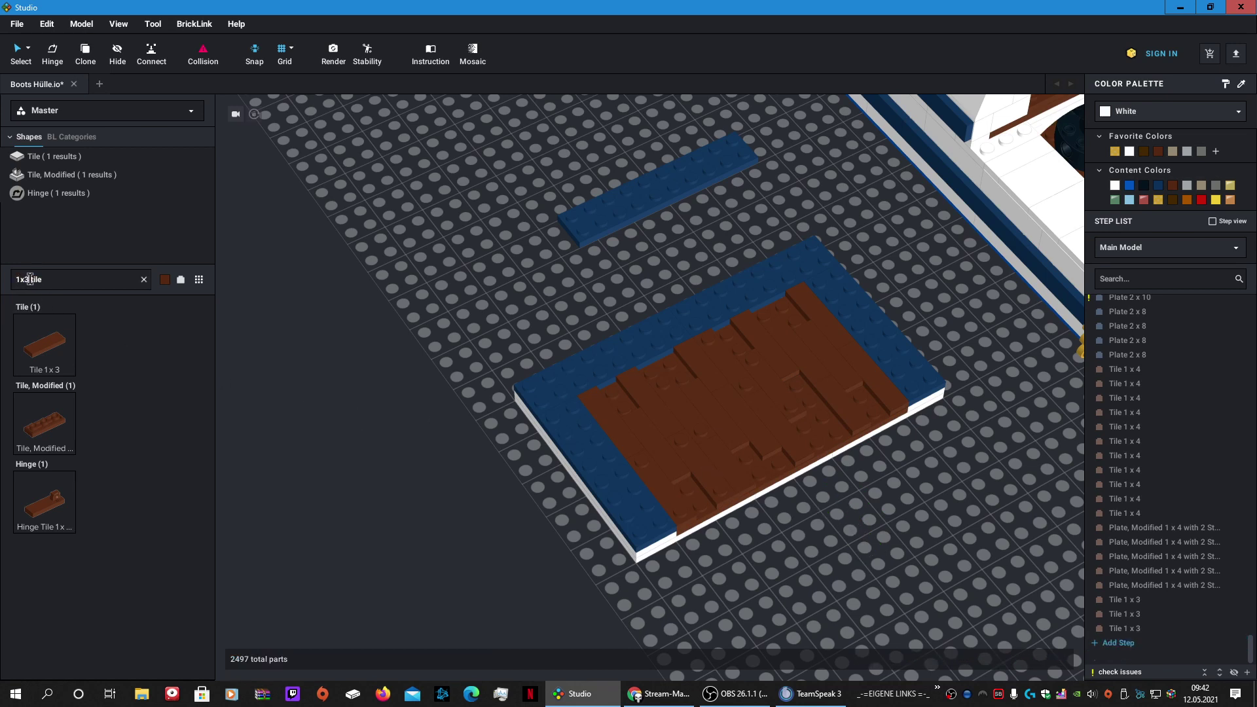
Step: Change the part search to "1x2 tile" and fill two-stud gaps along the open long edge with Reddish Brown Tile 1 x 2 with Groove
{"action": "type", "text": "2"}
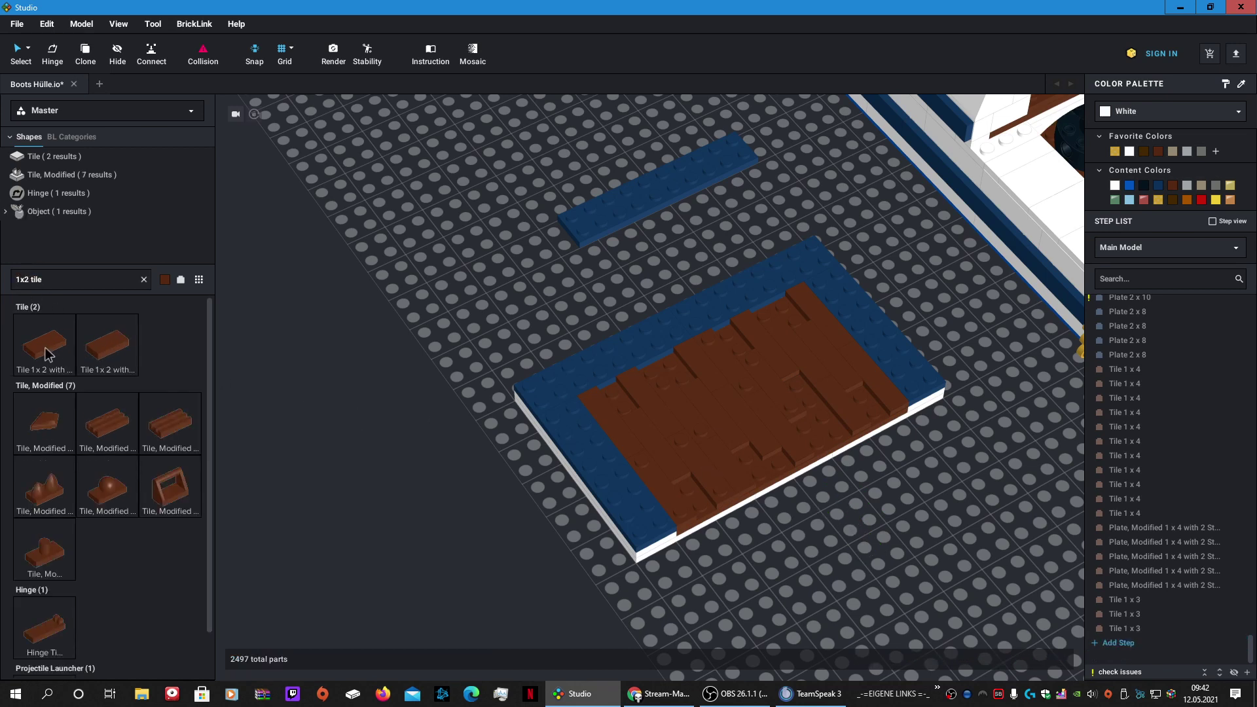
{"action": "left_click_drag", "start_coordinate": [46, 354], "coordinate": [697, 504]}
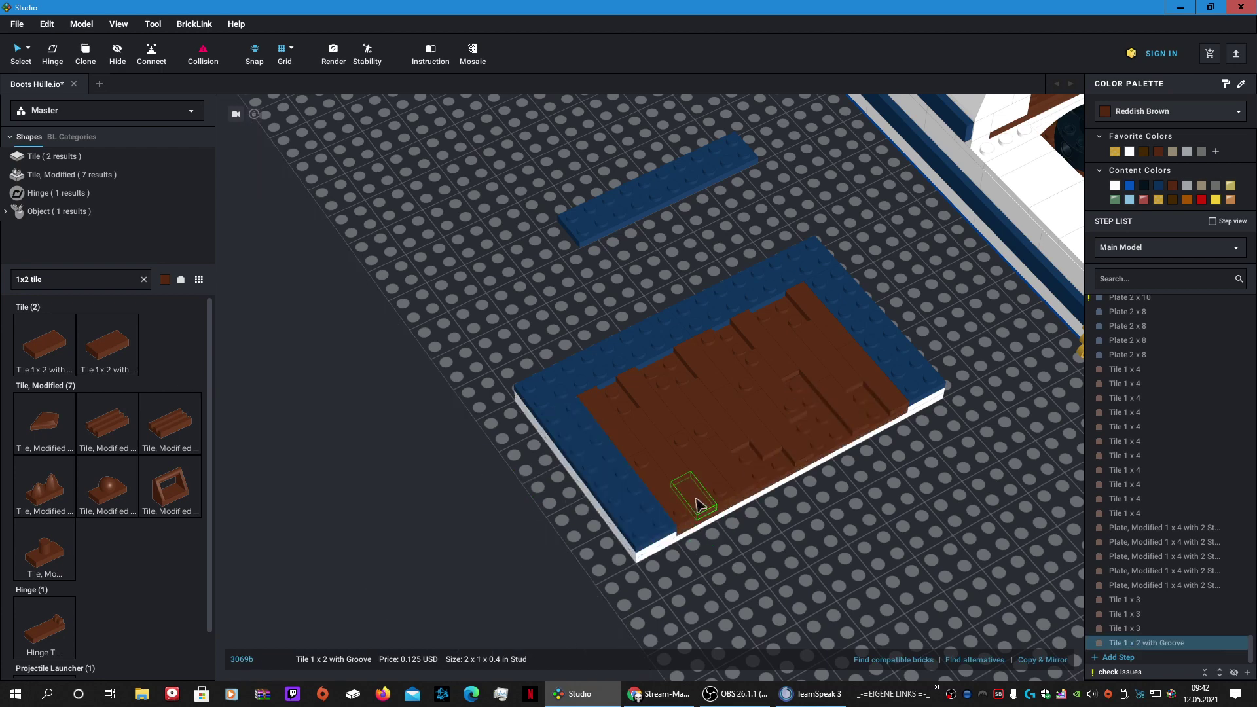
{"action": "key", "text": "ctrl+c"}
{"action": "key", "text": "ctrl+v"}
{"action": "left_click", "coordinate": [763, 469]}
{"action": "key", "text": "ctrl+v"}
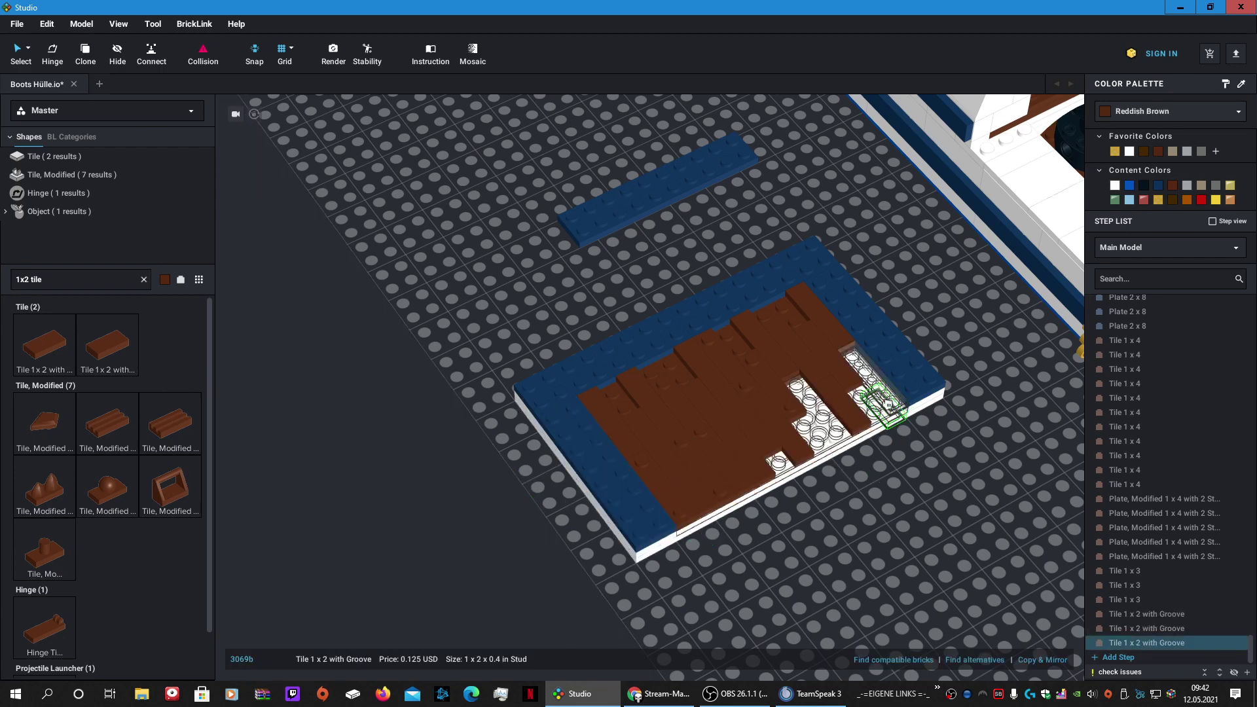
Step: Paste further copies of the 1 x 2 tile into the gaps of the floor along the long blue border
{"action": "key", "text": "ctrl+v"}
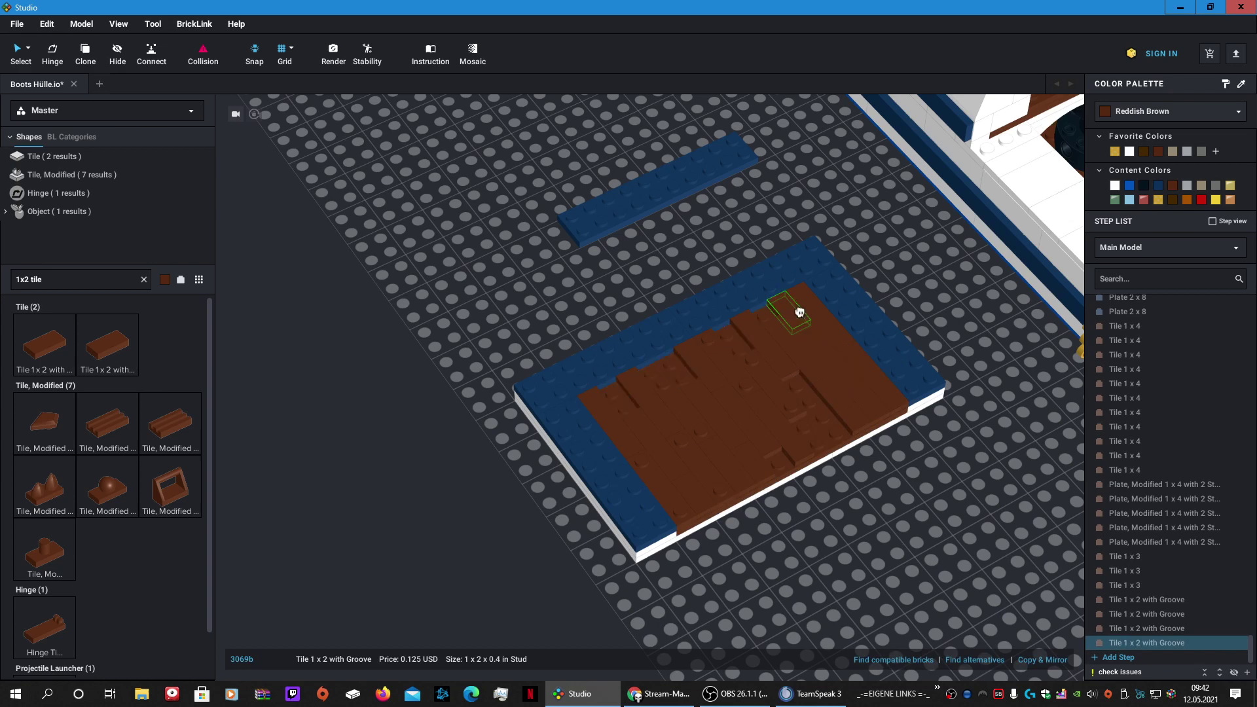
{"action": "left_click", "coordinate": [798, 311]}
{"action": "key", "text": "ctrl+v"}
{"action": "left_click", "coordinate": [737, 338]}
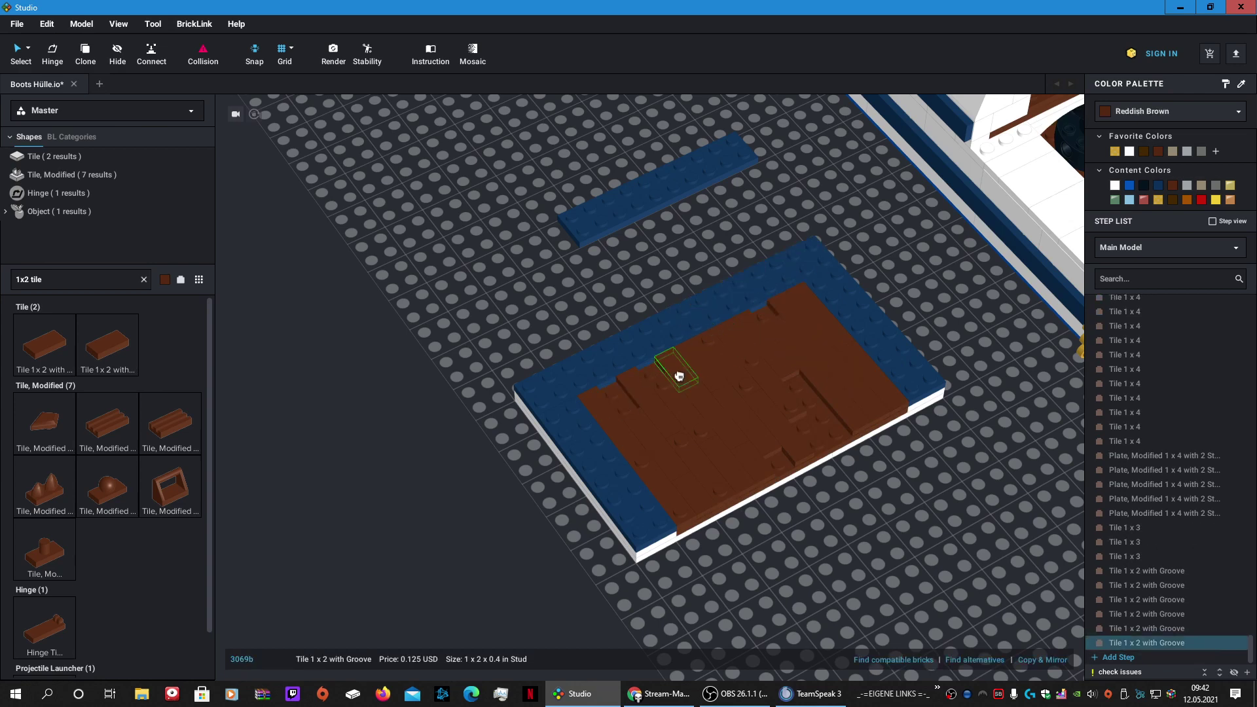
{"action": "left_click", "coordinate": [679, 376]}
{"action": "key", "text": "ctrl+v"}
{"action": "left_click", "coordinate": [615, 398]}
{"action": "key", "text": "ctrl+v"}
{"action": "key", "text": "Escape"}
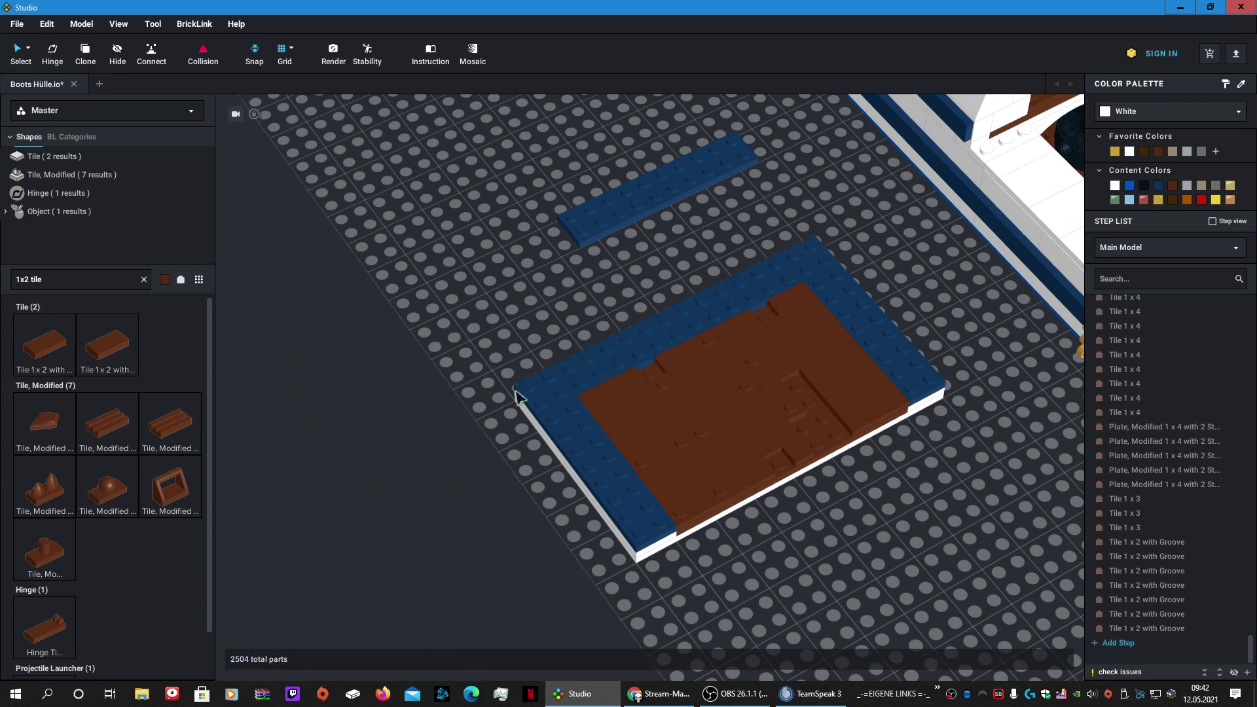
Step: Clone a Reddish Brown 1 x 4 tile from the deck floor into the four-stud gap at the open long edge
{"action": "left_click", "coordinate": [686, 461]}
{"action": "key", "text": "c"}
{"action": "left_click", "coordinate": [842, 431]}
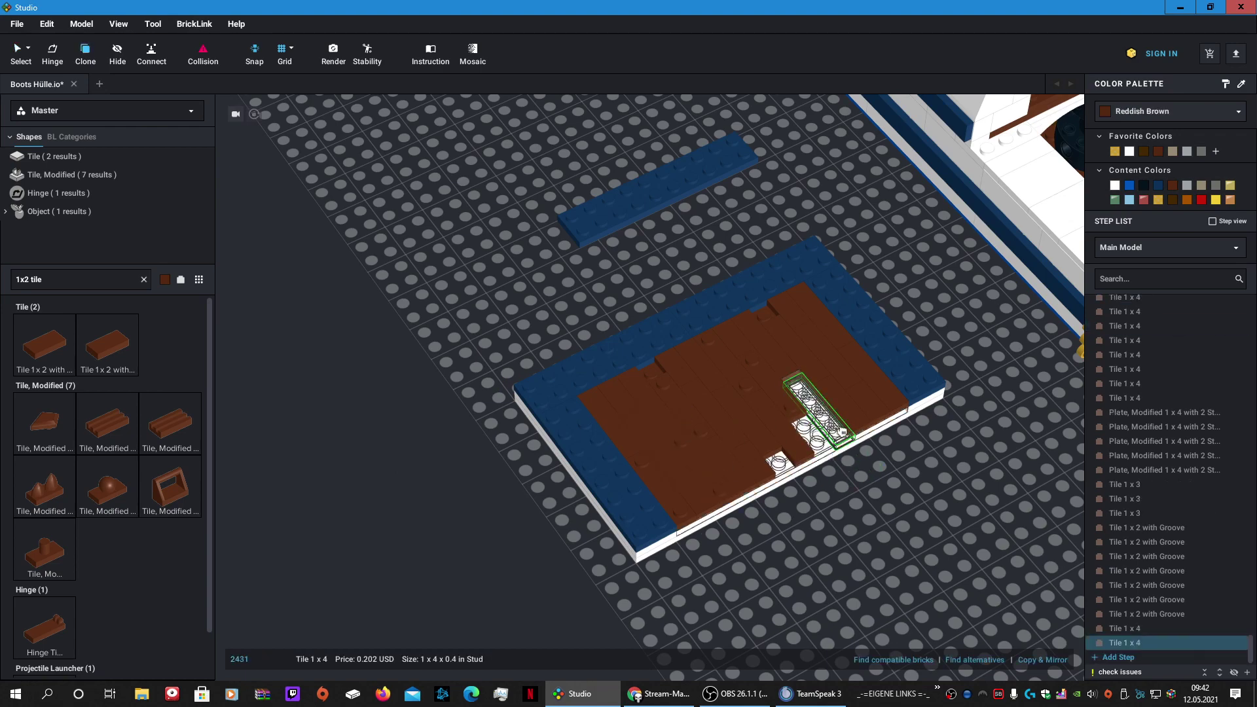
{"action": "key", "text": "Escape"}
Step: Examine the deck floor beside the ship and up close from the opposite side for remaining gaps
{"action": "scroll", "coordinate": [902, 469], "scroll_direction": "down", "scroll_amount": 5}
{"action": "right_click_drag", "start_coordinate": [865, 476], "coordinate": [834, 498]}
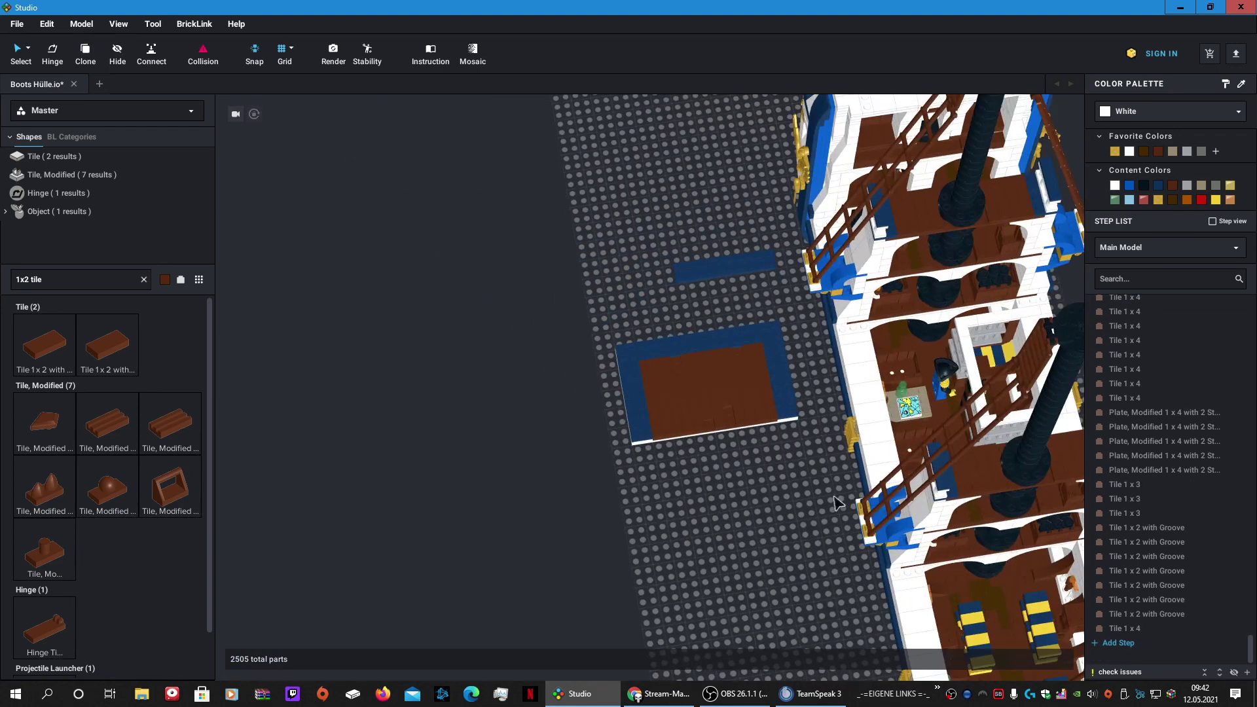
{"action": "middle_click_drag", "start_coordinate": [834, 497], "coordinate": [870, 524]}
{"action": "scroll", "coordinate": [870, 524], "scroll_direction": "up", "scroll_amount": 3}
{"action": "right_click_drag", "start_coordinate": [867, 522], "coordinate": [983, 534]}
{"action": "scroll", "coordinate": [890, 521], "scroll_direction": "up", "scroll_amount": 3}
{"action": "scroll", "coordinate": [958, 541], "scroll_direction": "up", "scroll_amount": 3}
{"action": "middle_click_drag", "start_coordinate": [983, 534], "coordinate": [1045, 478]}
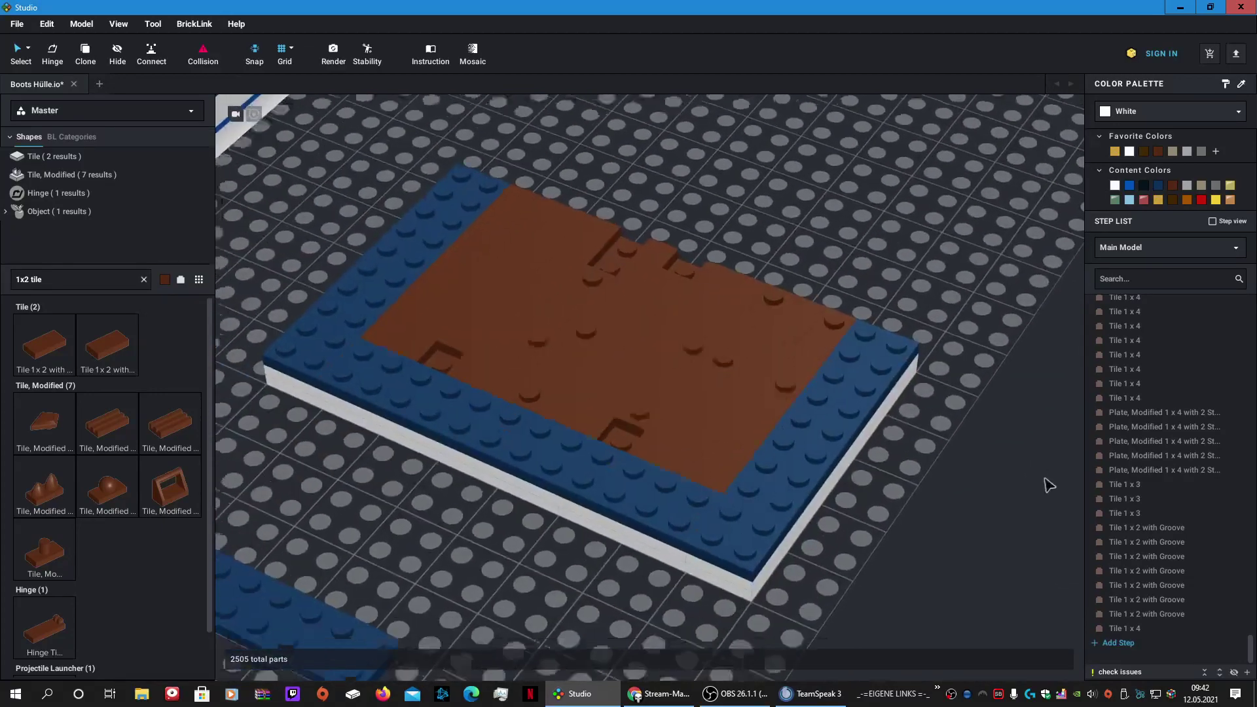
{"action": "scroll", "coordinate": [1044, 478], "scroll_direction": "up", "scroll_amount": 1}
{"action": "right_click_drag", "start_coordinate": [1044, 479], "coordinate": [1020, 481]}
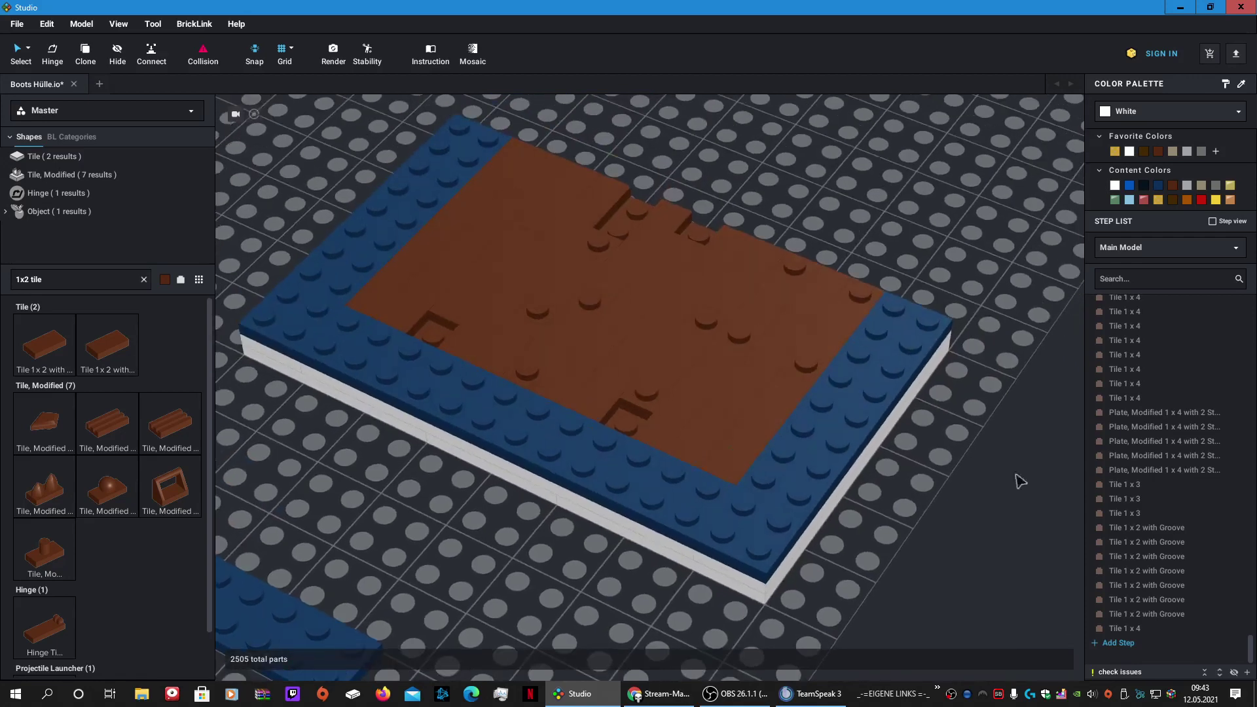
Step: Fill the two-stud gap at the floor's open long edge with a Reddish Brown Tile 1 x 2 with Groove
{"action": "left_click", "coordinate": [636, 221]}
{"action": "left_click_drag", "start_coordinate": [775, 185], "coordinate": [854, 168]}
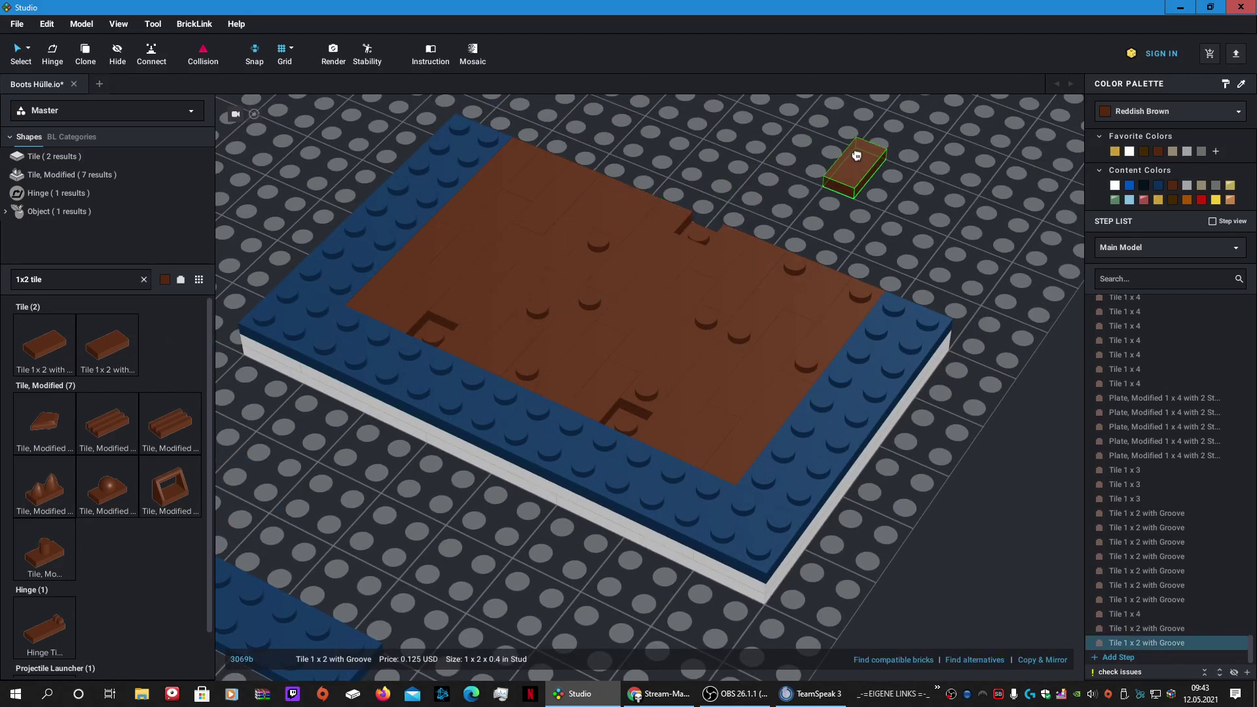
{"action": "key", "text": "Delete"}
Step: Search for "1x1 tile" and fill the three remaining one-stud floor gaps with Reddish Brown Tile 1 x 1 with Groove
{"action": "left_click", "coordinate": [138, 279]}
{"action": "type", "text": "1"}
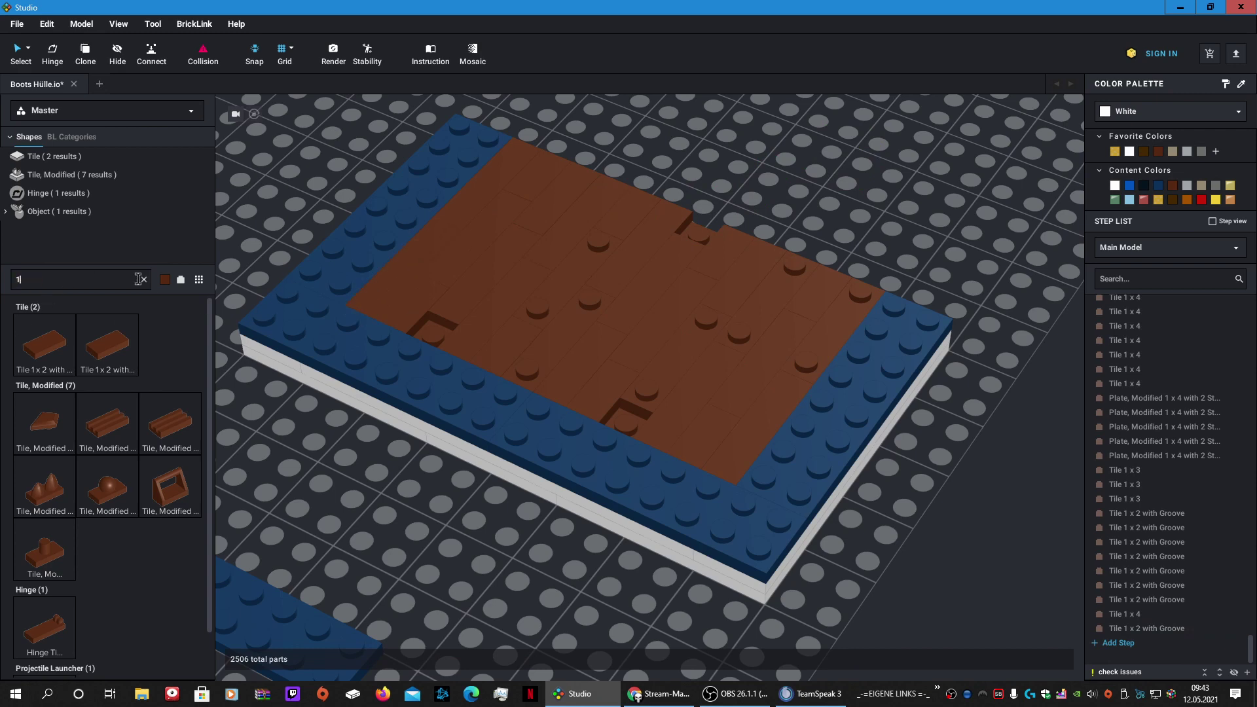
{"action": "type", "text": "x1"}
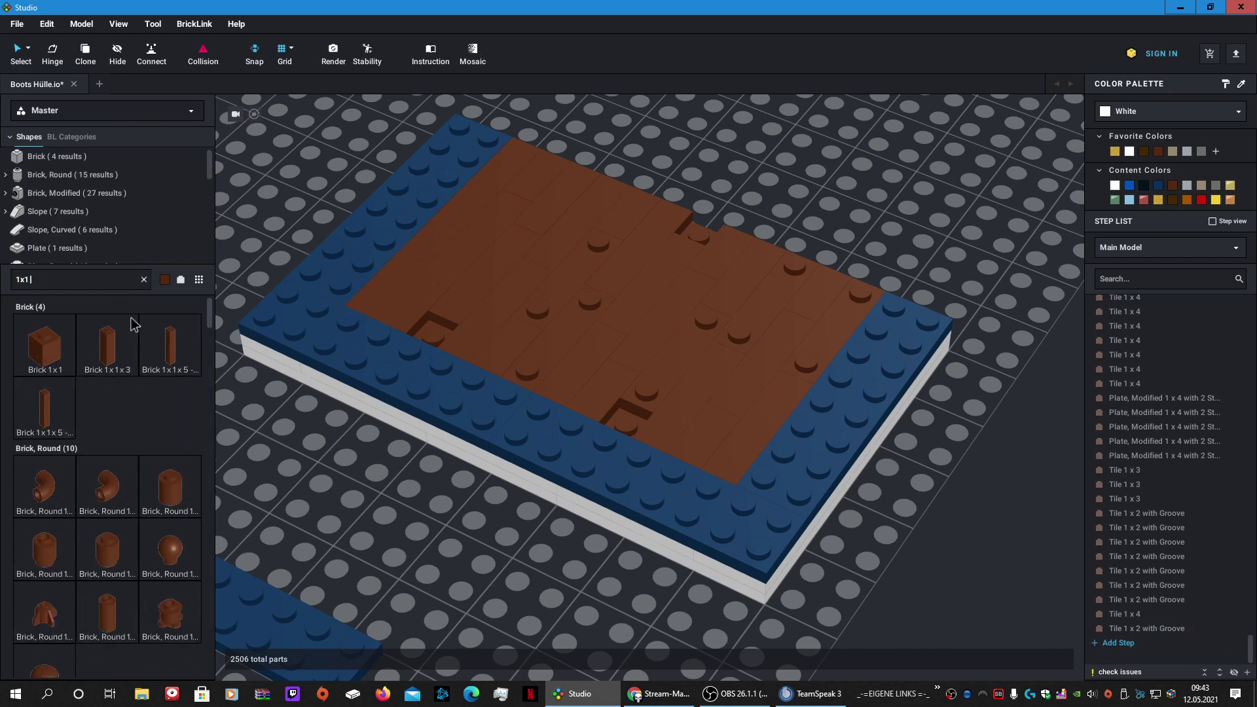
{"action": "type", "text": " tile"}
{"action": "left_click_drag", "start_coordinate": [60, 352], "coordinate": [699, 233]}
{"action": "left_click", "coordinate": [699, 233]}
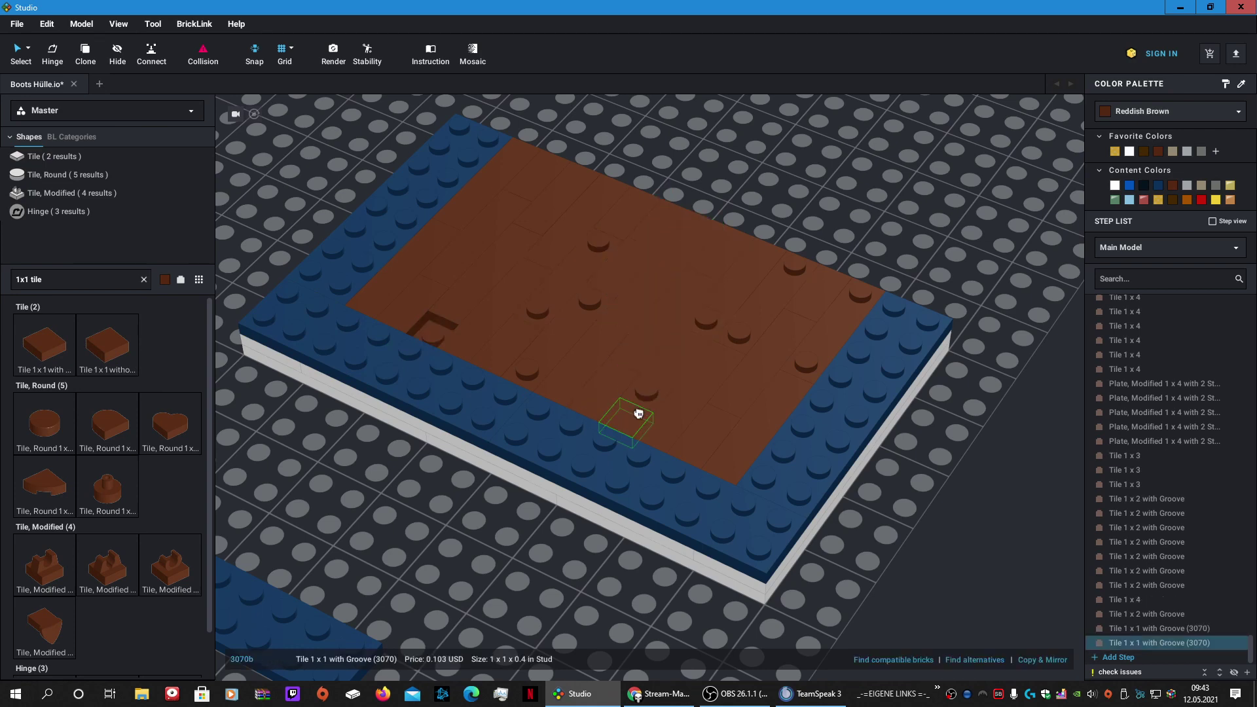
{"action": "left_click", "coordinate": [637, 412]}
{"action": "left_click", "coordinate": [444, 341]}
{"action": "scroll", "coordinate": [808, 225], "scroll_direction": "down", "scroll_amount": 2}
{"action": "key", "text": "Escape"}
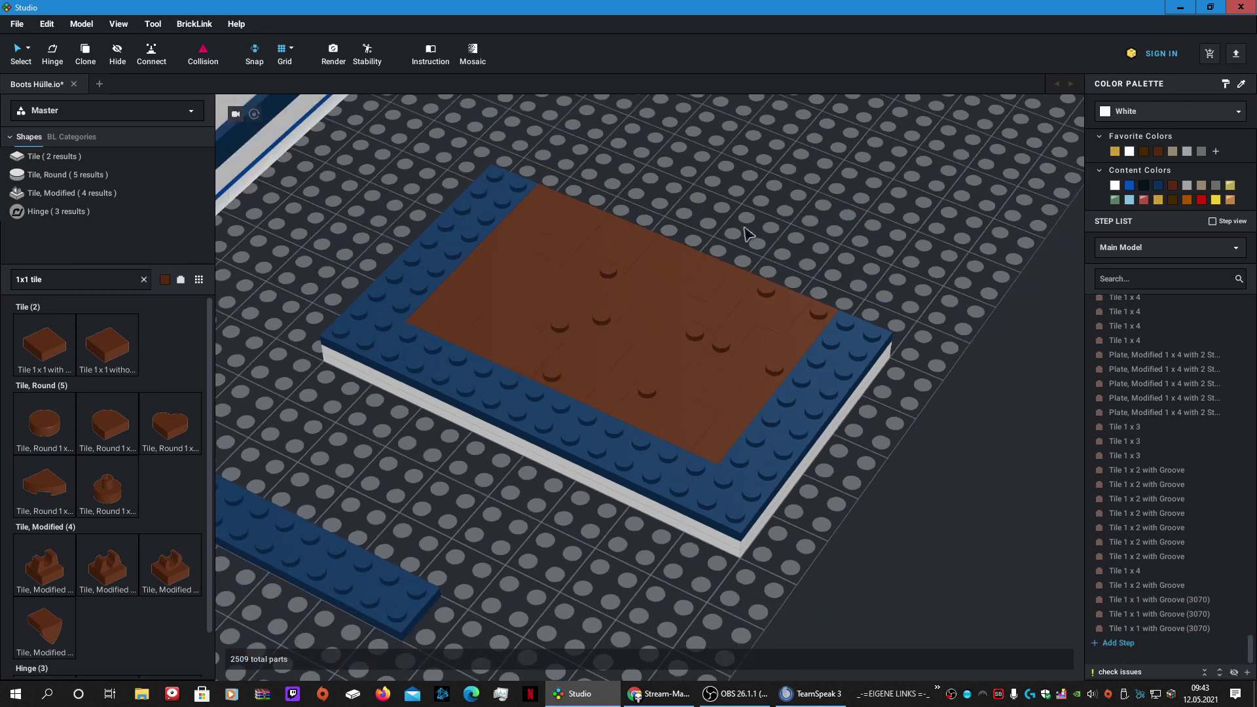
Step: Search for "1x10 plate", set the part colour to white, and place a Plate 1 x 10 along each short outer edge of the deck
{"action": "scroll", "coordinate": [472, 307], "scroll_direction": "down", "scroll_amount": 5}
{"action": "right_click_drag", "start_coordinate": [498, 354], "coordinate": [473, 288]}
{"action": "right_click_drag", "start_coordinate": [550, 306], "coordinate": [564, 335]}
{"action": "scroll", "coordinate": [578, 341], "scroll_direction": "up", "scroll_amount": 1}
{"action": "left_click", "coordinate": [113, 277]}
{"action": "type", "text": "1"}
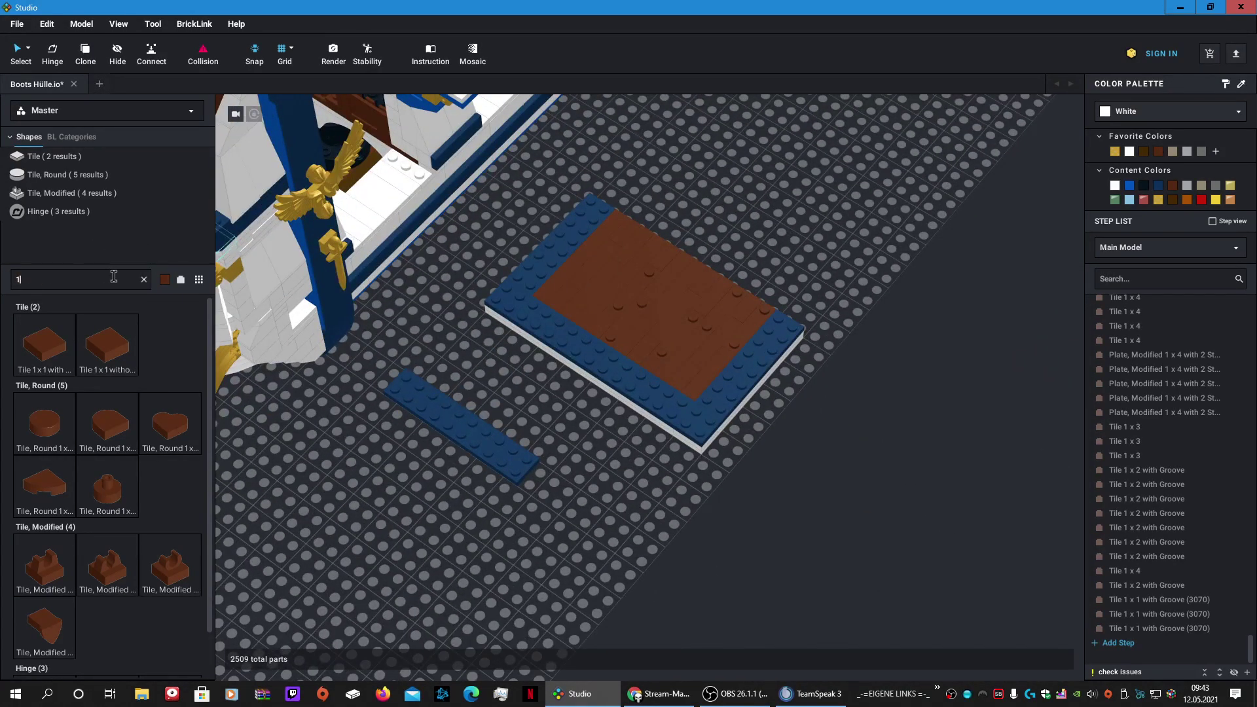
{"action": "type", "text": "x10 plate"}
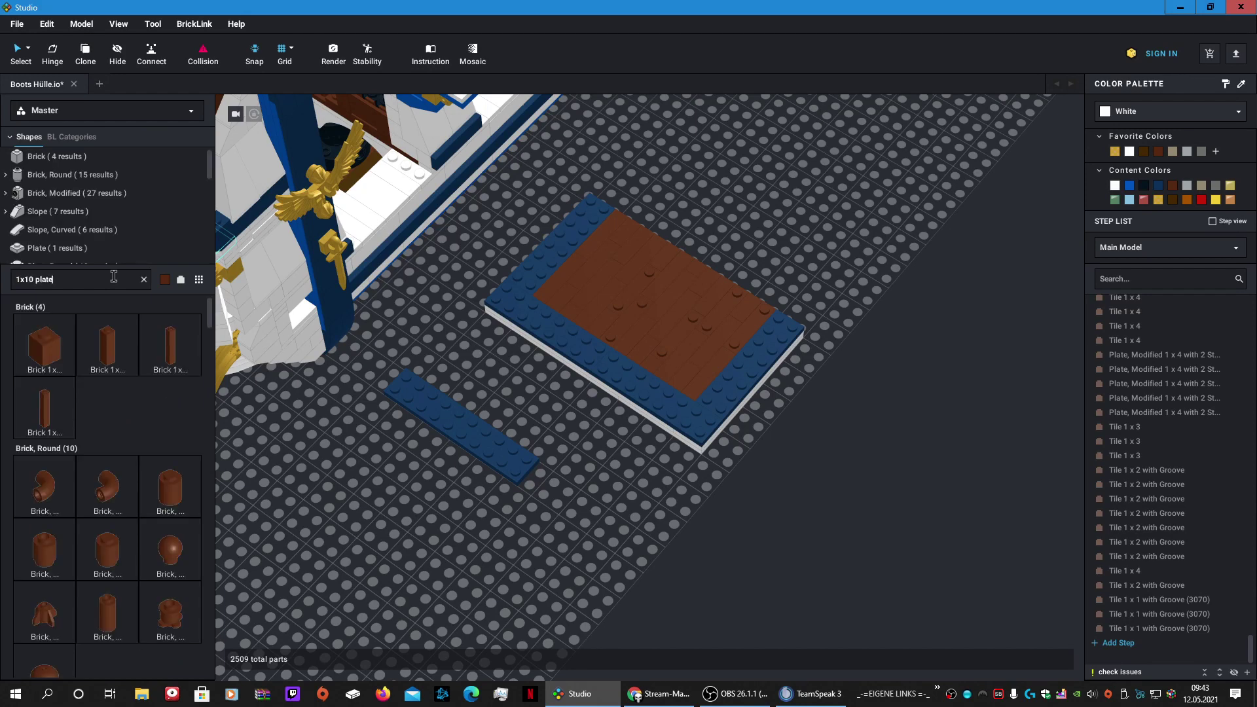
{"action": "left_click", "coordinate": [166, 280]}
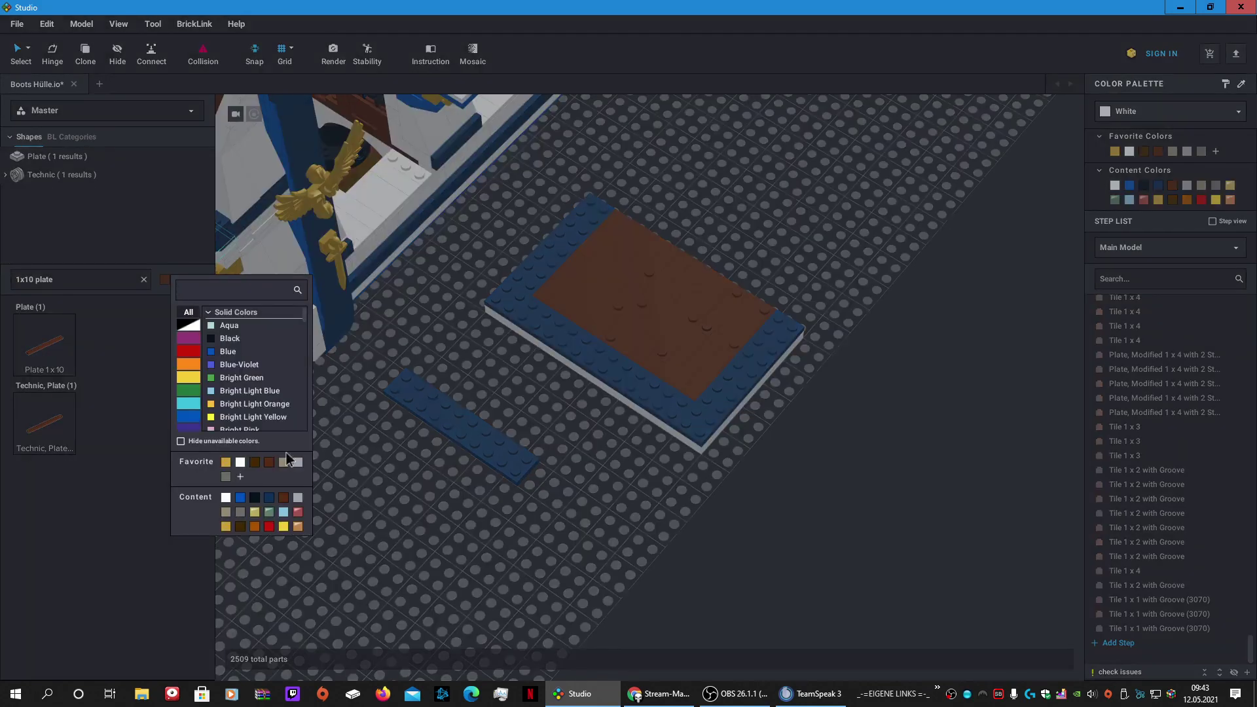
{"action": "left_click", "coordinate": [240, 465]}
{"action": "left_click_drag", "start_coordinate": [61, 377], "coordinate": [747, 390]}
{"action": "left_click", "coordinate": [751, 384]}
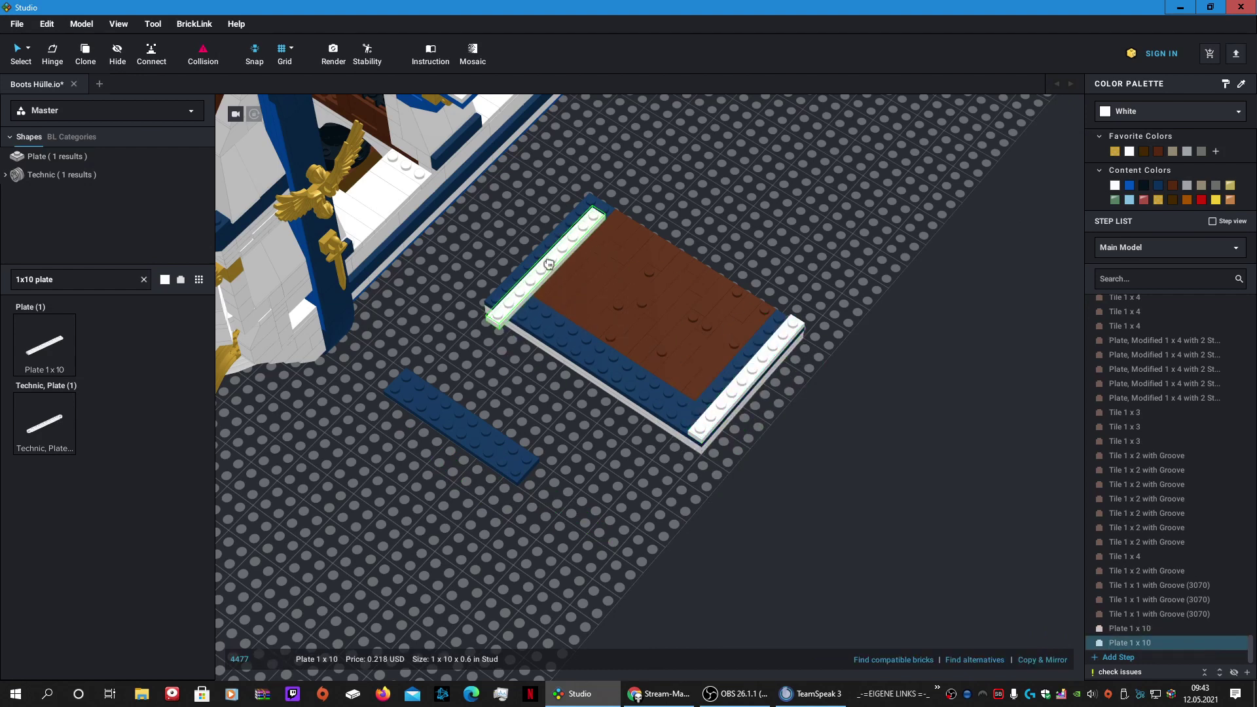
{"action": "left_click", "coordinate": [549, 245]}
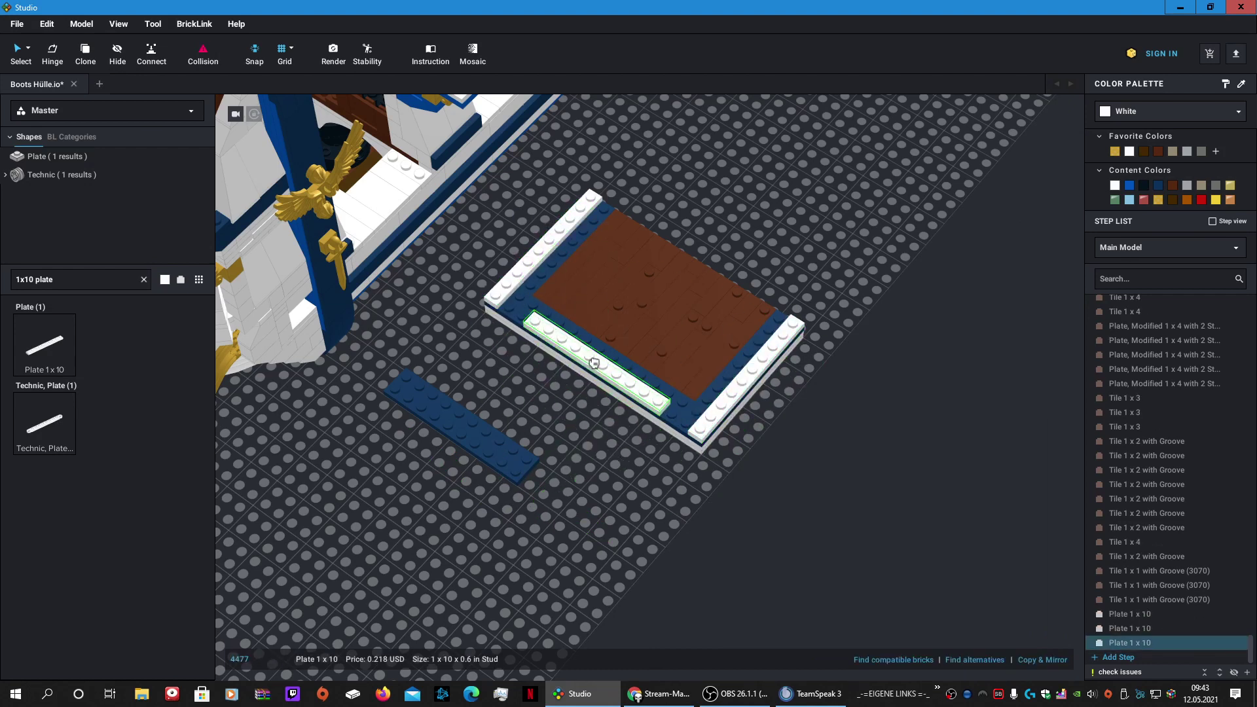
{"action": "key", "text": "Escape"}
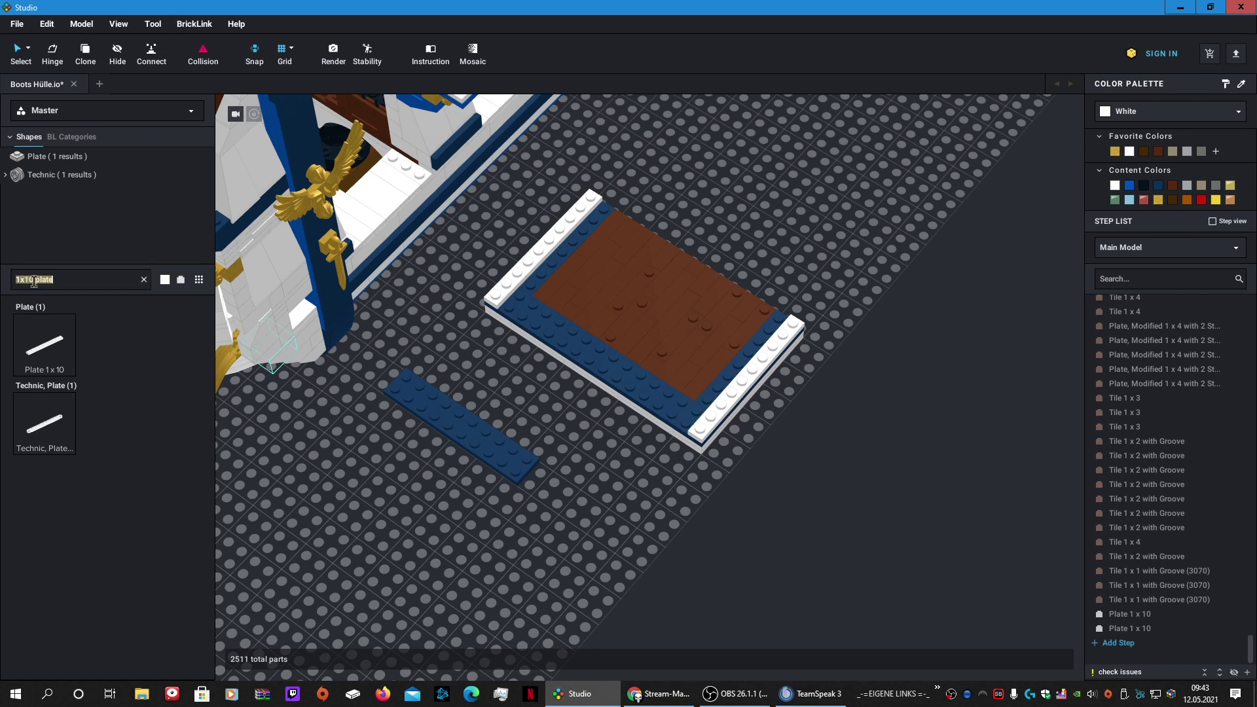
Step: Change the part search to "1x12 plate" and place a white Plate 1 x 12 along the long outer edge of the blue border
{"action": "type", "text": "2"}
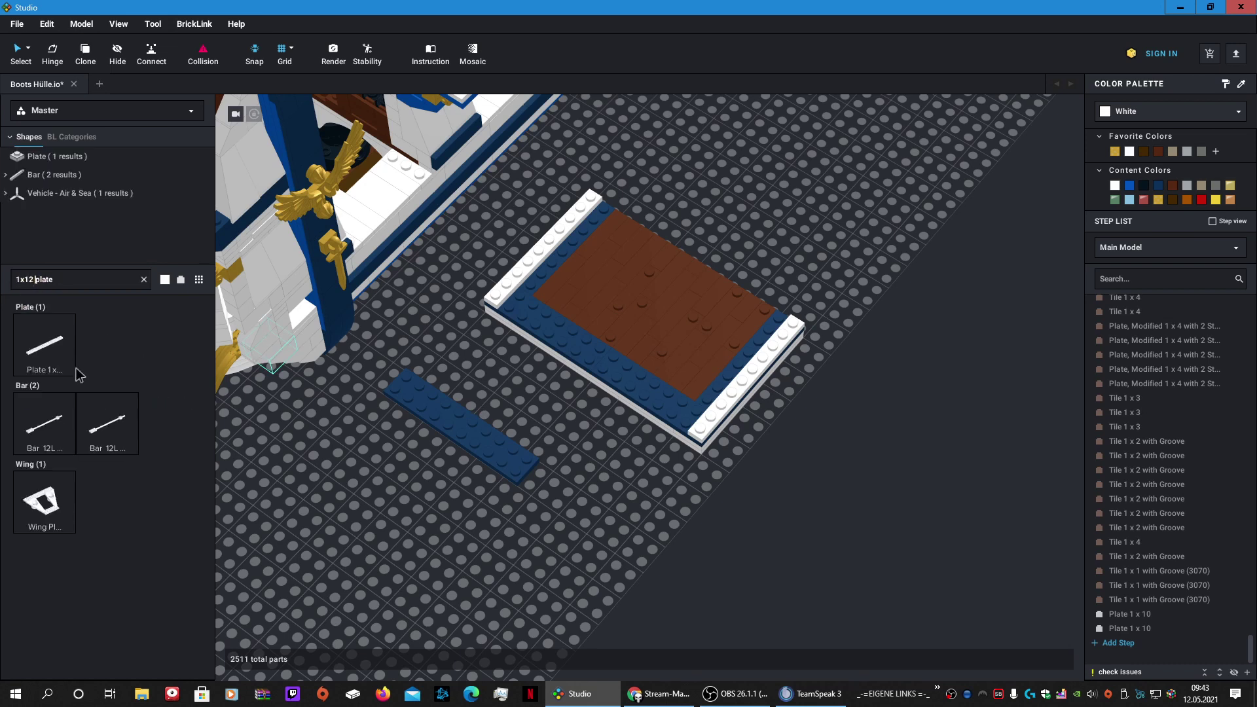
{"action": "left_click", "coordinate": [44, 344]}
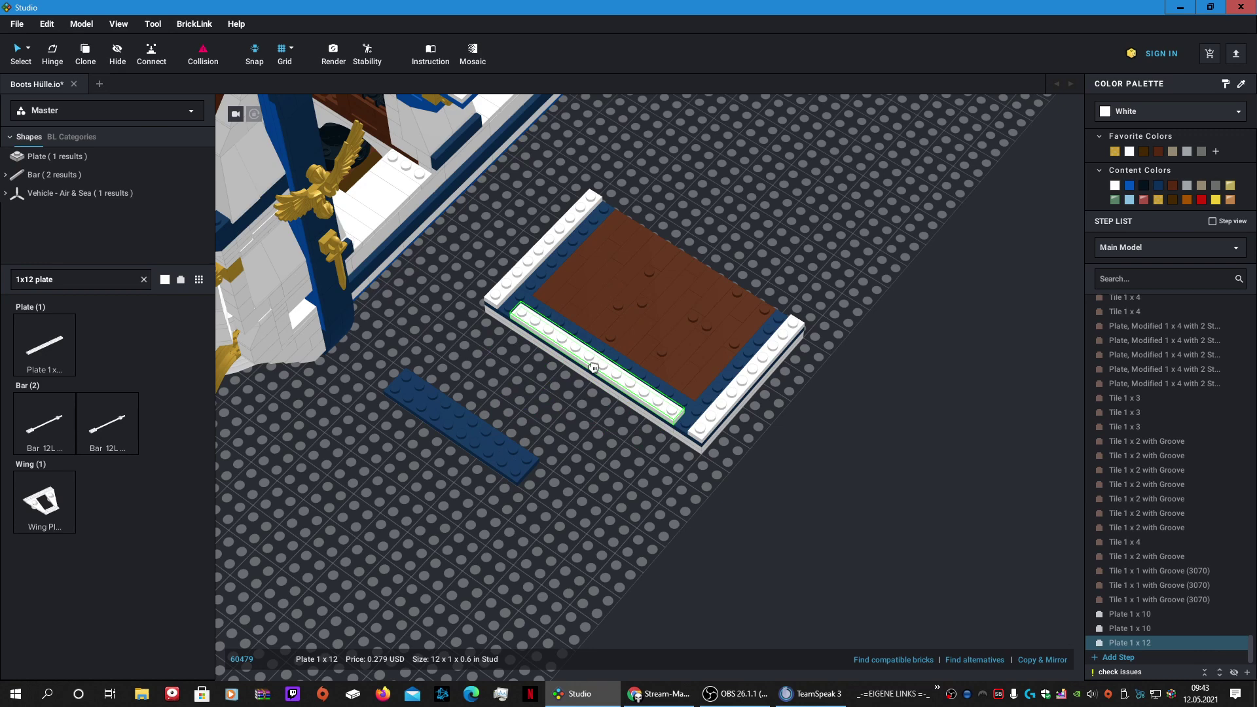
{"action": "key", "text": "Escape"}
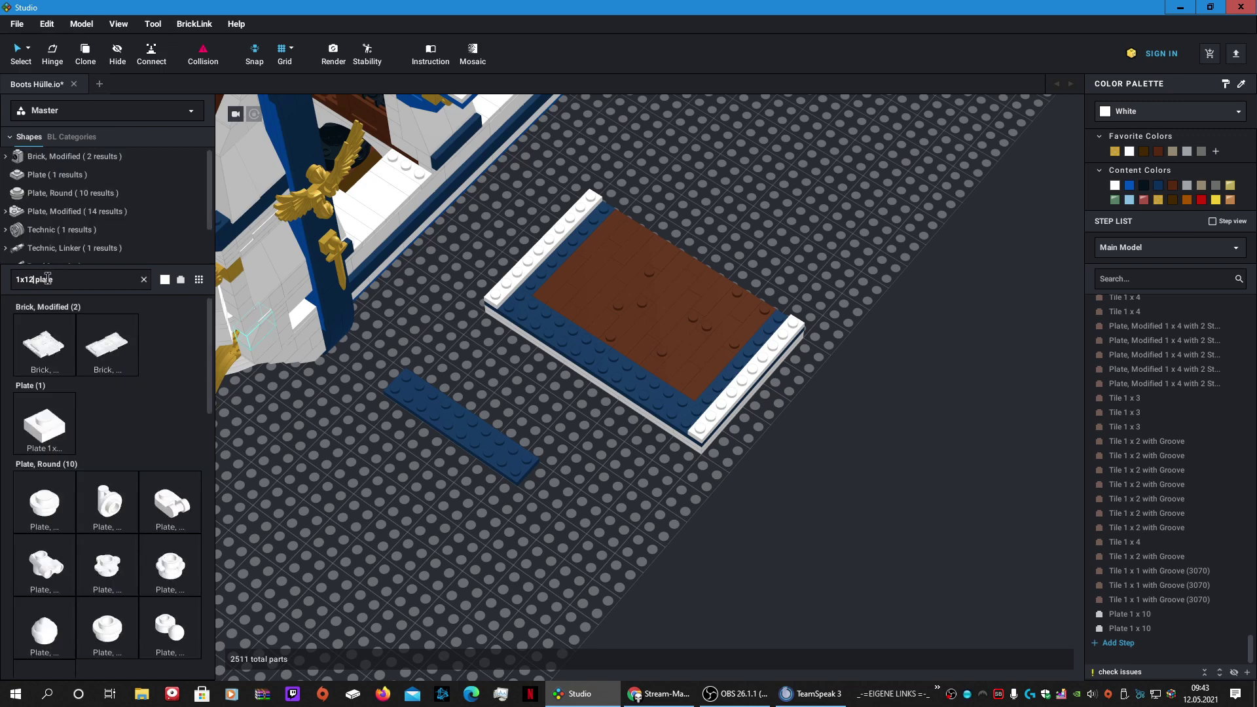
{"action": "type", "text": "2"}
{"action": "left_click_drag", "start_coordinate": [256, 401], "coordinate": [594, 364]}
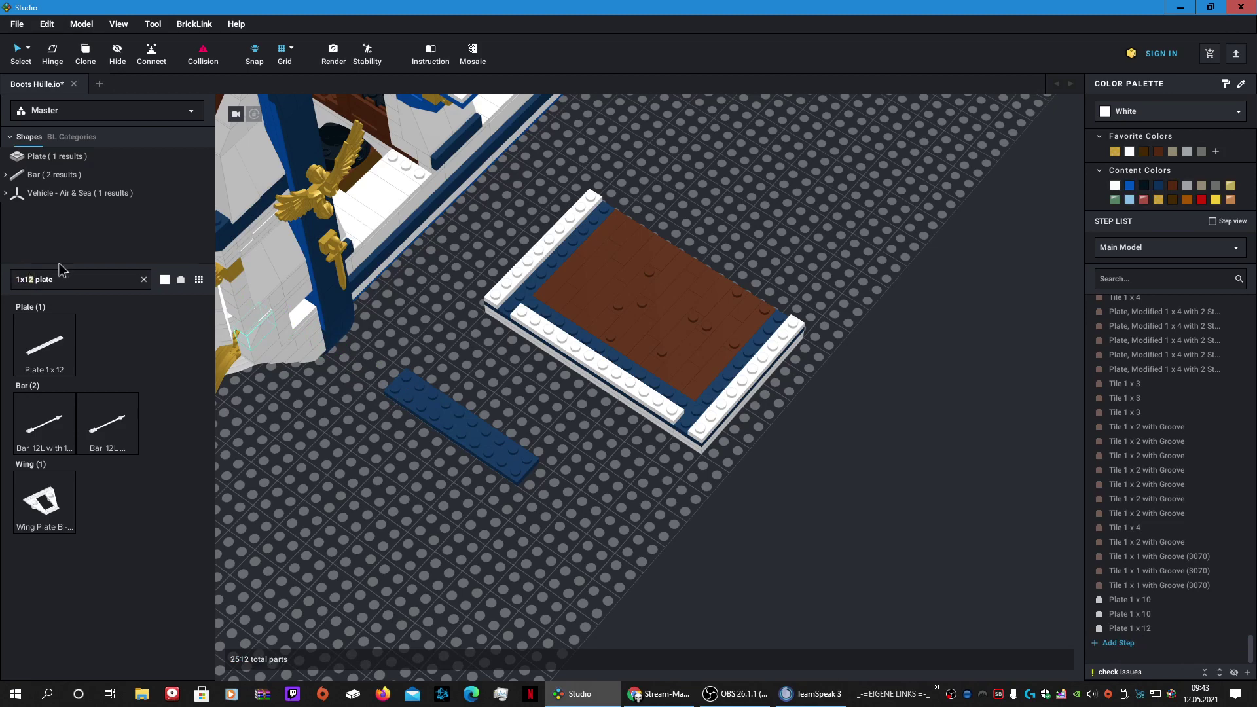
Step: Change the part search to "1x1 plate" and close both one-stud gaps in the white rim with white Plate 1 x 1
{"action": "type", "text": "1"}
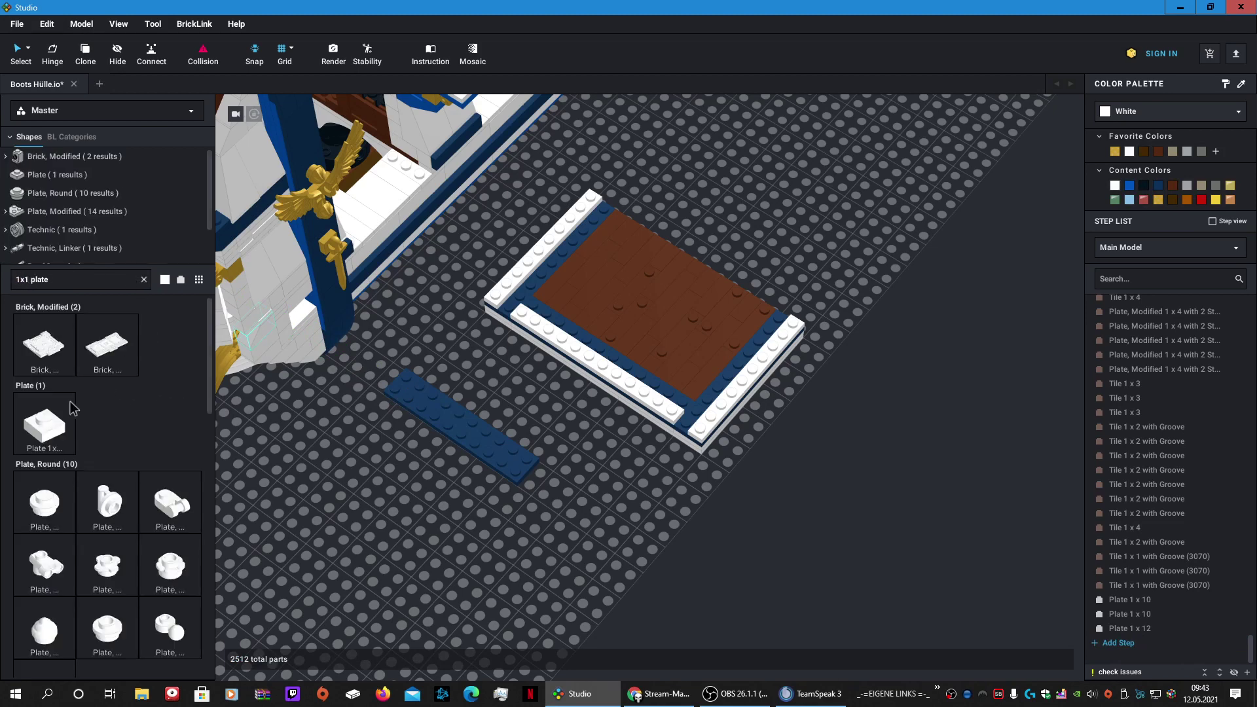
{"action": "left_click_drag", "start_coordinate": [531, 458], "coordinate": [548, 319]}
{"action": "left_click", "coordinate": [517, 306]}
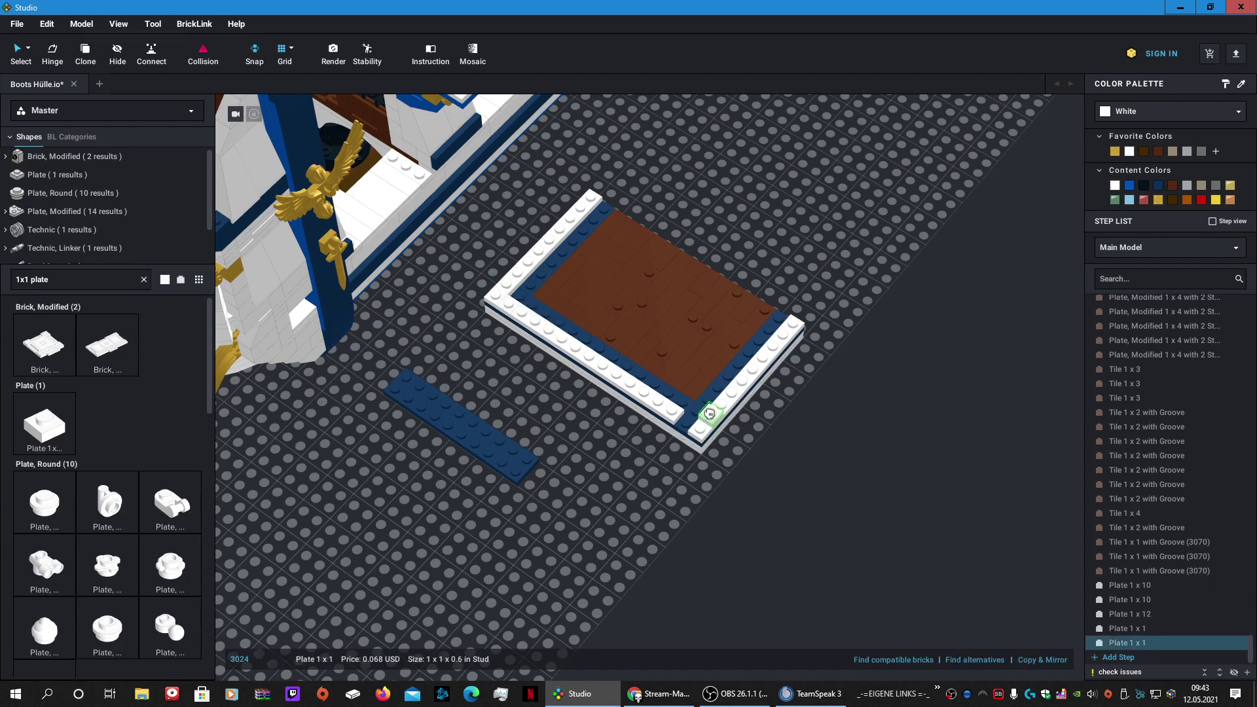
{"action": "left_click", "coordinate": [694, 422]}
{"action": "key", "text": "Escape"}
Step: Delete the spare dark blue plate lying beside the deck
{"action": "mouse_move", "coordinate": [591, 423]}
{"action": "right_mouse_down"}
{"action": "mouse_move", "coordinate": [562, 381]}
{"action": "mouse_move", "coordinate": [563, 413]}
{"action": "mouse_move", "coordinate": [595, 413]}
{"action": "right_mouse_up"}
{"action": "left_click", "coordinate": [488, 453]}
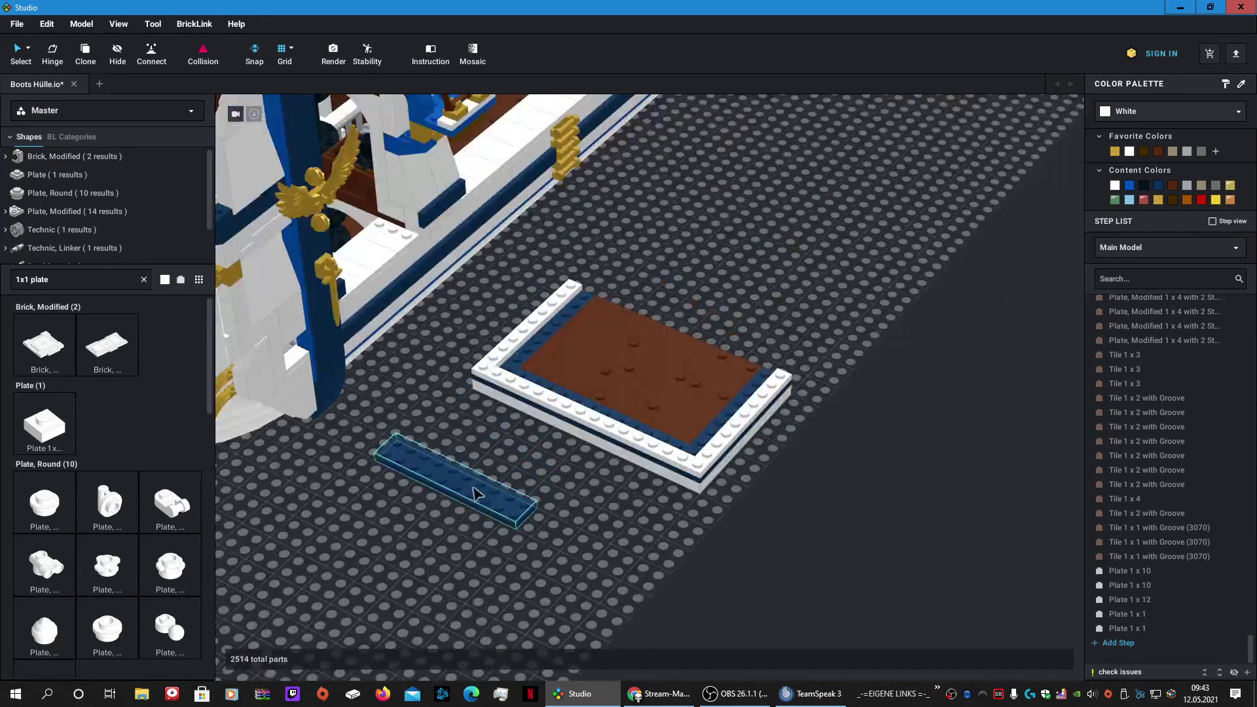
{"action": "key", "text": "Delete"}
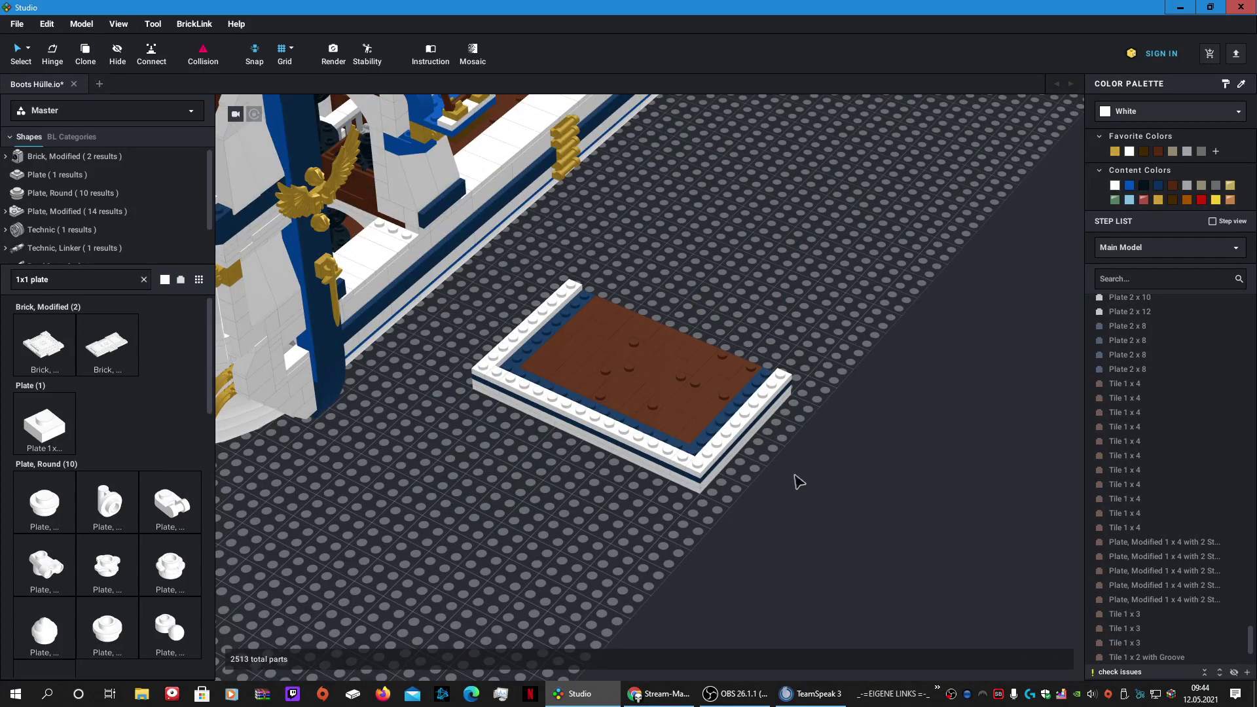
Step: Select all parts of the separate deck and group them into a submodel named "Vordere rausnehmbare Schachtel"
{"action": "right_click_drag", "start_coordinate": [798, 482], "coordinate": [812, 476]}
{"action": "left_click_drag", "start_coordinate": [862, 359], "coordinate": [438, 504]}
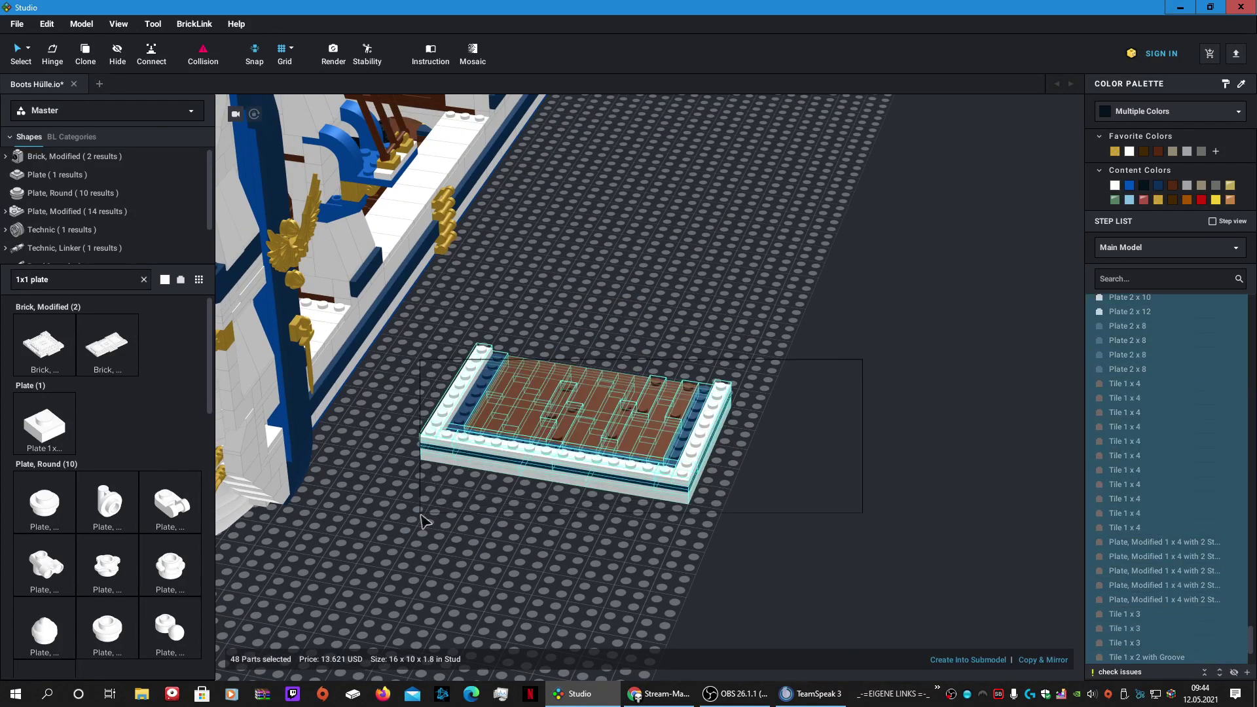
{"action": "left_click", "coordinate": [810, 367]}
{"action": "right_click_drag", "start_coordinate": [841, 315], "coordinate": [862, 314]}
{"action": "left_click_drag", "start_coordinate": [857, 309], "coordinate": [406, 493]}
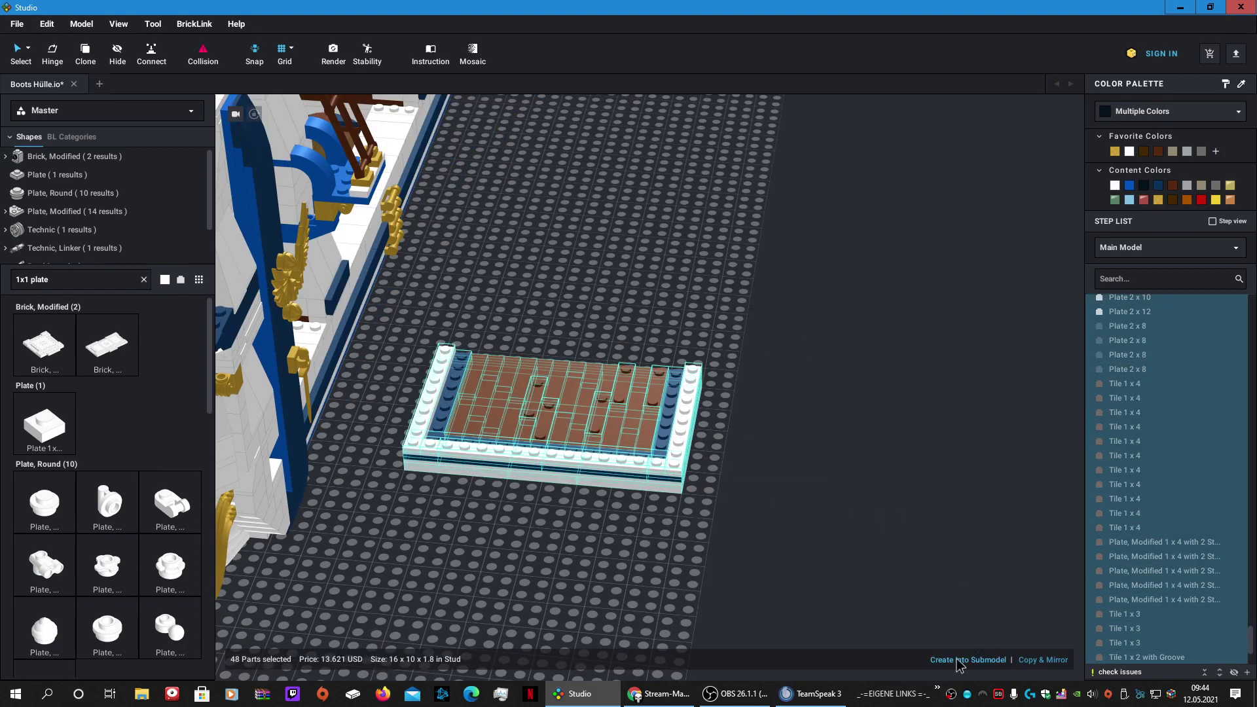
{"action": "left_click", "coordinate": [968, 659]}
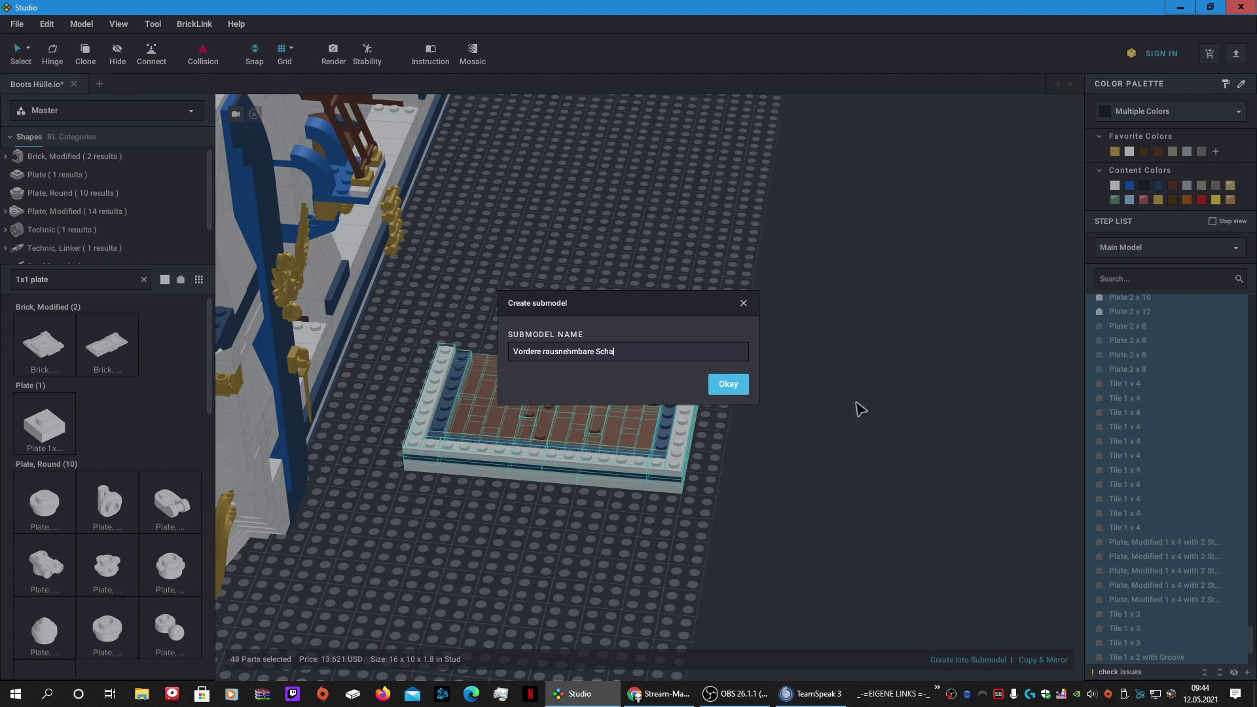
{"action": "type", "text": "l"}
{"action": "key", "text": "Return"}
Step: Move the deck submodel onto the ship's front section, aligned between the side walls in front of the foremast
{"action": "right_click_drag", "start_coordinate": [856, 405], "coordinate": [785, 387]}
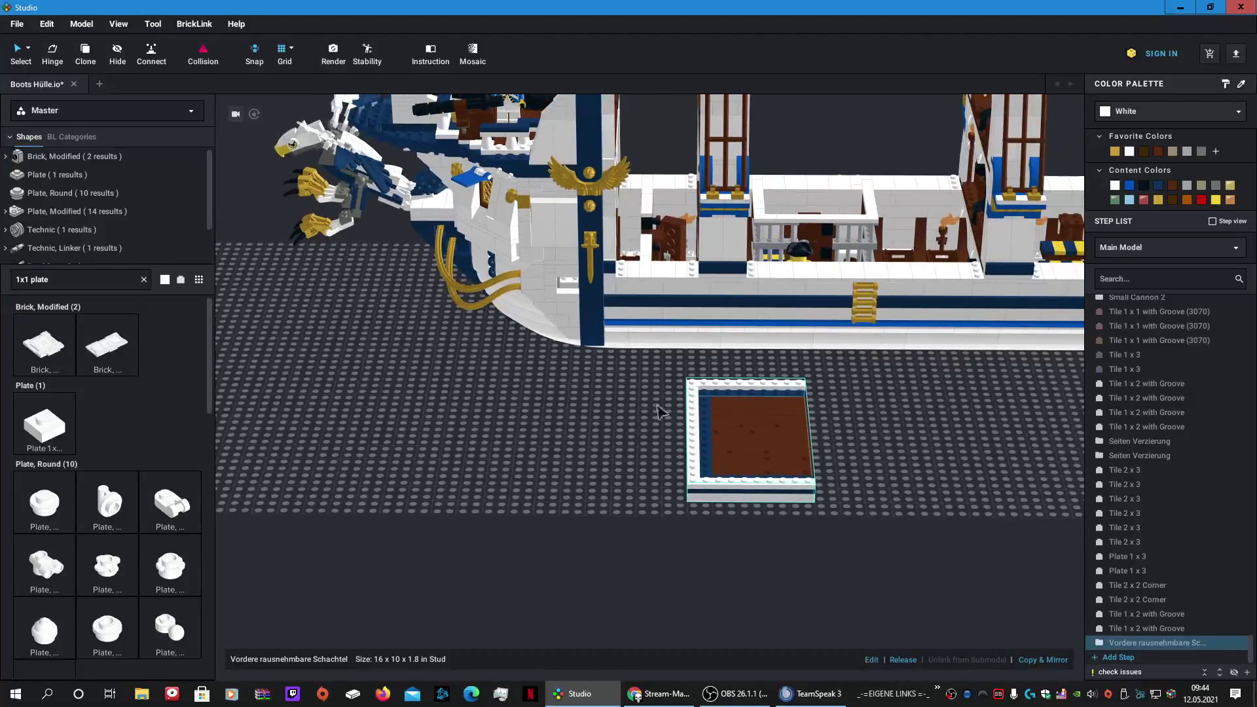
{"action": "right_click_drag", "start_coordinate": [662, 413], "coordinate": [600, 419]}
{"action": "middle_click_drag", "start_coordinate": [600, 418], "coordinate": [639, 518]}
{"action": "left_click_drag", "start_coordinate": [803, 584], "coordinate": [707, 168]}
{"action": "right_click_drag", "start_coordinate": [707, 168], "coordinate": [709, 275]}
{"action": "left_click_drag", "start_coordinate": [709, 275], "coordinate": [688, 138]}
{"action": "right_click_drag", "start_coordinate": [608, 470], "coordinate": [728, 503]}
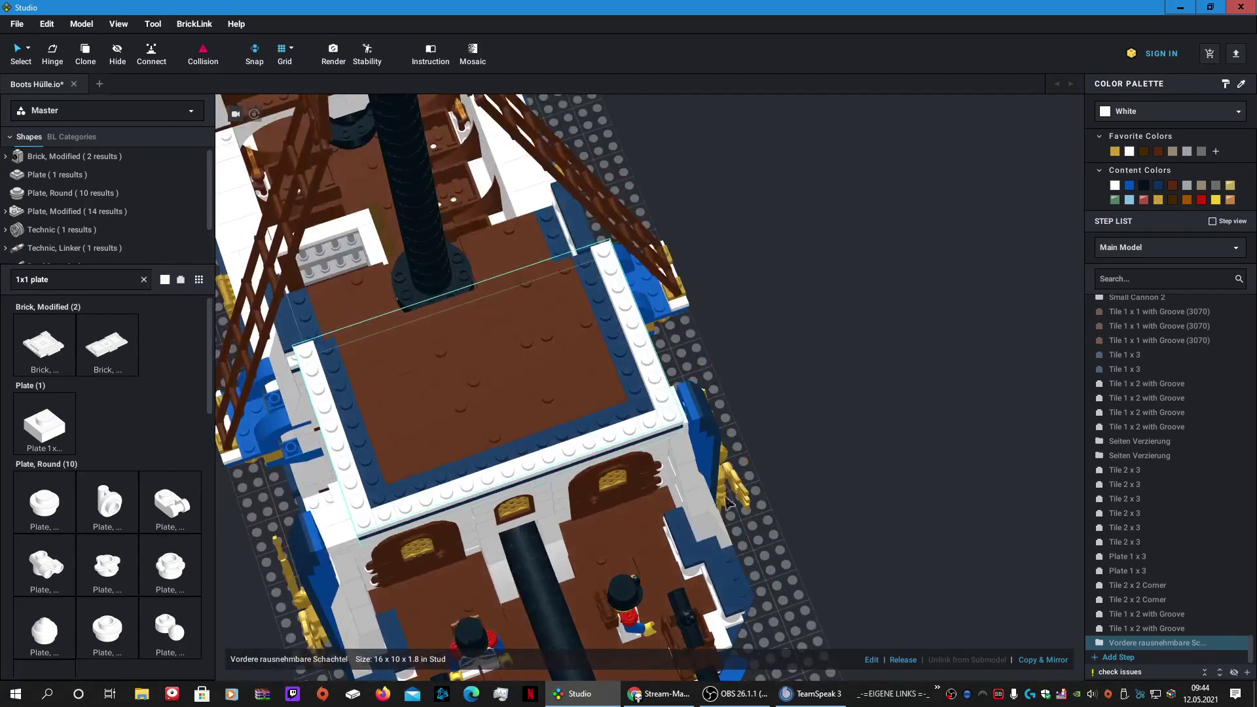
{"action": "left_click_drag", "start_coordinate": [478, 408], "coordinate": [466, 403]}
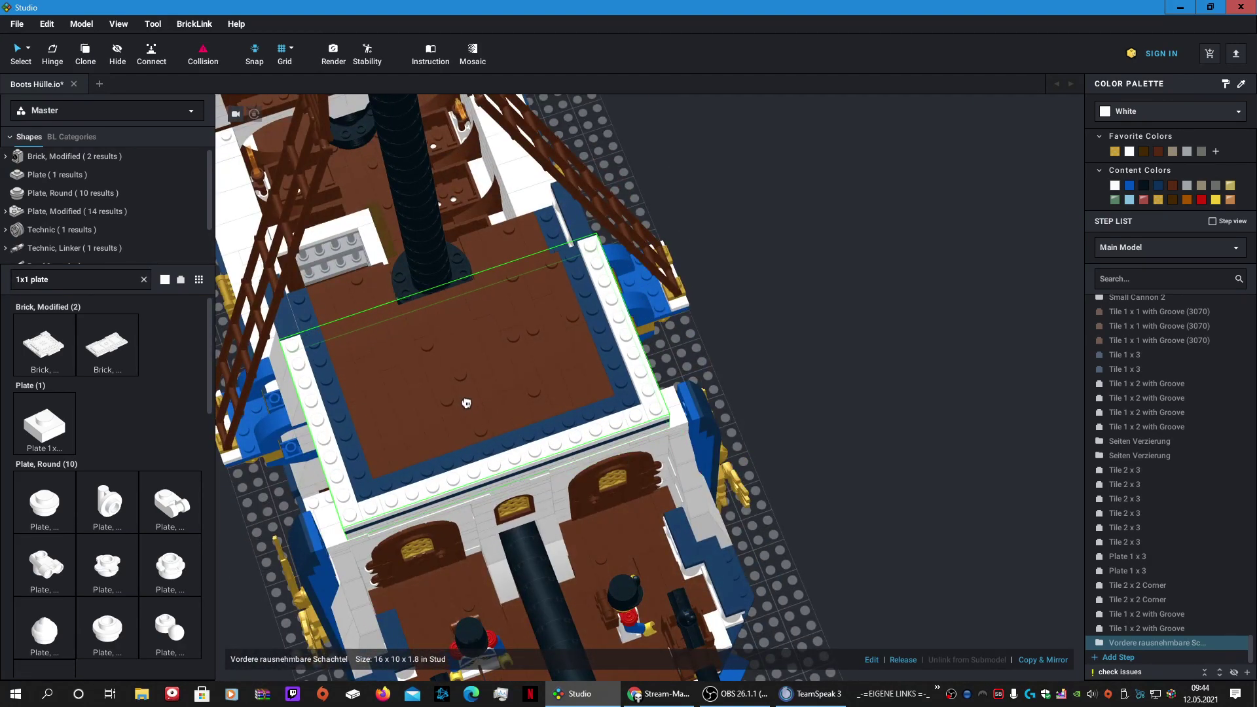
{"action": "left_click", "coordinate": [860, 424]}
Step: Check the deck's fit on the ship from the sides, and move the submodel back onto the baseplate beside the hull
{"action": "right_click_drag", "start_coordinate": [859, 423], "coordinate": [863, 342]}
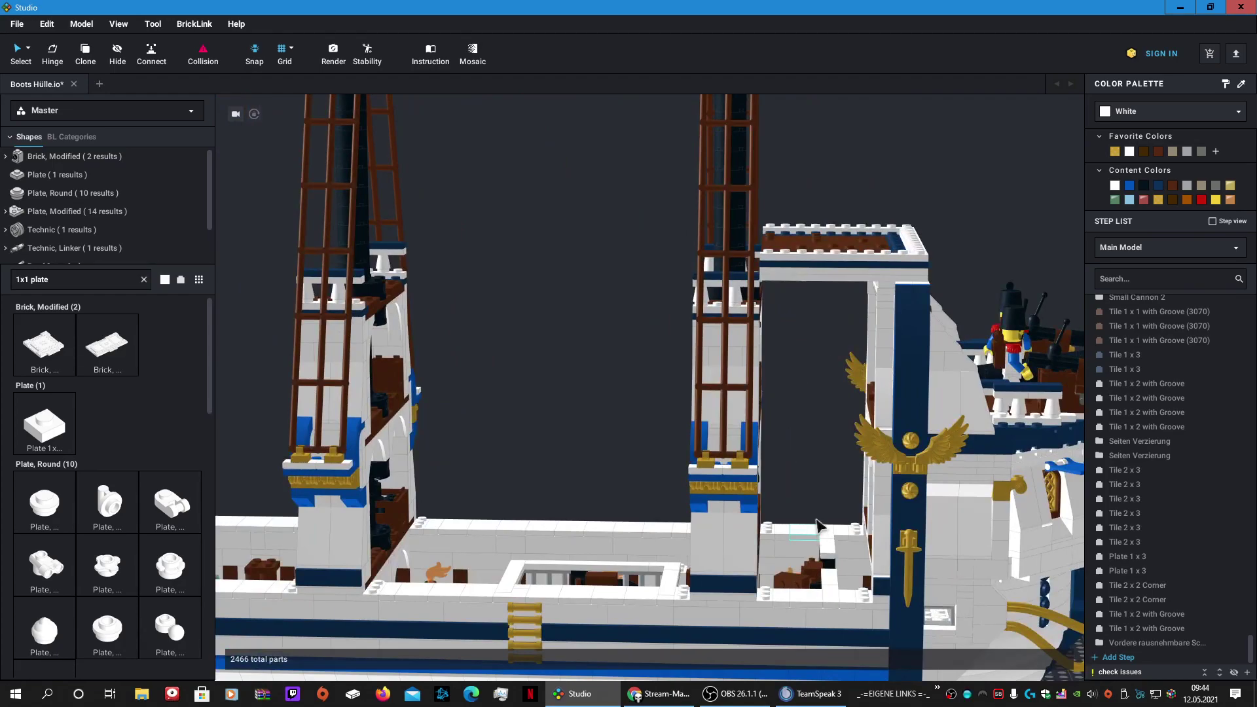
{"action": "right_click_drag", "start_coordinate": [614, 391], "coordinate": [723, 368]}
{"action": "scroll", "coordinate": [653, 344], "scroll_direction": "down", "scroll_amount": 4}
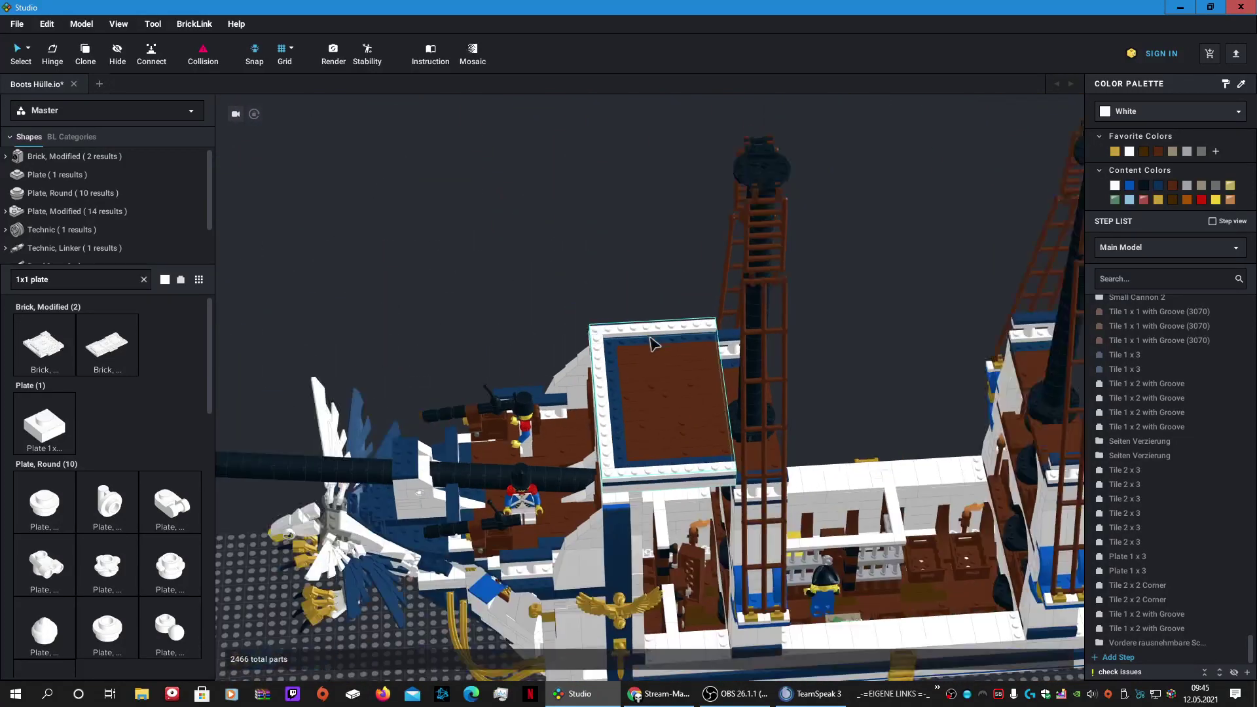
{"action": "scroll", "coordinate": [685, 486], "scroll_direction": "down", "scroll_amount": 5}
{"action": "left_click_drag", "start_coordinate": [683, 490], "coordinate": [668, 548]}
{"action": "scroll", "coordinate": [675, 524], "scroll_direction": "up", "scroll_amount": 2}
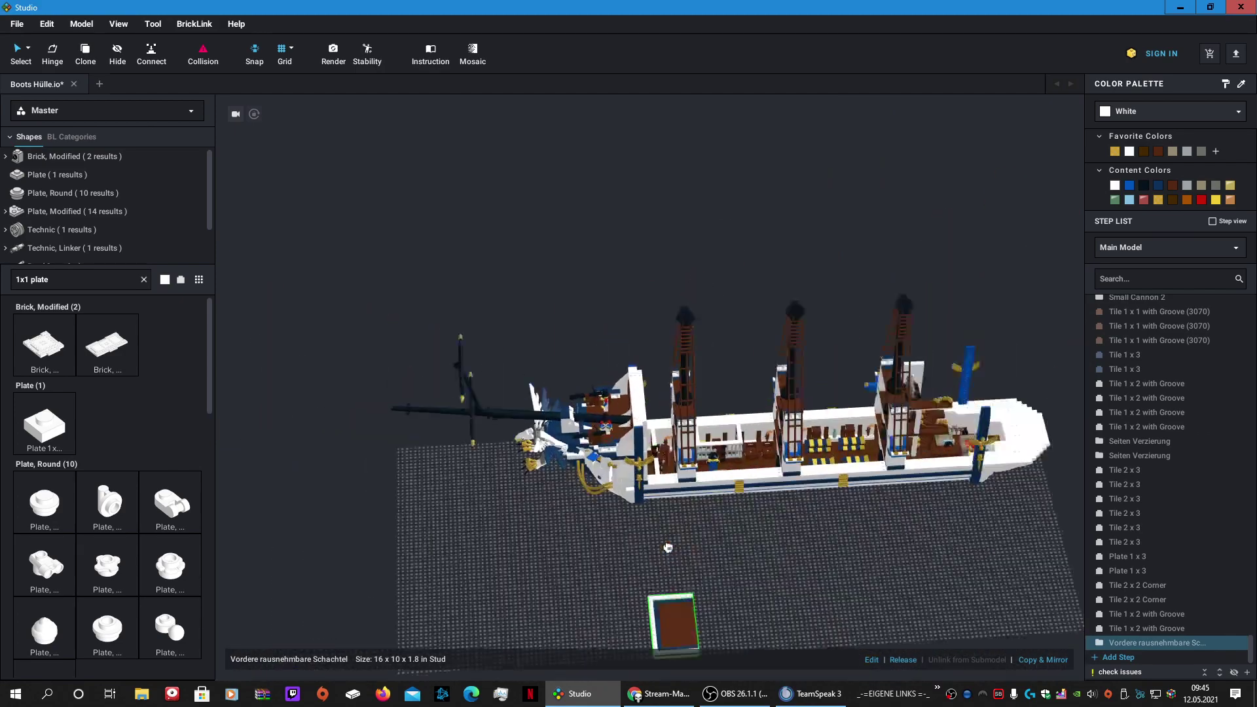
{"action": "scroll", "coordinate": [797, 622], "scroll_direction": "up", "scroll_amount": 2}
{"action": "left_click", "coordinate": [810, 625]}
Step: Open the deck submodel beside the hull for editing
{"action": "right_click_drag", "start_coordinate": [809, 625], "coordinate": [735, 493]}
{"action": "scroll", "coordinate": [739, 502], "scroll_direction": "up", "scroll_amount": 3}
{"action": "scroll", "coordinate": [533, 451], "scroll_direction": "up", "scroll_amount": 1}
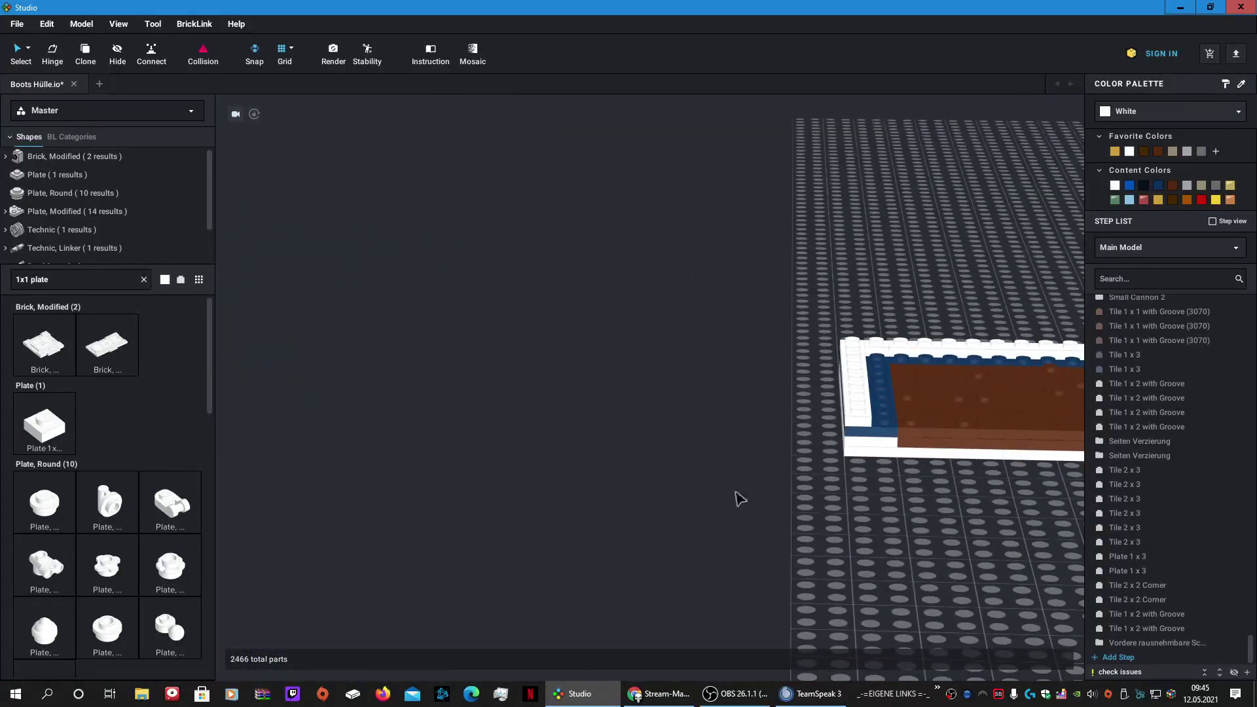
{"action": "middle_click_drag", "start_coordinate": [735, 493], "coordinate": [682, 503]}
{"action": "scroll", "coordinate": [722, 497], "scroll_direction": "up", "scroll_amount": 2}
{"action": "left_click", "coordinate": [722, 501]}
{"action": "scroll", "coordinate": [774, 539], "scroll_direction": "down", "scroll_amount": 5}
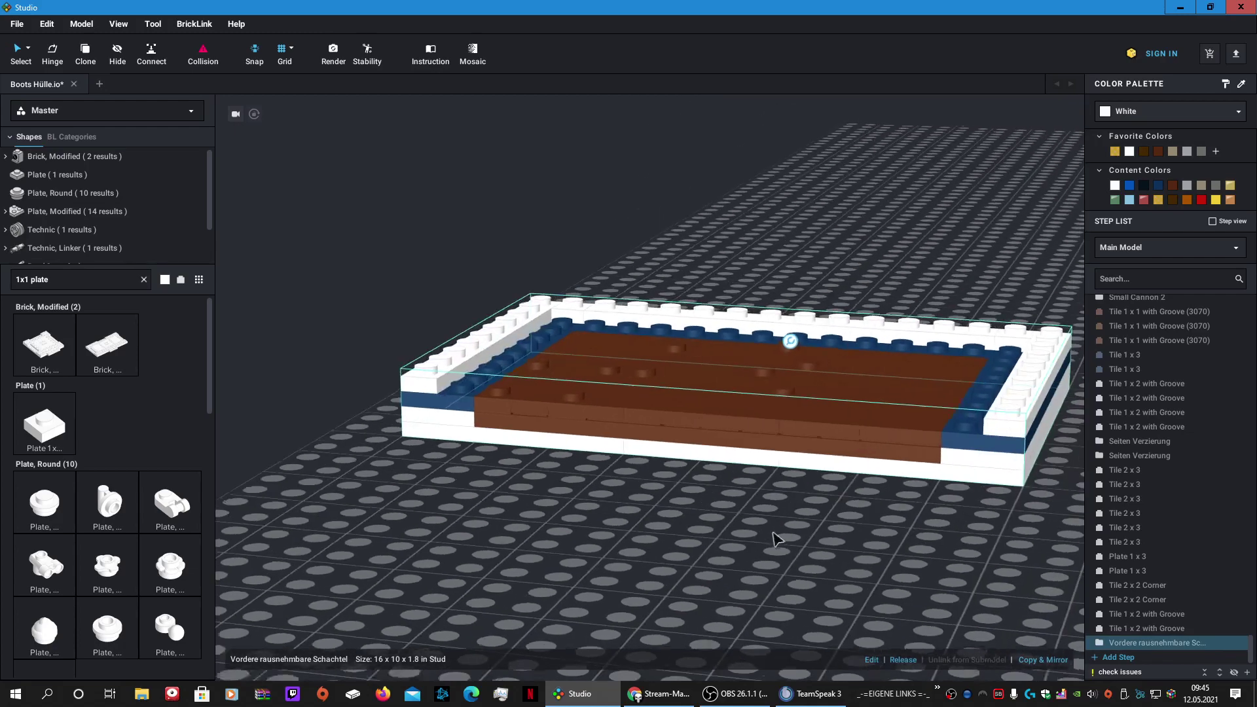
{"action": "left_click", "coordinate": [871, 660]}
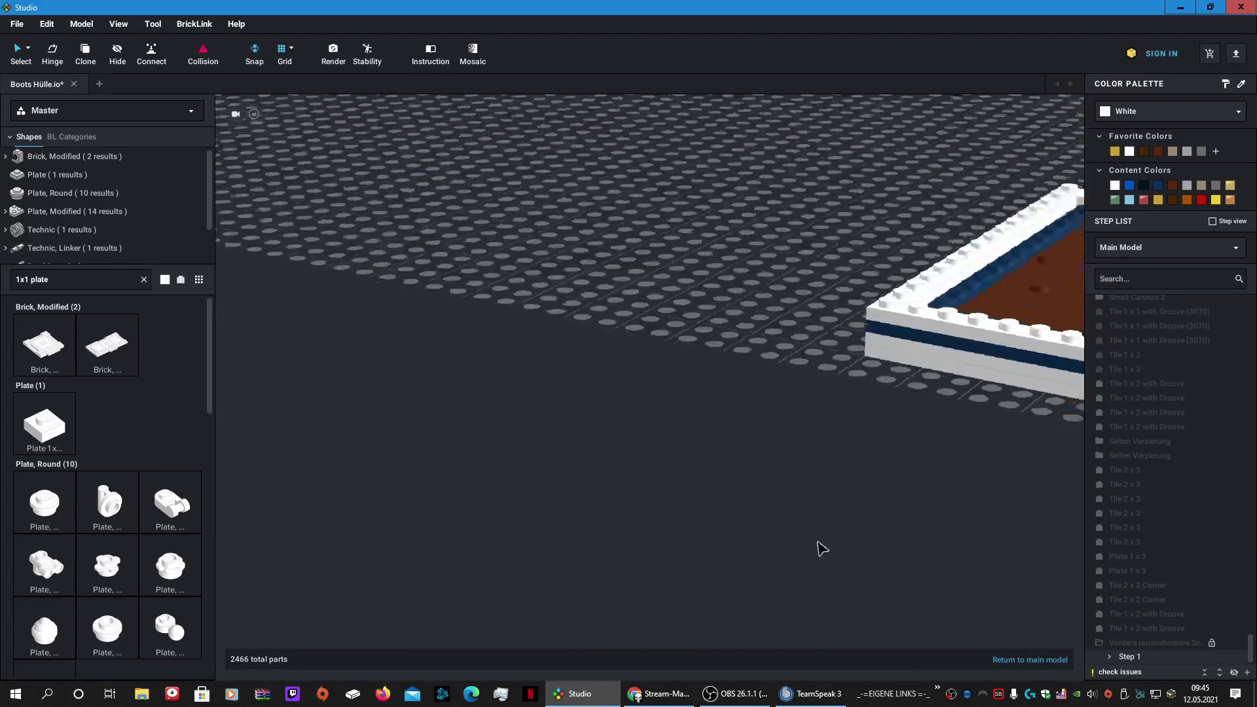
Step: Search for "4x10 plate" and place one white Plate 4 x 10 lengthwise on the baseplate in front of the deck
{"action": "right_click_drag", "start_coordinate": [699, 542], "coordinate": [709, 549]}
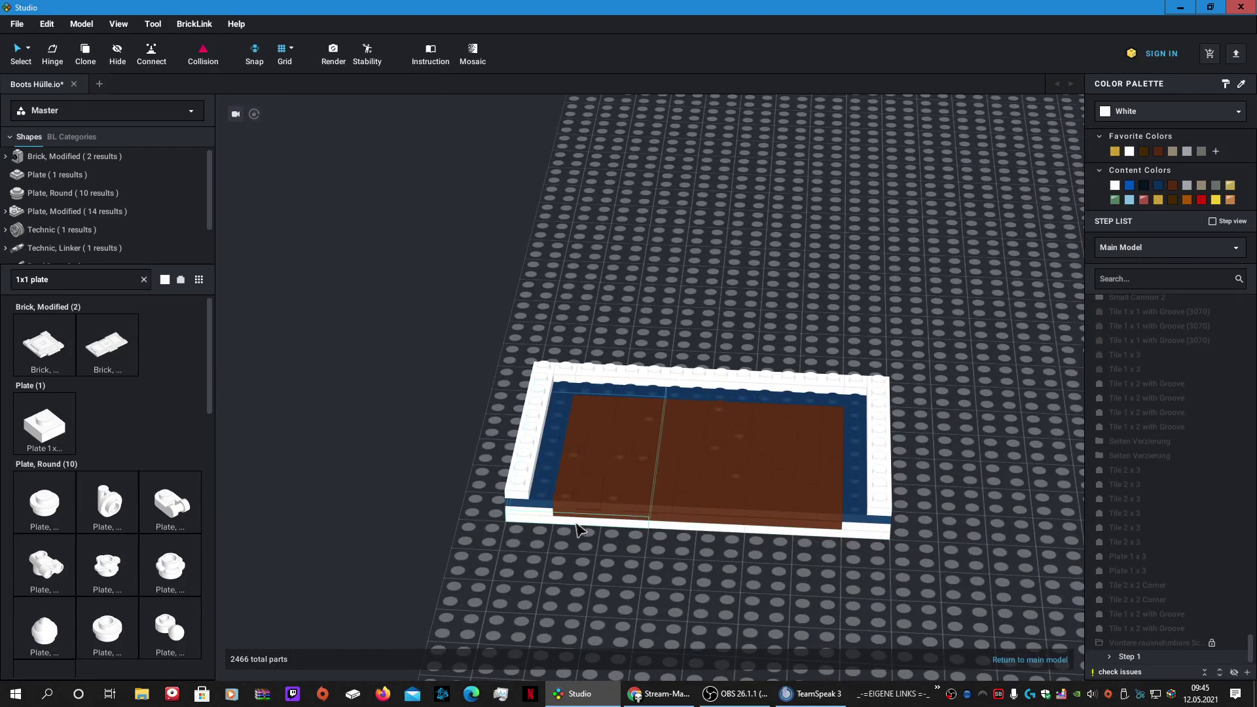
{"action": "scroll", "coordinate": [621, 559], "scroll_direction": "down", "scroll_amount": 2}
{"action": "right_click_drag", "start_coordinate": [576, 561], "coordinate": [586, 587]}
{"action": "middle_click_drag", "start_coordinate": [586, 586], "coordinate": [623, 462]}
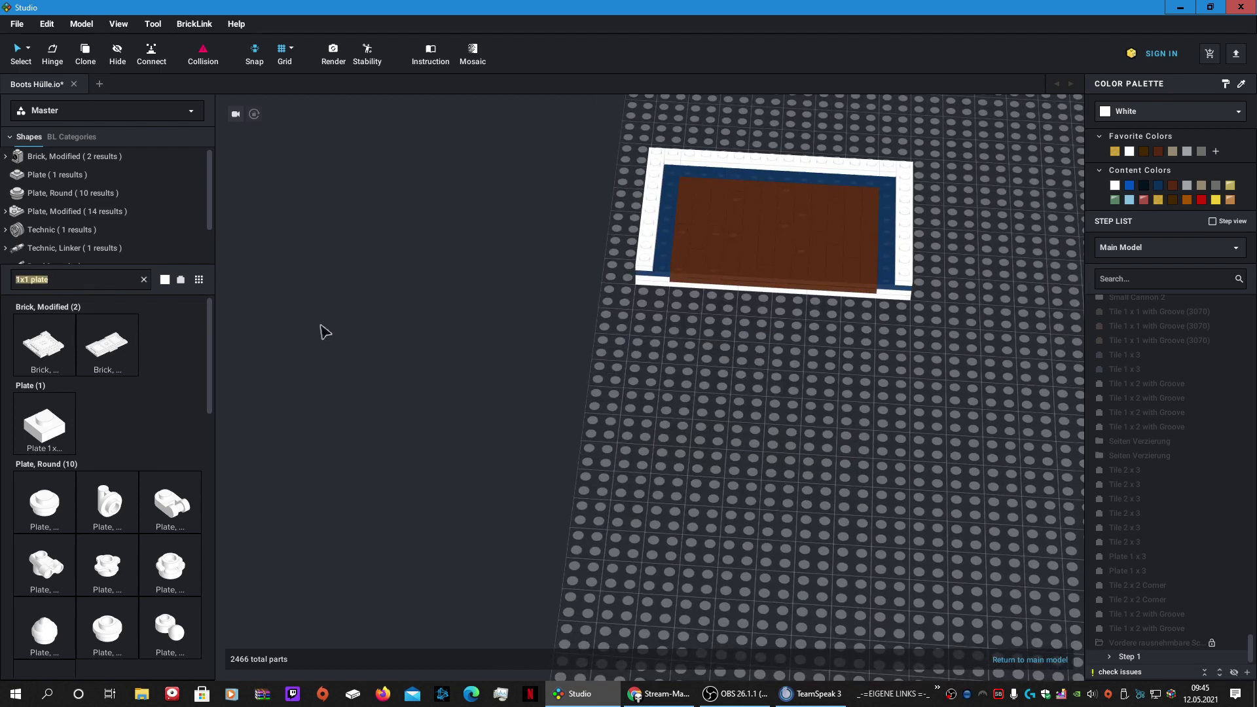
{"action": "type", "text": "4x"}
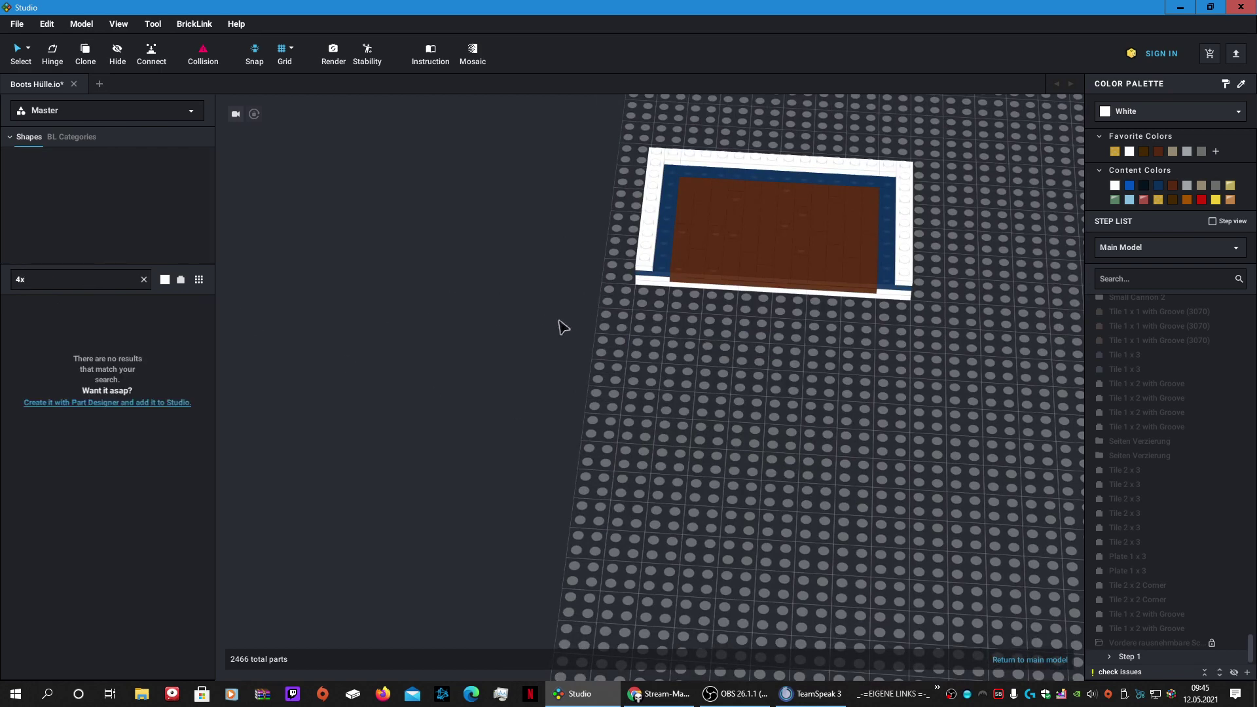
{"action": "right_click_drag", "start_coordinate": [563, 327], "coordinate": [613, 329]}
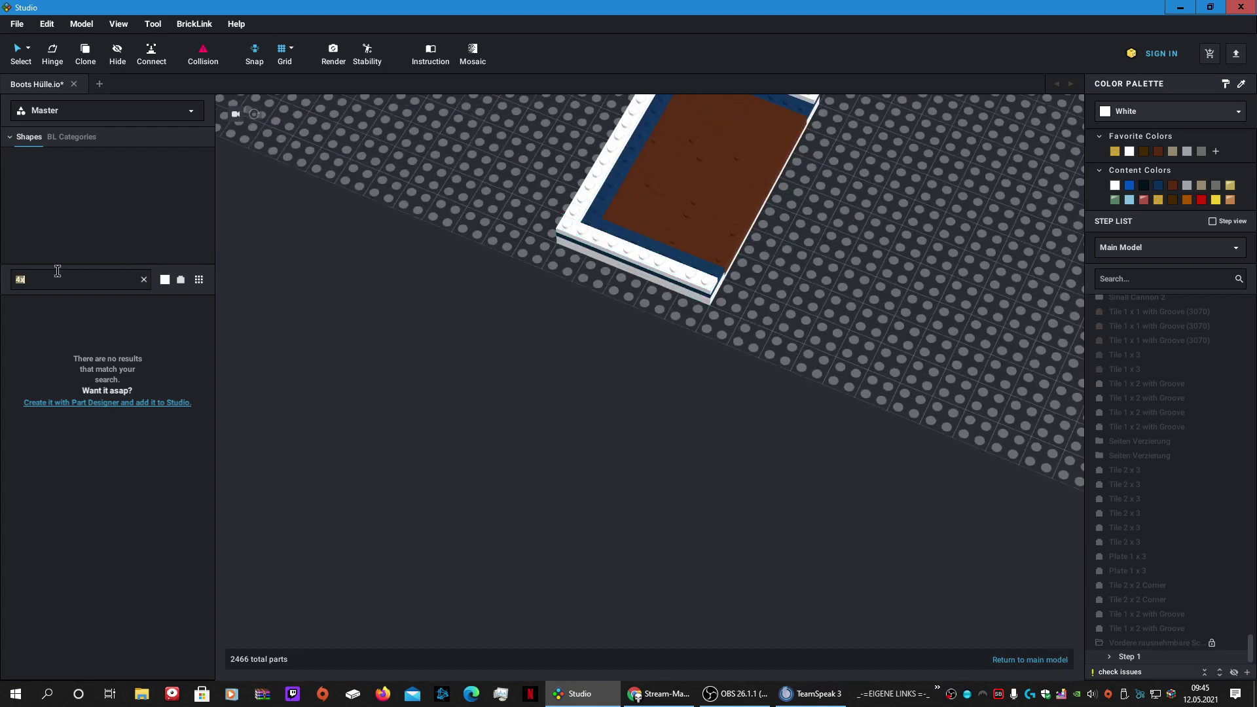
{"action": "type", "text": "10"}
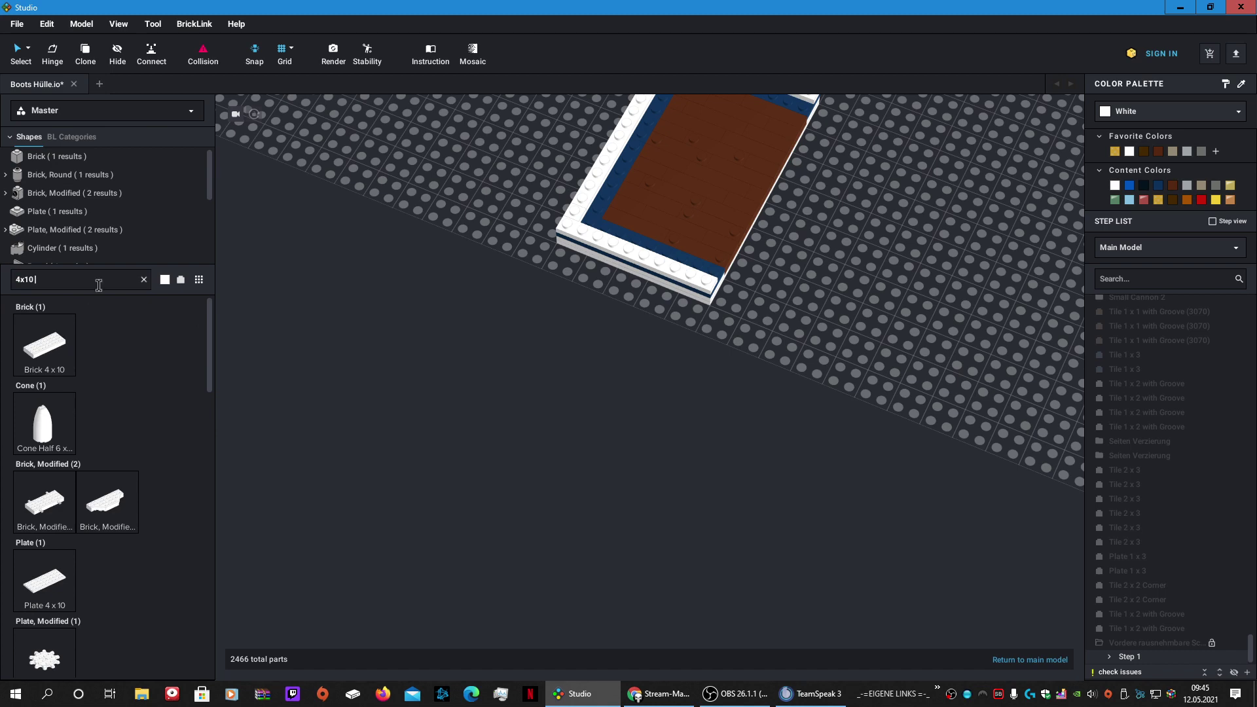
{"action": "type", "text": " plate"}
{"action": "left_click_drag", "start_coordinate": [79, 341], "coordinate": [779, 432]}
{"action": "right_click_drag", "start_coordinate": [779, 432], "coordinate": [744, 434]}
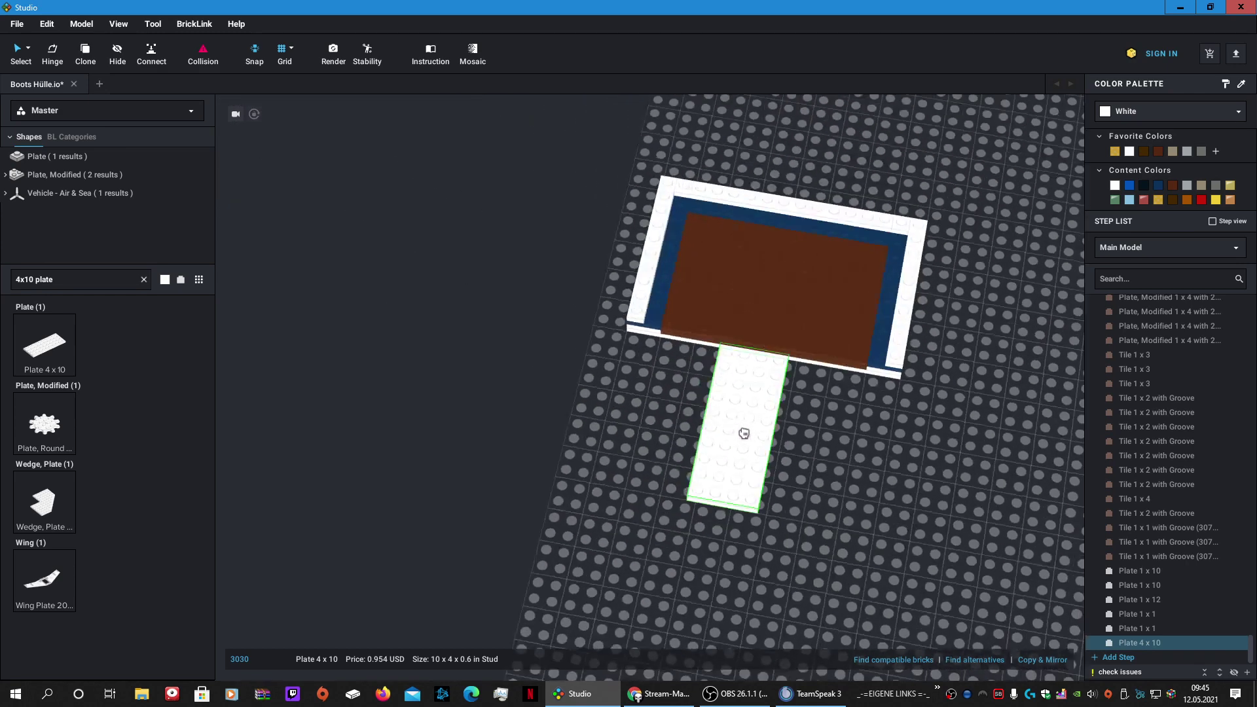
{"action": "mouse_move", "coordinate": [743, 435]}
{"action": "left_mouse_down"}
{"action": "mouse_move", "coordinate": [708, 448]}
{"action": "mouse_move", "coordinate": [741, 457]}
{"action": "left_mouse_up"}
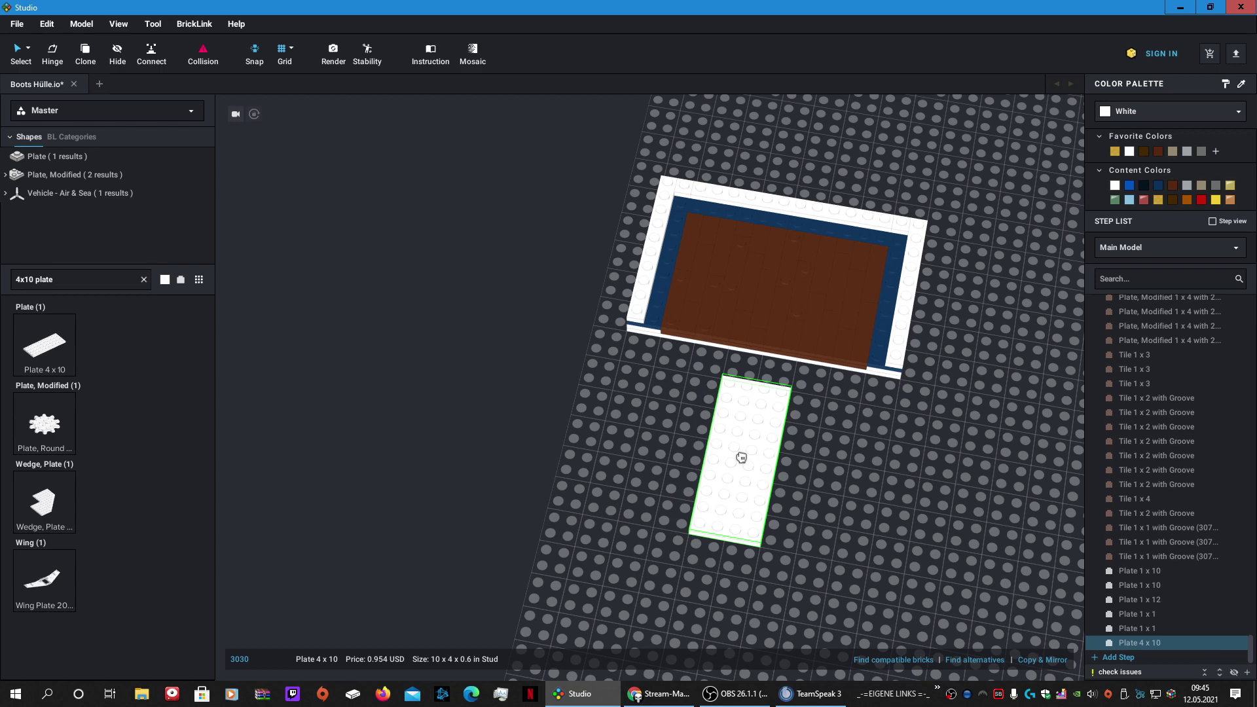
{"action": "left_click", "coordinate": [741, 457]}
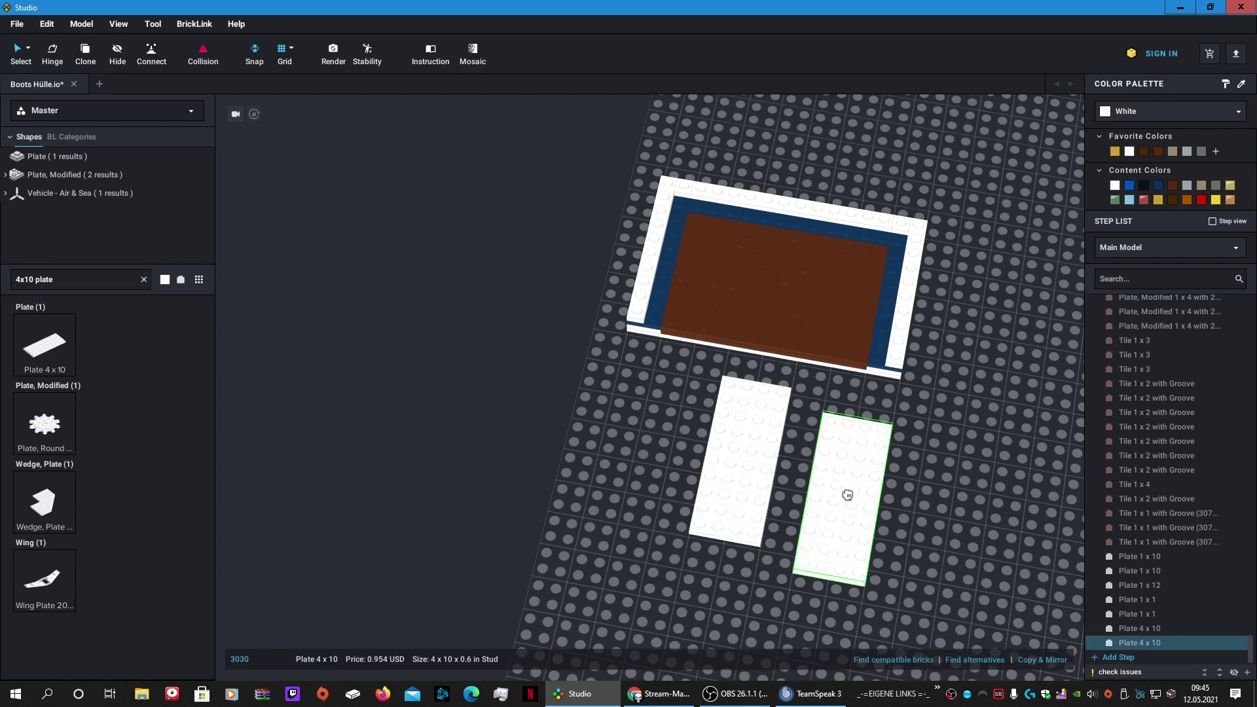
{"action": "key", "text": "Escape"}
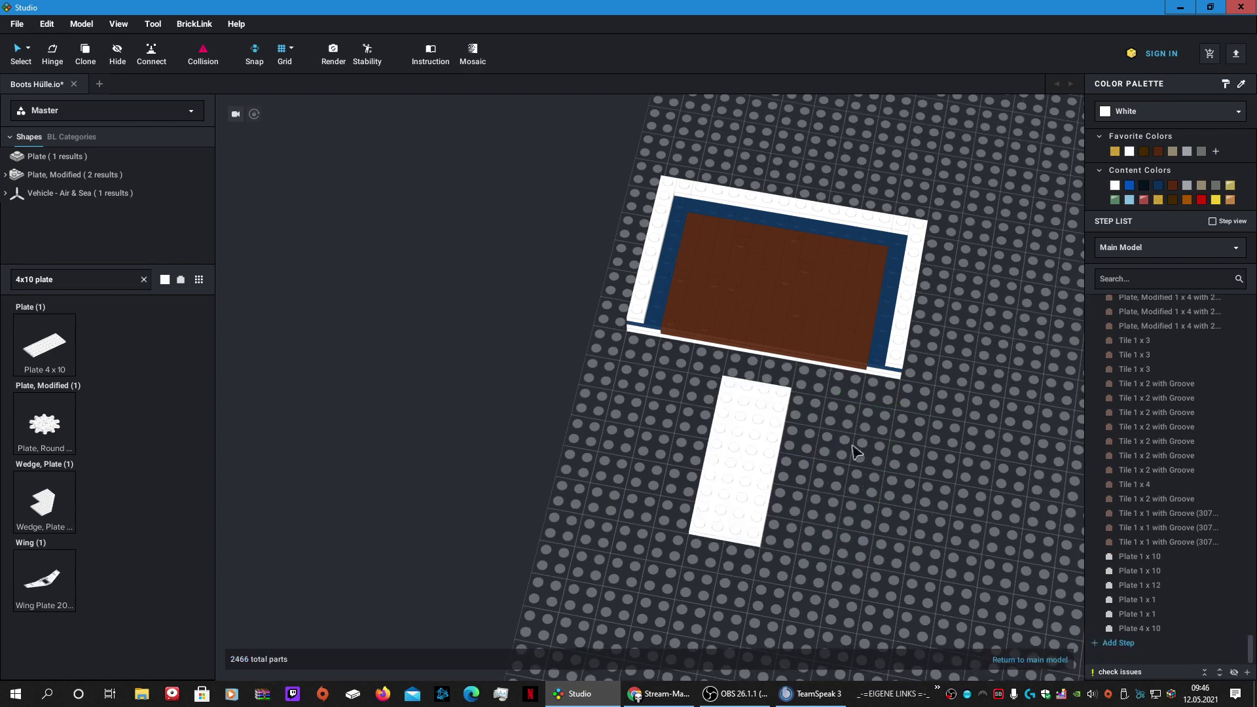
Step: Place two white Plate 2 x 10 parallel to the 4 x 10 plate, one on each side with a four-stud gap
{"action": "left_click", "coordinate": [115, 281]}
{"action": "type", "text": "2x10"}
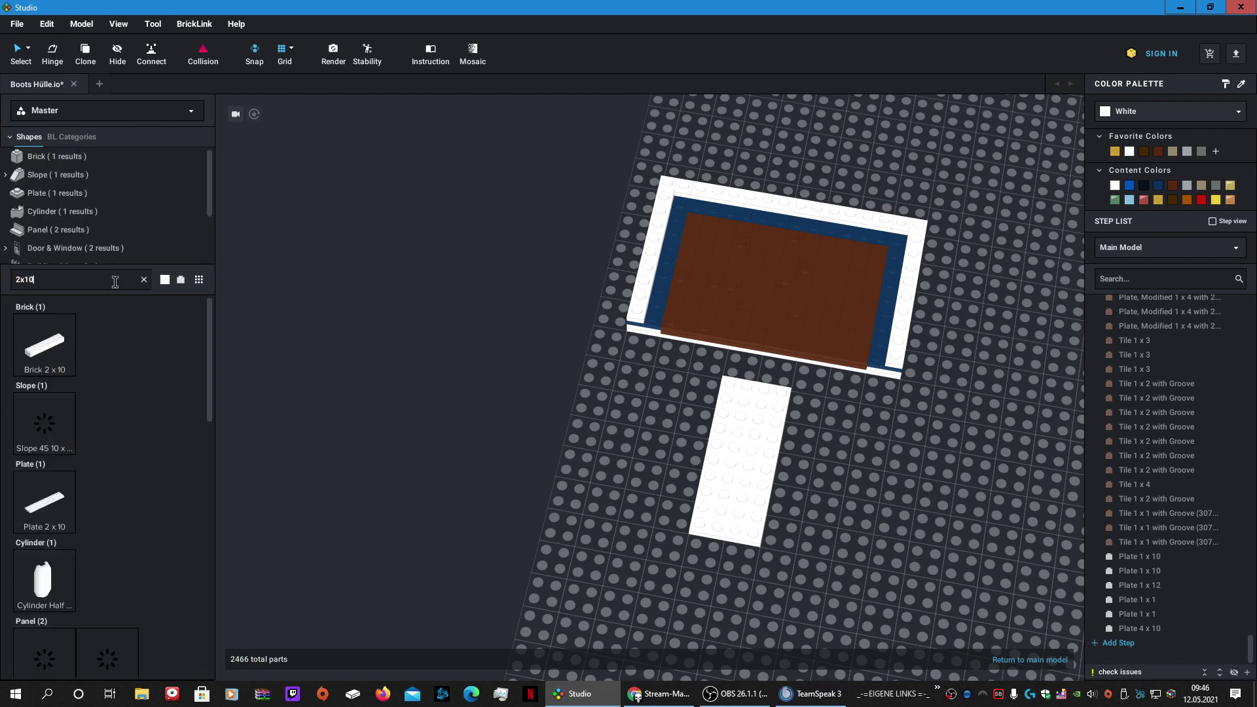
{"action": "type", "text": " plate"}
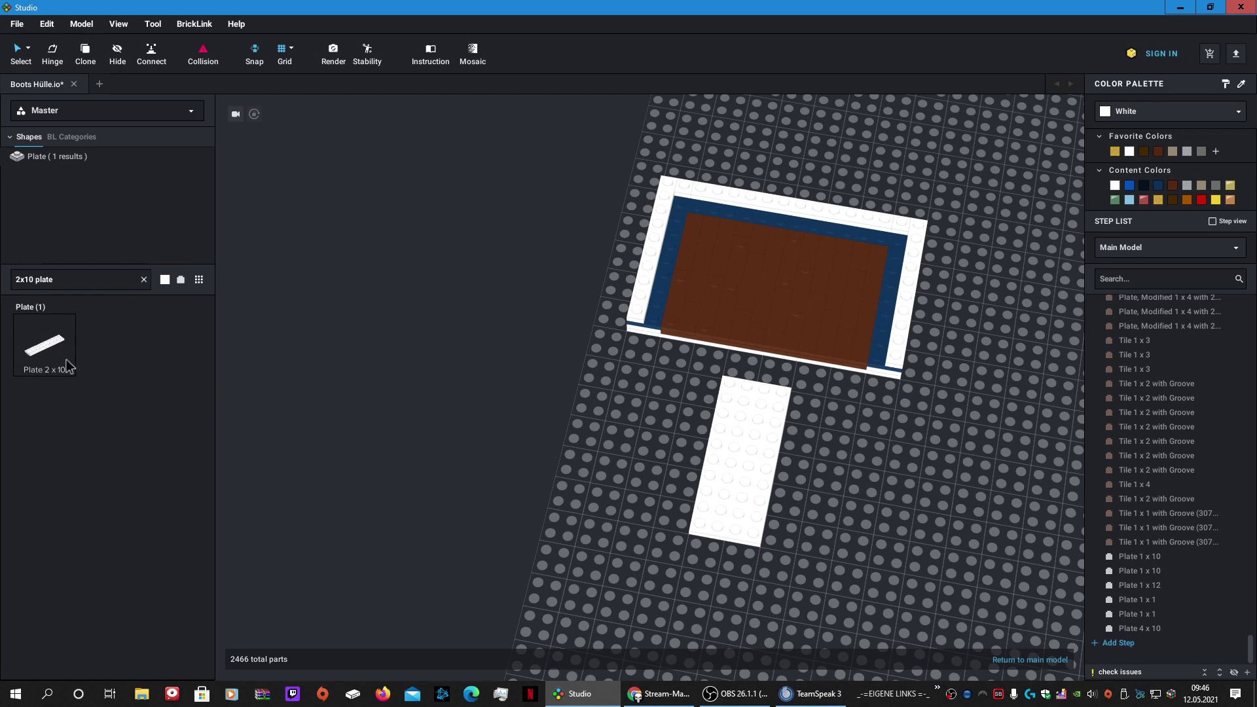
{"action": "left_click_drag", "start_coordinate": [68, 365], "coordinate": [861, 485]}
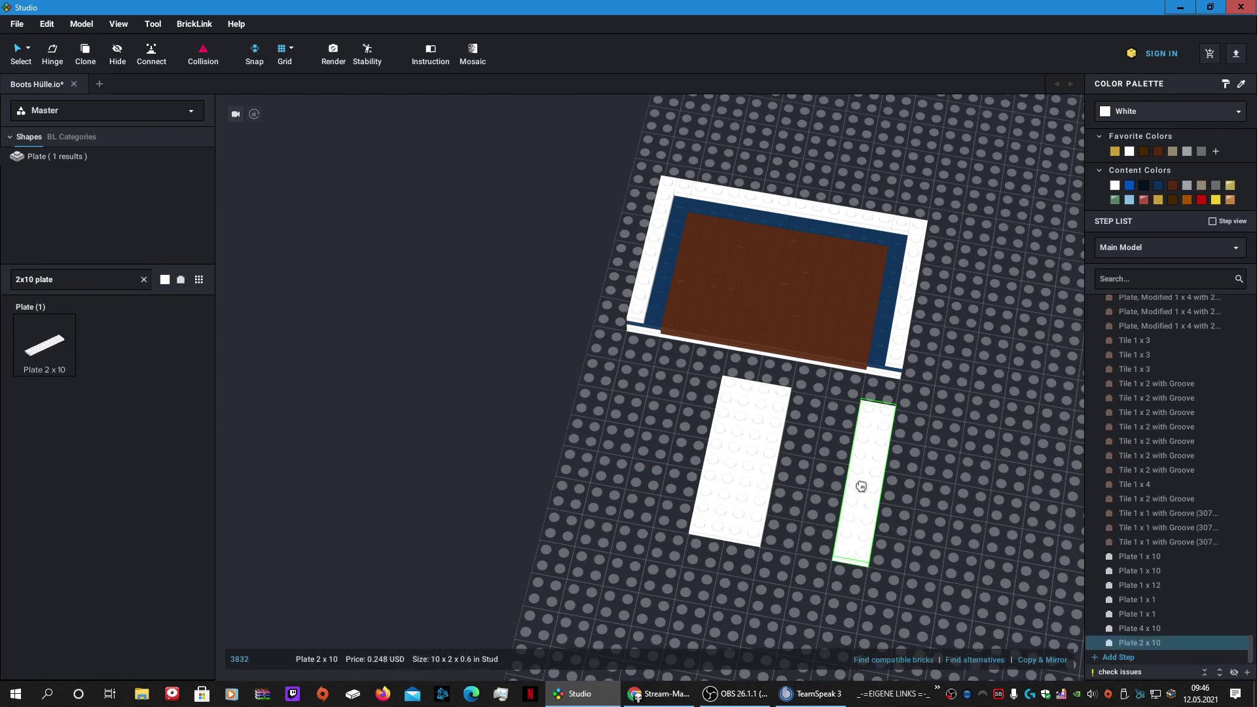
{"action": "left_click", "coordinate": [861, 485]}
{"action": "left_click", "coordinate": [623, 439]}
{"action": "right_click_drag", "start_coordinate": [669, 510], "coordinate": [640, 521]}
{"action": "key", "text": "Escape"}
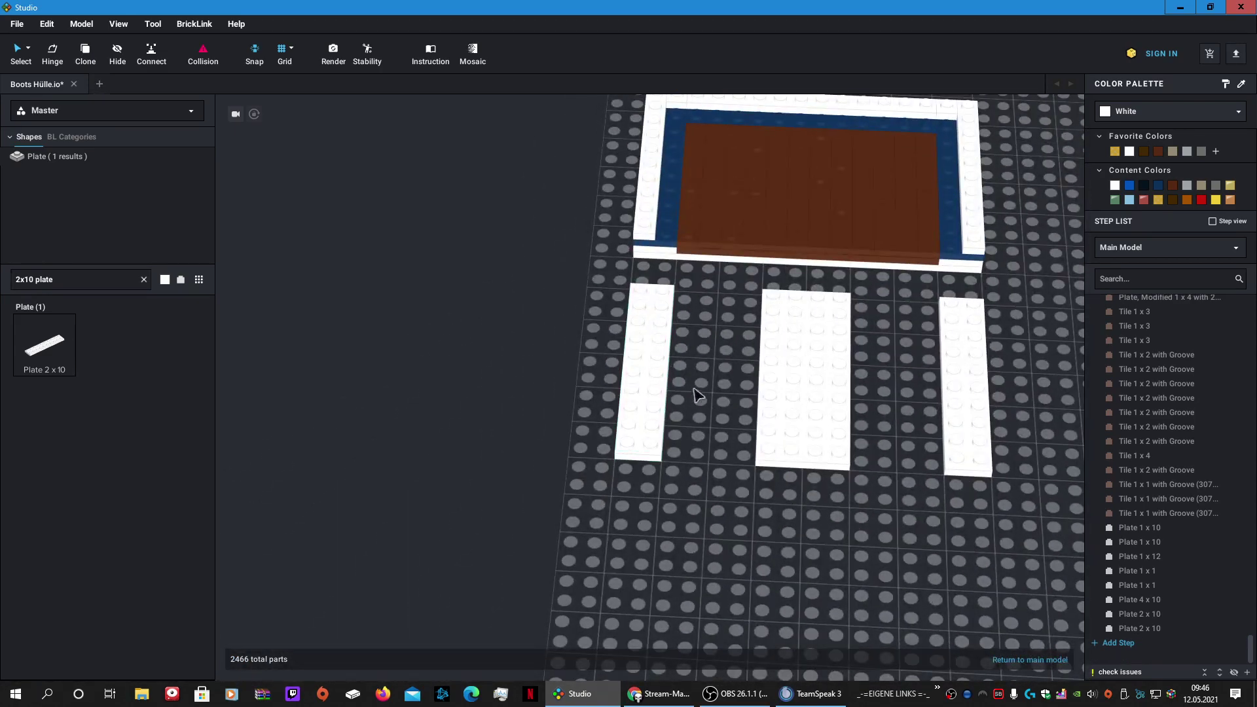
{"action": "right_click_drag", "start_coordinate": [695, 389], "coordinate": [700, 398]}
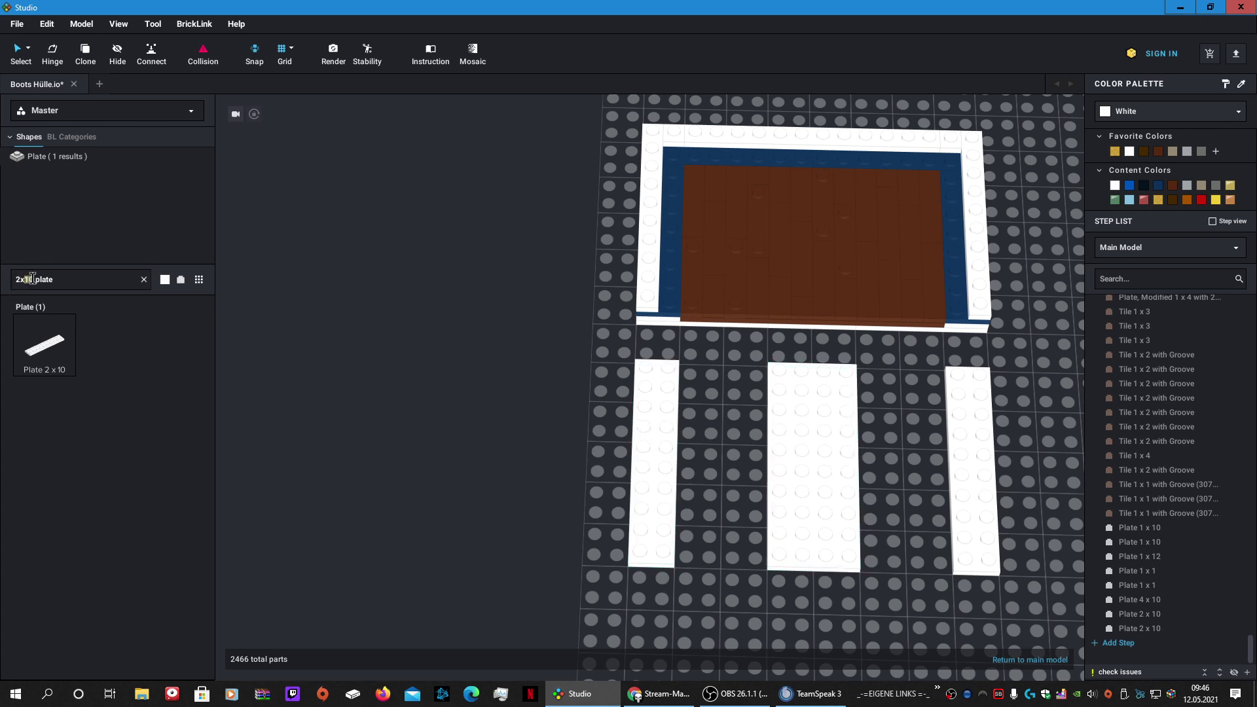
{"action": "type", "text": "6"}
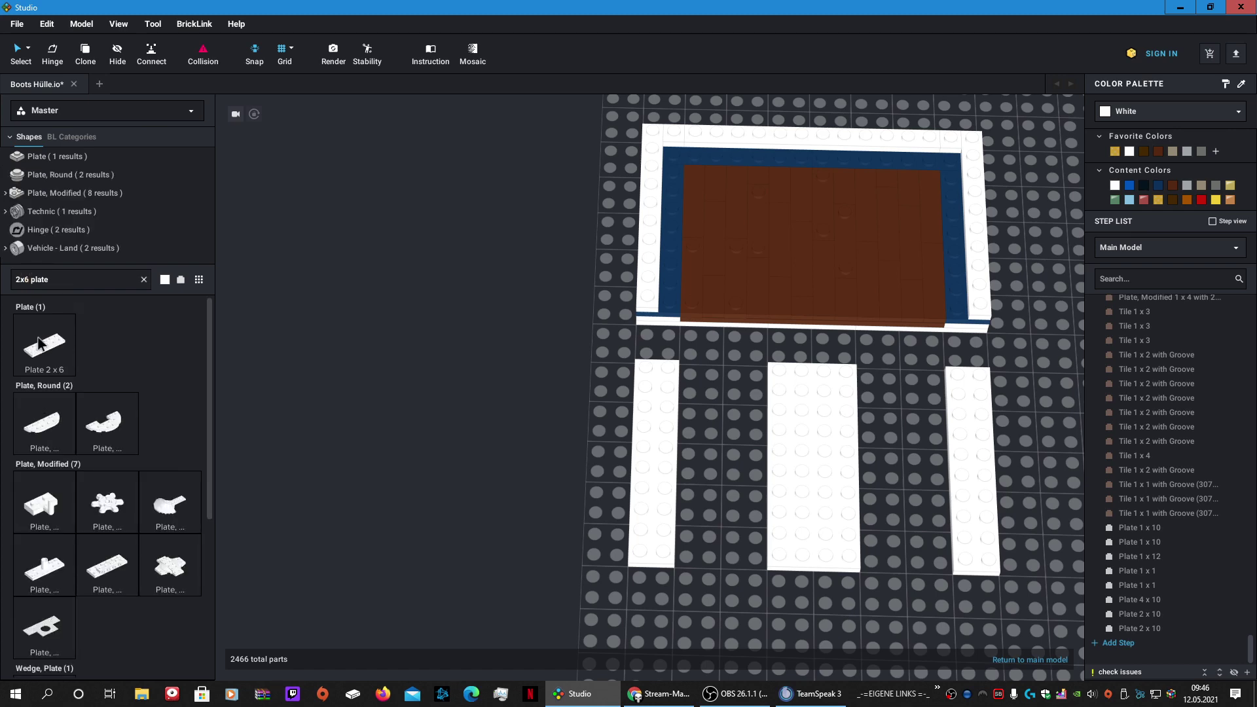
{"action": "left_click_drag", "start_coordinate": [40, 341], "coordinate": [713, 474]}
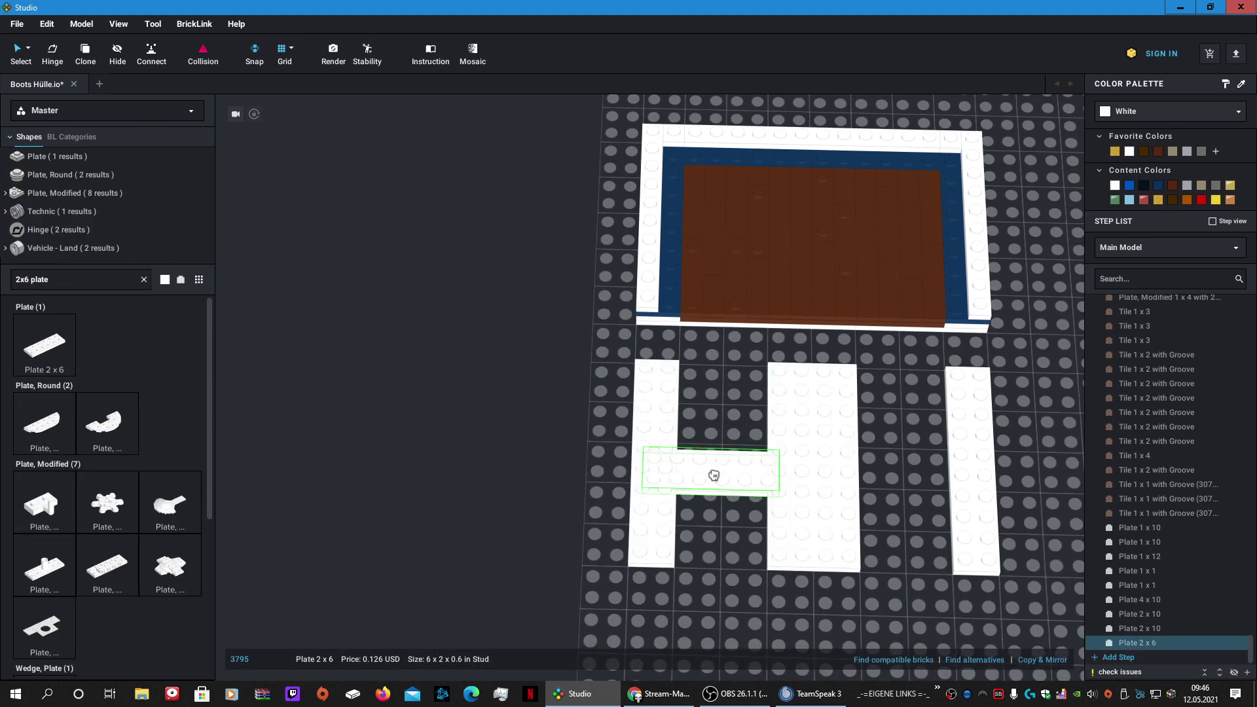
{"action": "key", "text": "Delete"}
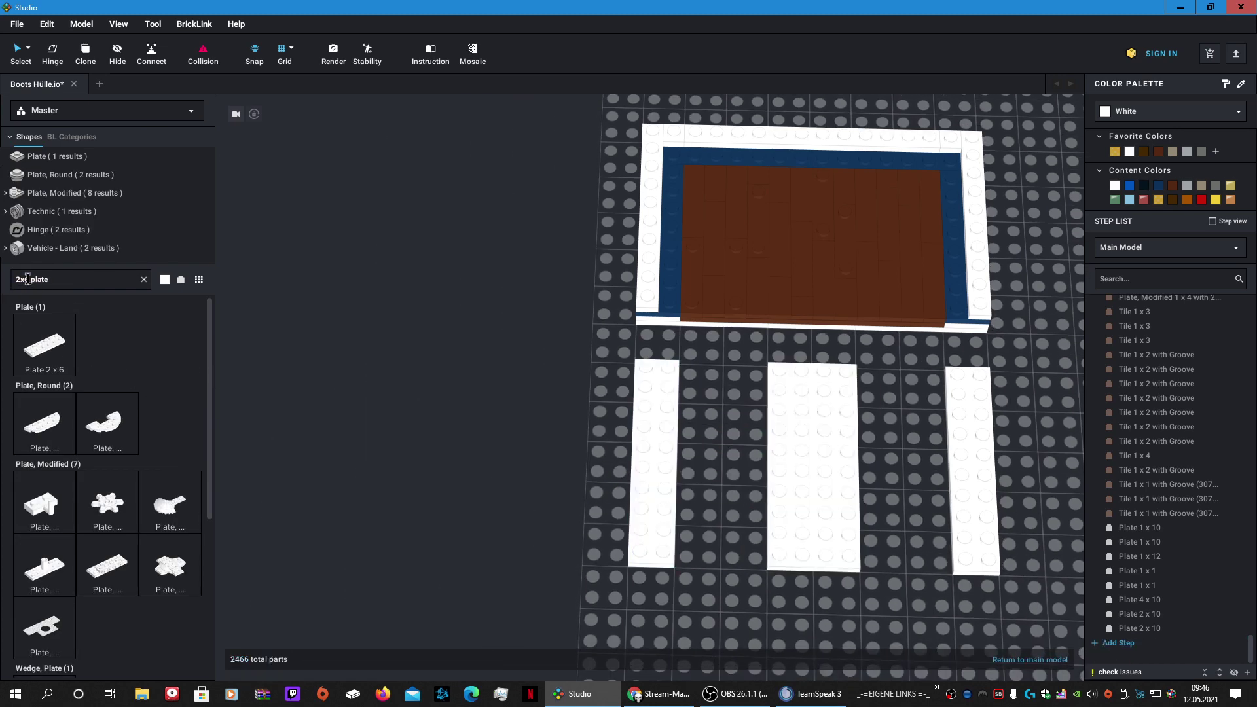
Step: Lay two white Plate 2 x 8 end to end across the middle of the three parallel plates as a crossbar
{"action": "key", "text": "BackSpace"}
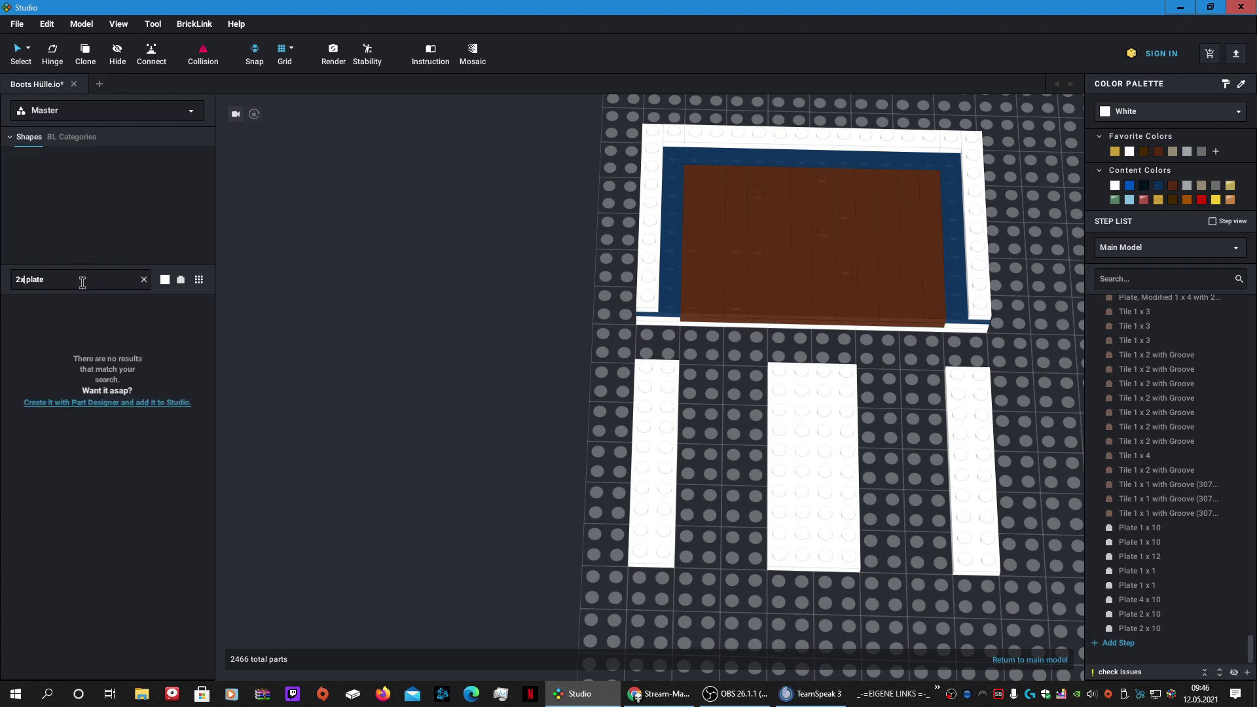
{"action": "type", "text": "8"}
{"action": "left_click_drag", "start_coordinate": [44, 424], "coordinate": [729, 437]}
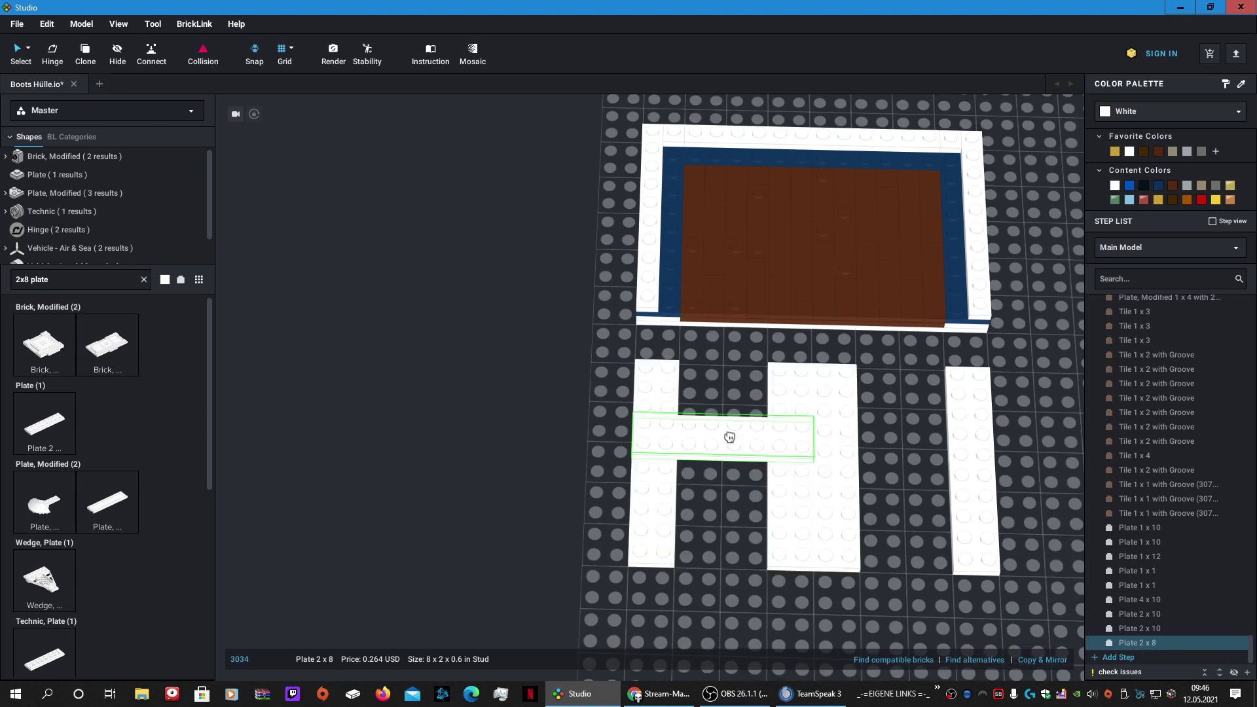
{"action": "key", "text": "ctrl+c"}
{"action": "key", "text": "ctrl+v"}
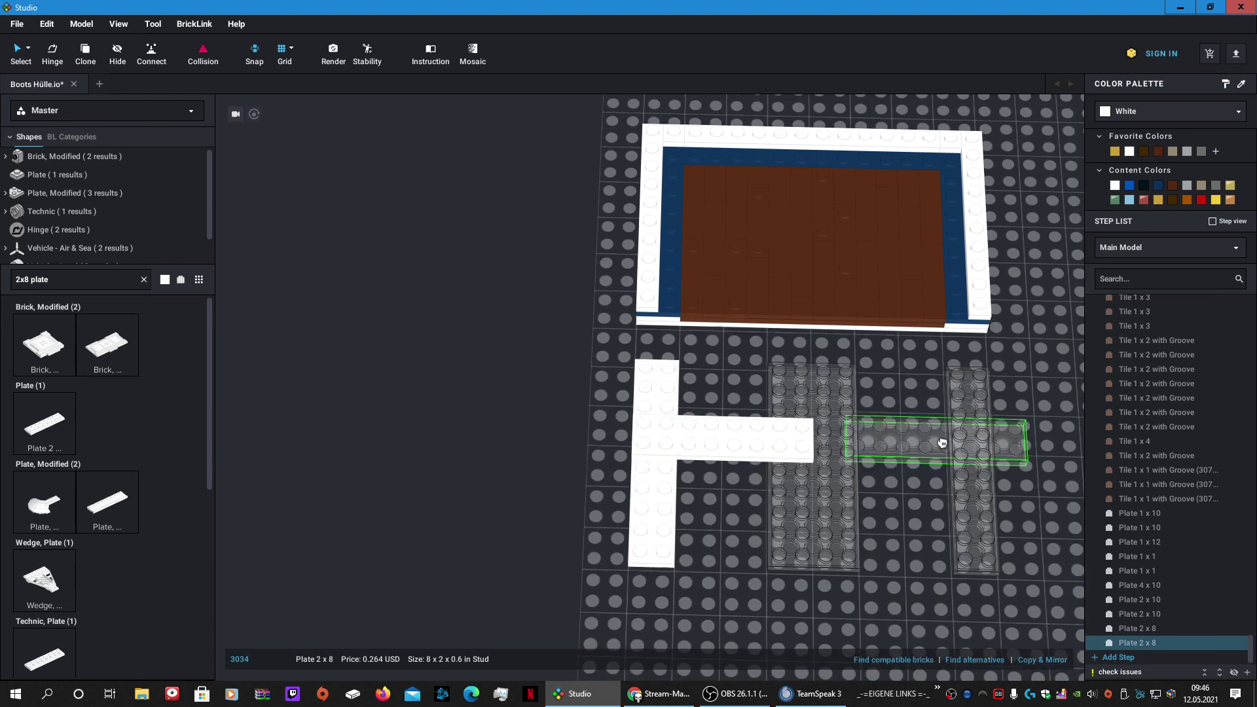
{"action": "left_click", "coordinate": [914, 444]}
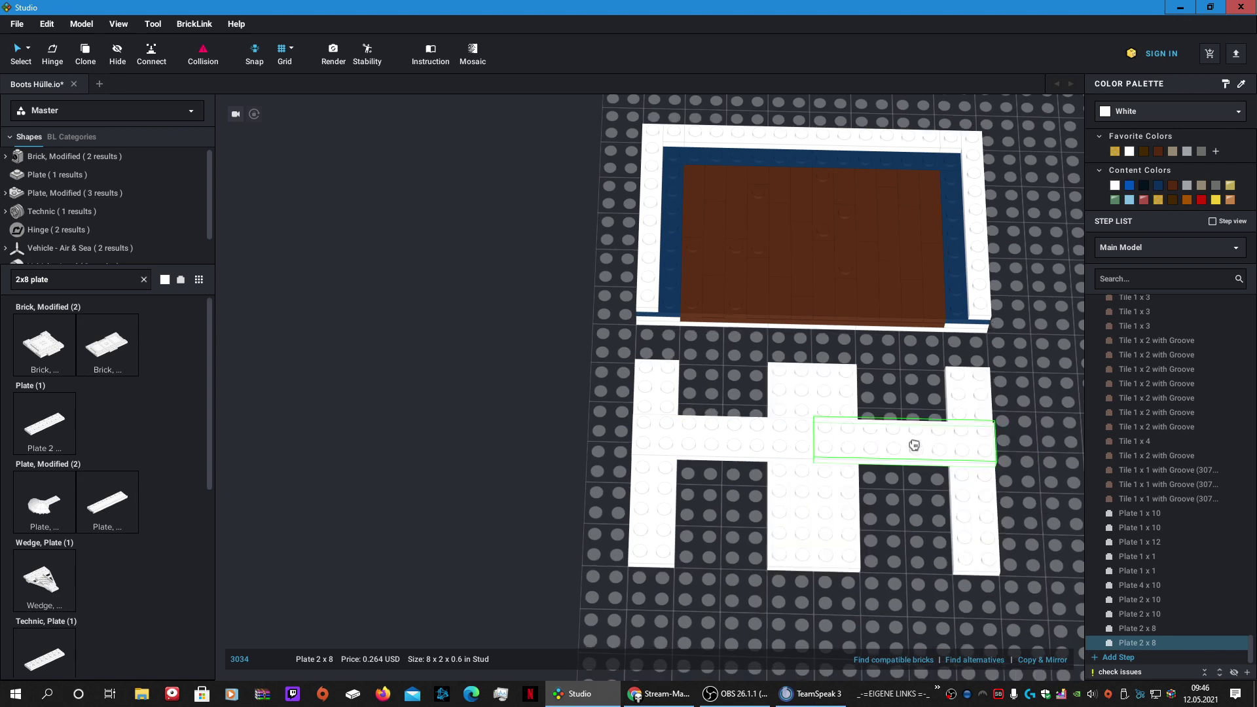
{"action": "mouse_move", "coordinate": [725, 445]}
{"action": "left_mouse_down"}
{"action": "mouse_move", "coordinate": [524, 443]}
{"action": "mouse_move", "coordinate": [724, 449]}
{"action": "mouse_move", "coordinate": [724, 465]}
{"action": "mouse_move", "coordinate": [724, 440]}
{"action": "mouse_move", "coordinate": [728, 465]}
{"action": "left_mouse_up"}
{"action": "left_click", "coordinate": [919, 466]}
{"action": "left_click", "coordinate": [508, 474]}
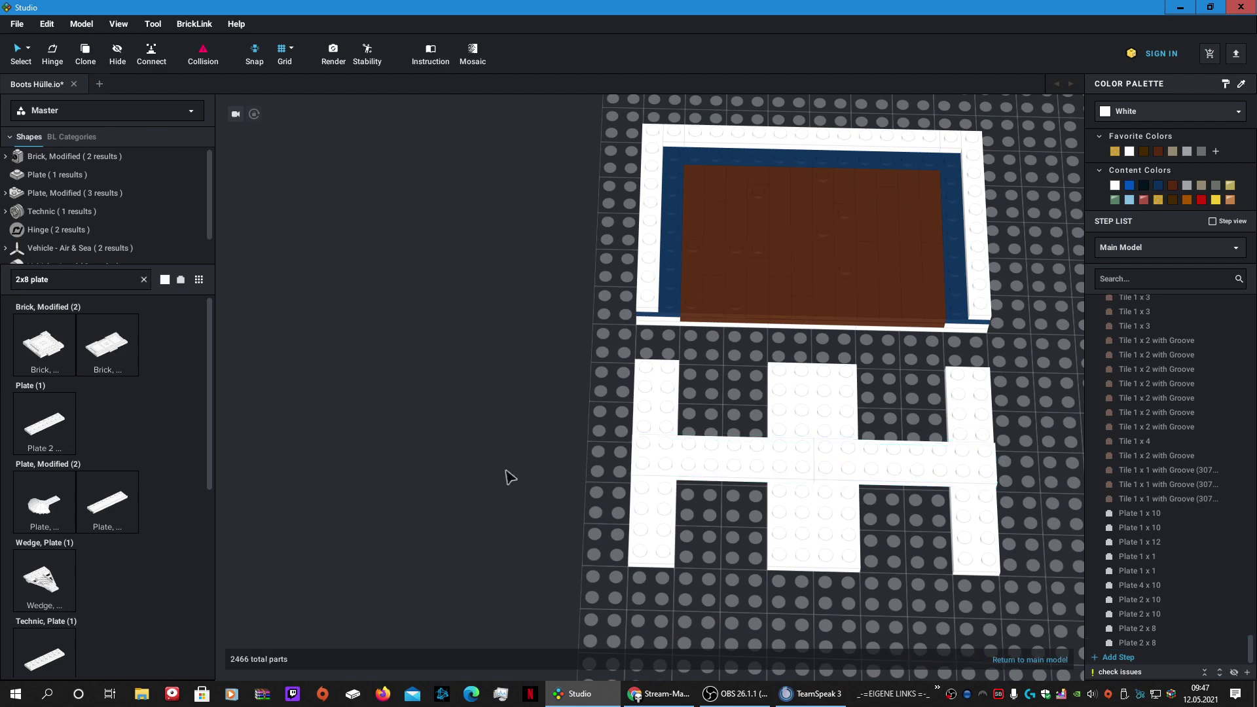
Step: Search for "4x6 plate" and fit a white Plate 4 x 6 under the crossbar in each of the two gaps facing the deck
{"action": "right_click_drag", "start_coordinate": [508, 474], "coordinate": [625, 629]}
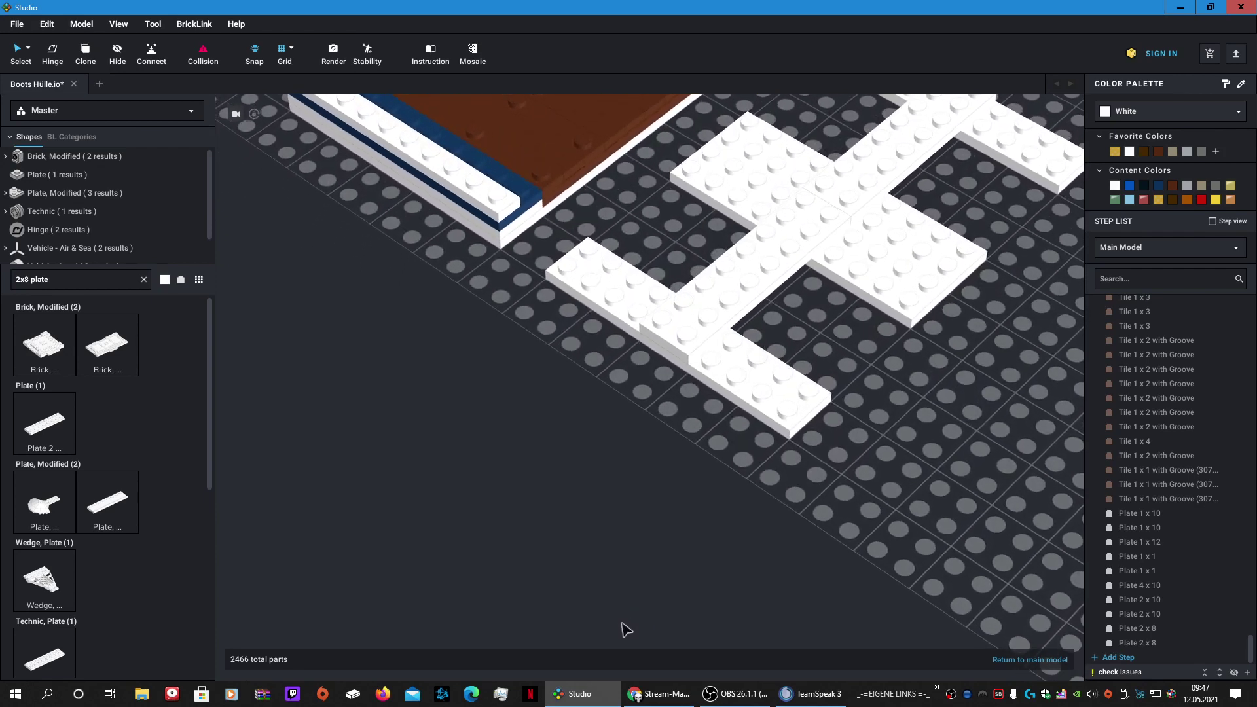
{"action": "right_click_drag", "start_coordinate": [439, 500], "coordinate": [523, 532]}
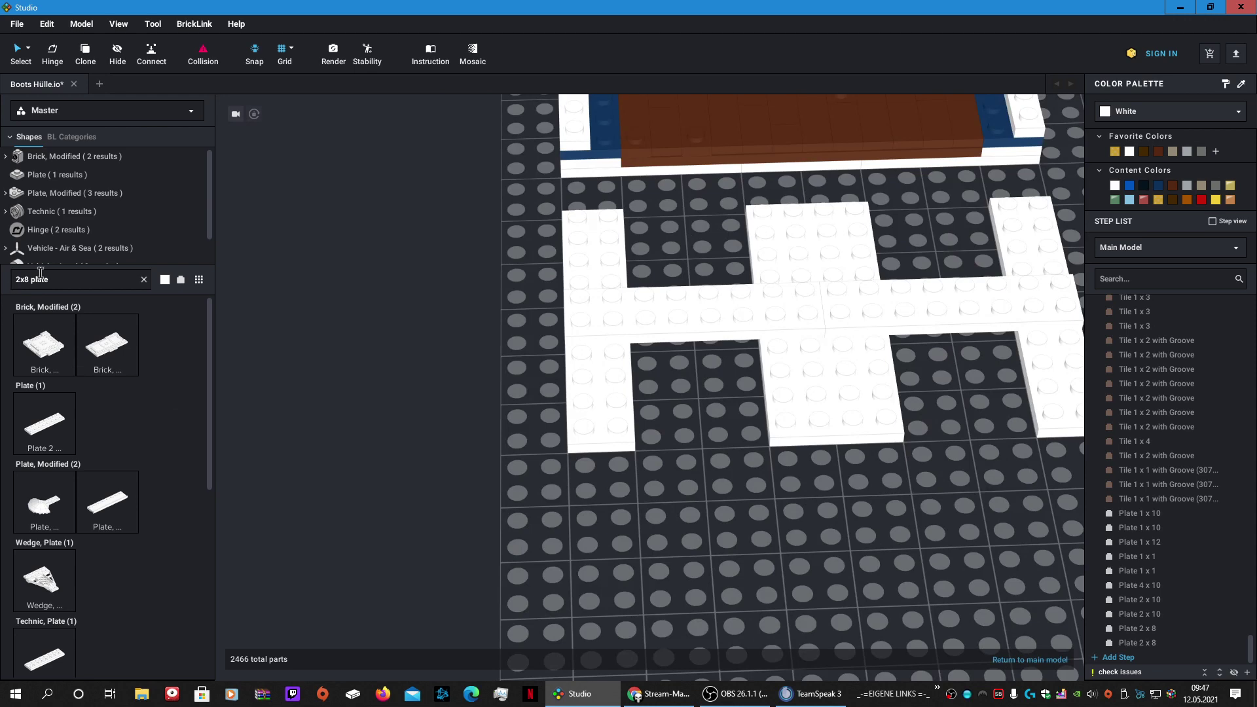
{"action": "type", "text": "2x2"}
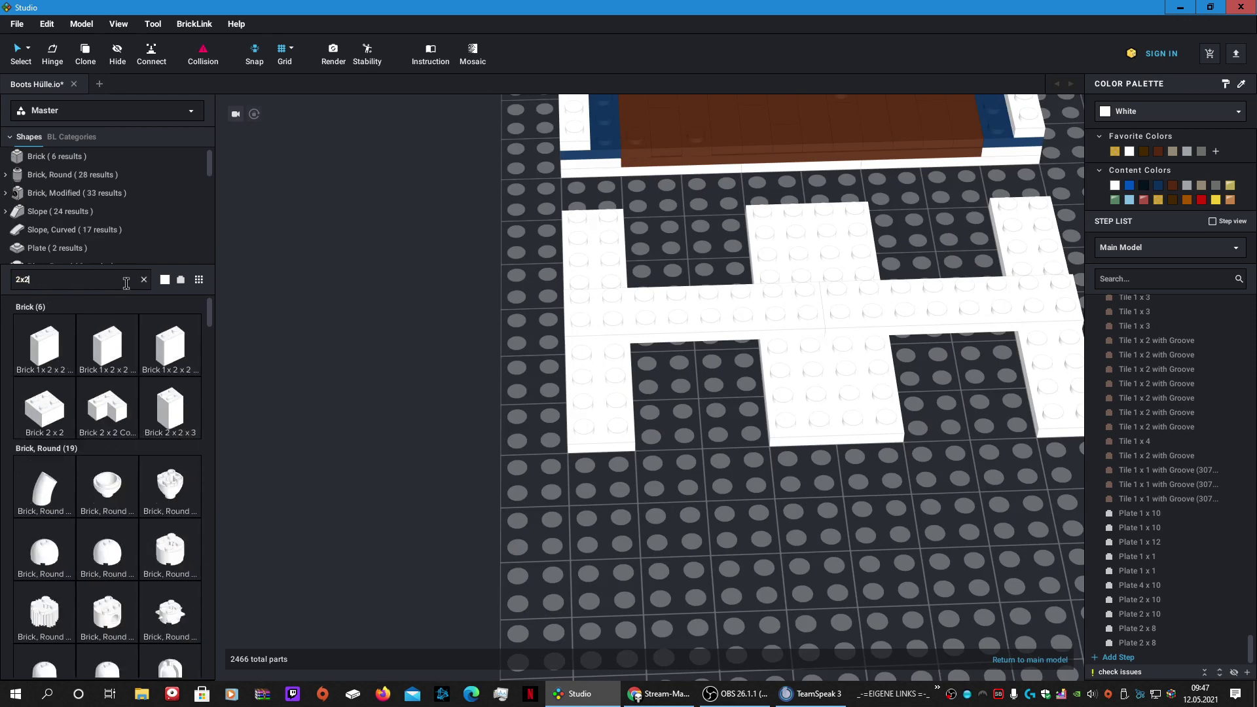
{"action": "right_click_drag", "start_coordinate": [325, 374], "coordinate": [326, 393]}
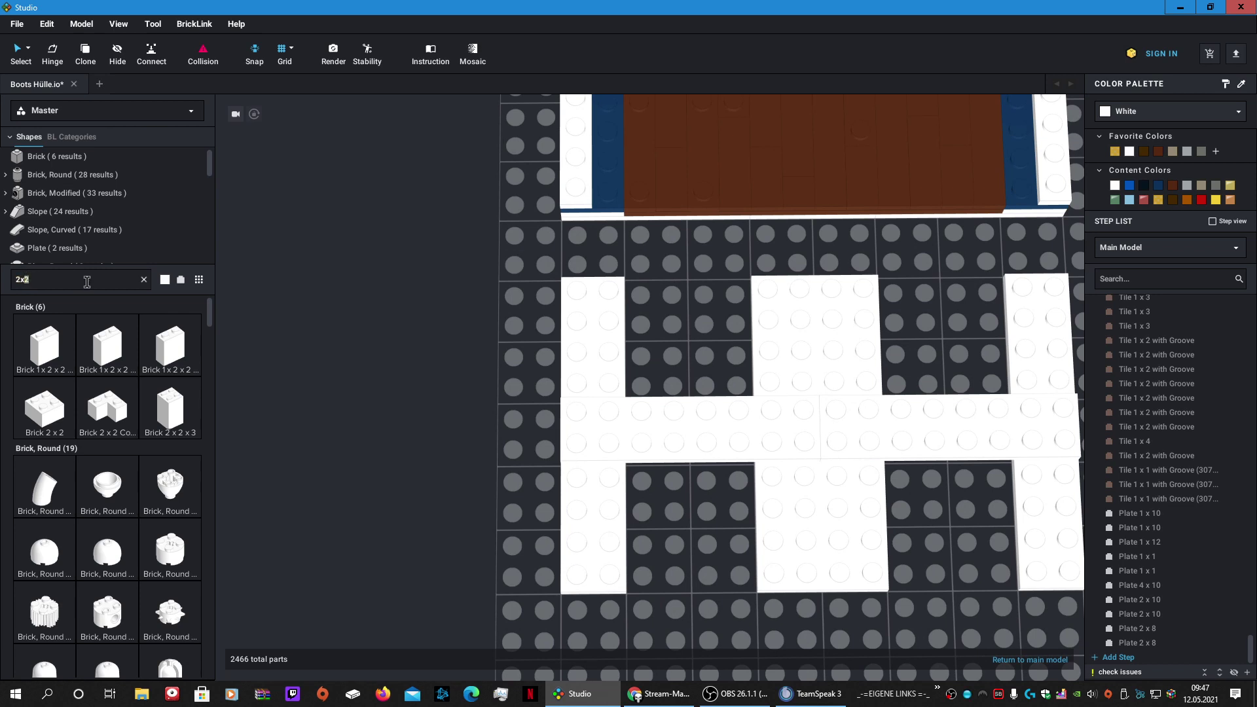
{"action": "type", "text": "6"}
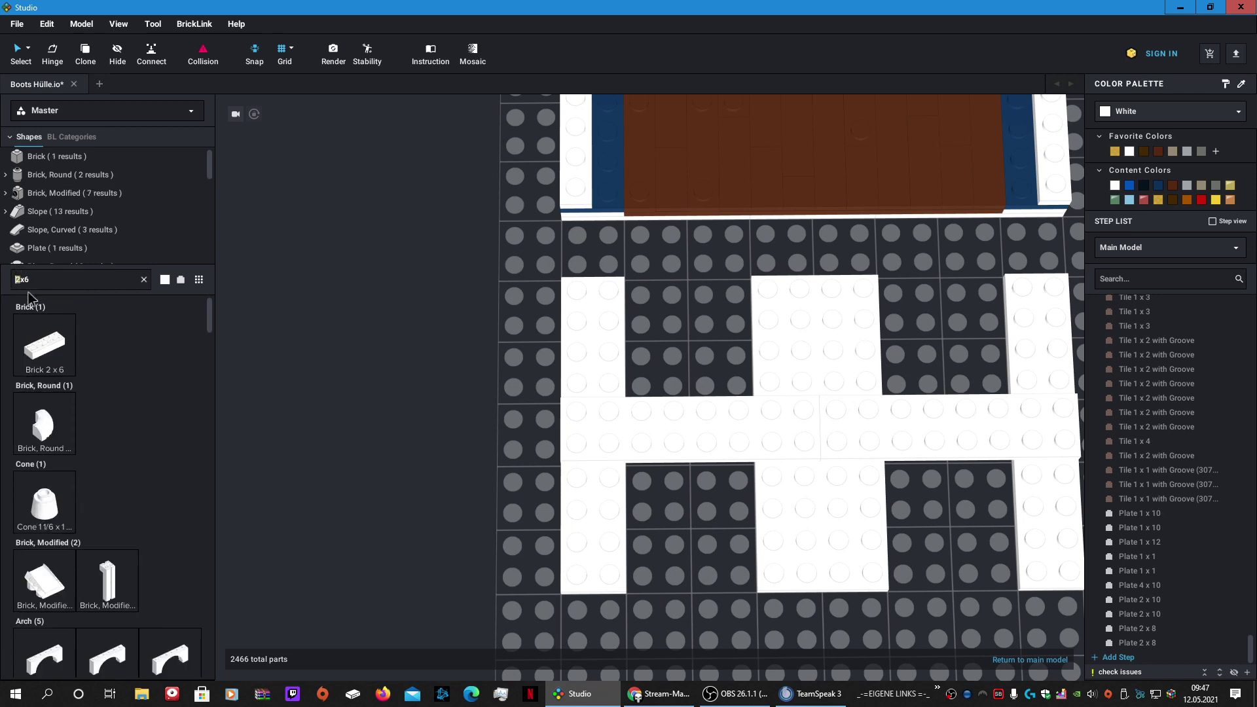
{"action": "type", "text": "4"}
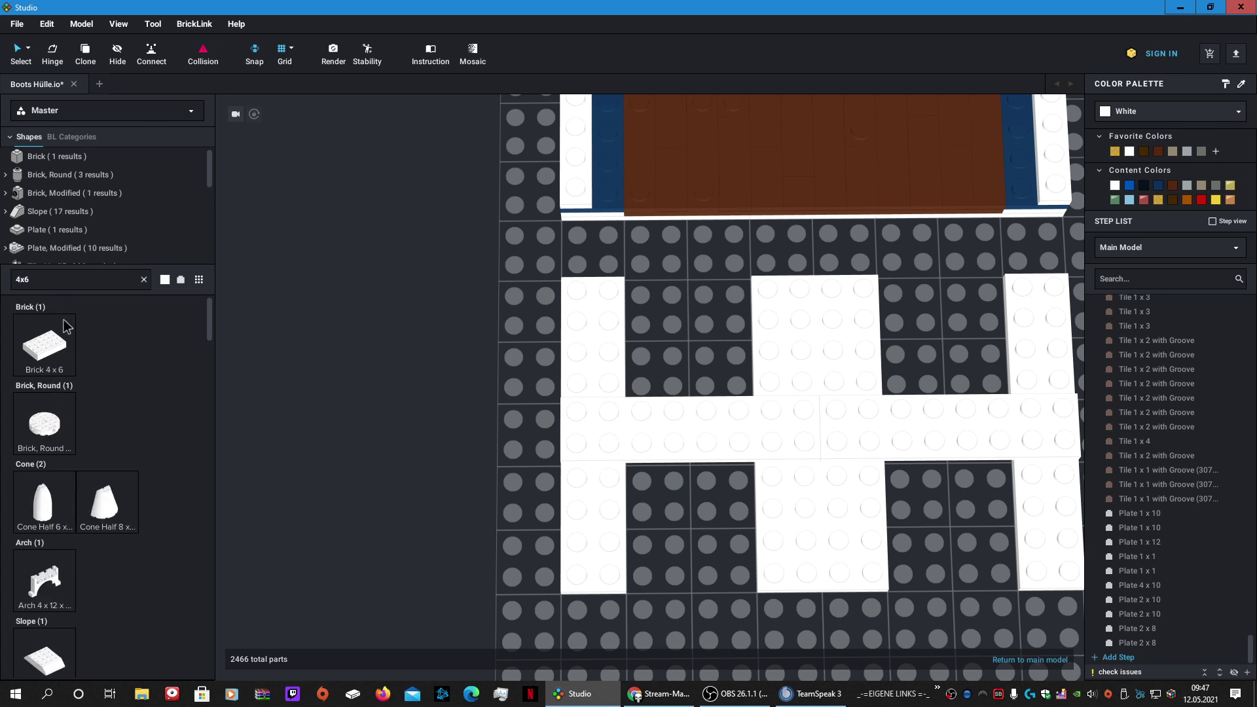
{"action": "type", "text": " plate"}
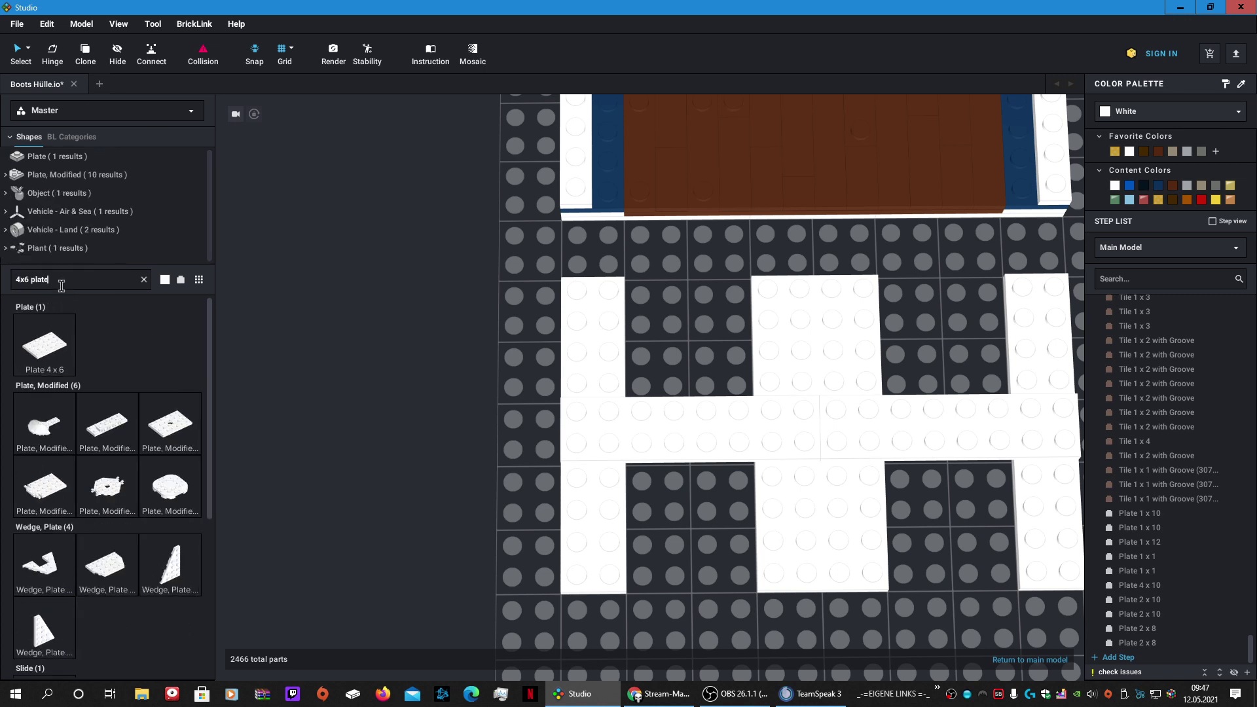
{"action": "key", "text": "Right"}
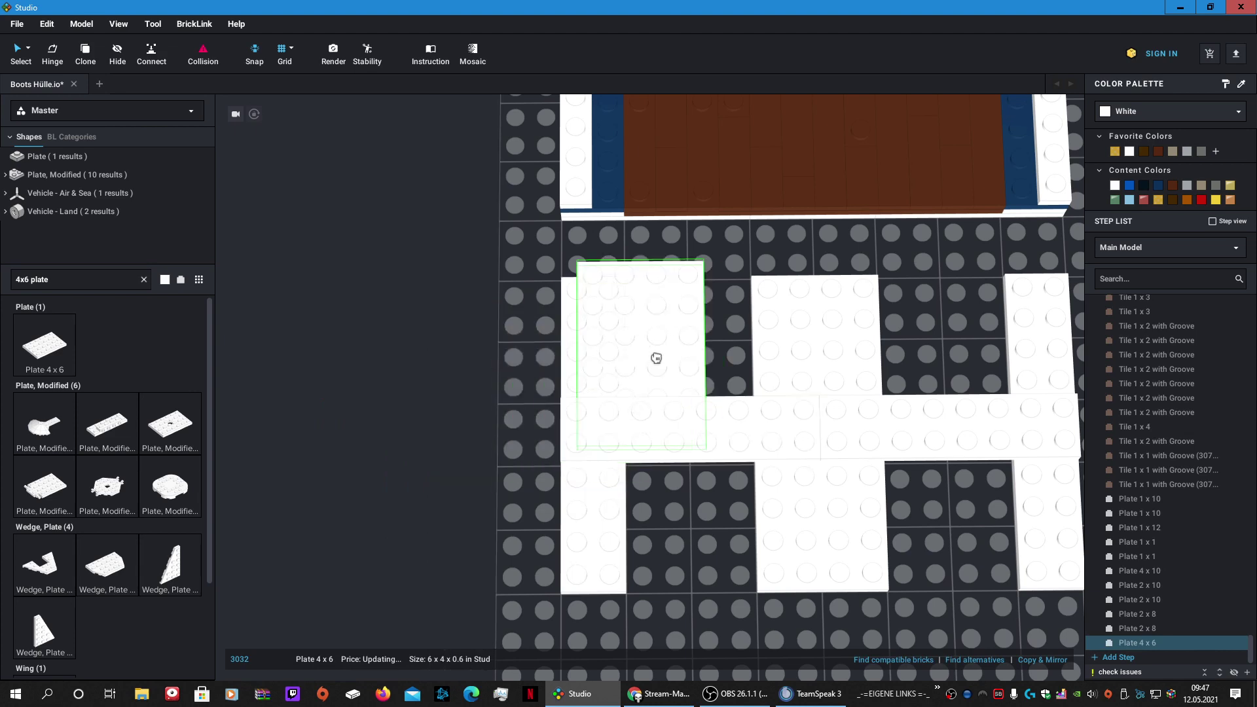
{"action": "right_click_drag", "start_coordinate": [689, 585], "coordinate": [695, 529]}
{"action": "left_click_drag", "start_coordinate": [696, 529], "coordinate": [694, 208]}
{"action": "left_click", "coordinate": [696, 209]}
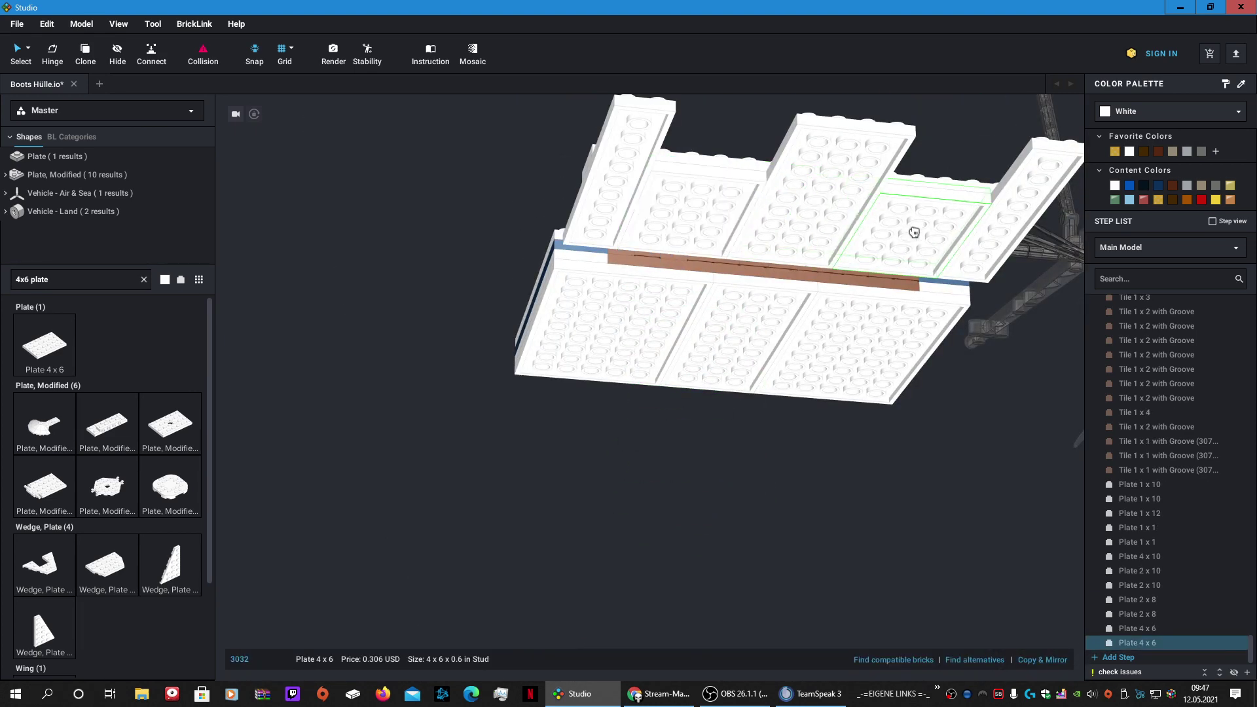
{"action": "left_click", "coordinate": [917, 228]}
{"action": "key", "text": "Escape"}
{"action": "right_click_drag", "start_coordinate": [376, 297], "coordinate": [434, 377]}
{"action": "left_click", "coordinate": [615, 343]}
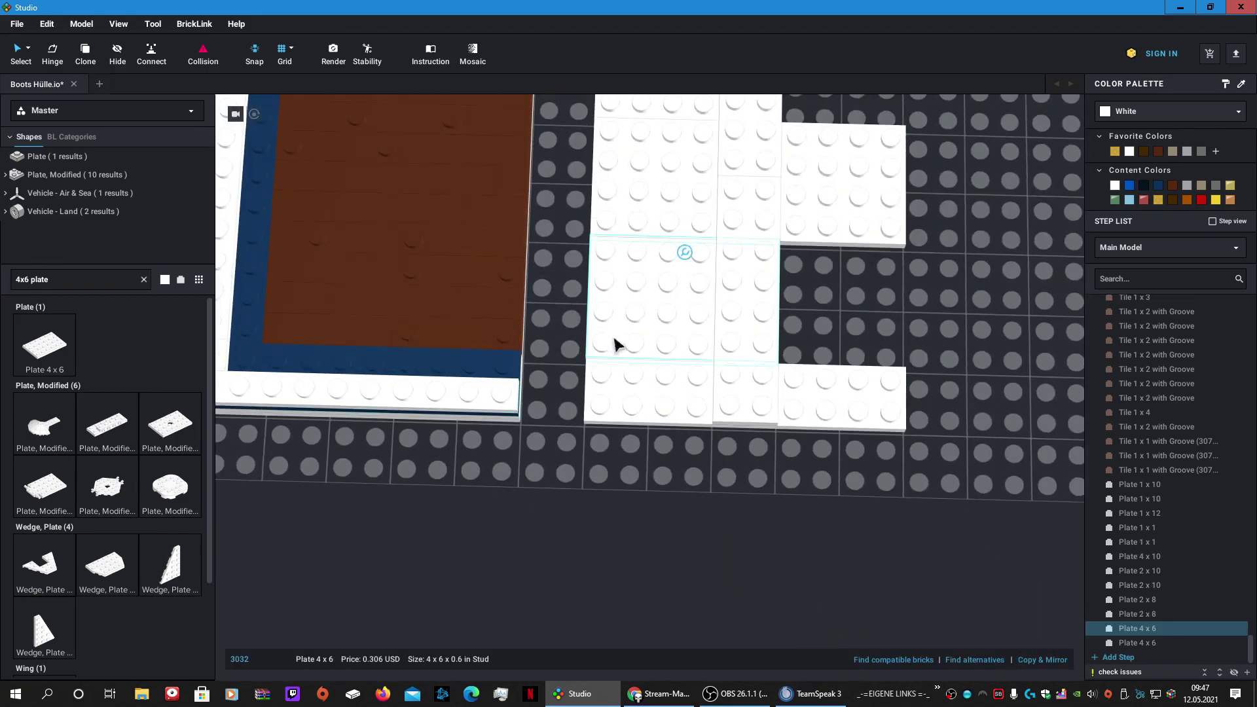
{"action": "key", "text": "c"}
{"action": "key", "text": "Right"}
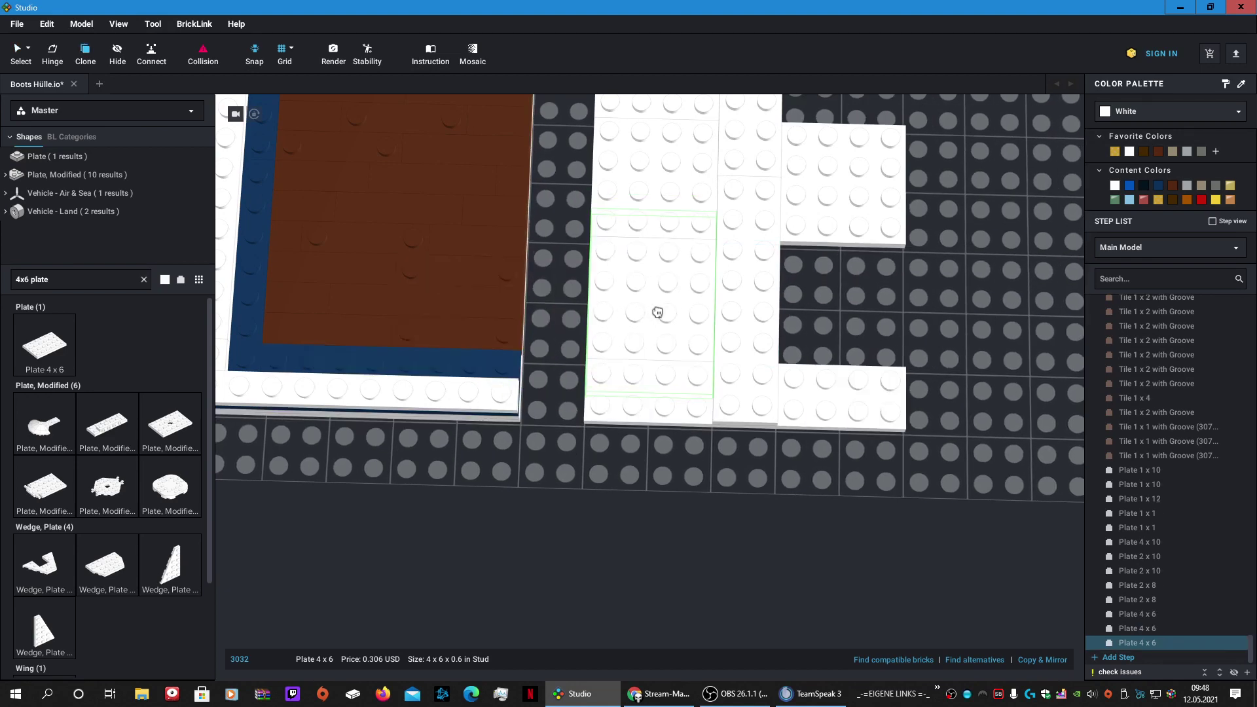
{"action": "key", "text": "Escape"}
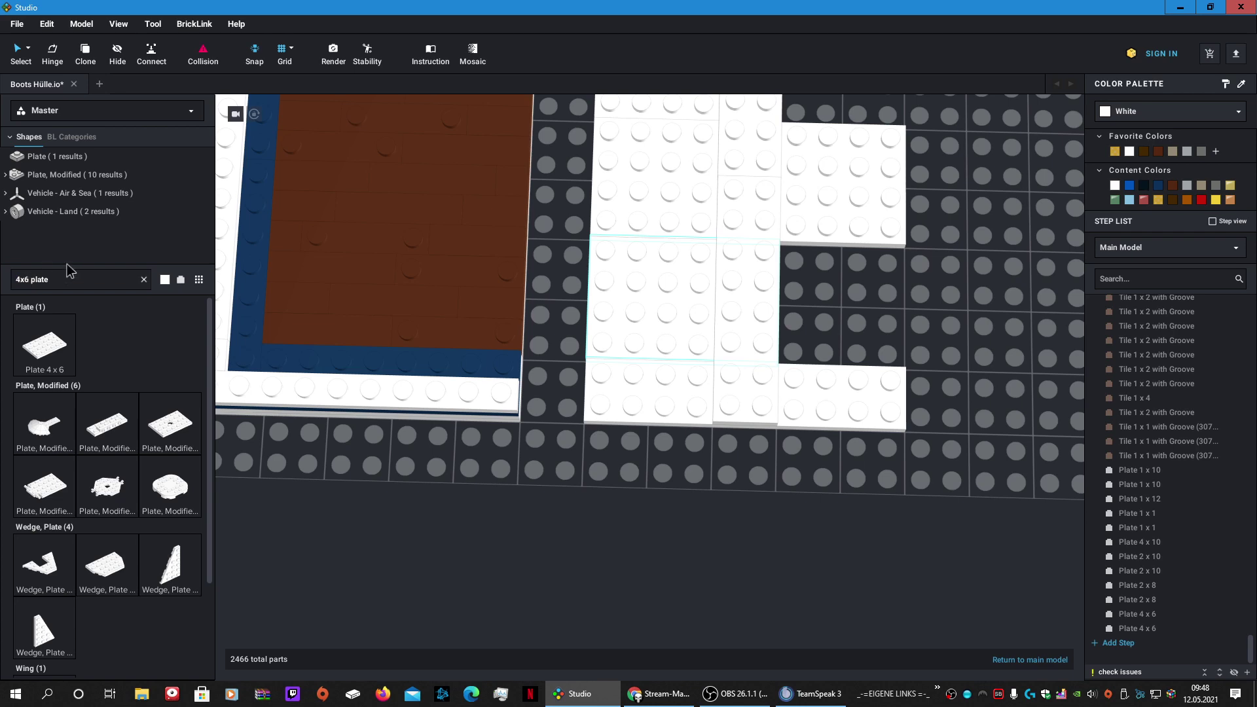
Step: Search for "4x8 plate" and lay two white Plate 4 x 8 end to end beside the crossbar, covering the side facing the deck
{"action": "key", "text": "BackSpace"}
{"action": "type", "text": "8"}
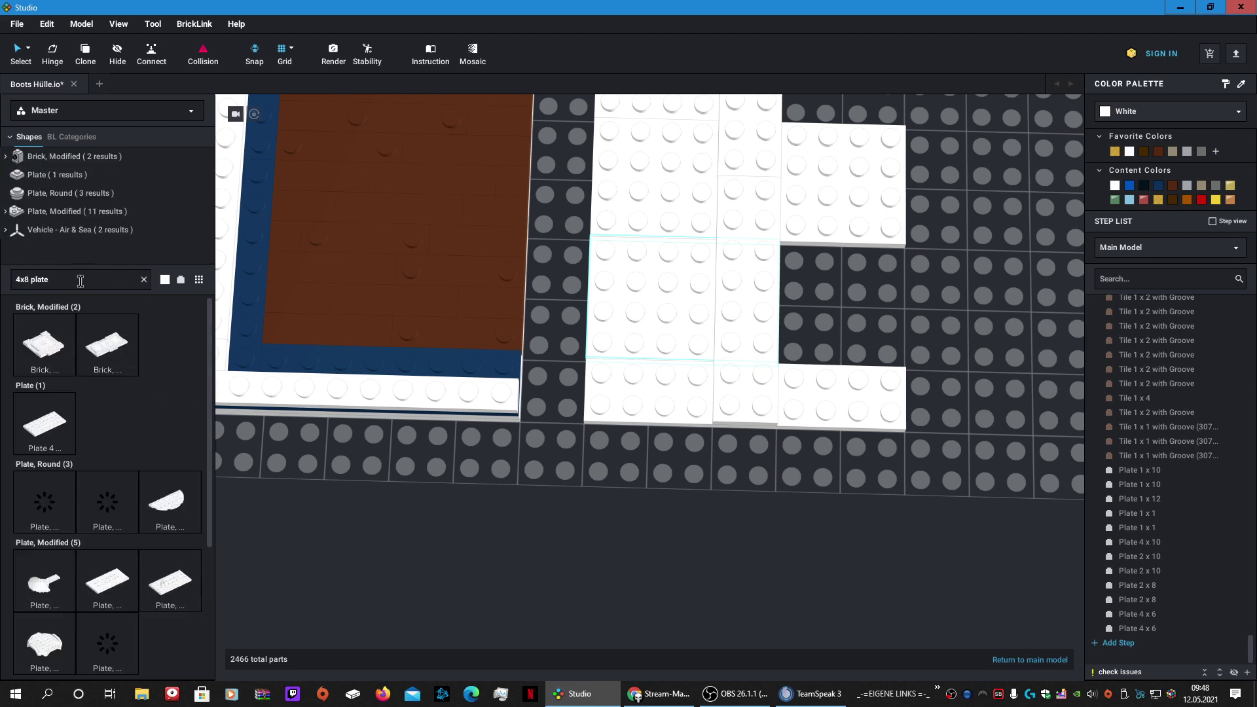
{"action": "left_click", "coordinate": [44, 422]}
{"action": "left_click", "coordinate": [650, 292]}
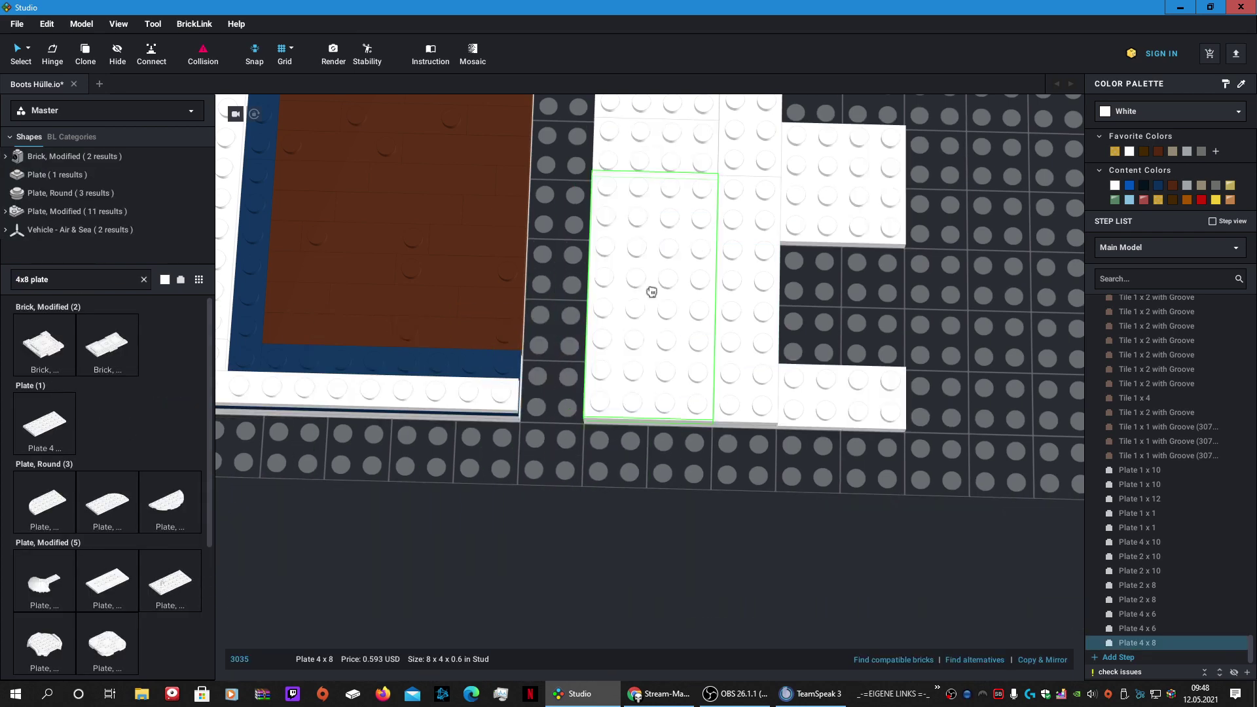
{"action": "scroll", "coordinate": [674, 318], "scroll_direction": "down", "scroll_amount": 5}
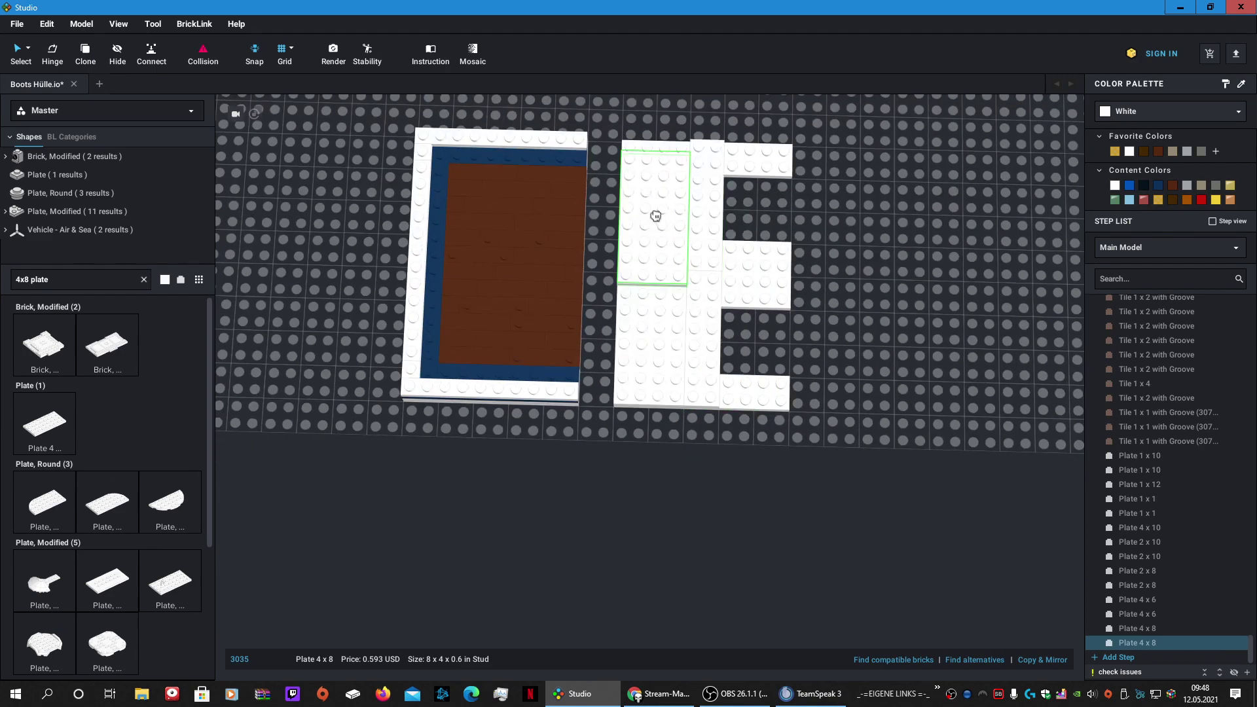
{"action": "left_click", "coordinate": [656, 205]}
{"action": "key", "text": "Escape"}
{"action": "right_click_drag", "start_coordinate": [915, 406], "coordinate": [864, 361]}
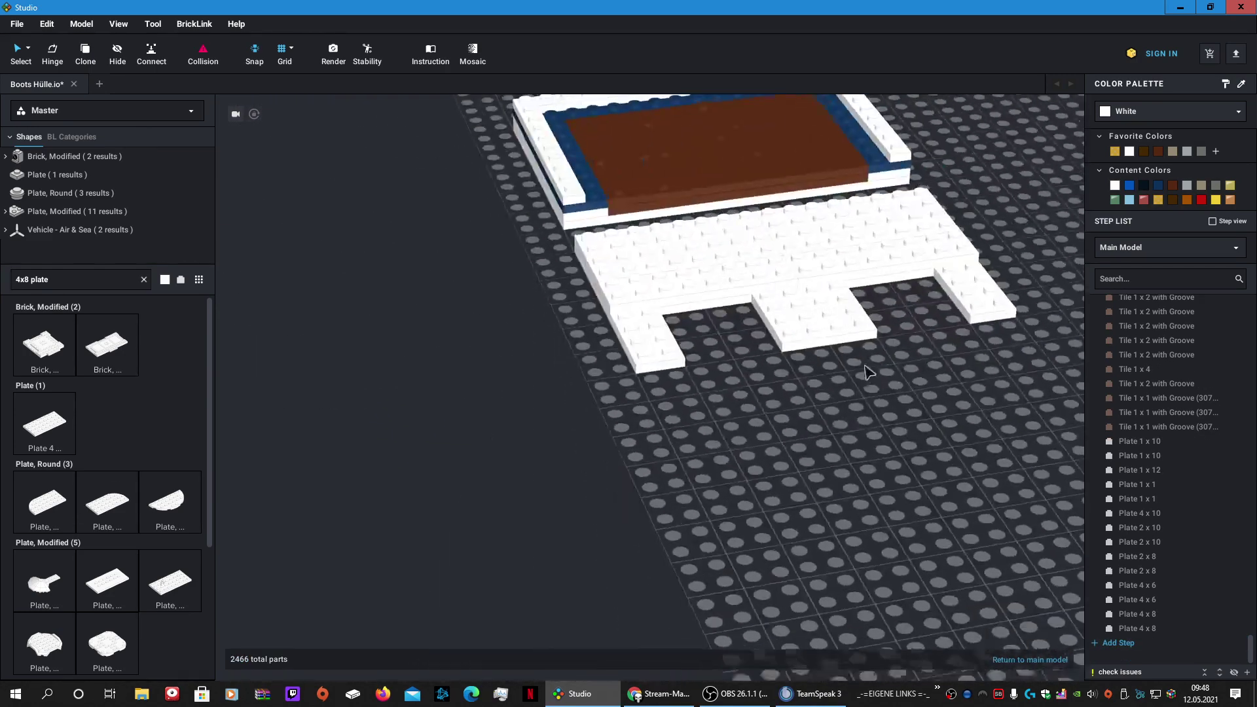
Step: Search for "4x4 plate" and place a white Plate 4 x 4 on the exposed end of the base's middle arm
{"action": "scroll", "coordinate": [865, 367], "scroll_direction": "up", "scroll_amount": 3}
{"action": "scroll", "coordinate": [422, 406], "scroll_direction": "up", "scroll_amount": 3}
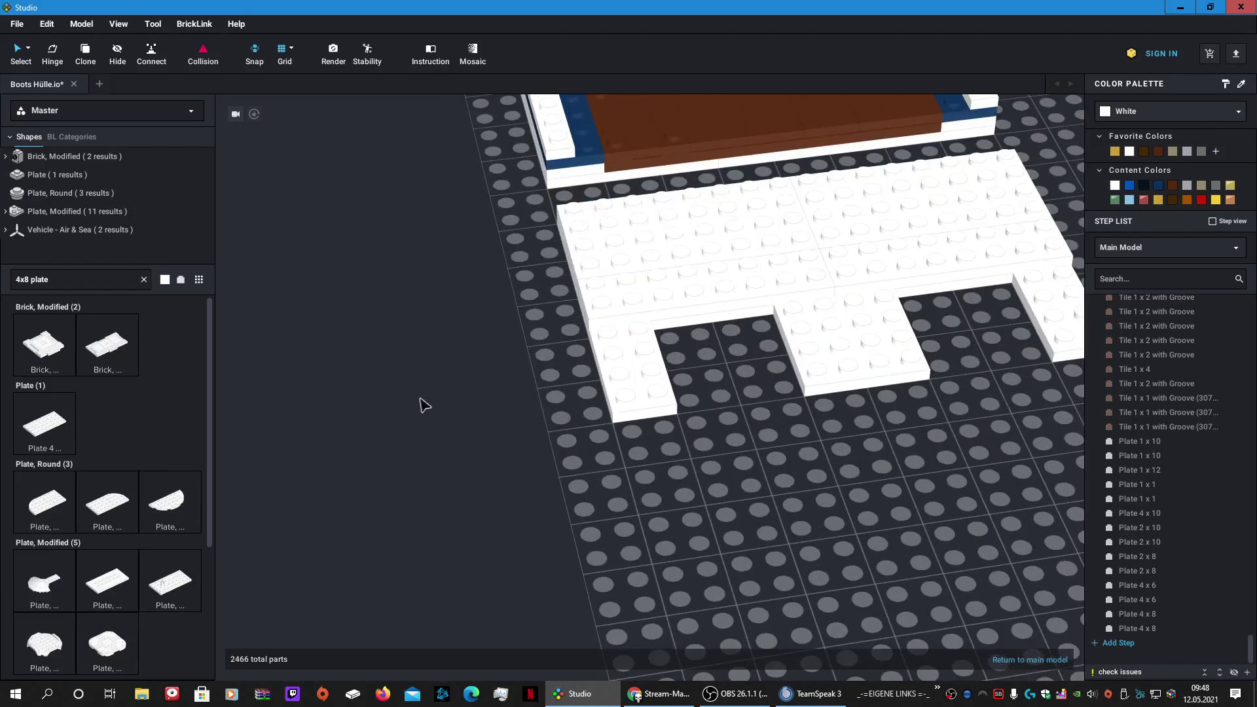
{"action": "left_click", "coordinate": [109, 288]}
{"action": "type", "text": "4x4"}
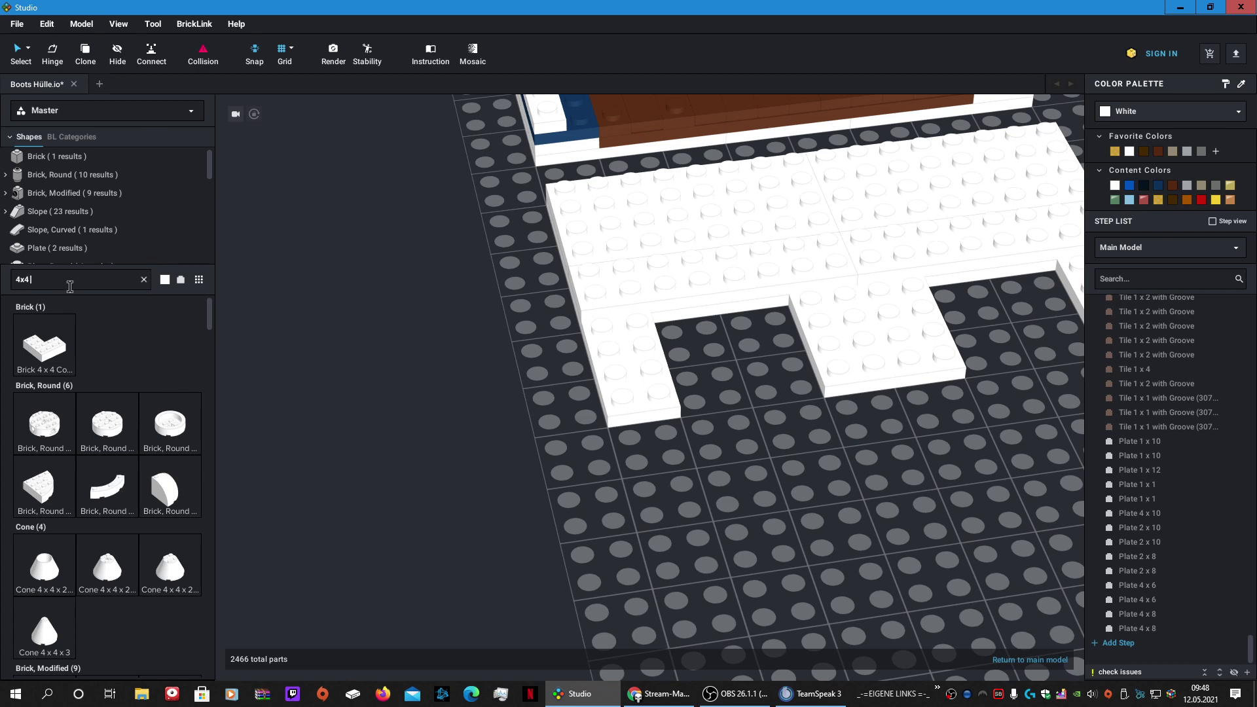
{"action": "type", "text": " plate"}
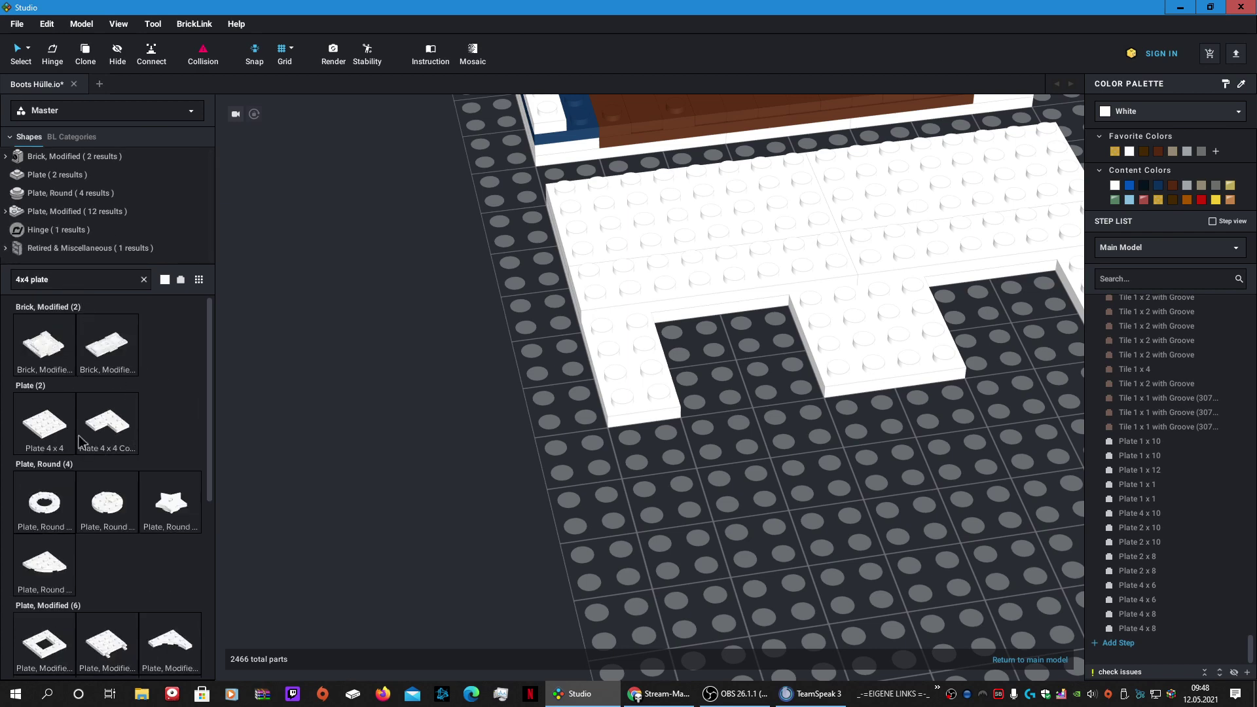
{"action": "left_click_drag", "start_coordinate": [69, 433], "coordinate": [878, 328]}
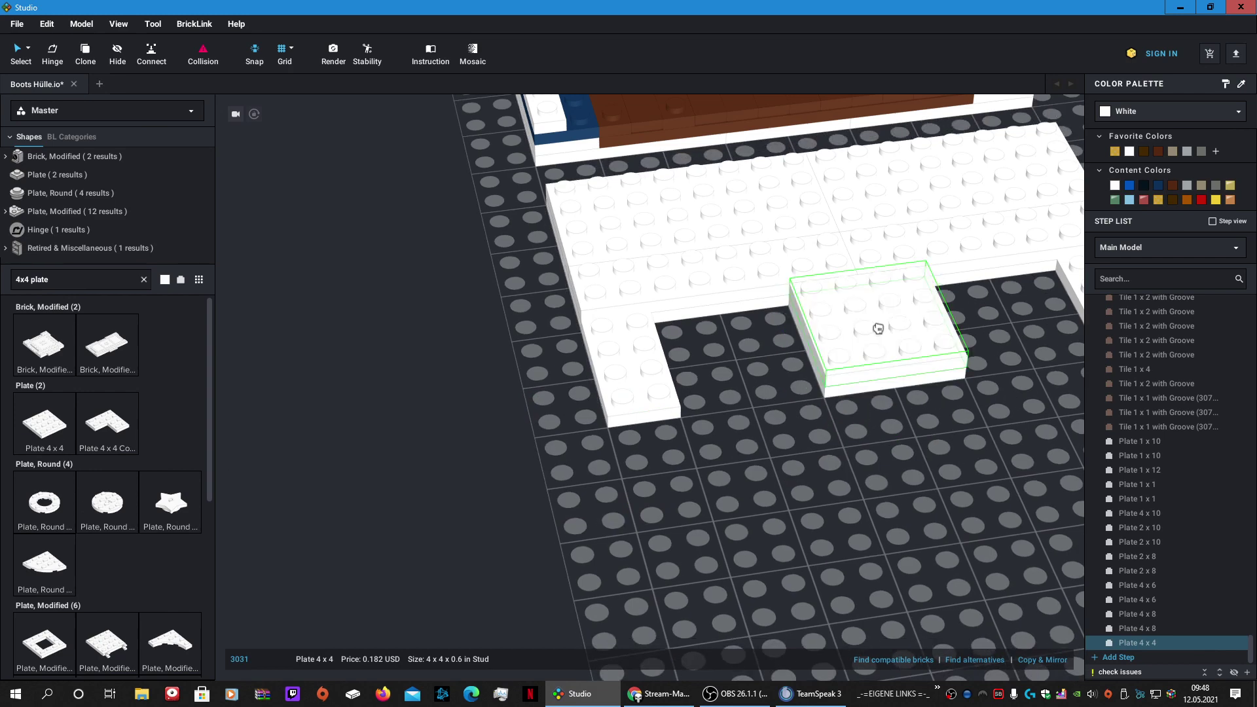
{"action": "left_click", "coordinate": [309, 343]}
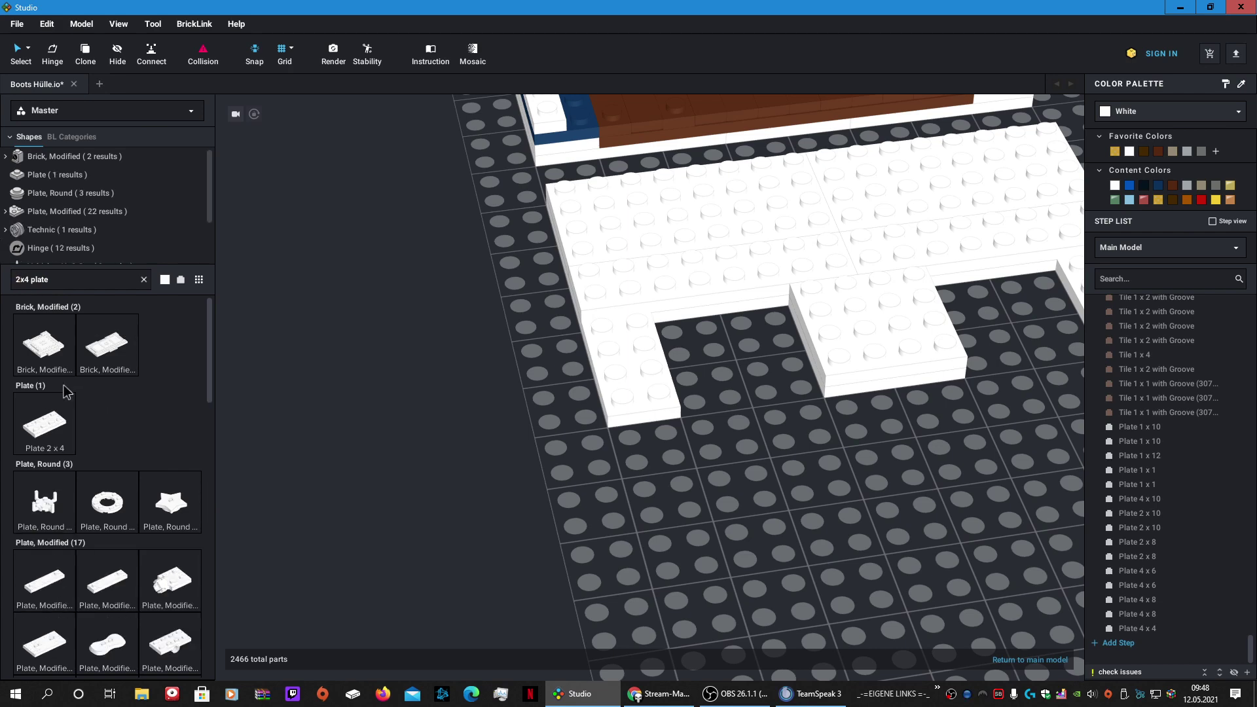
Step: Find the white Plate 2 x 4 with the search "2x4 plate" and place one on the exposed end of each outer arm
{"action": "left_click_drag", "start_coordinate": [71, 428], "coordinate": [638, 359]}
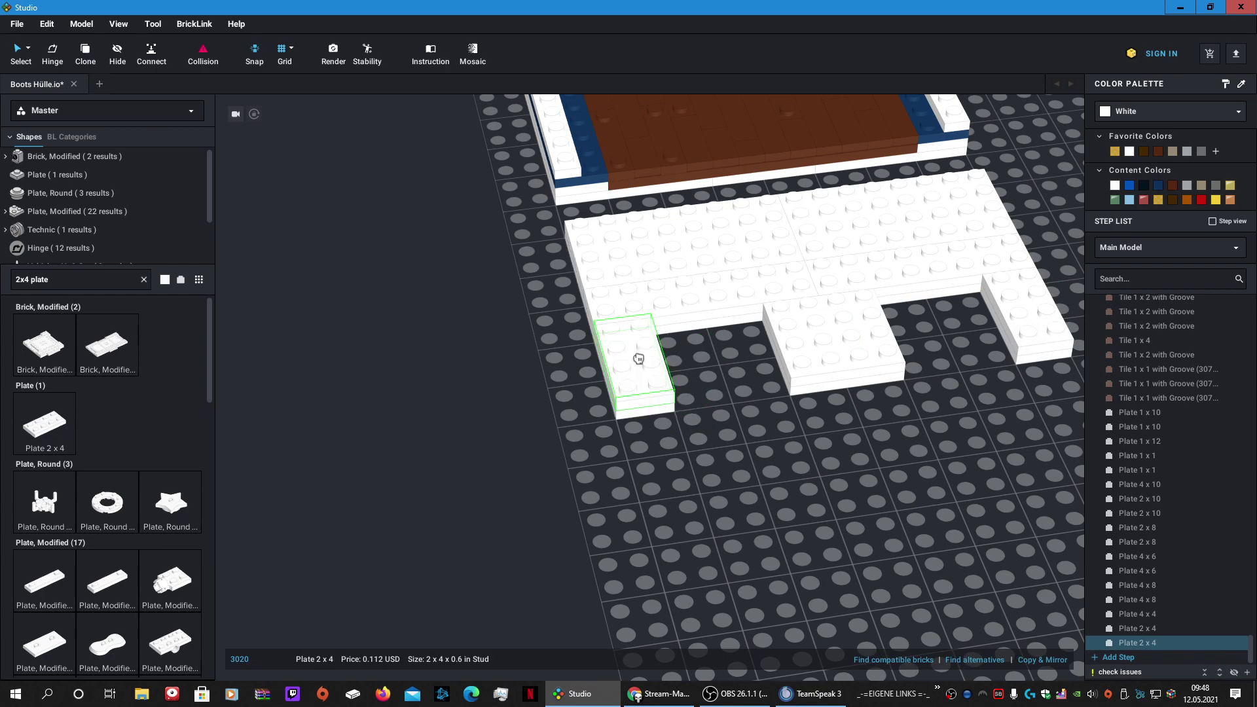
{"action": "left_click", "coordinate": [777, 493]}
{"action": "mouse_move", "coordinate": [777, 493]}
{"action": "right_mouse_down"}
{"action": "mouse_move", "coordinate": [815, 473]}
{"action": "mouse_move", "coordinate": [821, 502]}
{"action": "mouse_move", "coordinate": [829, 496]}
{"action": "mouse_move", "coordinate": [822, 504]}
{"action": "mouse_move", "coordinate": [763, 471]}
{"action": "mouse_move", "coordinate": [794, 503]}
{"action": "mouse_move", "coordinate": [777, 486]}
{"action": "right_mouse_up"}
Step: Clone the deck's dark blue Plate 2 x 8 and place one lengthwise along each outer arm, flush with its free end
{"action": "left_click", "coordinate": [581, 195]}
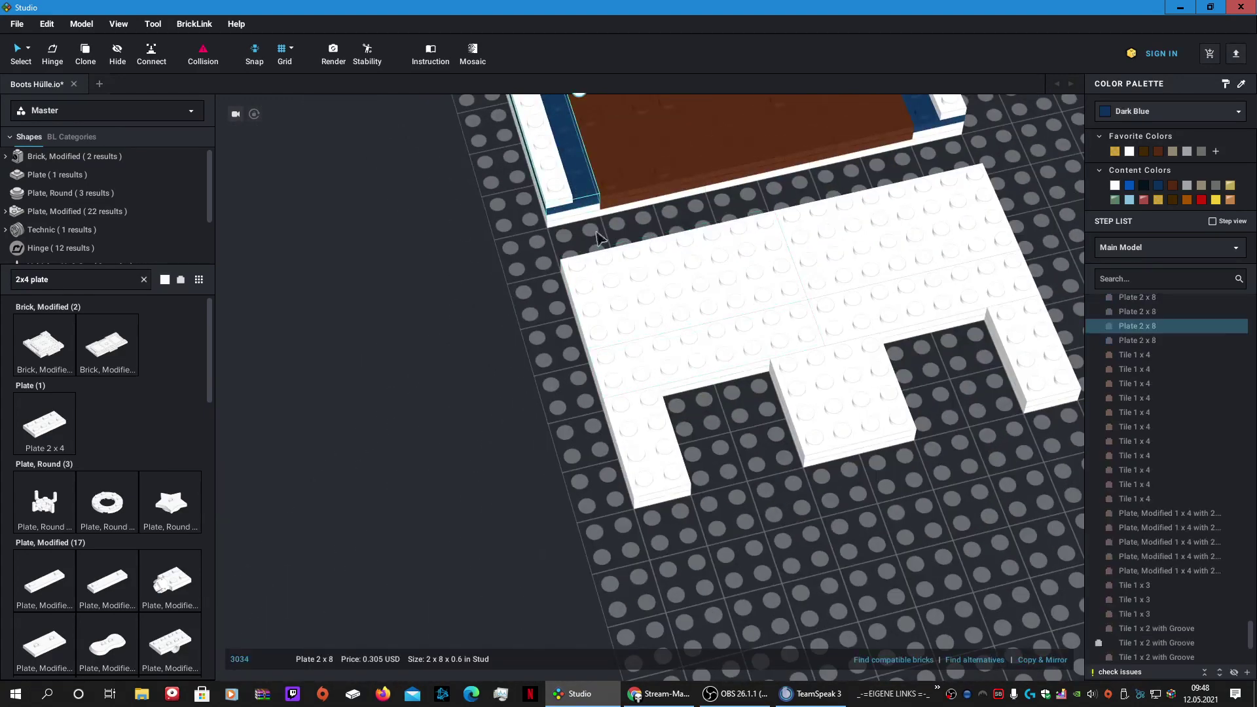
{"action": "scroll", "coordinate": [620, 311], "scroll_direction": "down", "scroll_amount": 2}
{"action": "key", "text": "c"}
{"action": "left_click", "coordinate": [629, 334]}
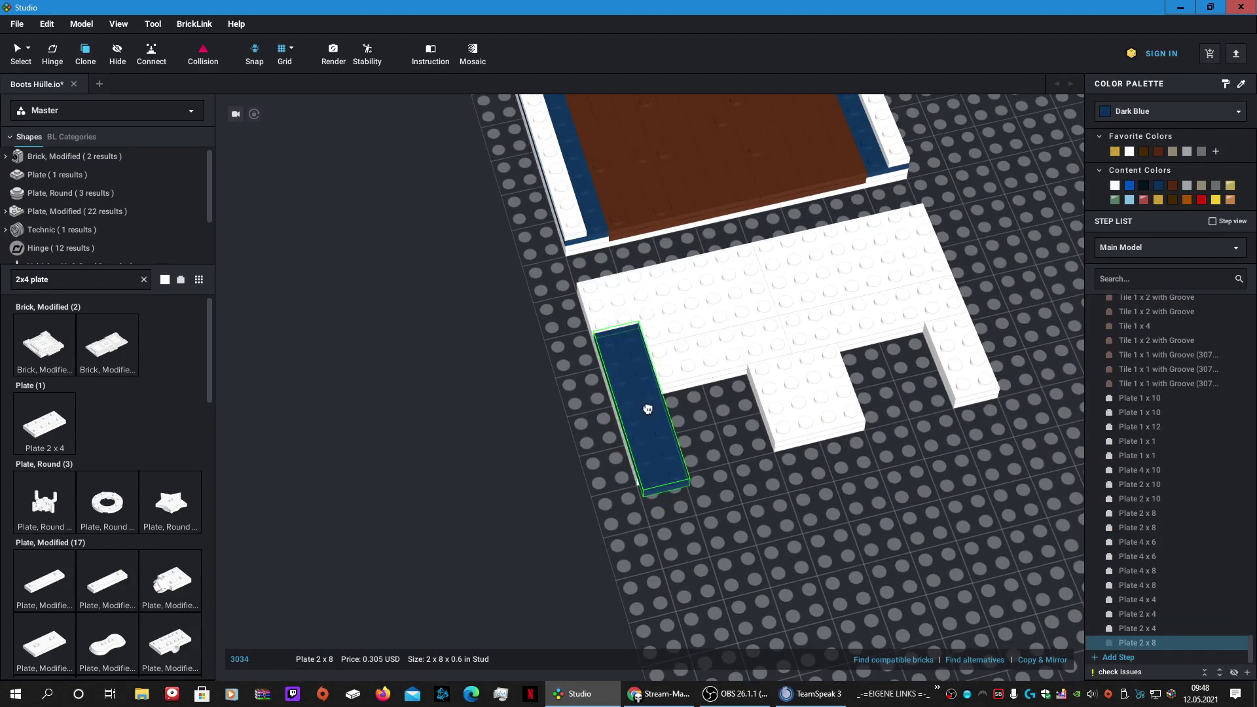
{"action": "left_click", "coordinate": [641, 396]}
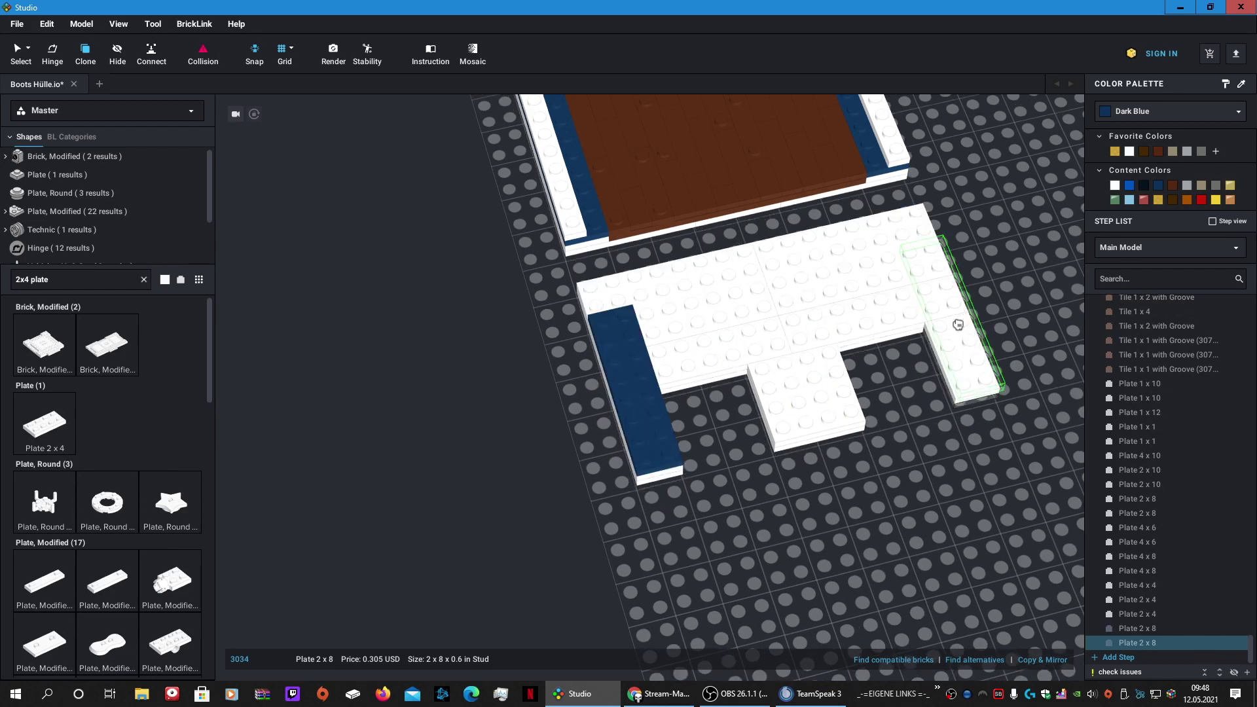
{"action": "left_click", "coordinate": [942, 358]}
{"action": "key", "text": "Escape"}
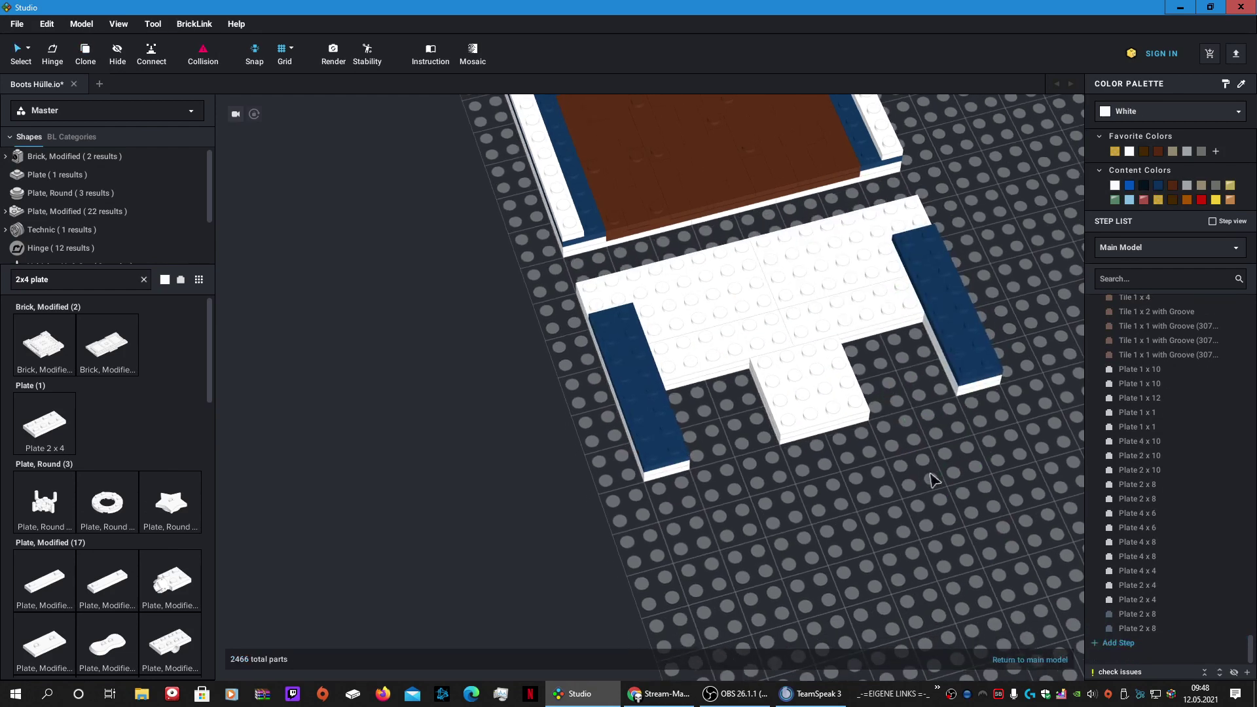
Step: Clone the deck's crosswise dark blue Plate 2 x 8 and lay two end to end along the base edge facing the deck
{"action": "right_click_drag", "start_coordinate": [934, 479], "coordinate": [948, 466]}
{"action": "middle_click_drag", "start_coordinate": [949, 465], "coordinate": [989, 534]}
{"action": "right_click_drag", "start_coordinate": [988, 533], "coordinate": [929, 471]}
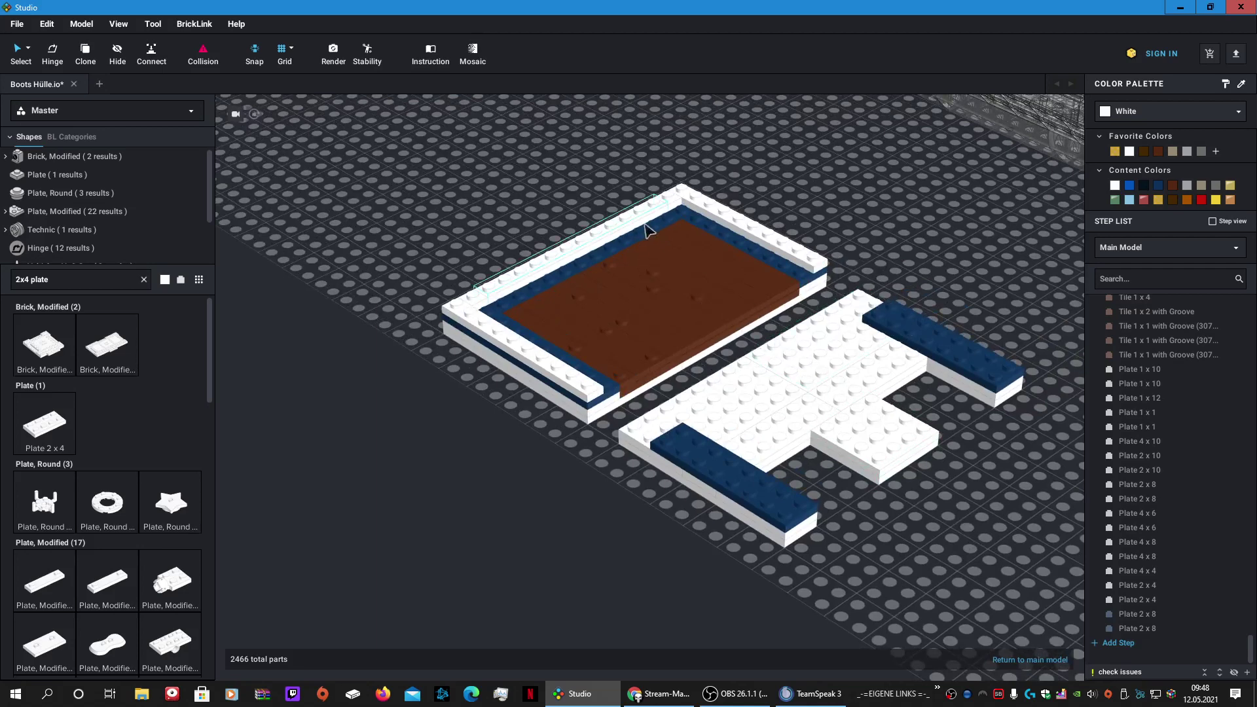
{"action": "left_click", "coordinate": [674, 238]}
{"action": "key", "text": "c"}
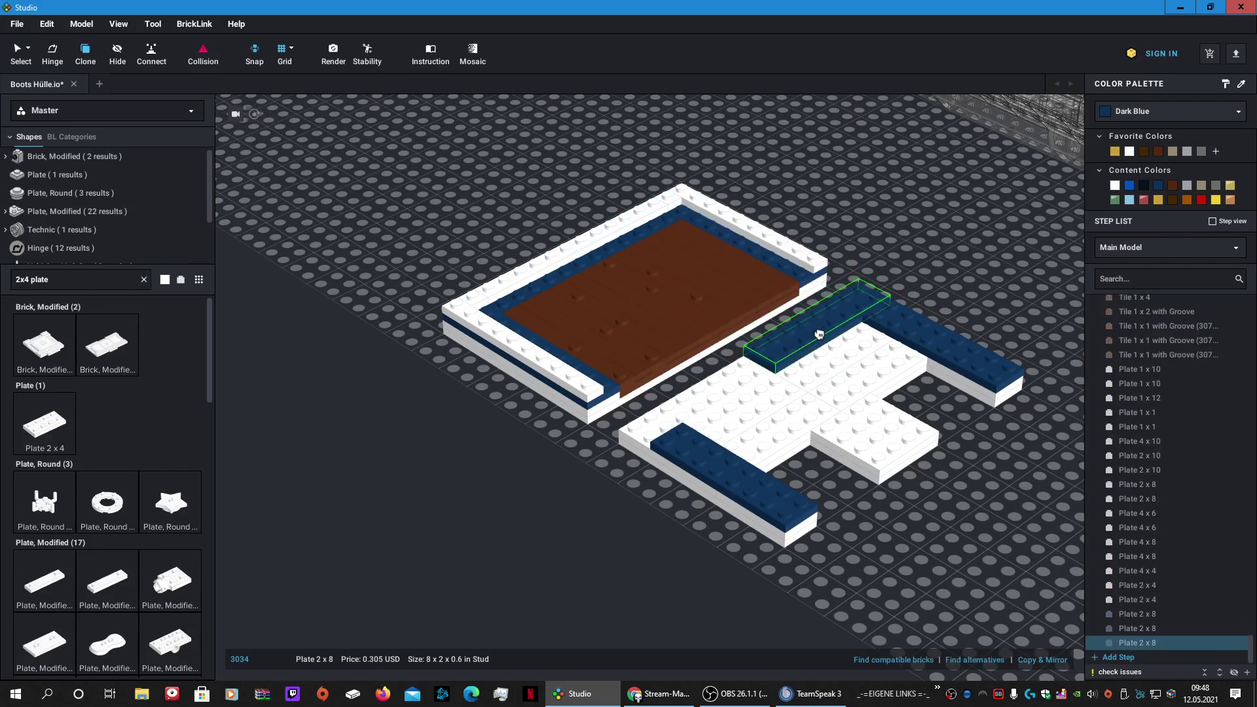
{"action": "left_click", "coordinate": [819, 335]}
{"action": "left_click", "coordinate": [691, 390]}
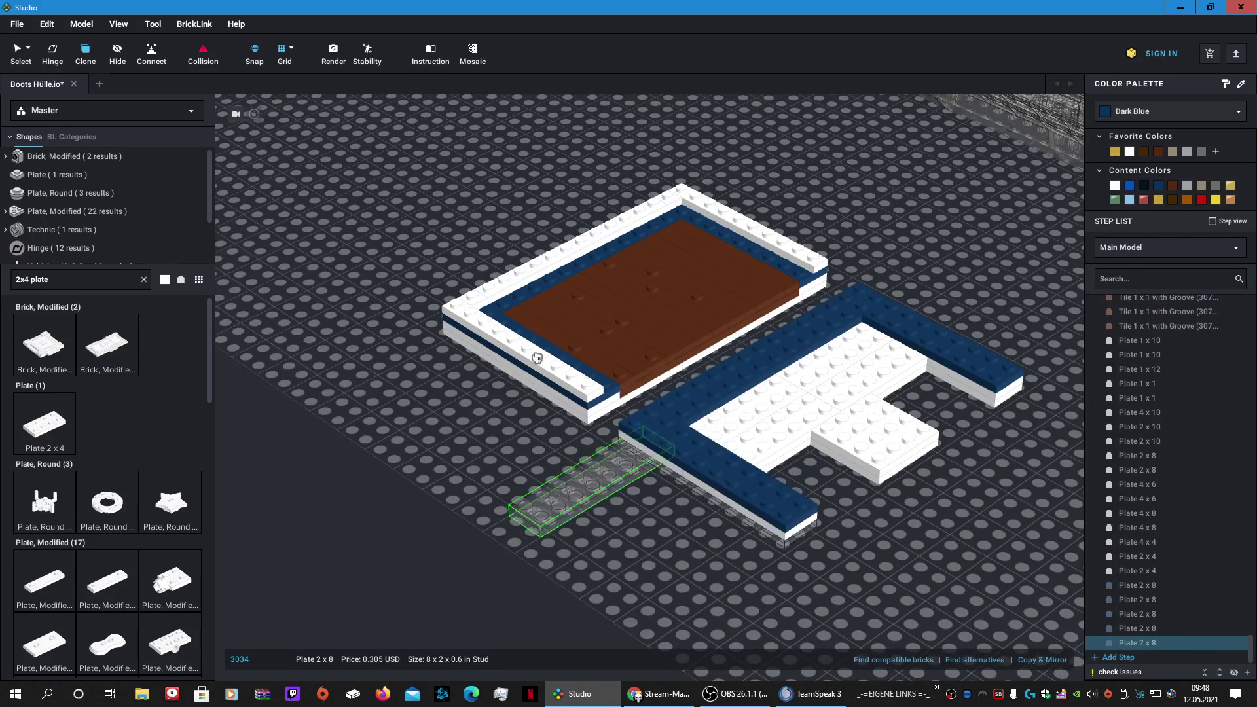
{"action": "key", "text": "Escape"}
Step: Rim the new base with cloned white plates: a Plate 1 x 10 along each outer side and a Plate 1 x 12 along the deck-facing edge
{"action": "left_click", "coordinate": [541, 370]}
{"action": "key", "text": "c"}
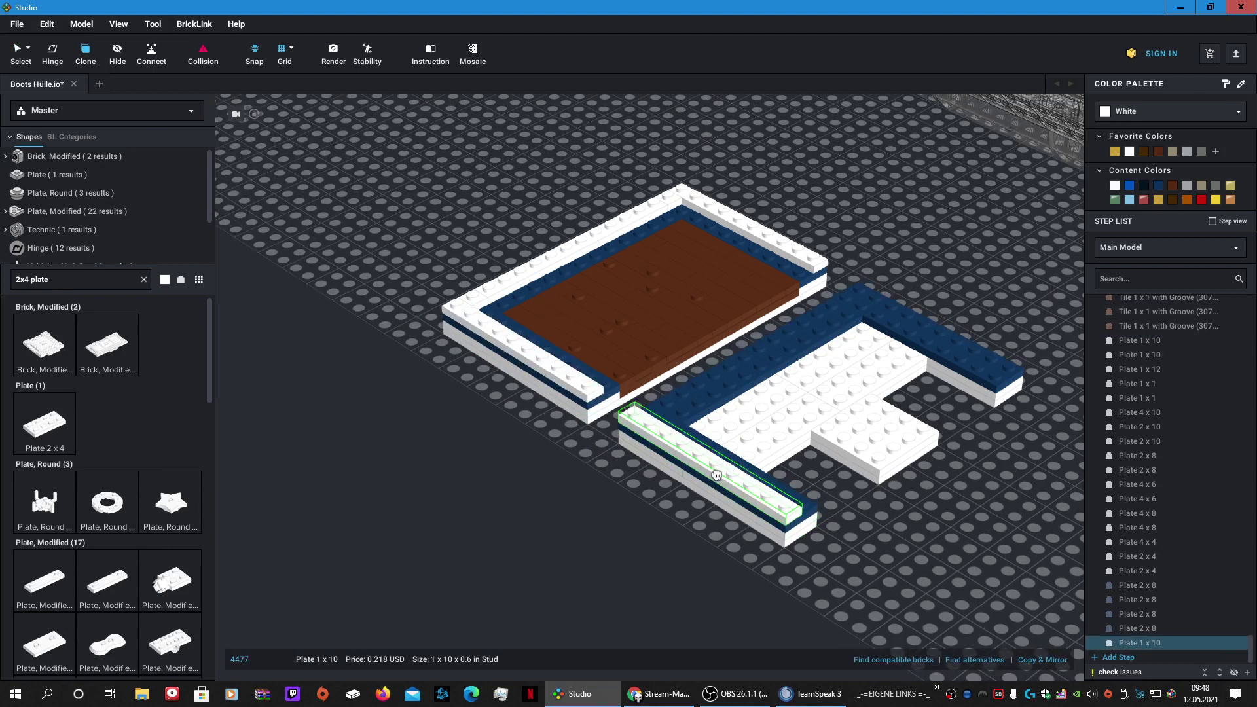
{"action": "left_click", "coordinate": [936, 338]}
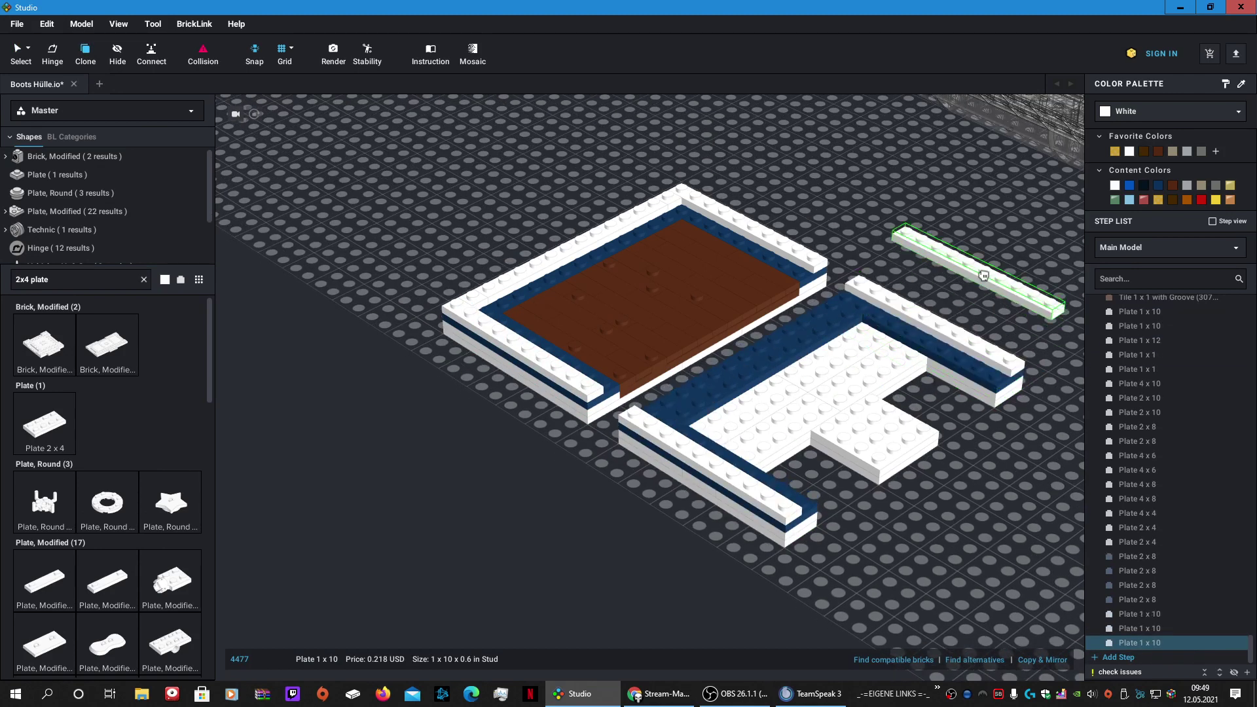
{"action": "key", "text": "Escape"}
{"action": "left_click", "coordinate": [606, 232]}
{"action": "key", "text": "c"}
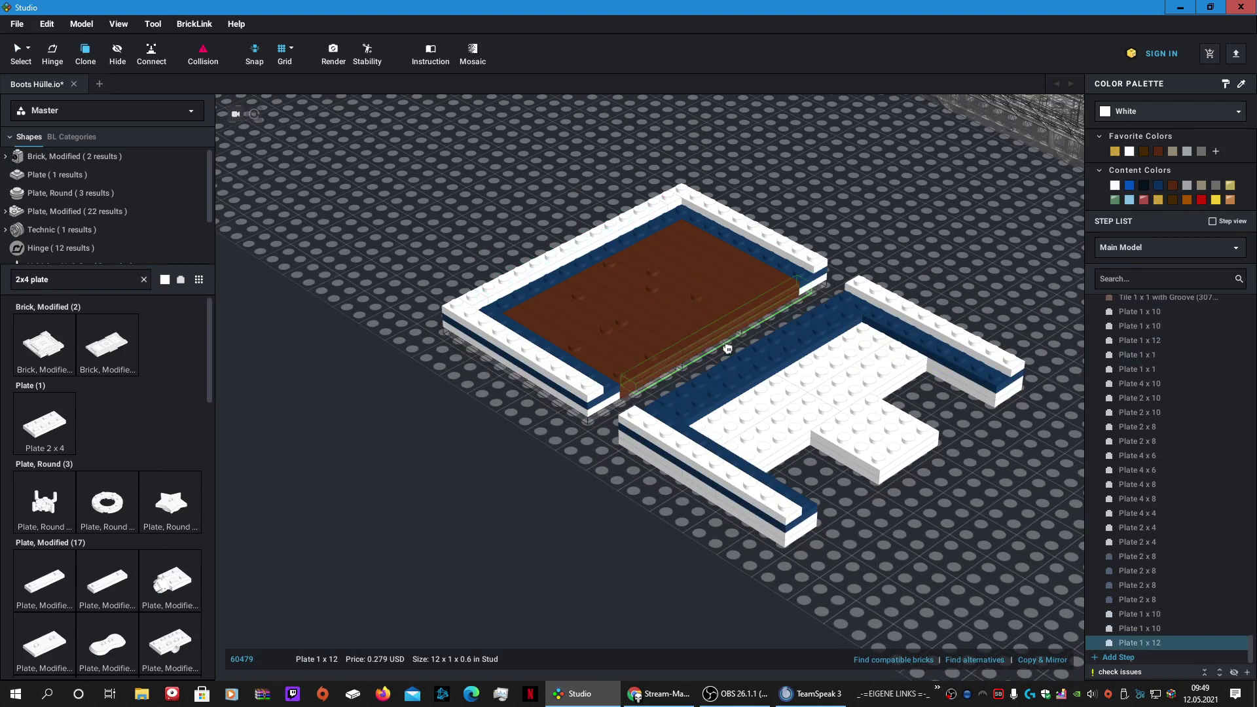
{"action": "key", "text": "Escape"}
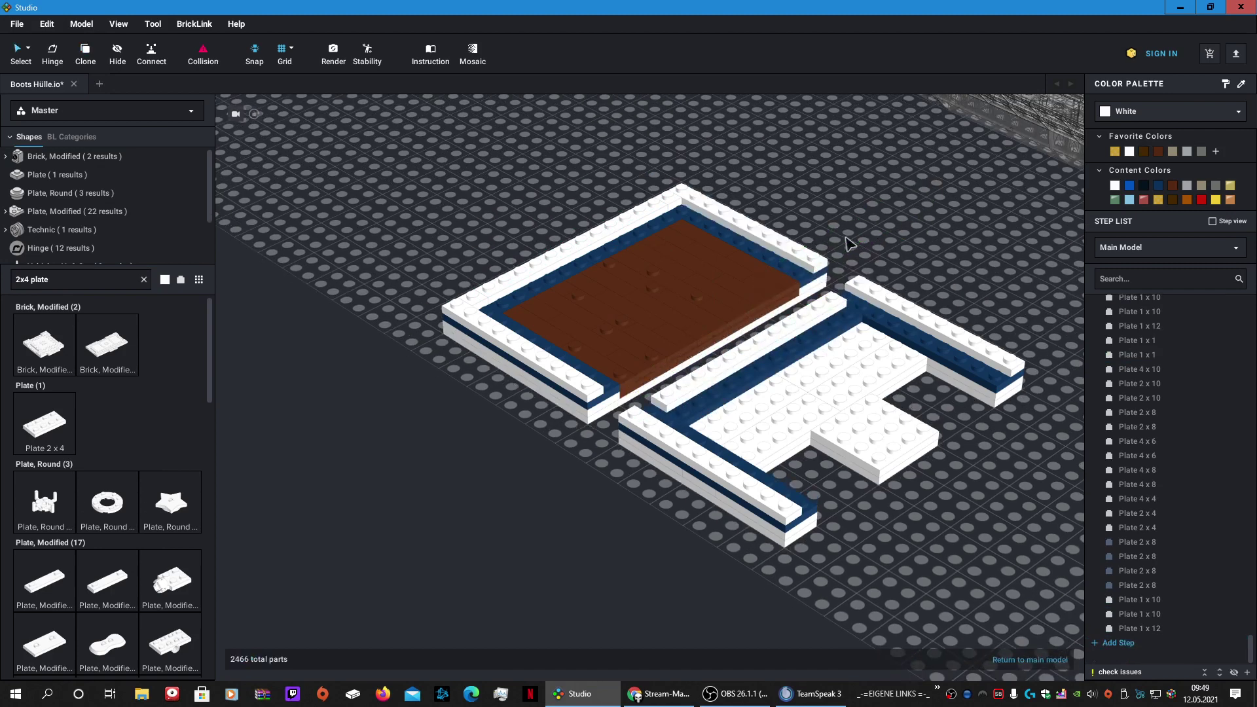
Step: Clone the white Plate 1 x 1 from the deck's rim and fill the two corner gaps of the new base's rim
{"action": "left_click", "coordinate": [674, 206]}
{"action": "key", "text": "c"}
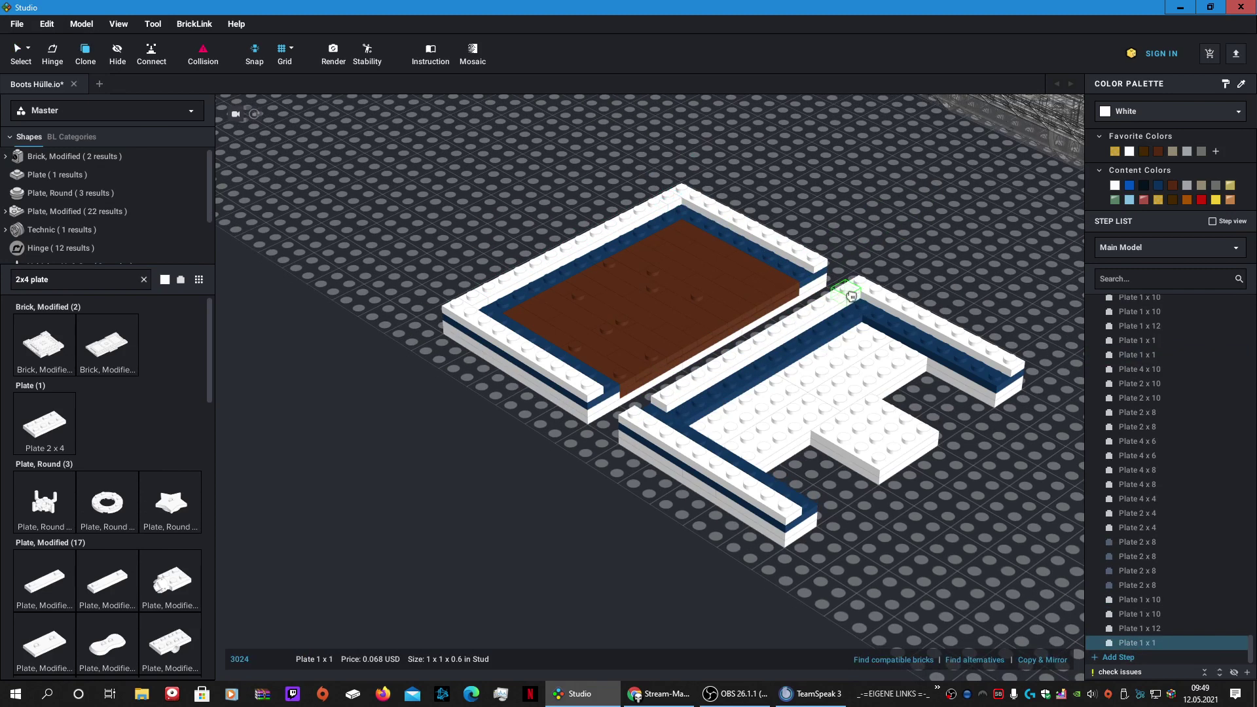
{"action": "left_click", "coordinate": [851, 296]}
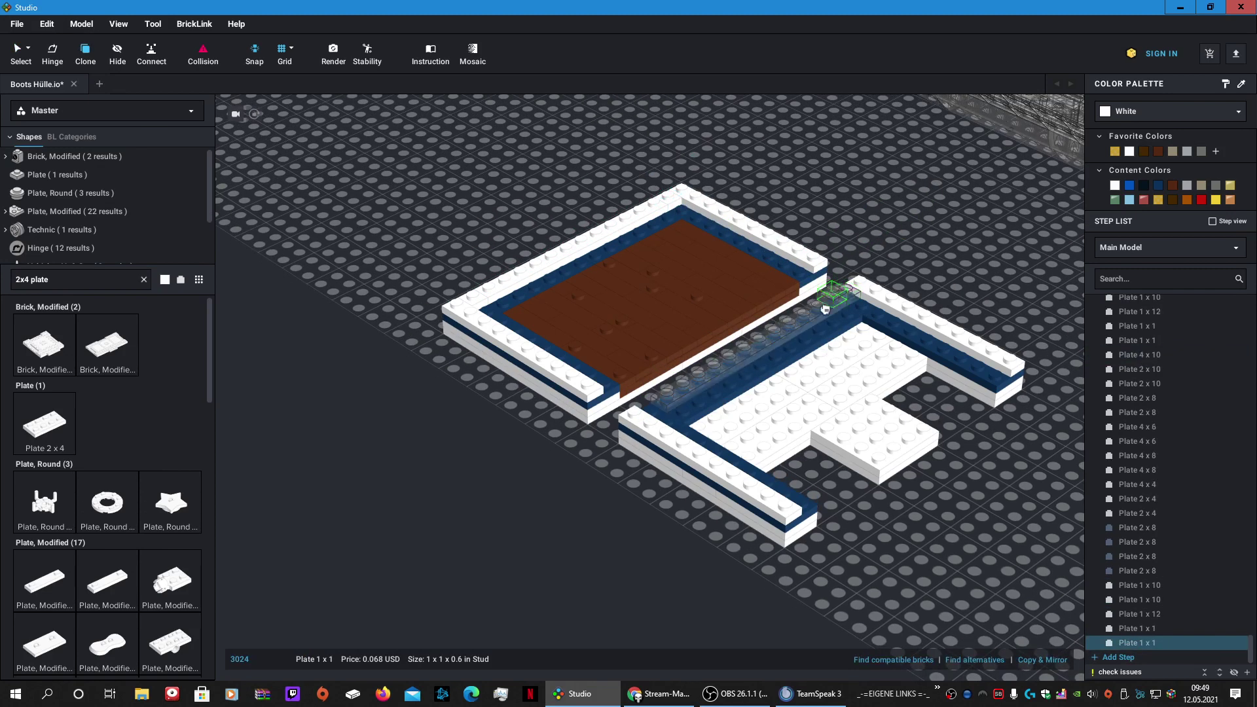
{"action": "left_click", "coordinate": [660, 412]}
{"action": "key", "text": "Escape"}
{"action": "right_click_drag", "start_coordinate": [585, 502], "coordinate": [556, 516]}
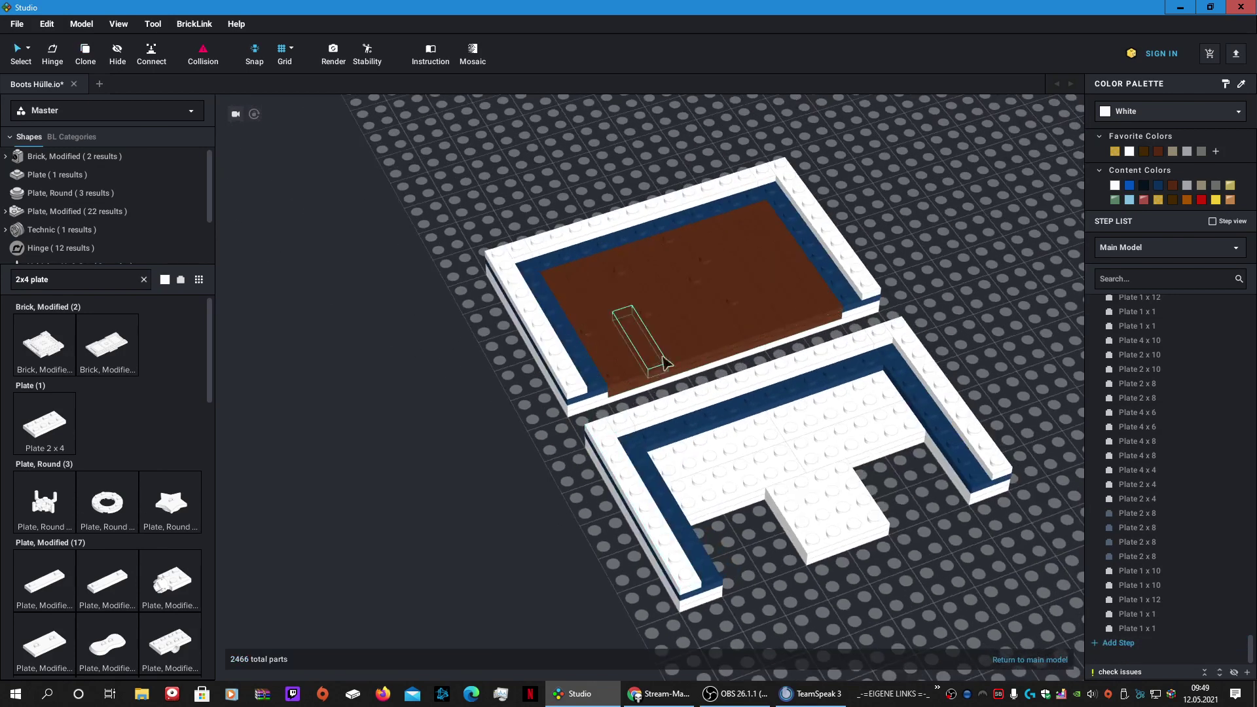
Step: Clone the reddish brown Plate, Modified 1 x 4 with 2 Studs, rotate it crosswise and place one along the inner edge of each gap
{"action": "left_click", "coordinate": [672, 350]}
{"action": "left_click", "coordinate": [617, 368]}
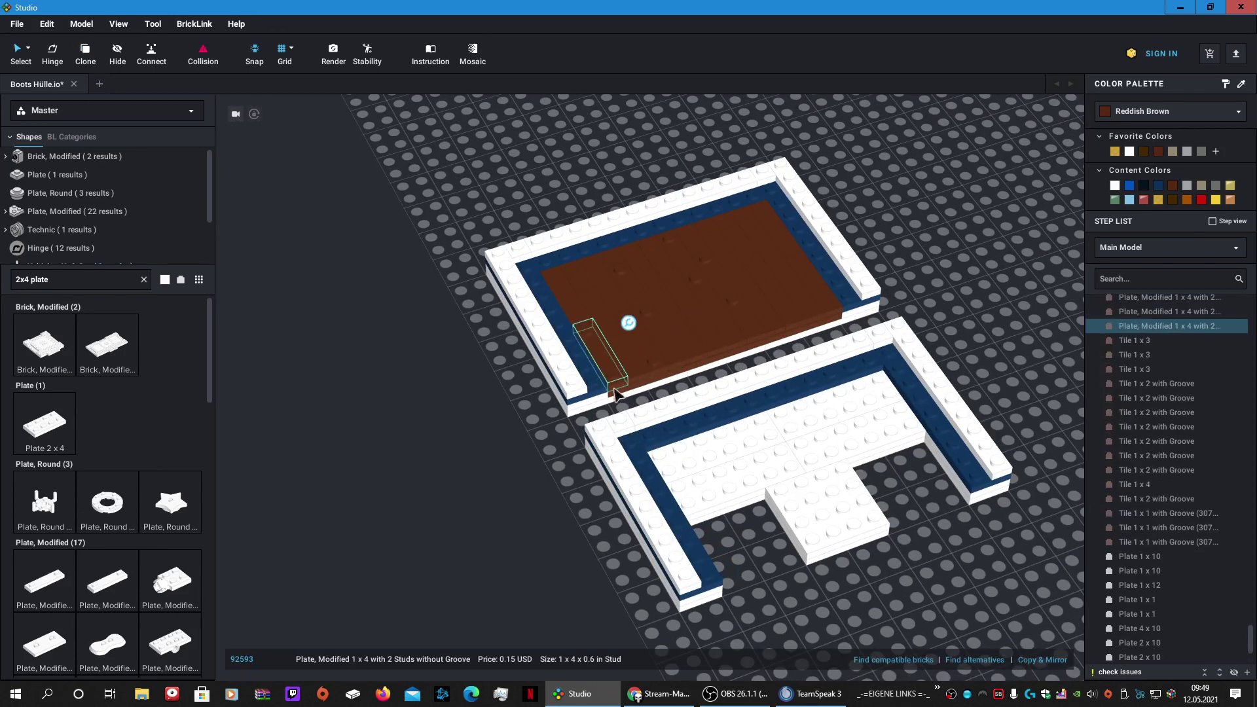
{"action": "key", "text": "c"}
{"action": "key", "text": "Right"}
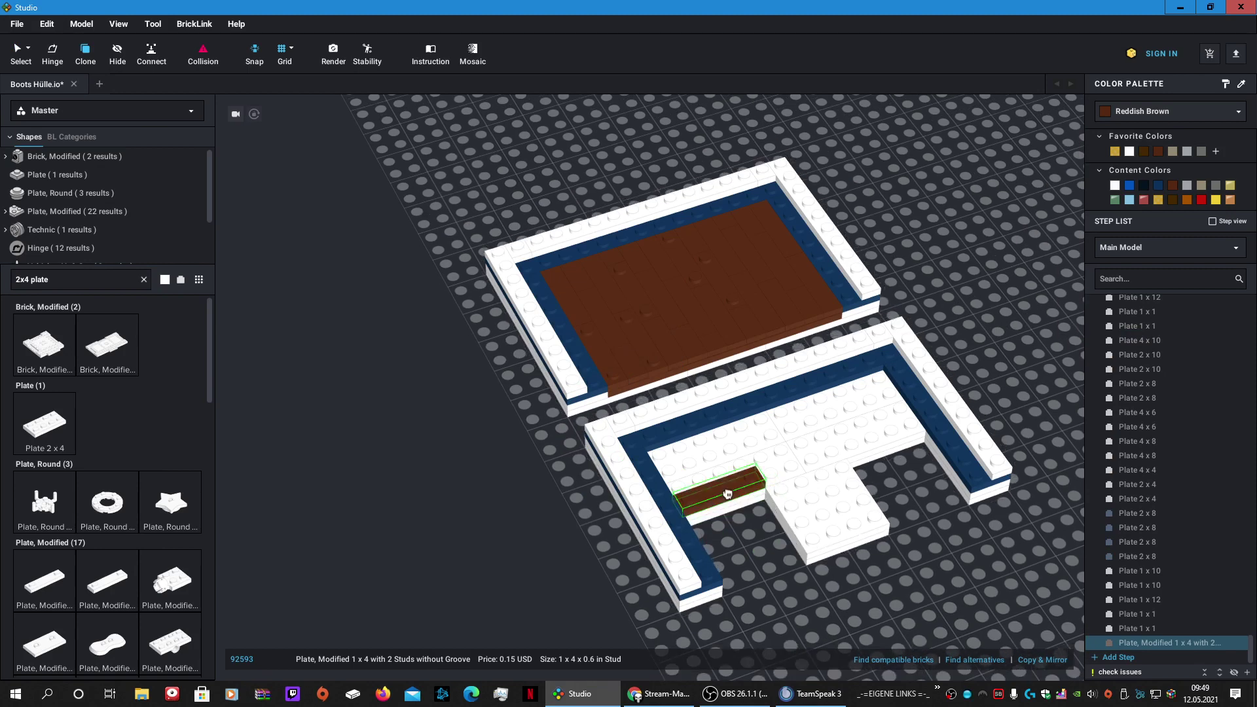
{"action": "left_click_drag", "start_coordinate": [846, 456], "coordinate": [881, 441]}
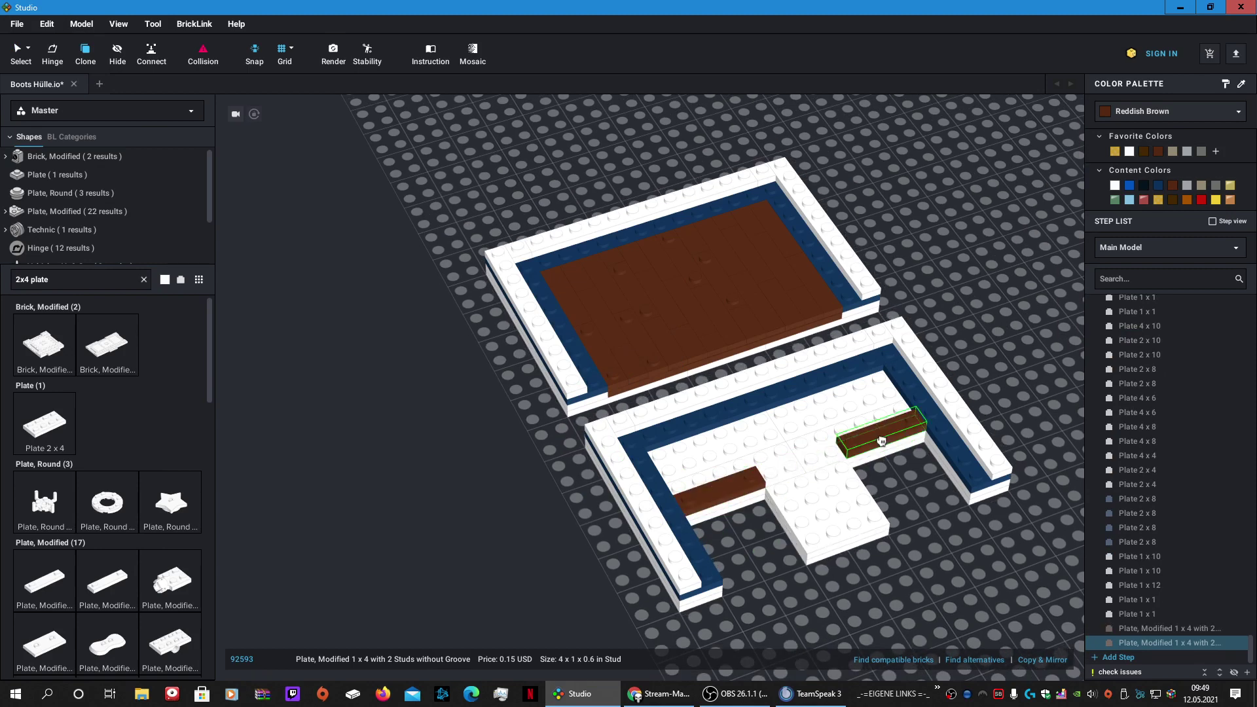
{"action": "left_click", "coordinate": [881, 441]}
{"action": "key", "text": "Escape"}
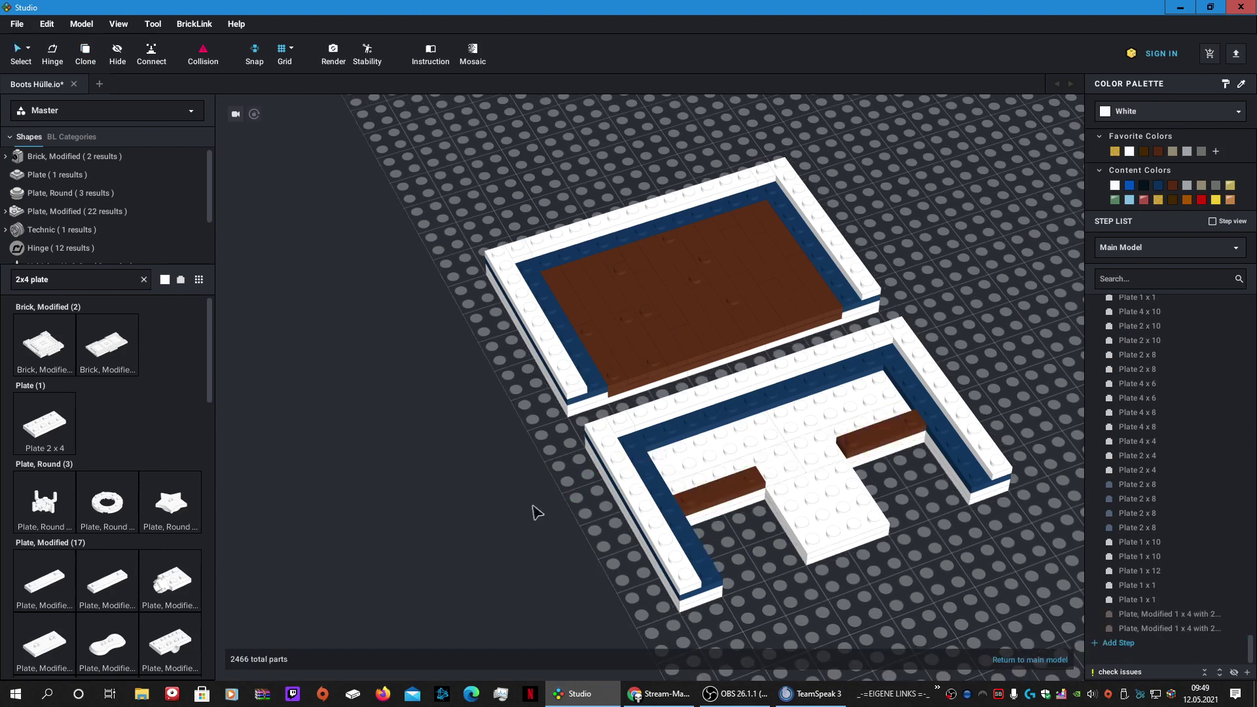
Step: Clone the deck's reddish brown Tile 1 x 4 and place four in a staggered diagonal row from the middle arm towards the blue border
{"action": "right_click", "coordinate": [535, 507]}
{"action": "mouse_move", "coordinate": [465, 465]}
{"action": "right_mouse_down"}
{"action": "mouse_move", "coordinate": [474, 450]}
{"action": "mouse_move", "coordinate": [473, 460]}
{"action": "right_mouse_up"}
{"action": "scroll", "coordinate": [478, 469], "scroll_direction": "up", "scroll_amount": 2}
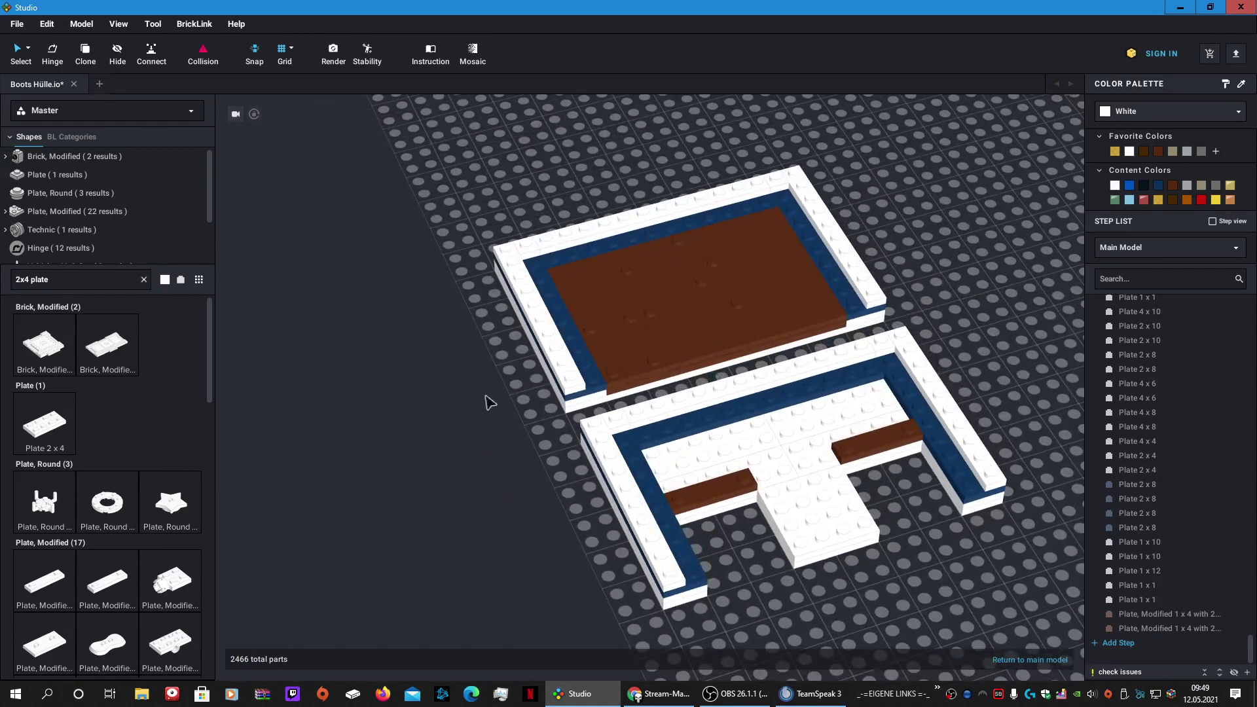
{"action": "left_click", "coordinate": [627, 359]}
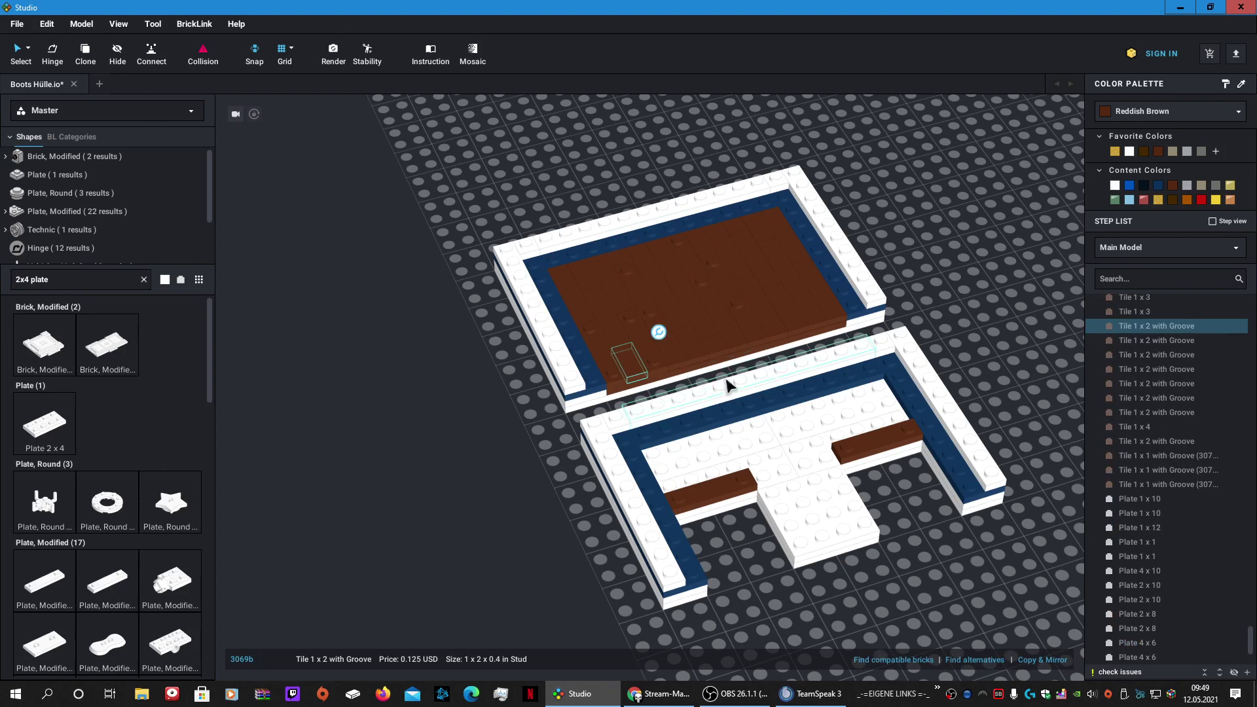
{"action": "left_click_drag", "start_coordinate": [716, 337], "coordinate": [788, 506]}
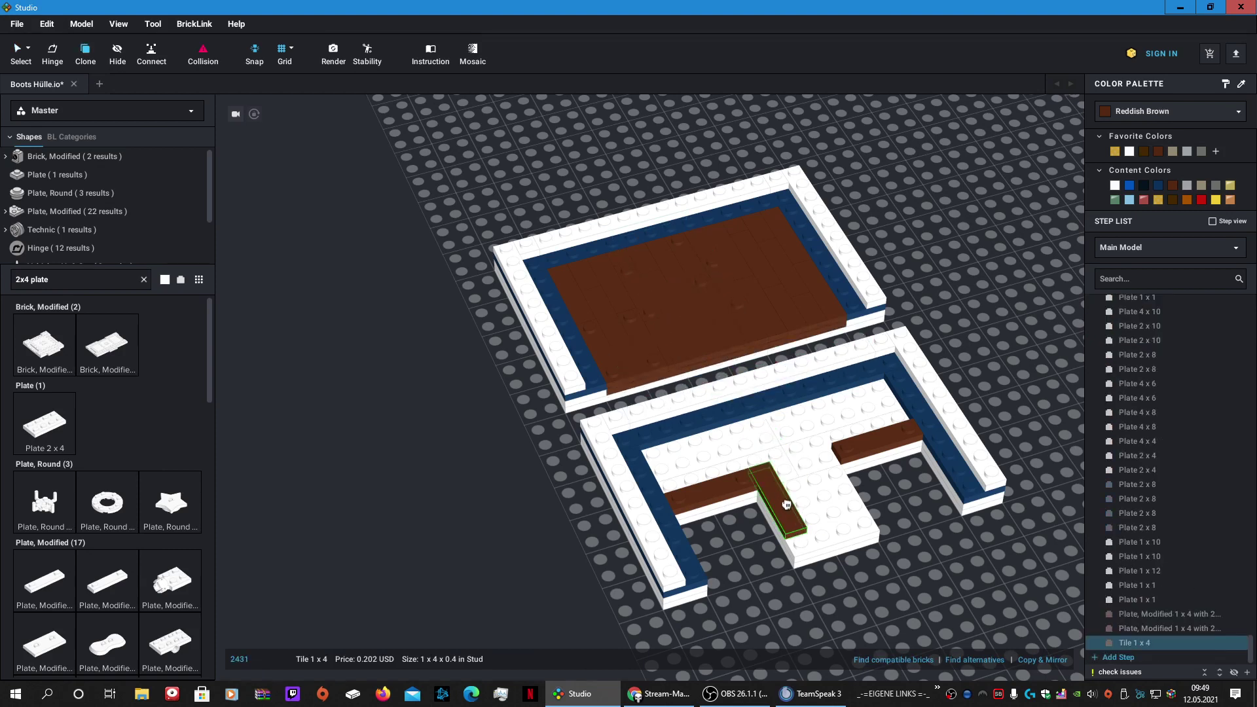
{"action": "left_click", "coordinate": [786, 505]}
{"action": "left_click", "coordinate": [793, 481]}
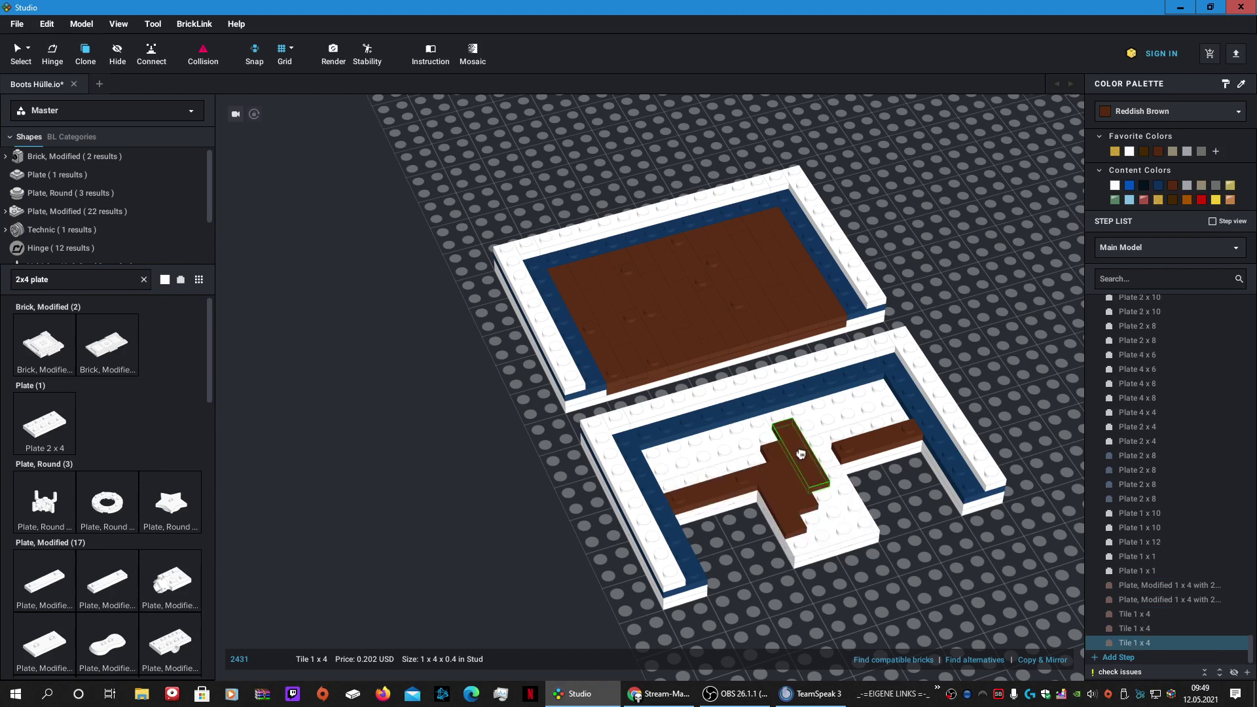
{"action": "left_click", "coordinate": [802, 424]}
{"action": "key", "text": "ctrl+v"}
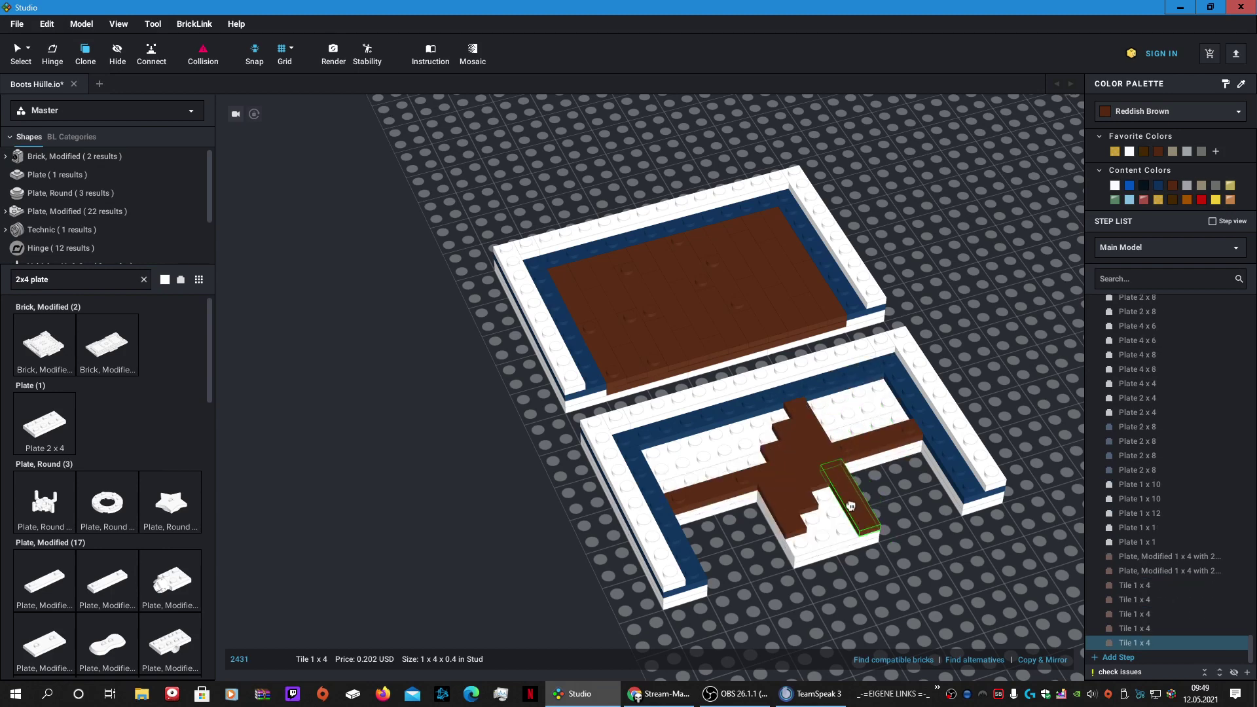
Step: Try another reddish brown Tile 1 x 4 along the far side of the middle arm and delete it
{"action": "left_click", "coordinate": [851, 505]}
{"action": "key", "text": "ctrl+v"}
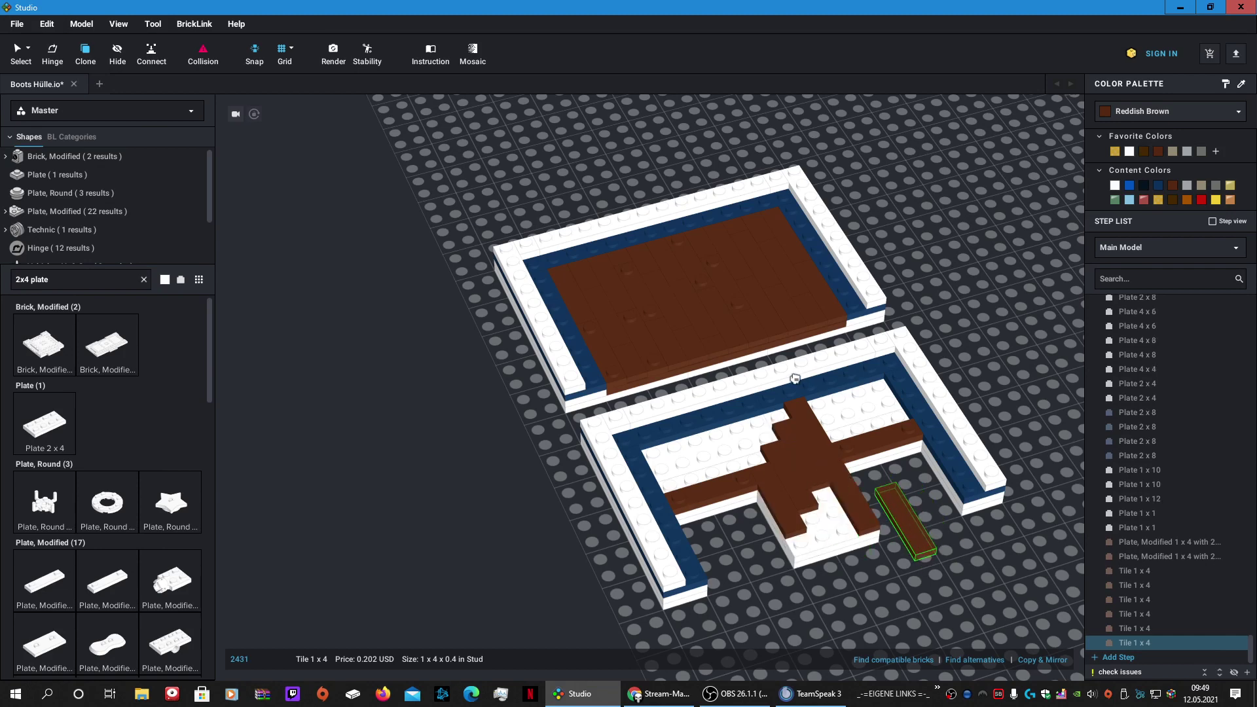
{"action": "key", "text": "Escape"}
{"action": "left_click", "coordinate": [851, 501]}
{"action": "key", "text": "Delete"}
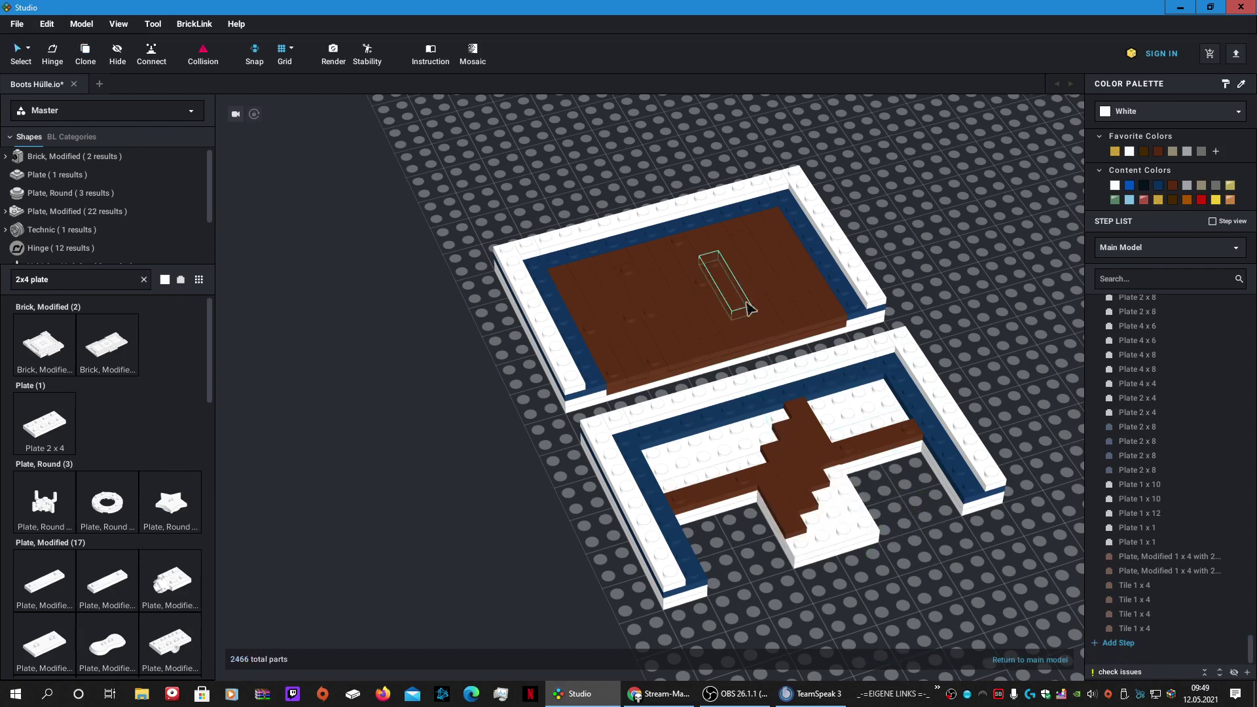
Step: Clone the reddish brown Plate, Modified 1 x 4 with 2 Studs and place one along the open side edge of the middle arm
{"action": "left_click", "coordinate": [877, 457]}
{"action": "left_click", "coordinate": [881, 448]}
{"action": "key", "text": "c"}
{"action": "key", "text": "Right"}
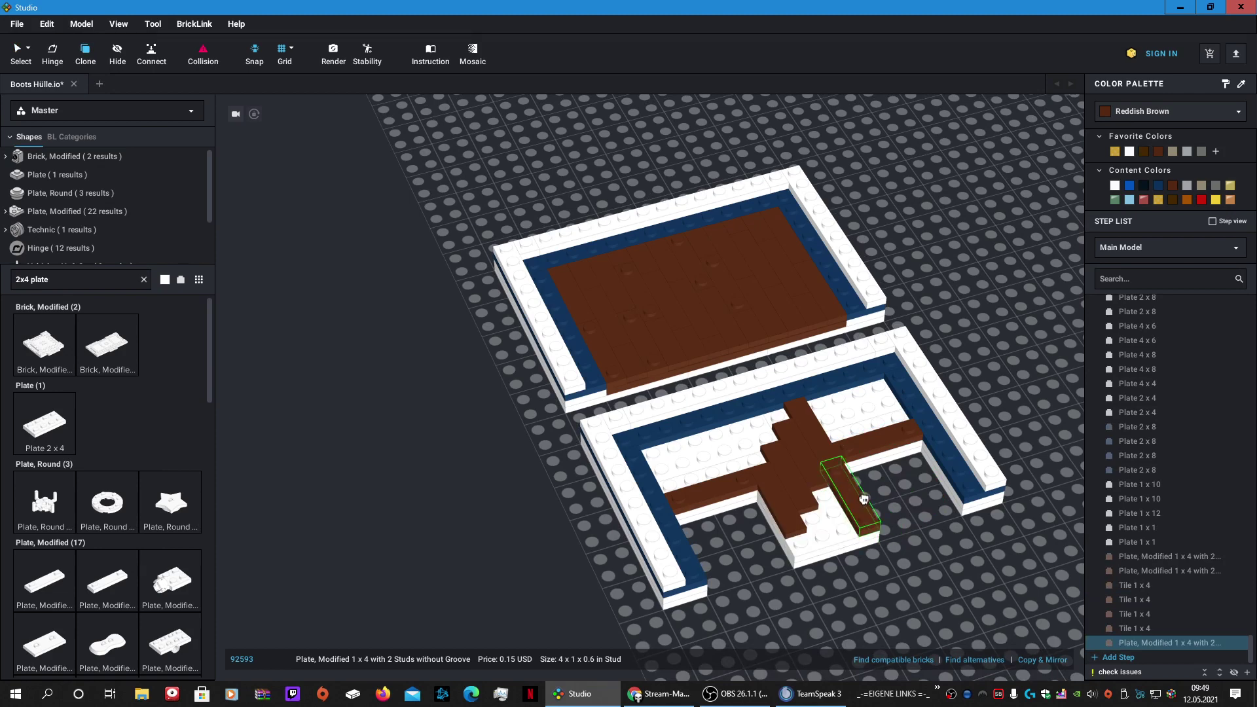
{"action": "key", "text": "Delete"}
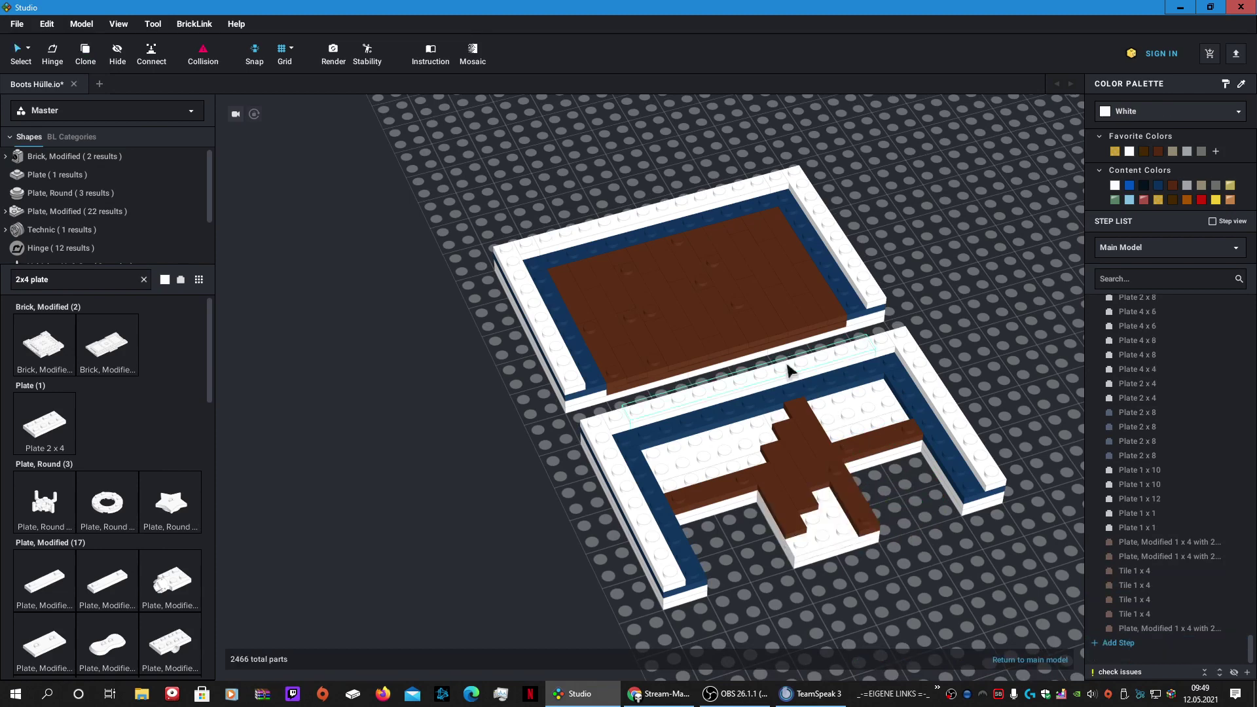
Step: Clone the first deck's reddish brown Tile 1 x 2 with Groove and place seven in a staggered pattern across the new section's floor
{"action": "left_click", "coordinate": [813, 315]}
{"action": "key", "text": "c"}
{"action": "left_click", "coordinate": [823, 529]}
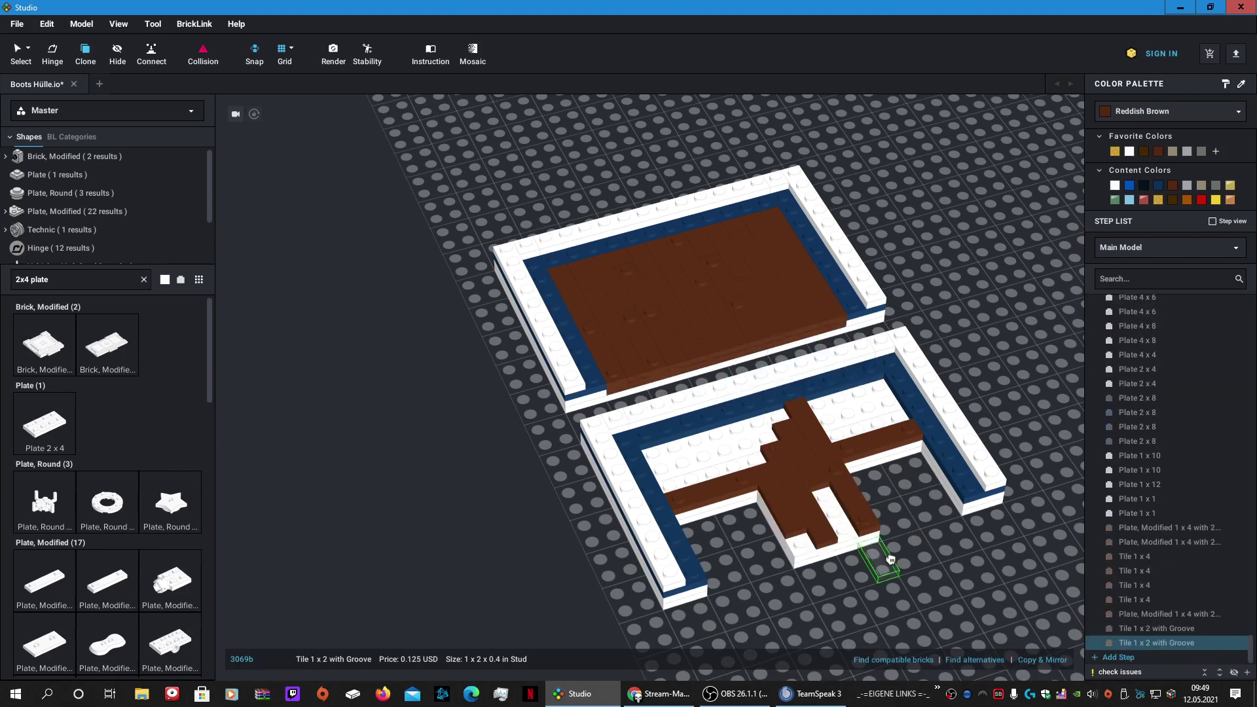
{"action": "left_click", "coordinate": [698, 480]}
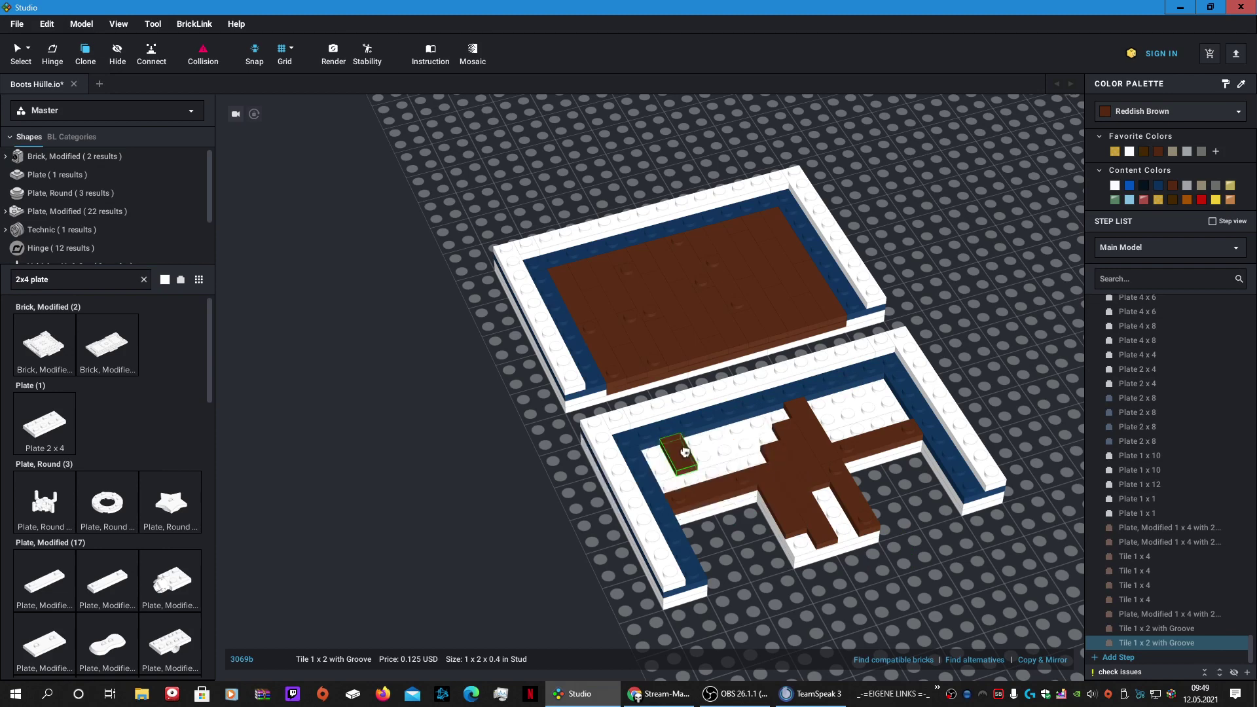
{"action": "left_click", "coordinate": [719, 464]}
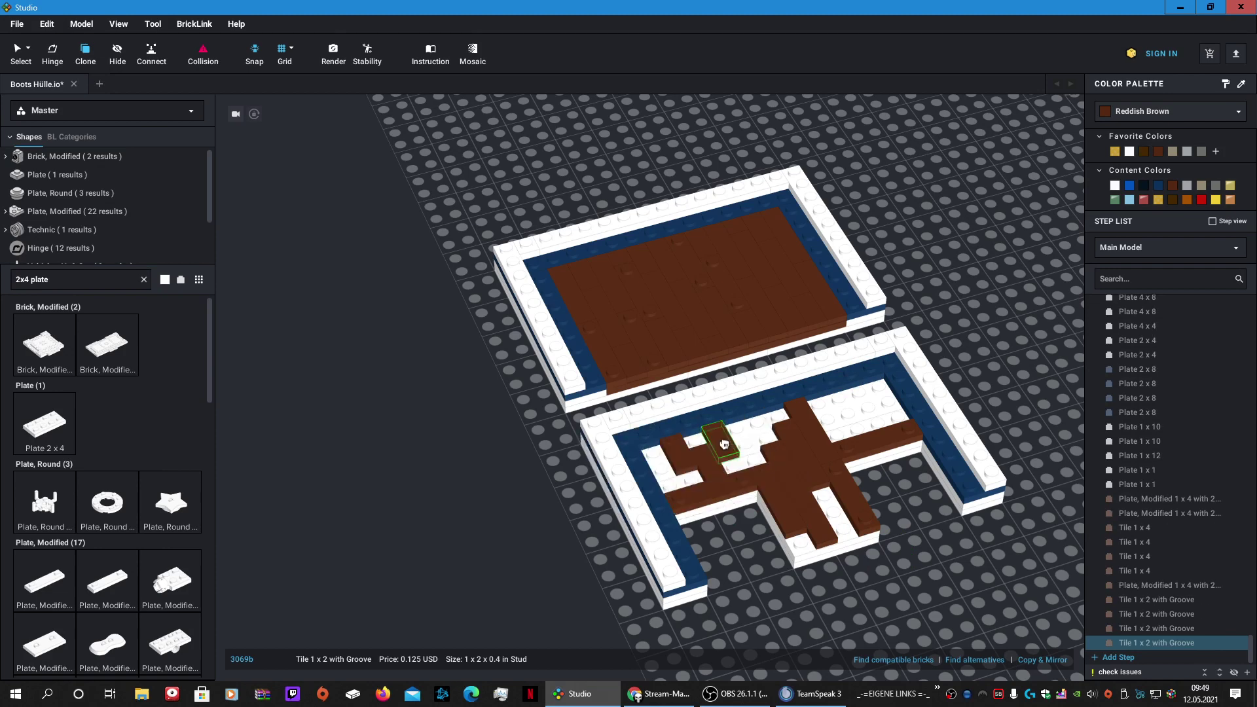
{"action": "left_click", "coordinate": [736, 441]}
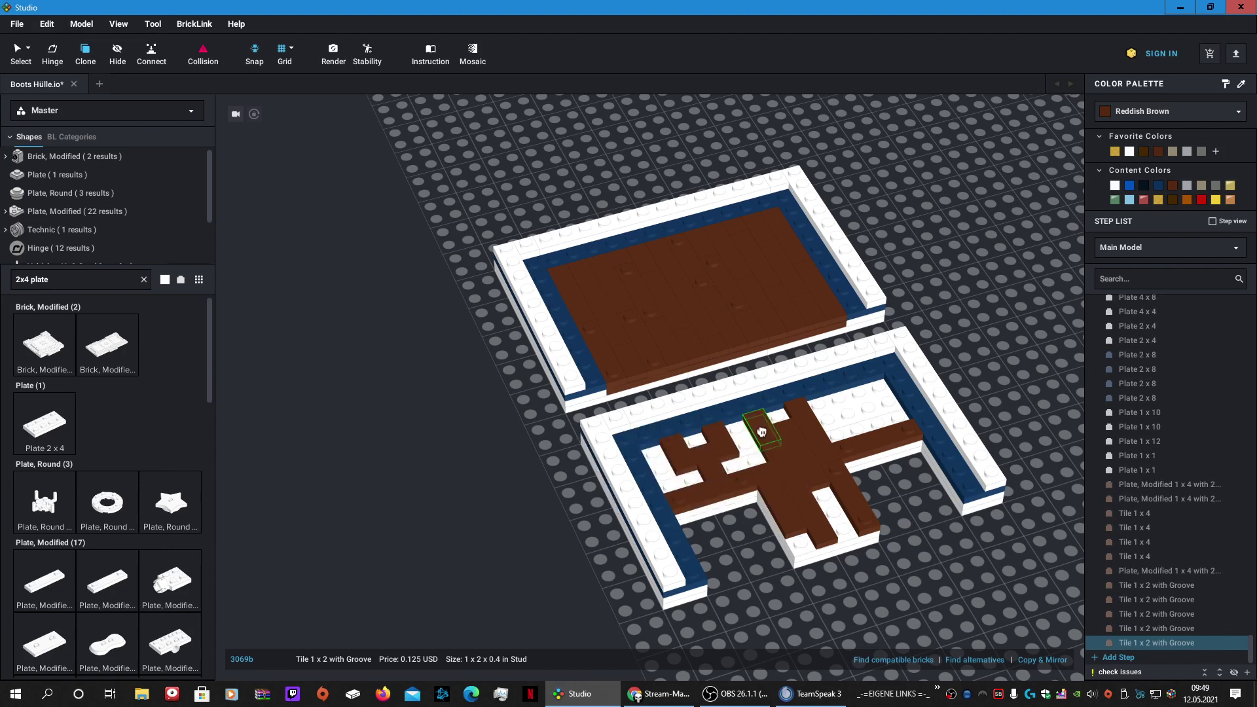
{"action": "left_click", "coordinate": [762, 430]}
{"action": "left_click", "coordinate": [859, 424]}
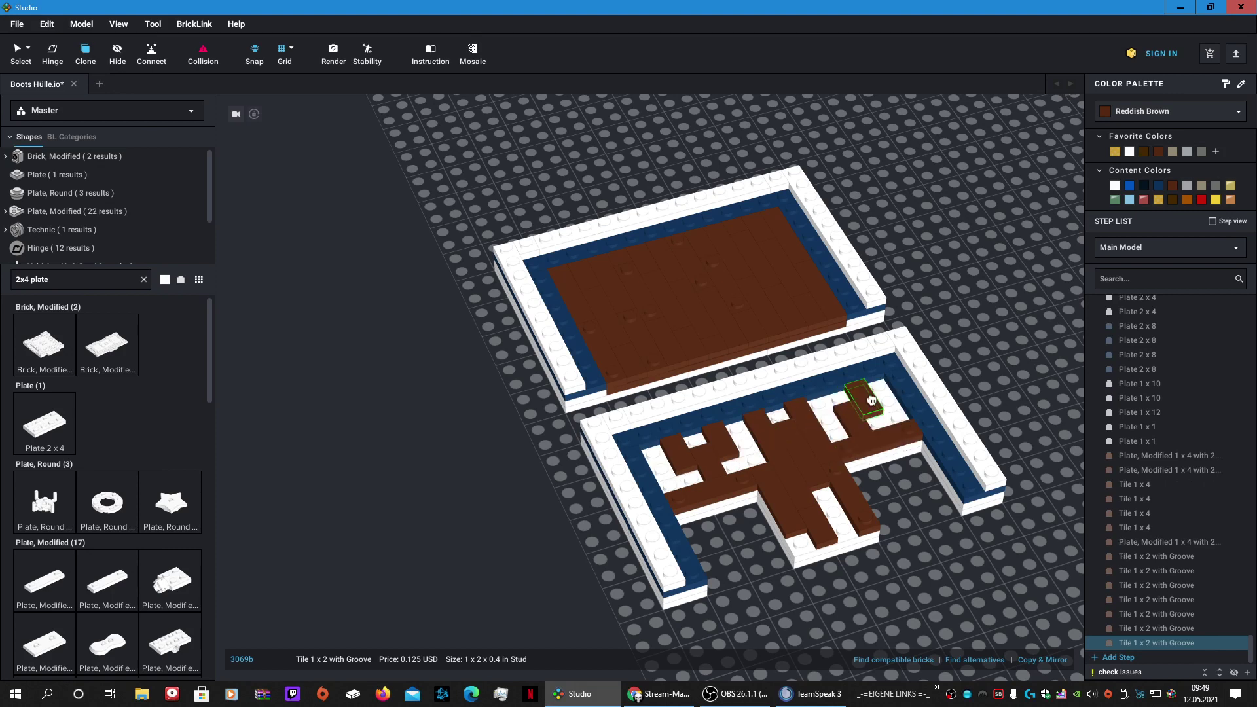
{"action": "key", "text": "Escape"}
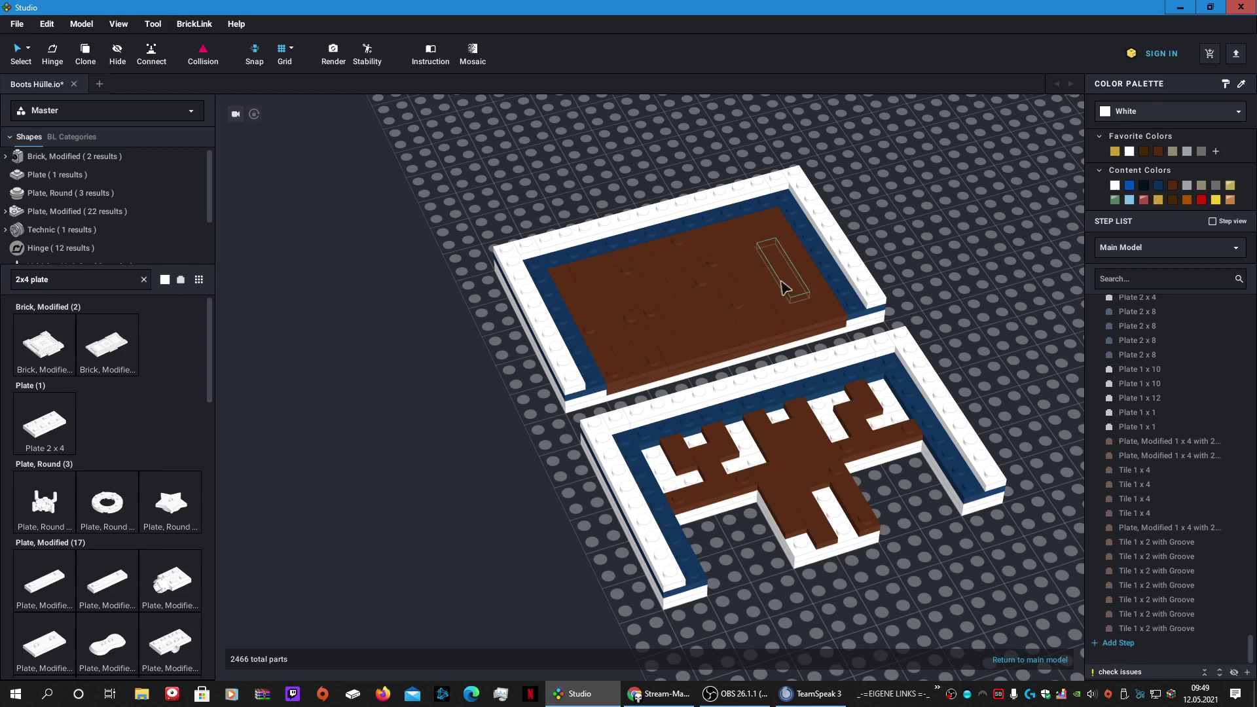
Step: Clone the reddish brown Tile 1 x 3 and place five in the remaining three-stud gaps of the new section's floor
{"action": "left_click", "coordinate": [795, 313]}
{"action": "key", "text": "c"}
{"action": "left_click", "coordinate": [887, 407]}
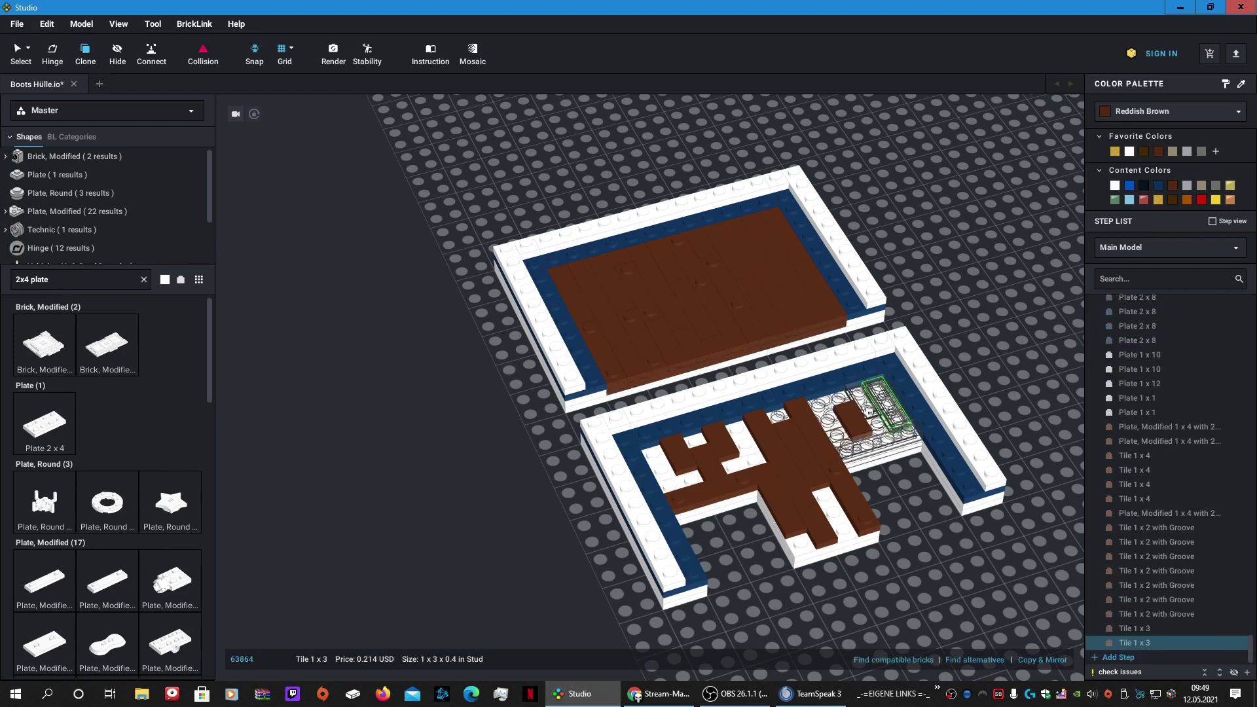
{"action": "left_click", "coordinate": [827, 420]}
{"action": "left_click", "coordinate": [743, 444]}
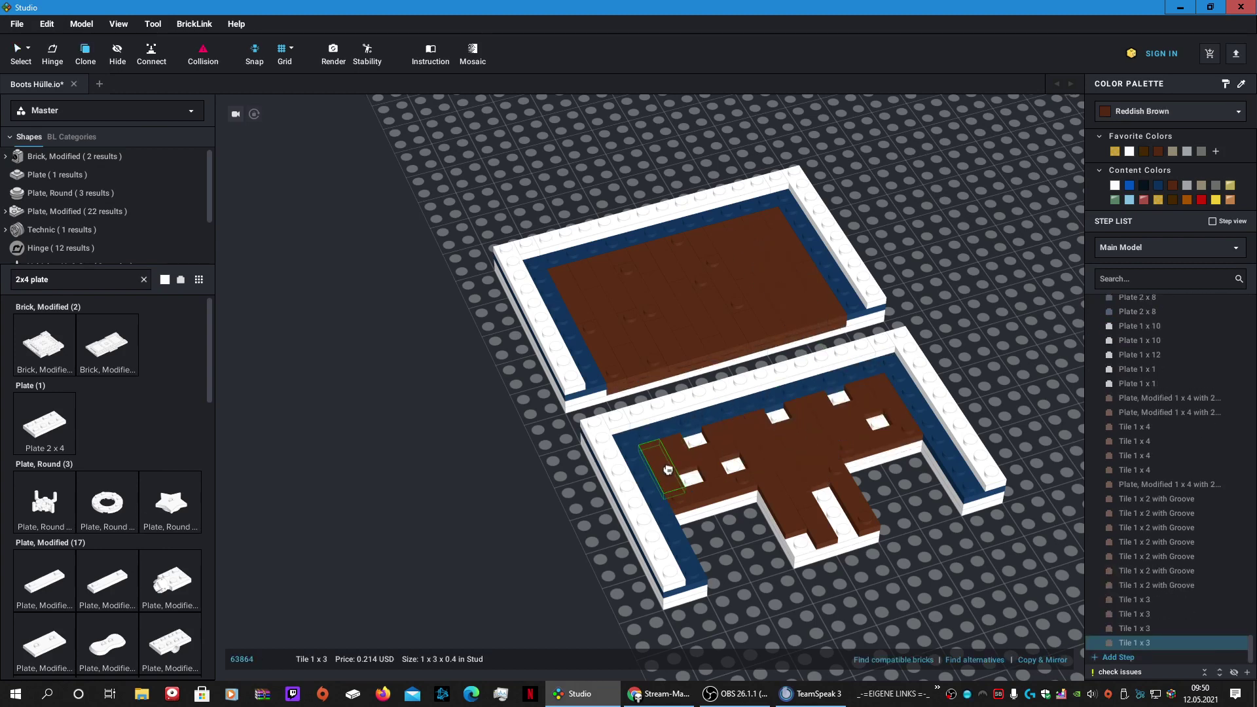
{"action": "left_click", "coordinate": [668, 470]}
{"action": "left_click", "coordinate": [826, 516]}
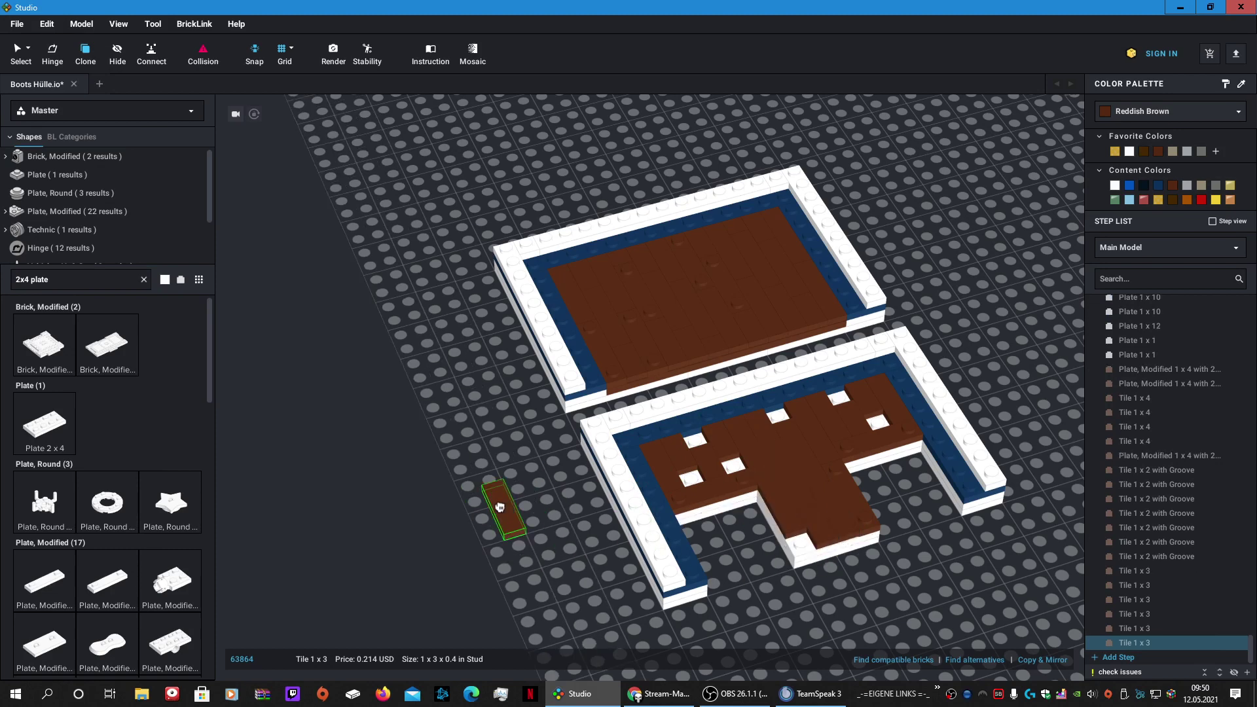
{"action": "key", "text": "Escape"}
Step: Clone the reddish brown Tile 1 x 1 with Groove and fill the seven remaining single-stud gaps in the new section's floor
{"action": "scroll", "coordinate": [749, 331], "scroll_direction": "up", "scroll_amount": 1}
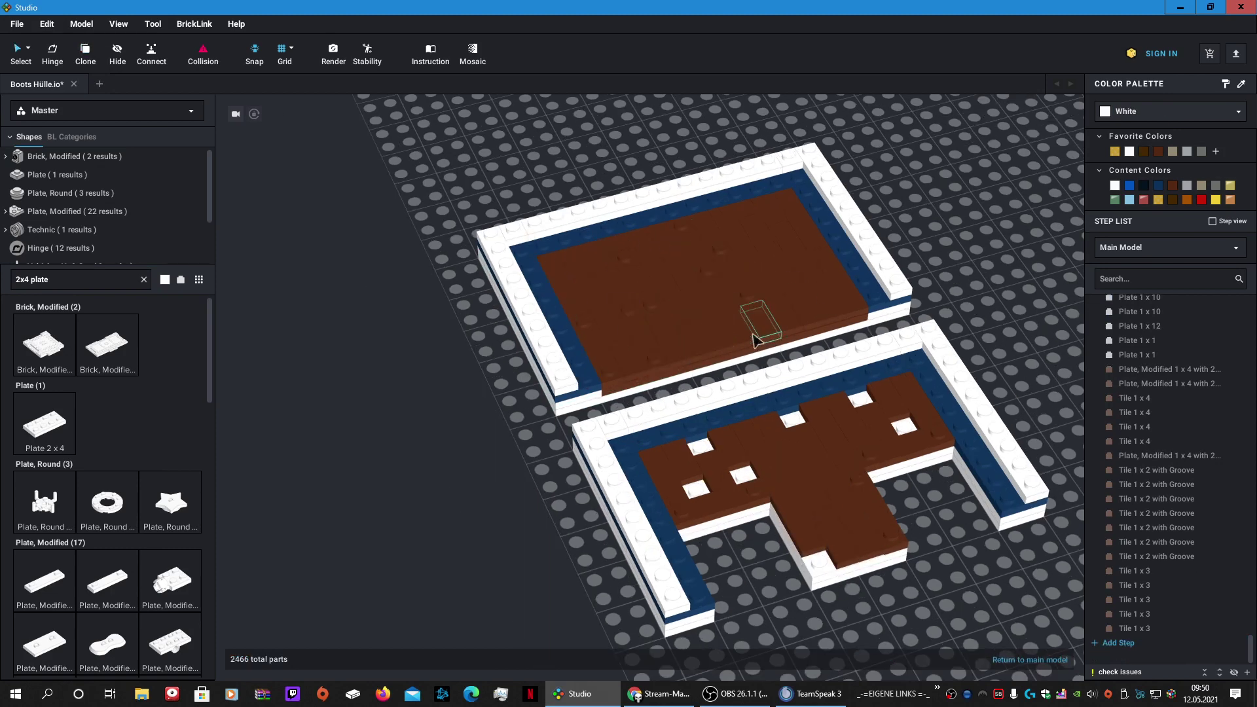
{"action": "left_click", "coordinate": [727, 345]}
{"action": "key", "text": "c"}
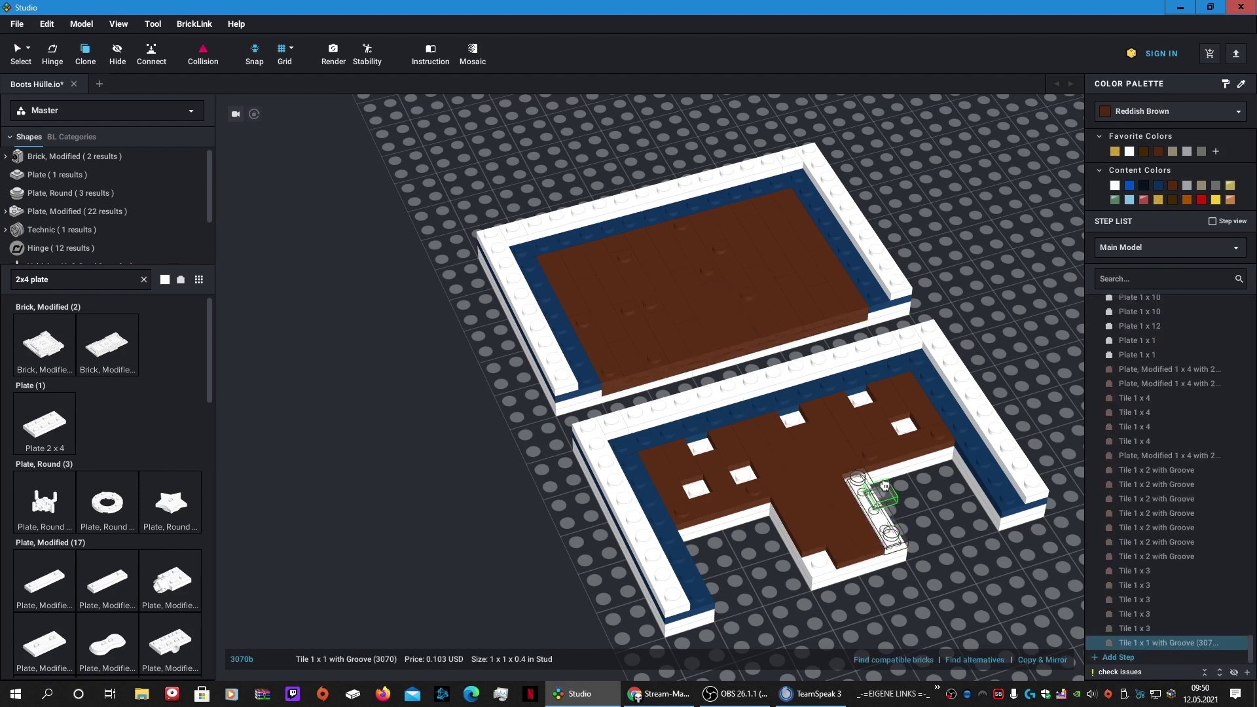
{"action": "left_click", "coordinate": [916, 438]}
{"action": "left_click", "coordinate": [866, 406]}
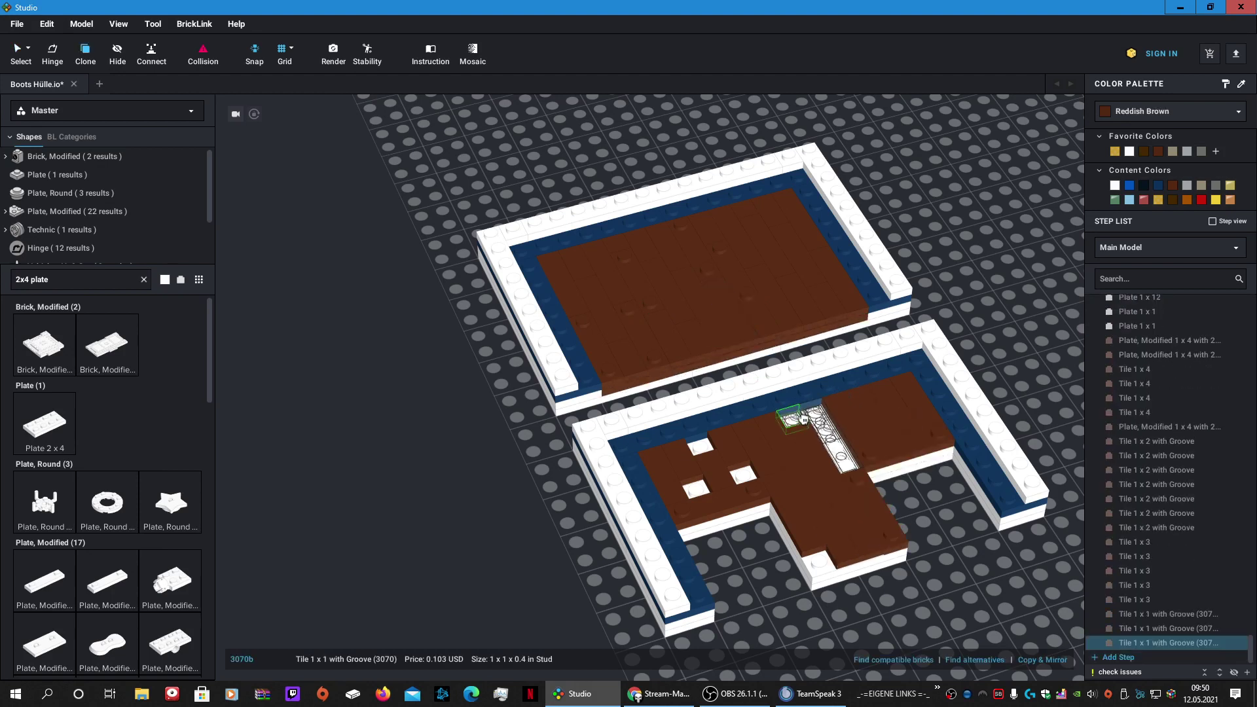
{"action": "left_click", "coordinate": [792, 426]}
{"action": "left_click", "coordinate": [700, 445]}
{"action": "left_click", "coordinate": [697, 488]}
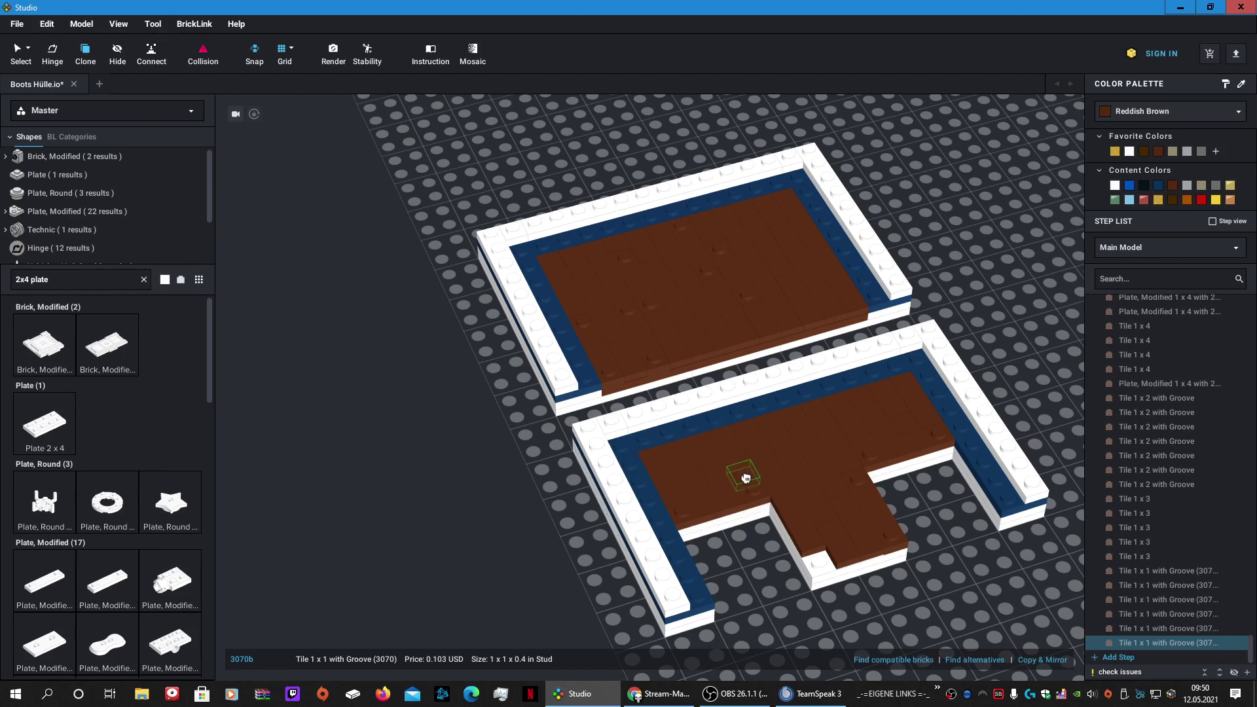
{"action": "left_click", "coordinate": [743, 474]}
{"action": "left_click", "coordinate": [830, 572]}
{"action": "key", "text": "Escape"}
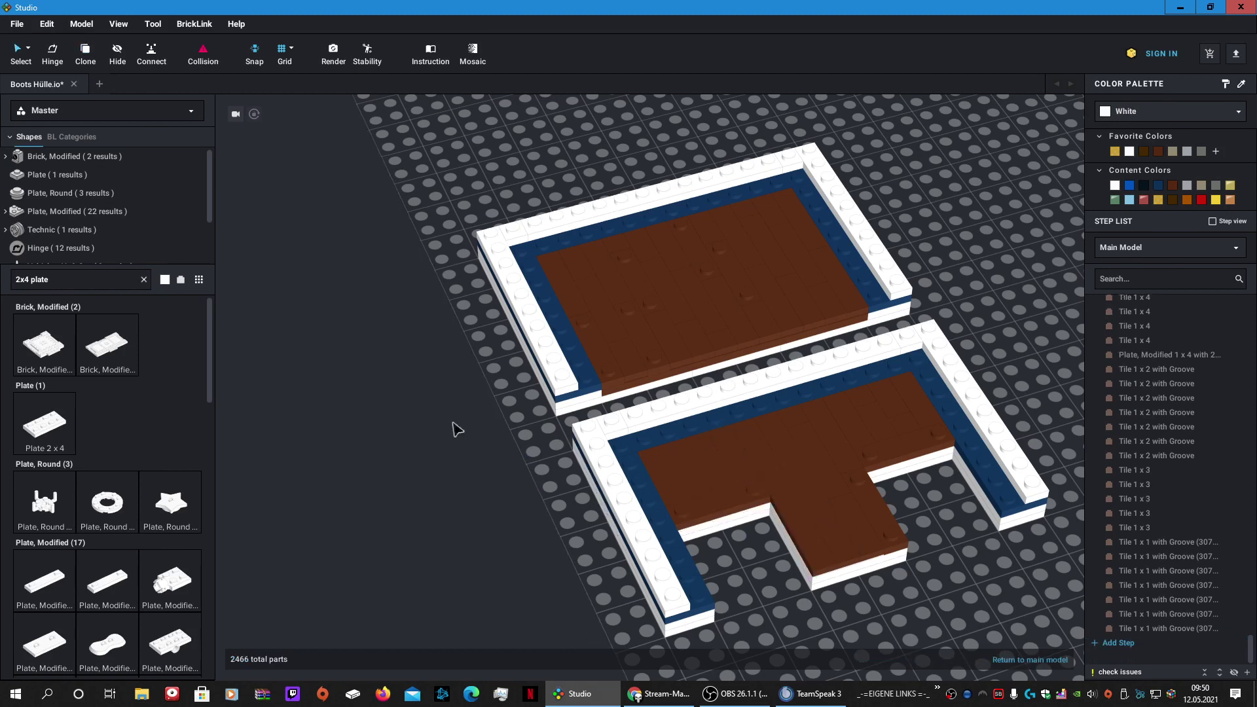
Step: Delete the complete first deck section, keeping only the new section with the projecting middle arm
{"action": "mouse_move", "coordinate": [471, 456]}
{"action": "right_mouse_down"}
{"action": "mouse_move", "coordinate": [516, 470]}
{"action": "mouse_move", "coordinate": [501, 399]}
{"action": "right_mouse_up"}
{"action": "left_click_drag", "start_coordinate": [381, 197], "coordinate": [611, 483]}
{"action": "key", "text": "Delete"}
{"action": "left_click", "coordinate": [635, 310]}
{"action": "key", "text": "Delete"}
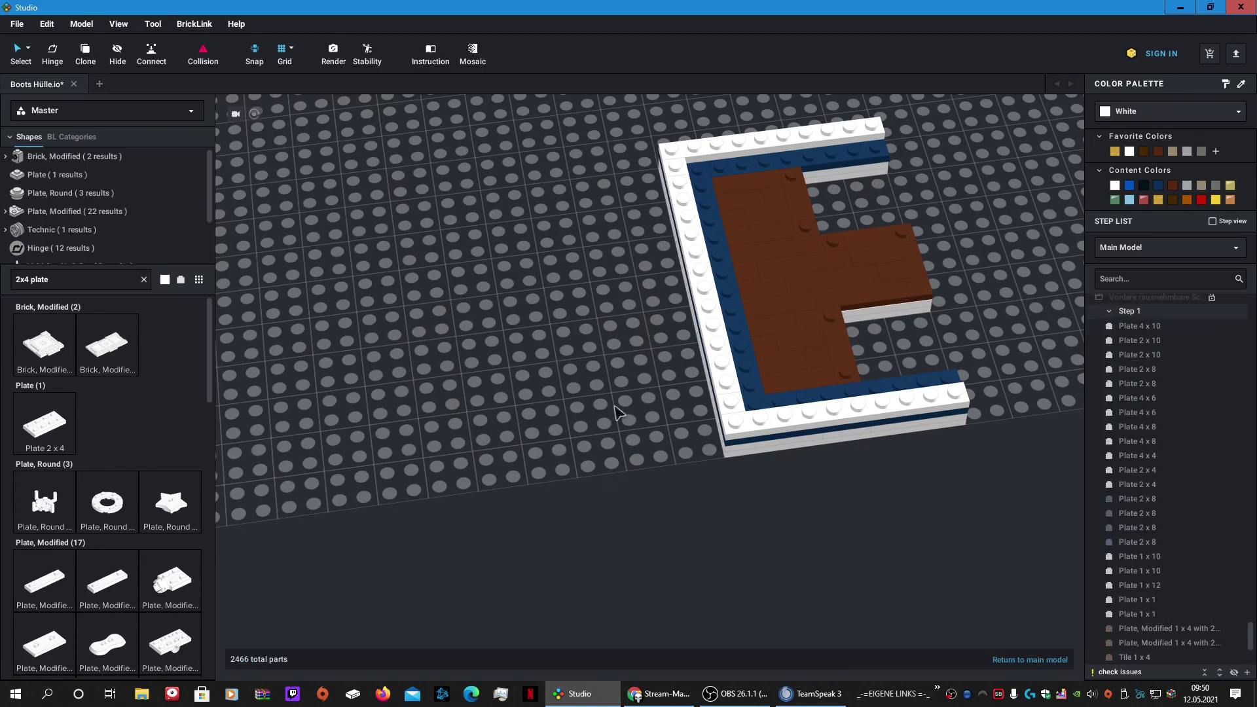
{"action": "right_click_drag", "start_coordinate": [615, 399], "coordinate": [597, 383]}
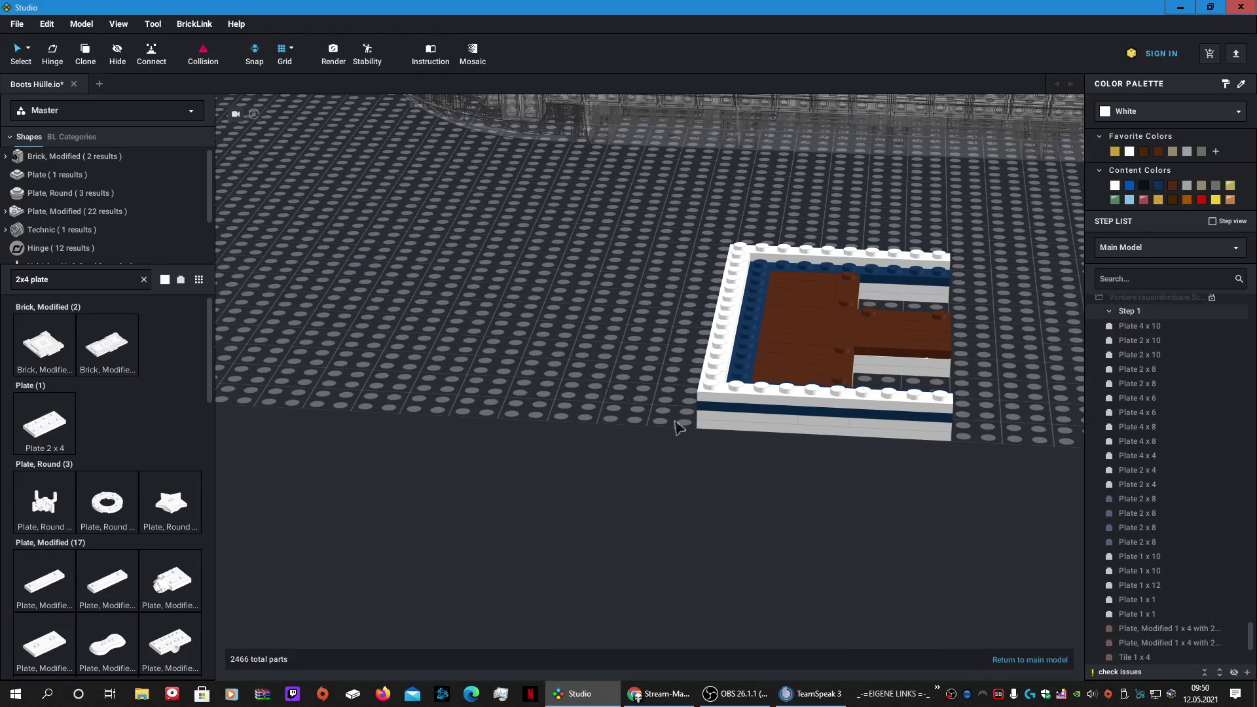
Step: Return to the main model and move the removable deck submodel from the baseplate onto the ship's open forecastle area
{"action": "left_click", "coordinate": [1050, 660]}
{"action": "right_click_drag", "start_coordinate": [816, 519], "coordinate": [831, 508]}
{"action": "scroll", "coordinate": [819, 380], "scroll_direction": "down", "scroll_amount": 2}
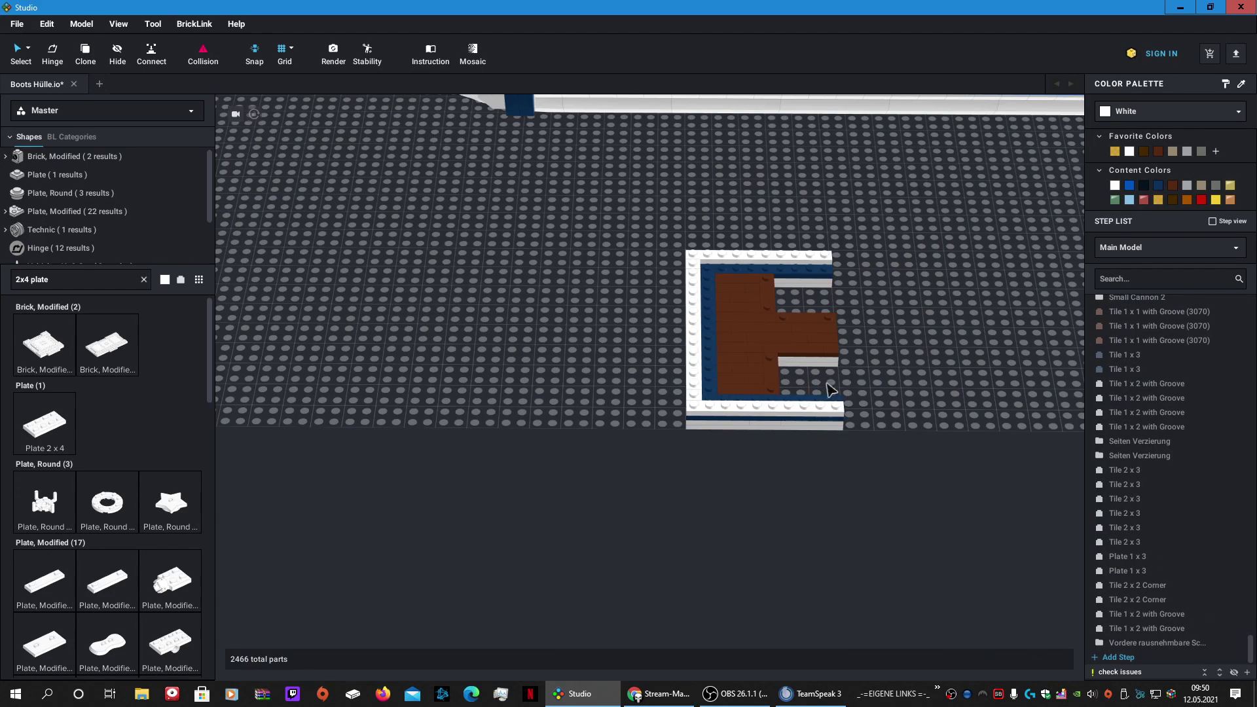
{"action": "scroll", "coordinate": [822, 381], "scroll_direction": "down", "scroll_amount": 5}
{"action": "middle_click_drag", "start_coordinate": [810, 374], "coordinate": [834, 576]}
{"action": "right_click_drag", "start_coordinate": [834, 577], "coordinate": [877, 494]}
{"action": "scroll", "coordinate": [878, 493], "scroll_direction": "up", "scroll_amount": 4}
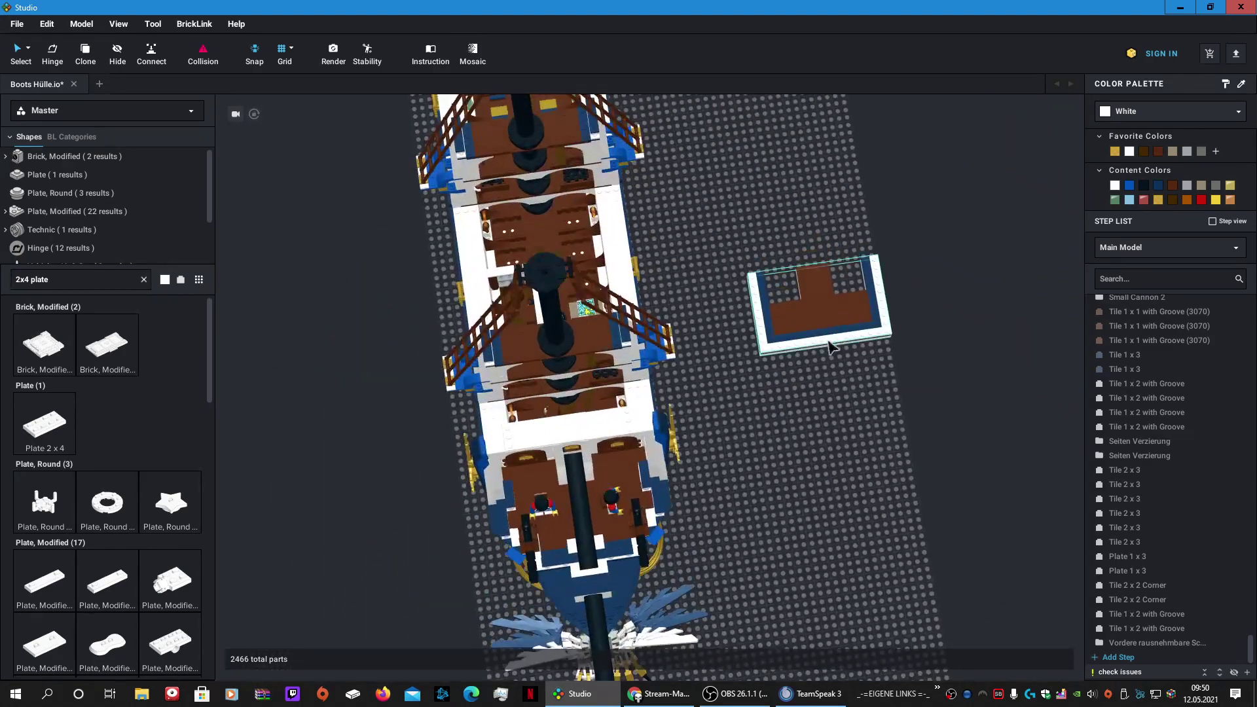
{"action": "left_click_drag", "start_coordinate": [829, 347], "coordinate": [578, 434]}
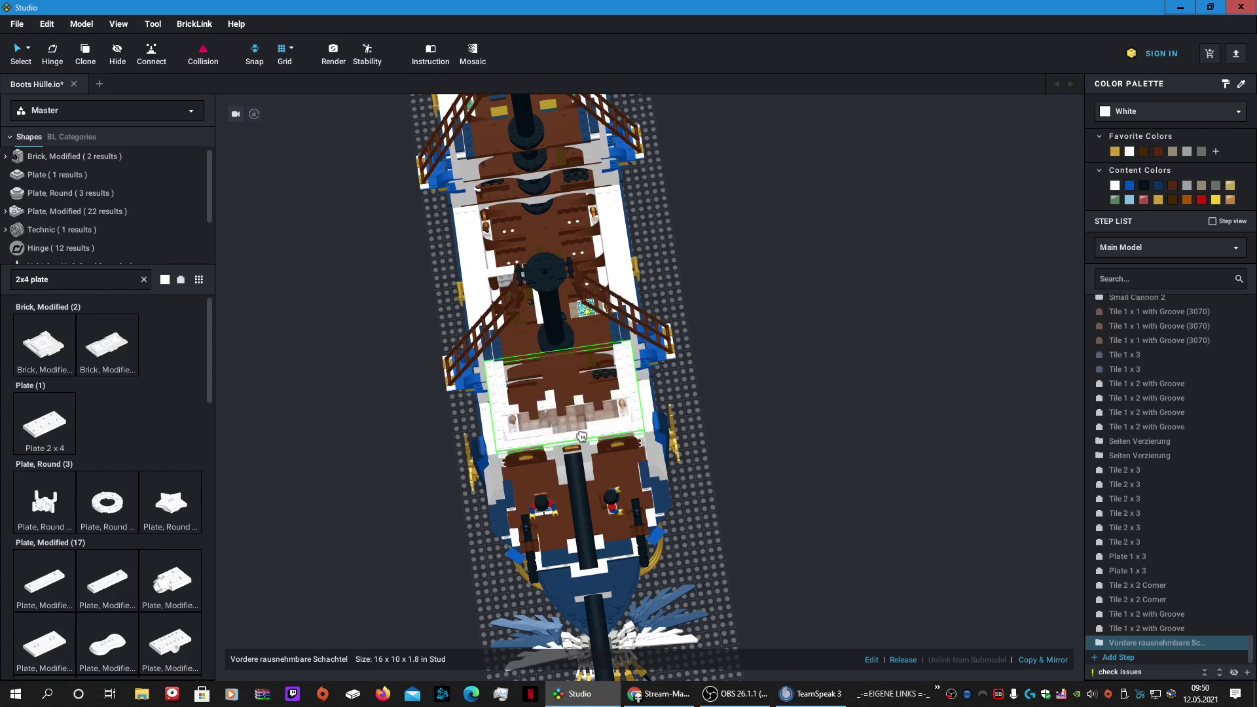
{"action": "scroll", "coordinate": [583, 436], "scroll_direction": "up", "scroll_amount": 3}
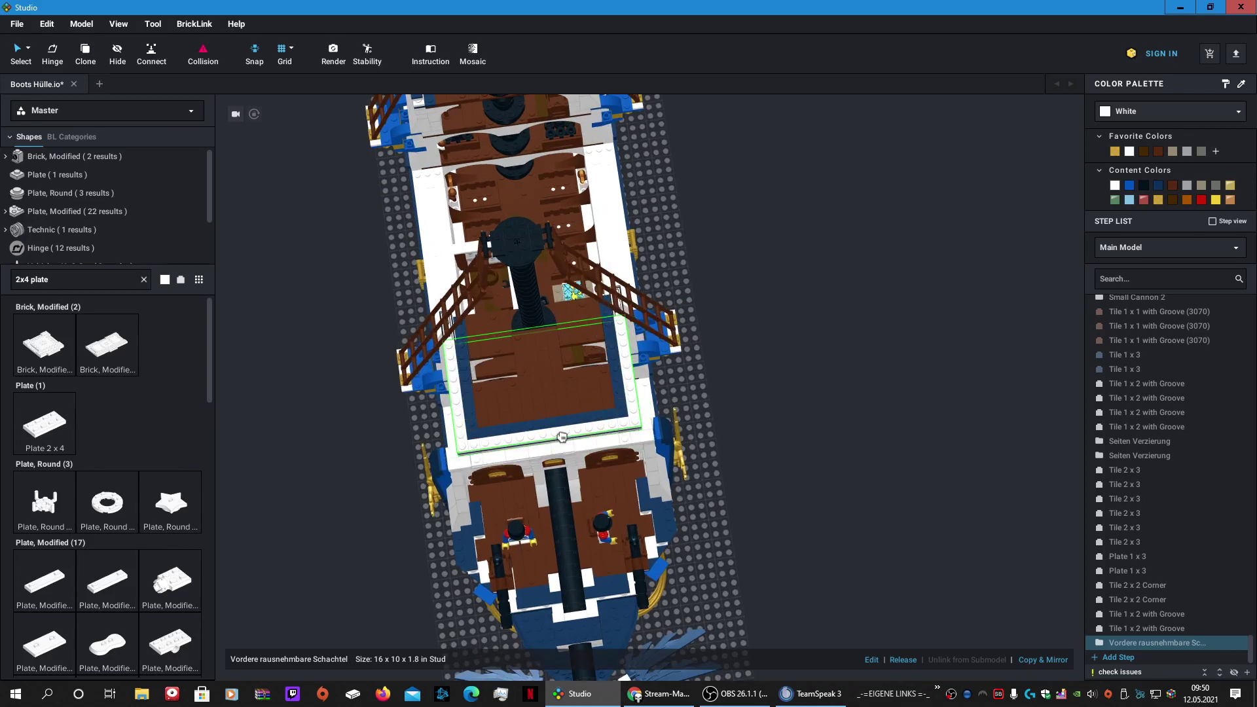
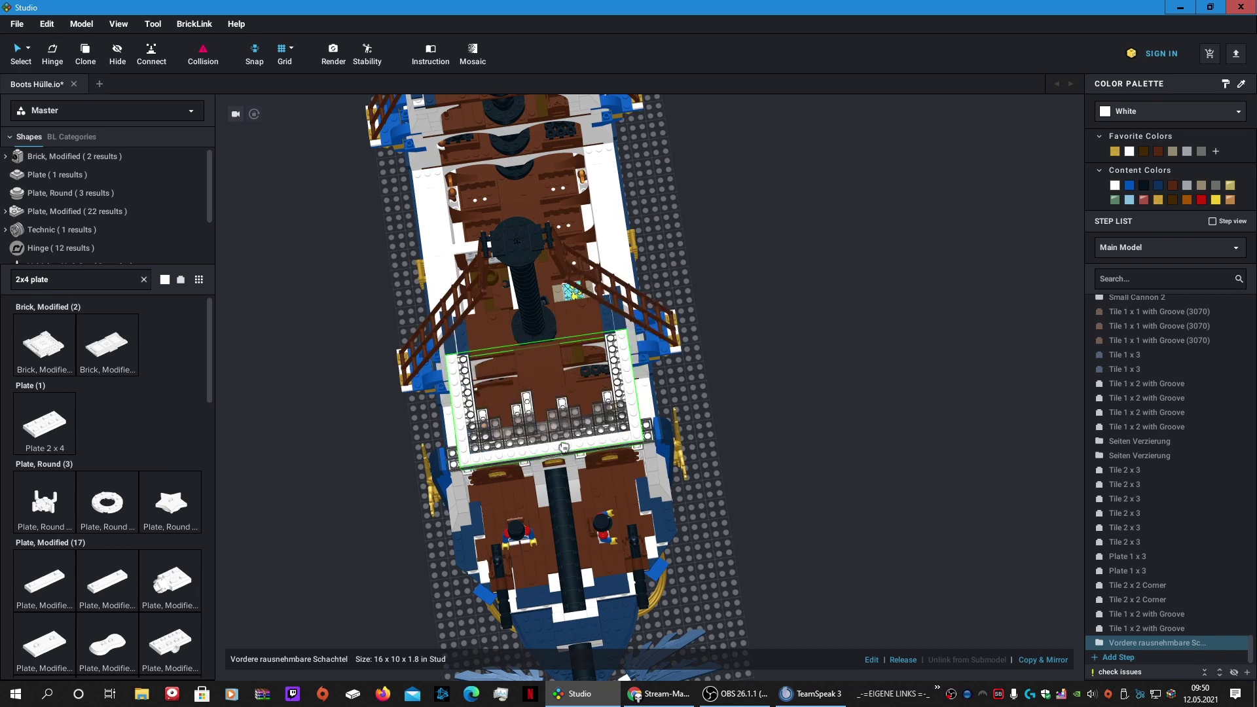
Step: Pull the deck submodel clear of the ship and reposition it on top of the forecastle walls beside the mast shrouds
{"action": "left_click_drag", "start_coordinate": [577, 448], "coordinate": [812, 443]}
{"action": "right_click_drag", "start_coordinate": [812, 443], "coordinate": [806, 443]}
{"action": "left_click_drag", "start_coordinate": [805, 443], "coordinate": [666, 452]}
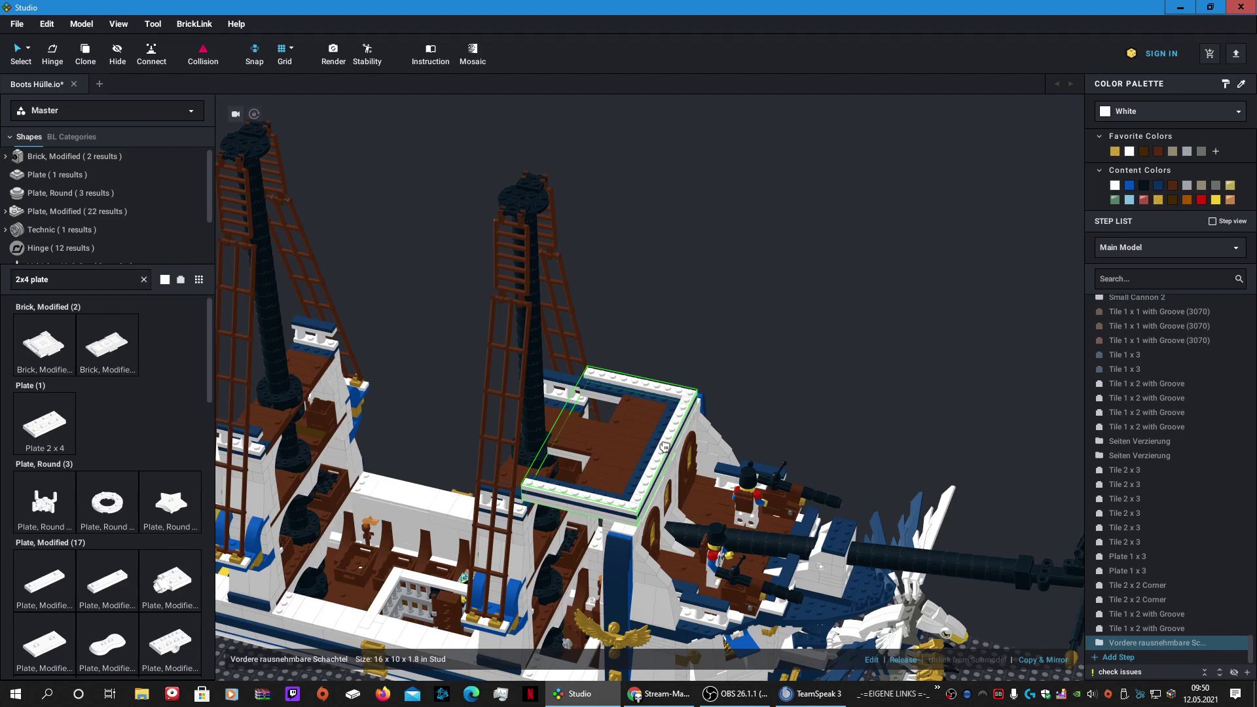
{"action": "left_click", "coordinate": [763, 407]}
Step: Search the parts for 1x2 and try two white Brick 1 x 2 stacked under the deck's side edge near the shrouds
{"action": "right_click_drag", "start_coordinate": [763, 339], "coordinate": [892, 313]}
{"action": "scroll", "coordinate": [834, 337], "scroll_direction": "up", "scroll_amount": 5}
{"action": "scroll", "coordinate": [846, 332], "scroll_direction": "up", "scroll_amount": 2}
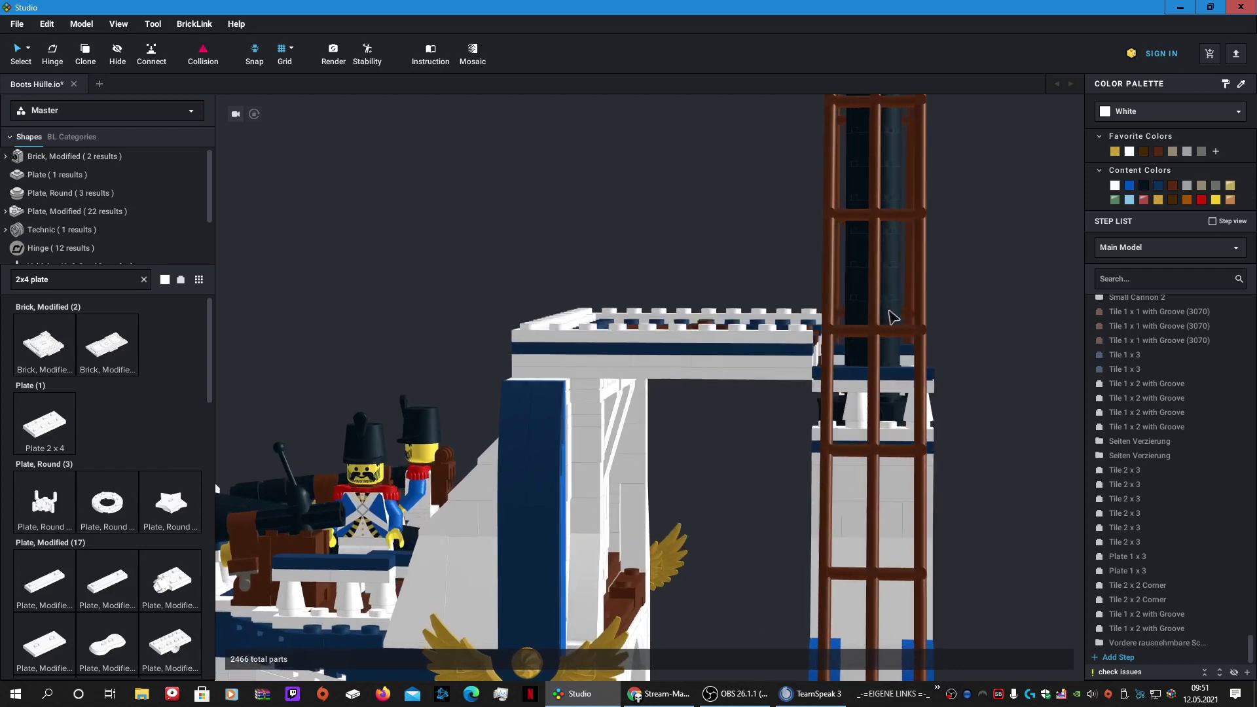
{"action": "right_click_drag", "start_coordinate": [905, 315], "coordinate": [899, 313]}
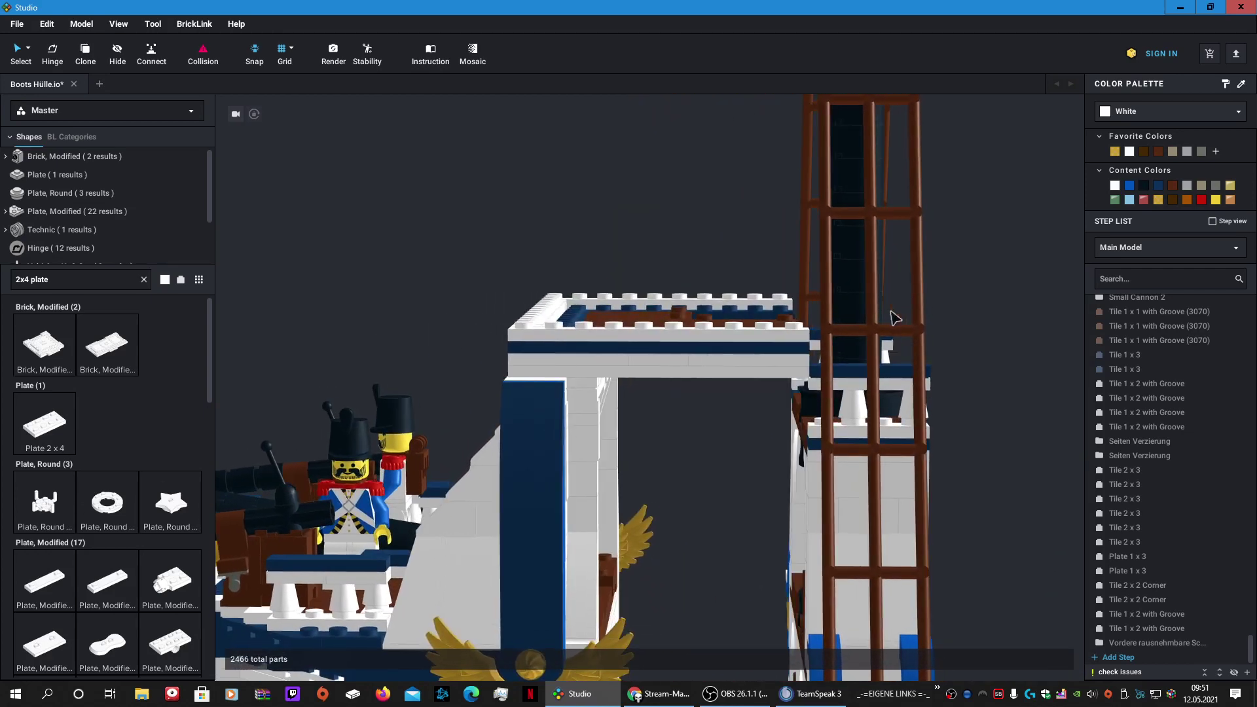
{"action": "left_click", "coordinate": [124, 284]}
{"action": "type", "text": "1"}
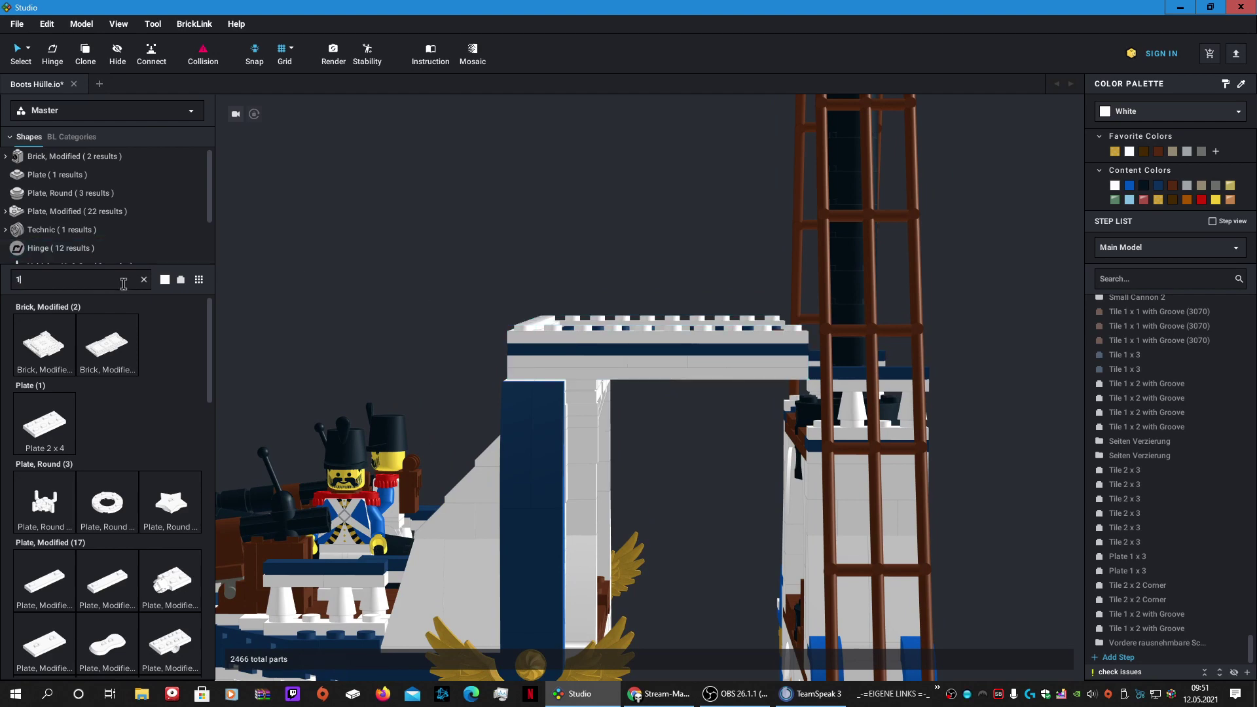
{"action": "type", "text": "x2"}
{"action": "left_click_drag", "start_coordinate": [38, 362], "coordinate": [701, 451]}
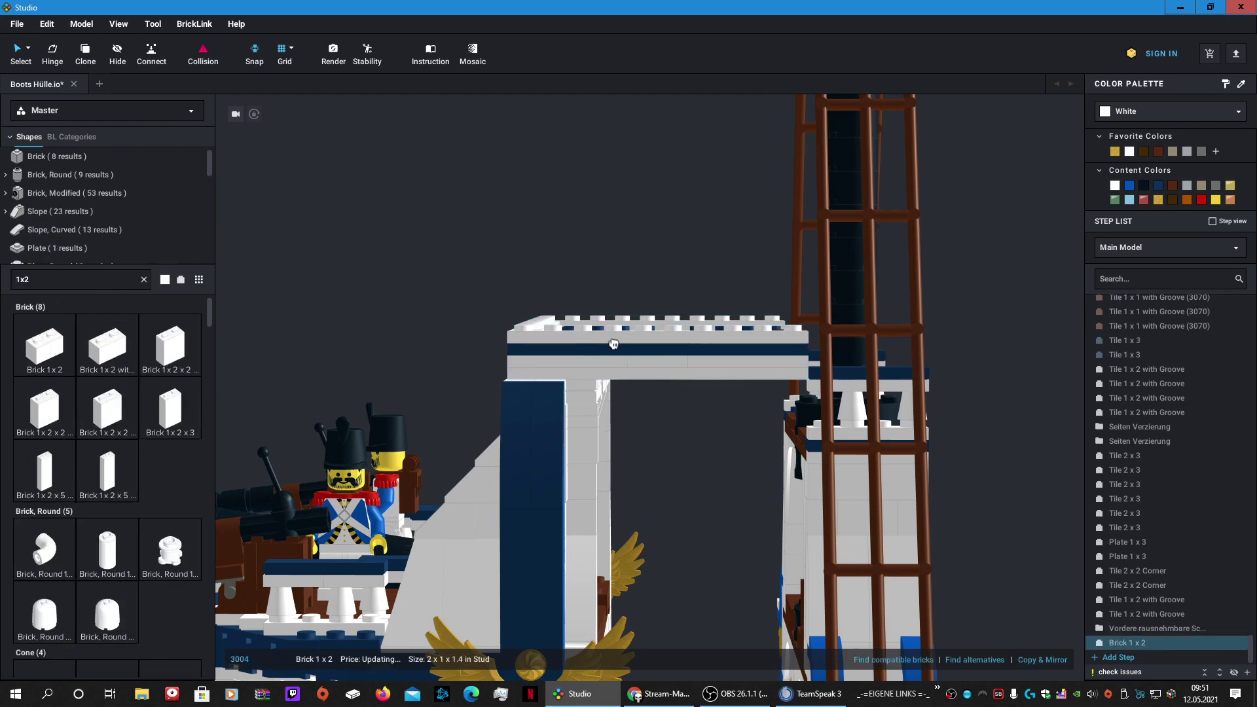
{"action": "right_click_drag", "start_coordinate": [393, 306], "coordinate": [401, 322]}
{"action": "scroll", "coordinate": [694, 406], "scroll_direction": "down", "scroll_amount": 3}
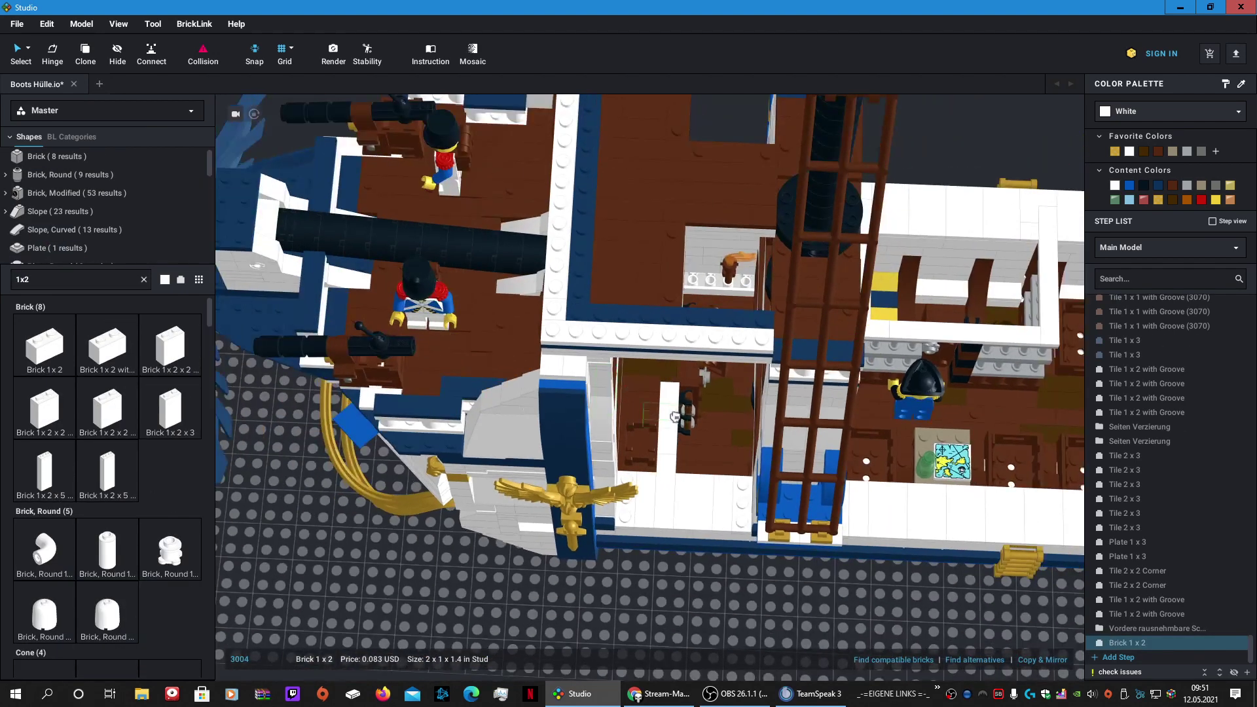
{"action": "right_click_drag", "start_coordinate": [698, 406], "coordinate": [692, 373]}
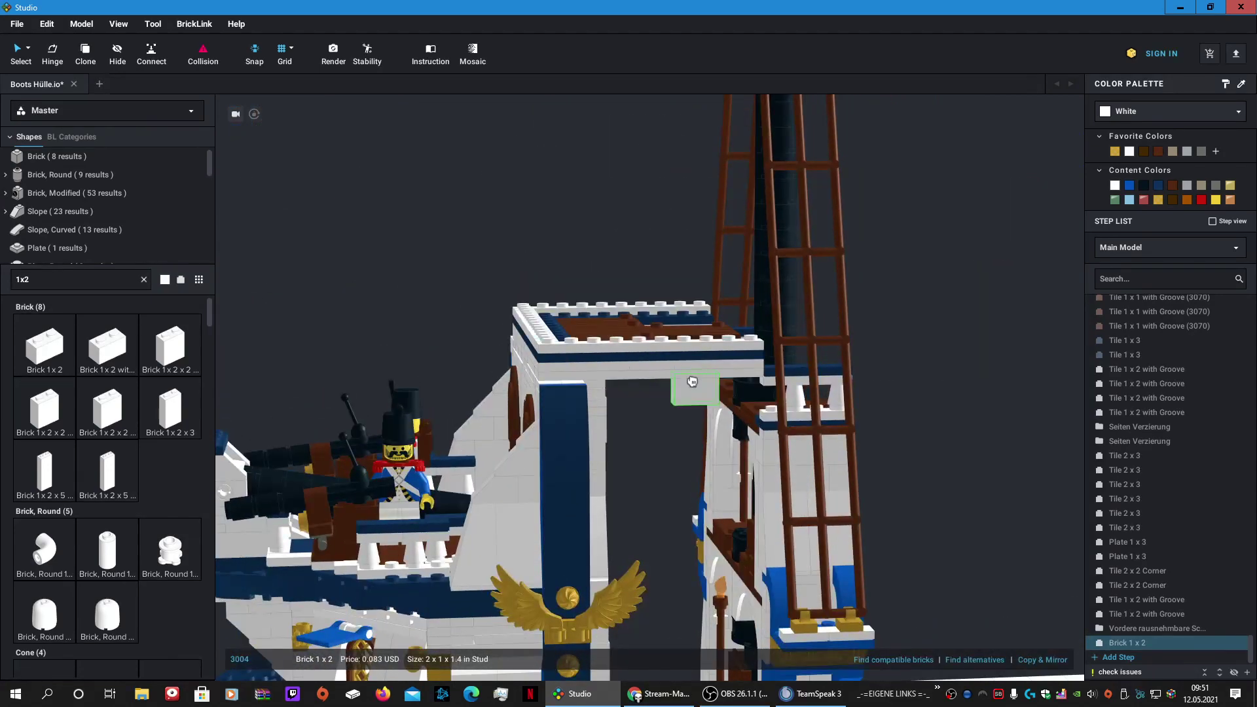
{"action": "left_click", "coordinate": [693, 381]}
{"action": "left_click", "coordinate": [693, 417]}
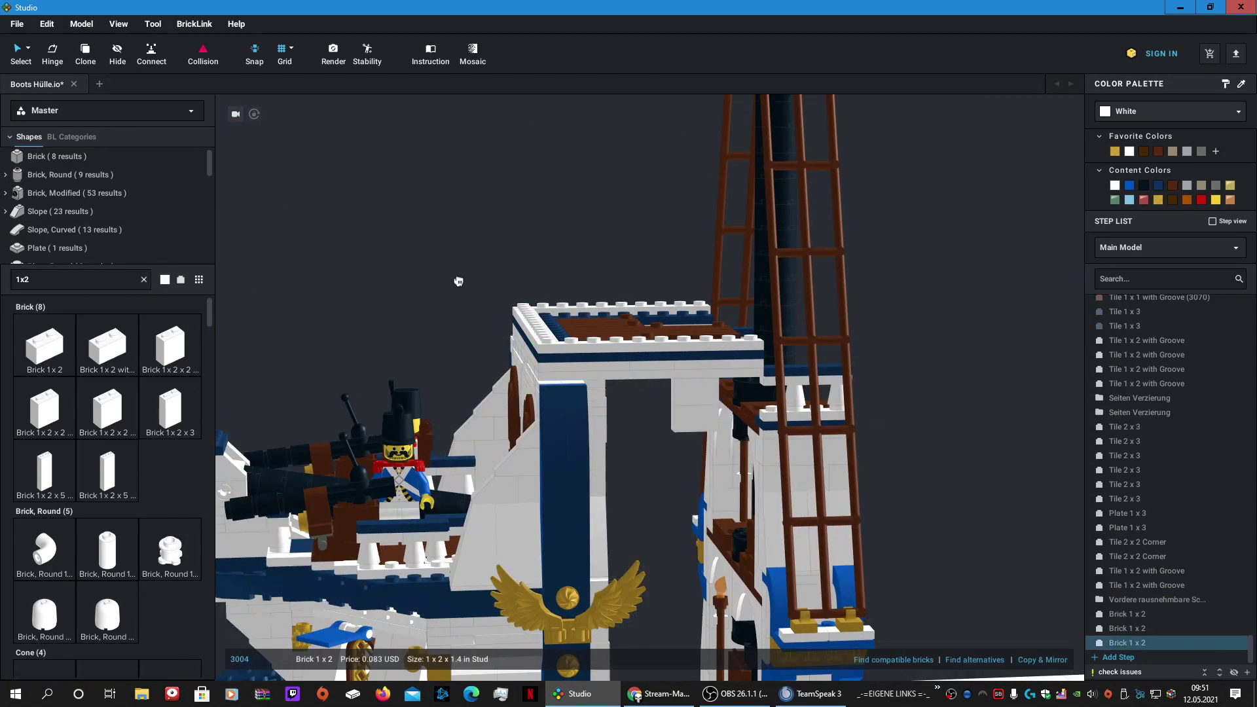
{"action": "key", "text": "Escape"}
{"action": "mouse_move", "coordinate": [457, 279]}
{"action": "right_mouse_down"}
{"action": "mouse_move", "coordinate": [446, 264]}
{"action": "mouse_move", "coordinate": [470, 261]}
{"action": "mouse_move", "coordinate": [459, 266]}
{"action": "right_mouse_up"}
{"action": "scroll", "coordinate": [445, 264], "scroll_direction": "up", "scroll_amount": 4}
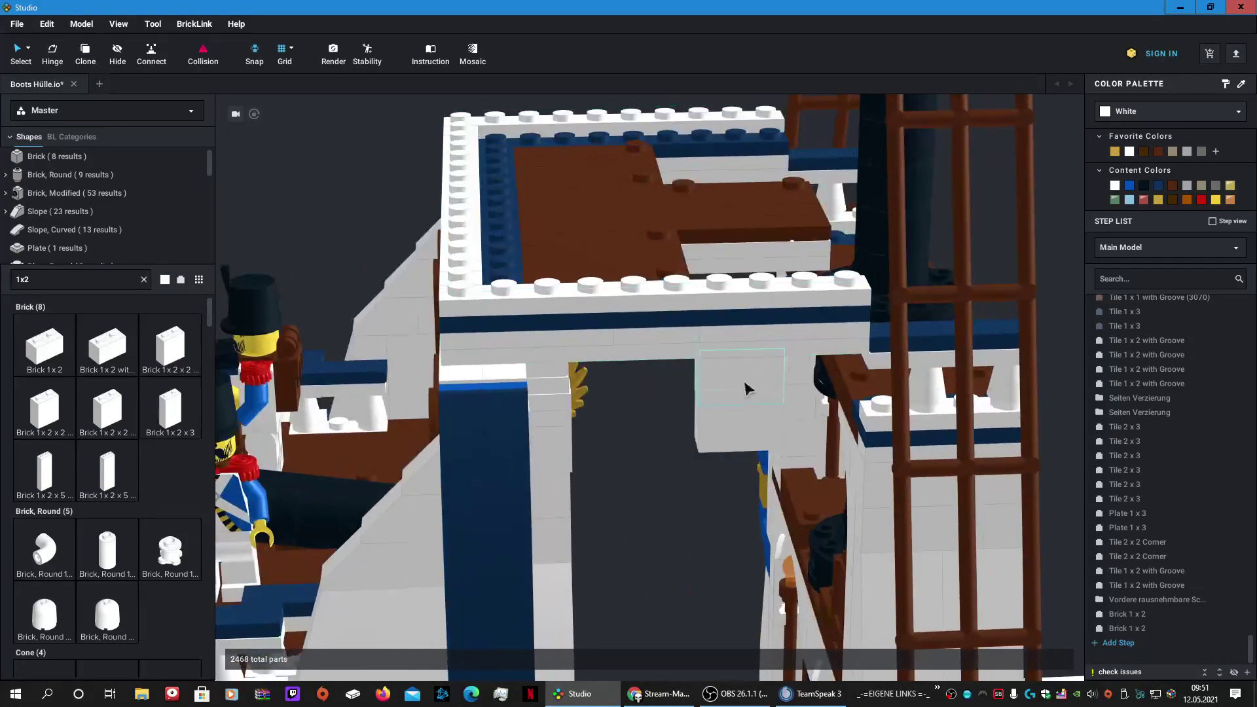
Step: Delete the two white Brick 1 x 2 stacked under the deck's side edge
{"action": "left_click", "coordinate": [748, 393]}
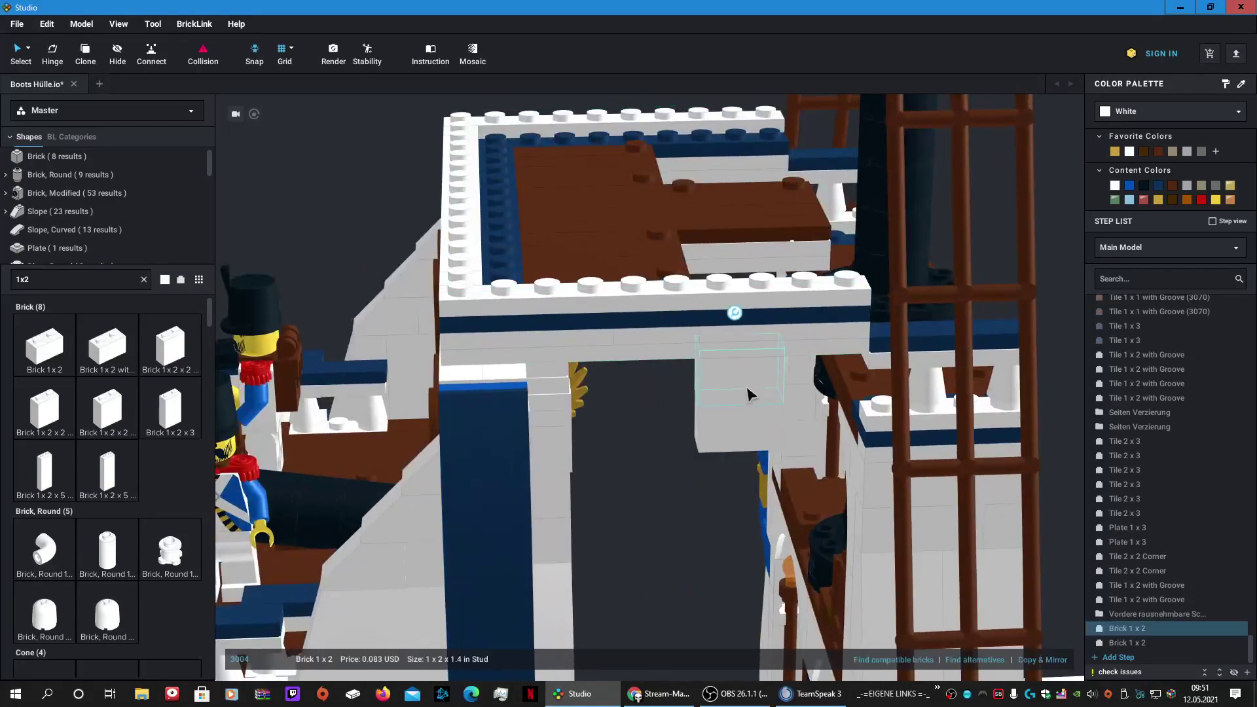
{"action": "key", "text": "Delete"}
{"action": "left_click", "coordinate": [742, 426]}
{"action": "key", "text": "Delete"}
Step: Move the deck submodel off the ship to a free area of the baseplate
{"action": "scroll", "coordinate": [681, 376], "scroll_direction": "down", "scroll_amount": 5}
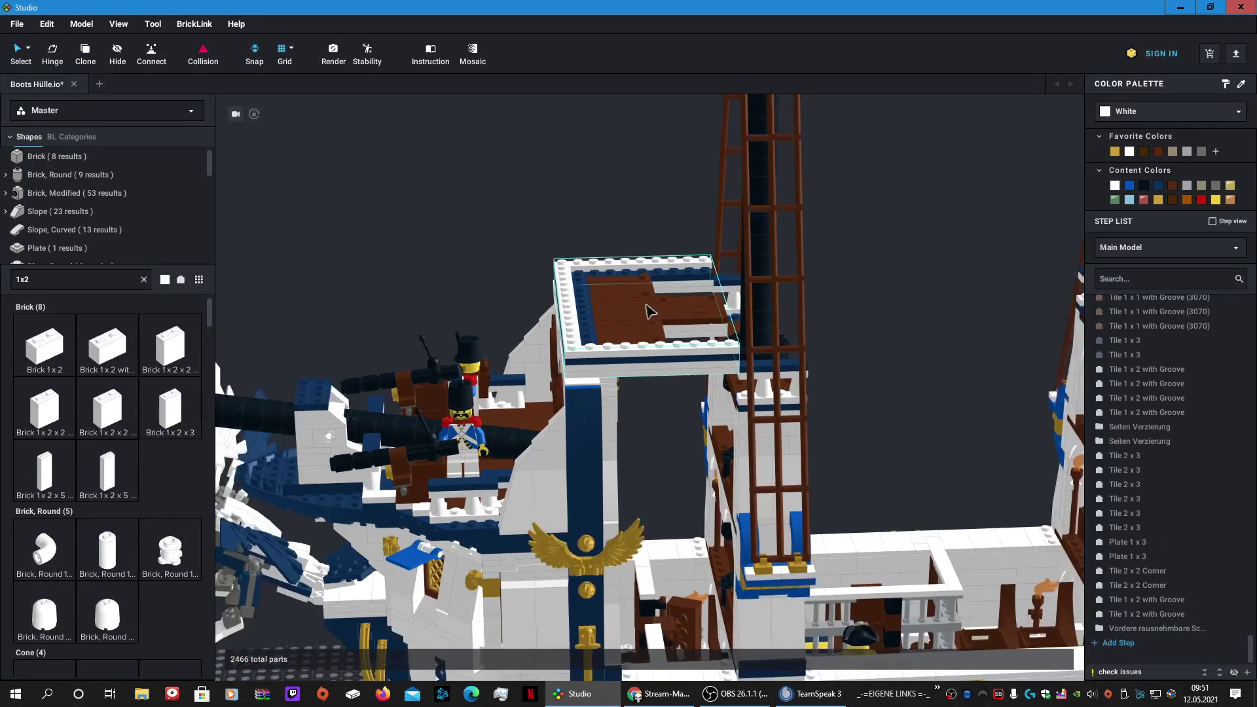
{"action": "scroll", "coordinate": [649, 312], "scroll_direction": "down", "scroll_amount": 5}
{"action": "right_click_drag", "start_coordinate": [630, 329], "coordinate": [634, 388]}
{"action": "left_click_drag", "start_coordinate": [677, 378], "coordinate": [392, 497]}
{"action": "scroll", "coordinate": [387, 451], "scroll_direction": "up", "scroll_amount": 3}
{"action": "middle_click_drag", "start_coordinate": [387, 451], "coordinate": [556, 356]}
{"action": "scroll", "coordinate": [560, 349], "scroll_direction": "up", "scroll_amount": 5}
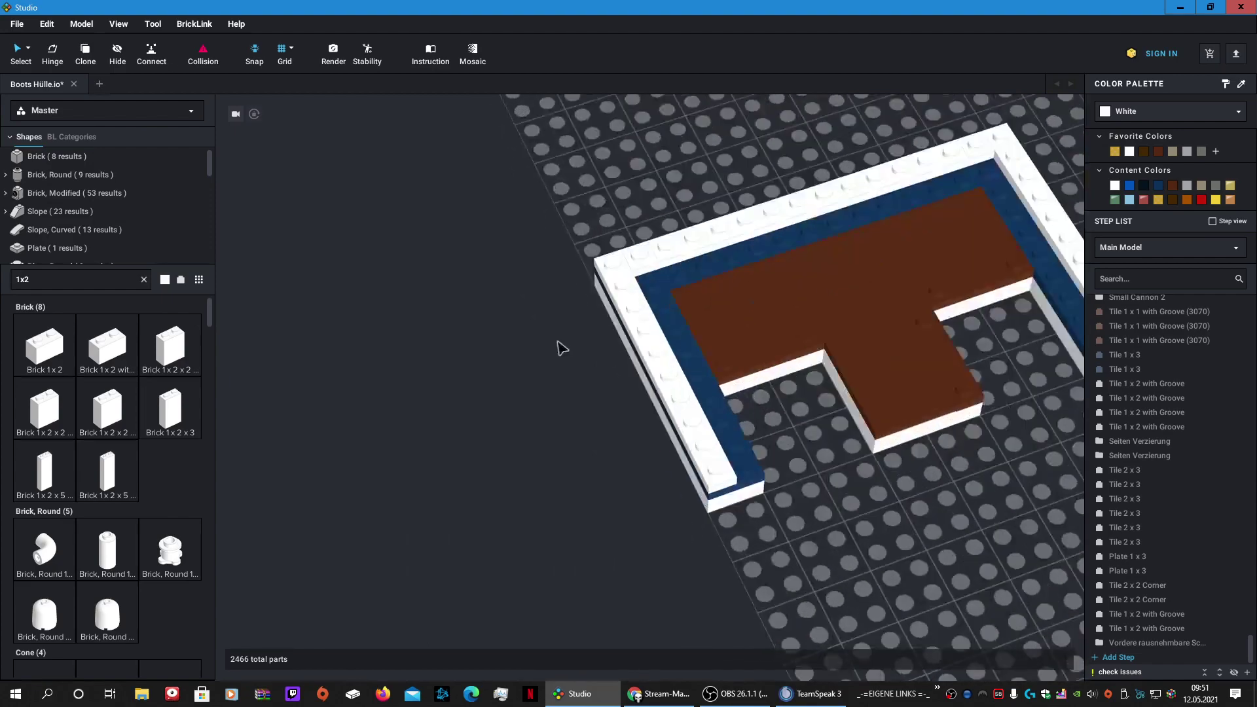
Step: Open the removable forecastle deck submodel for editing
{"action": "right_click_drag", "start_coordinate": [561, 348], "coordinate": [582, 304]}
{"action": "left_click", "coordinate": [675, 374]}
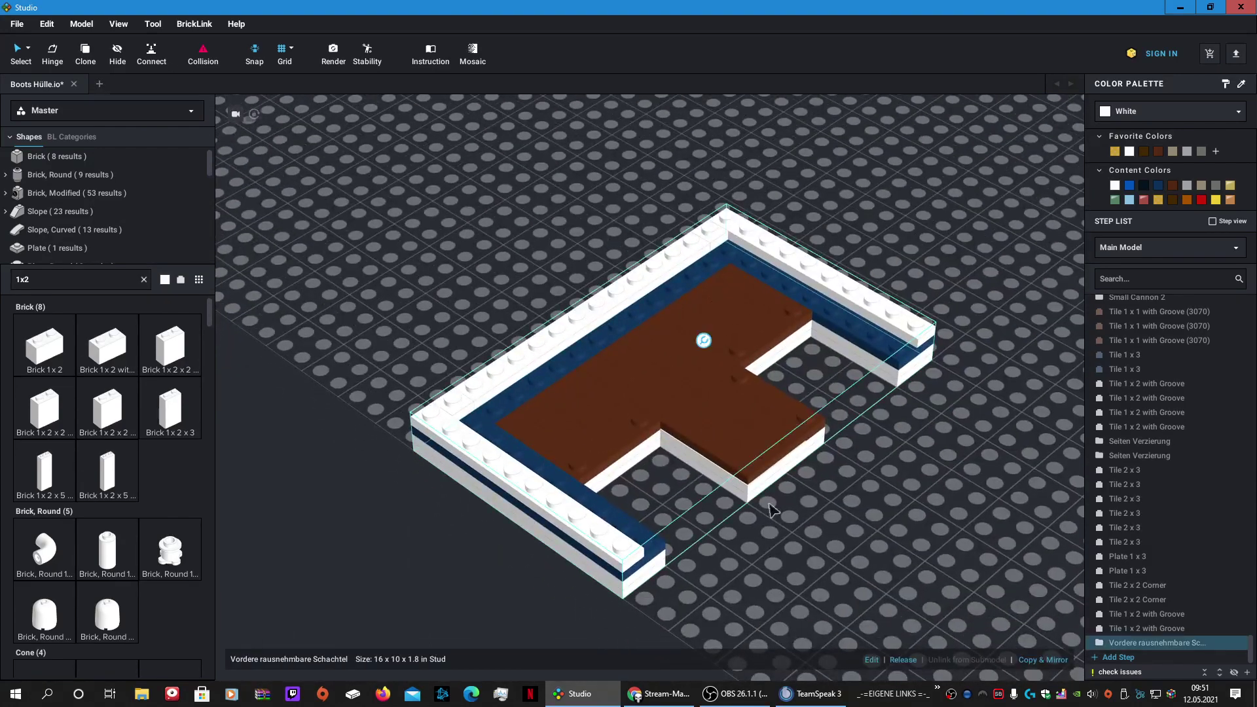
{"action": "left_click", "coordinate": [871, 660]}
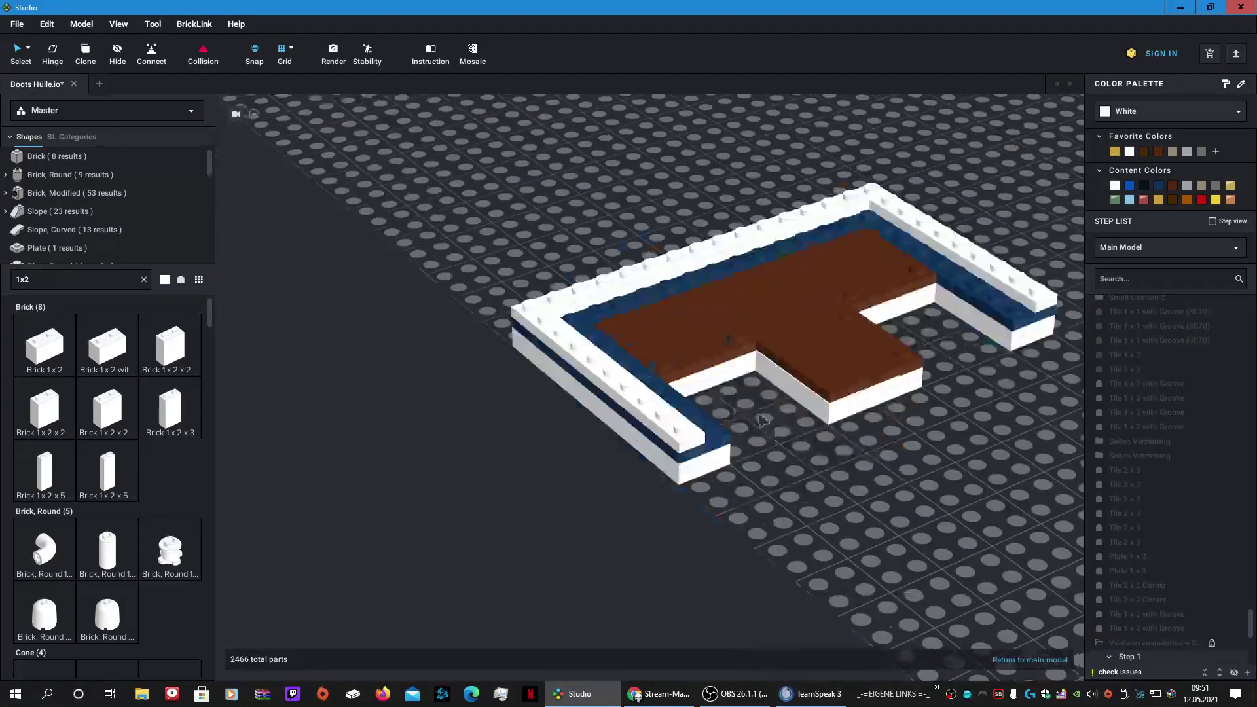
Step: Search the parts for 2x6 plate and attach a white Plate 2 x 6 under the deck at each of the two recesses
{"action": "scroll", "coordinate": [759, 417], "scroll_direction": "up", "scroll_amount": 3}
{"action": "right_click_drag", "start_coordinate": [760, 416], "coordinate": [850, 166]}
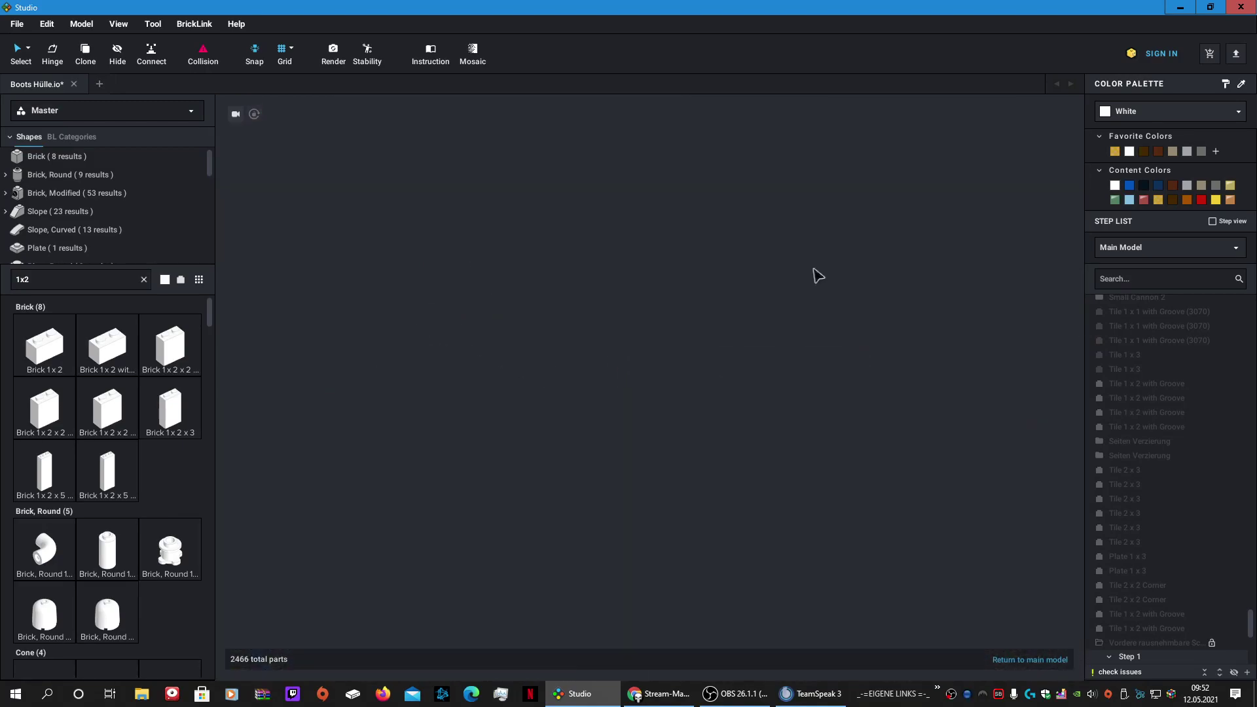
{"action": "right_click_drag", "start_coordinate": [773, 254], "coordinate": [762, 463]}
{"action": "scroll", "coordinate": [784, 502], "scroll_direction": "up", "scroll_amount": 4}
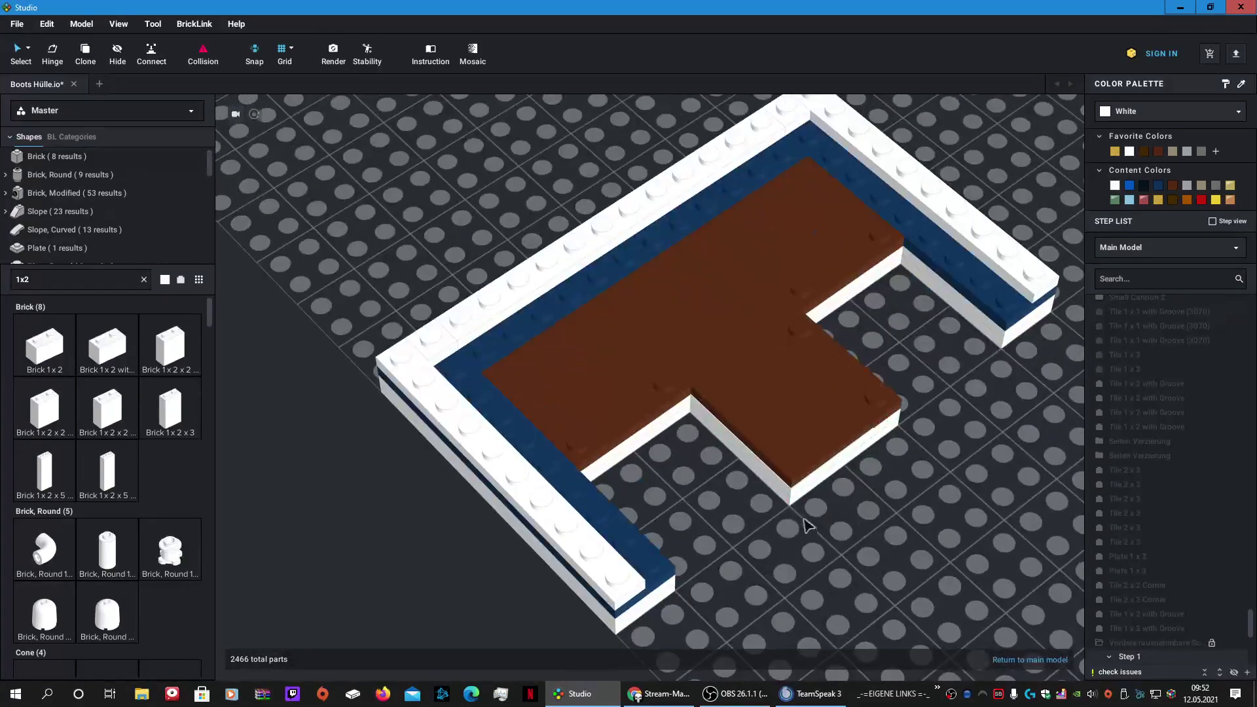
{"action": "middle_click_drag", "start_coordinate": [807, 517], "coordinate": [804, 384]}
{"action": "right_click_drag", "start_coordinate": [804, 383], "coordinate": [807, 295]}
{"action": "middle_click_drag", "start_coordinate": [721, 422], "coordinate": [722, 226]}
{"action": "middle_click_drag", "start_coordinate": [685, 410], "coordinate": [683, 184]}
{"action": "middle_click_drag", "start_coordinate": [654, 405], "coordinate": [650, 230]}
{"action": "scroll", "coordinate": [679, 258], "scroll_direction": "down", "scroll_amount": 5}
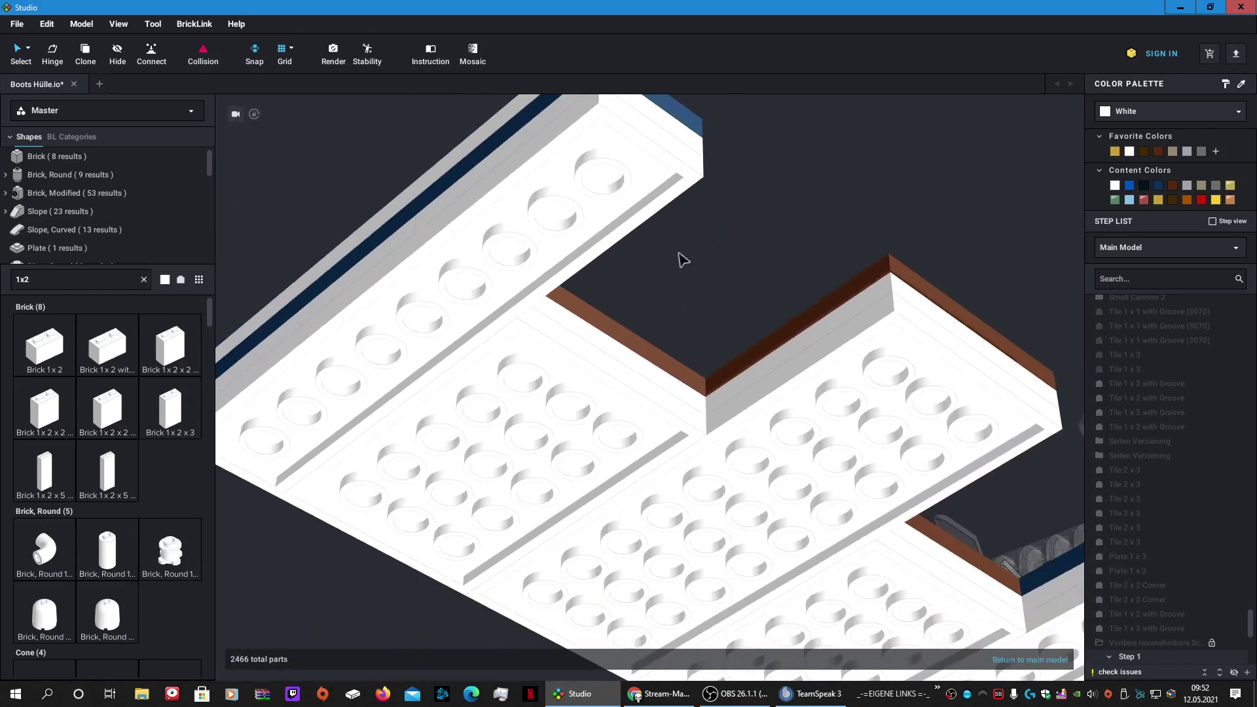
{"action": "right_click_drag", "start_coordinate": [704, 276], "coordinate": [702, 276]}
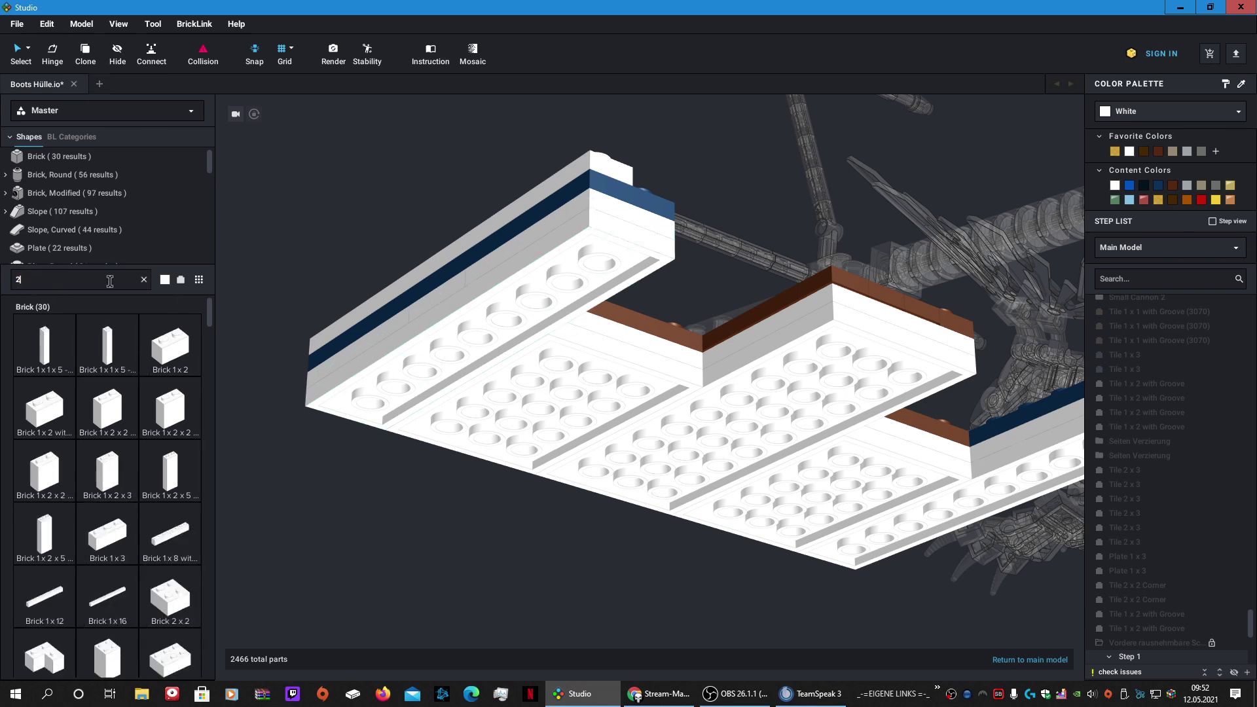
{"action": "type", "text": "x"}
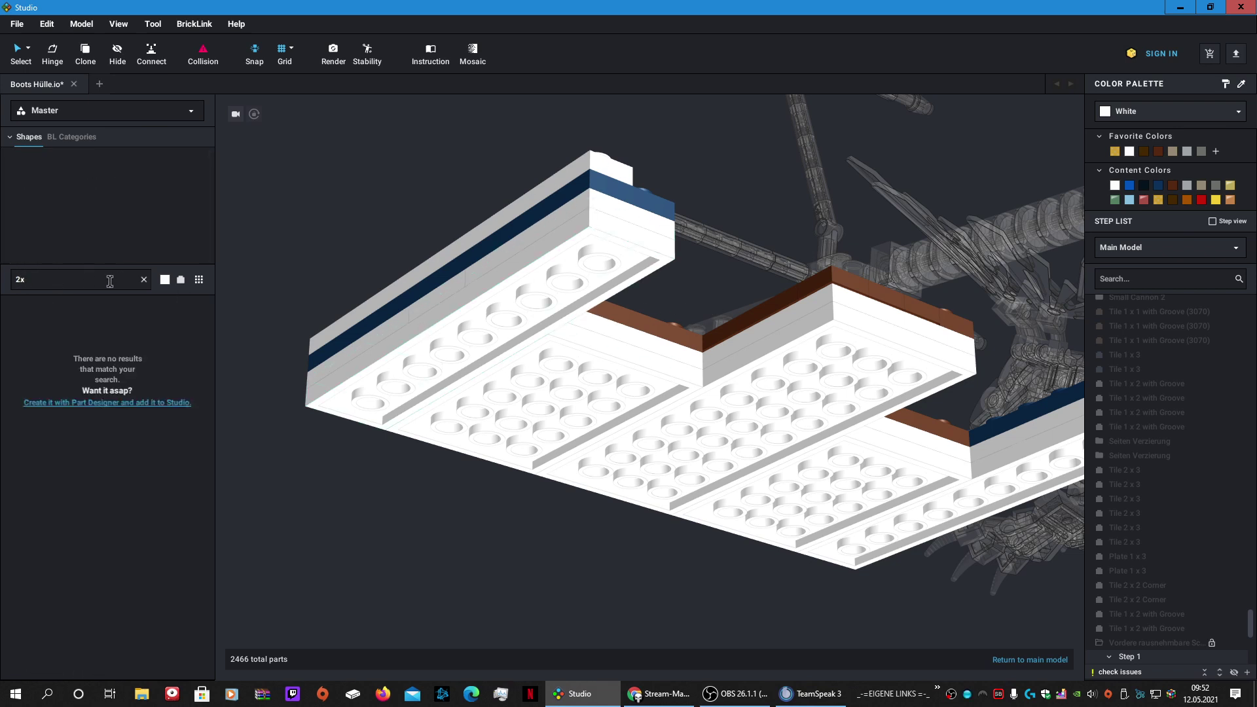
{"action": "type", "text": "6 "}
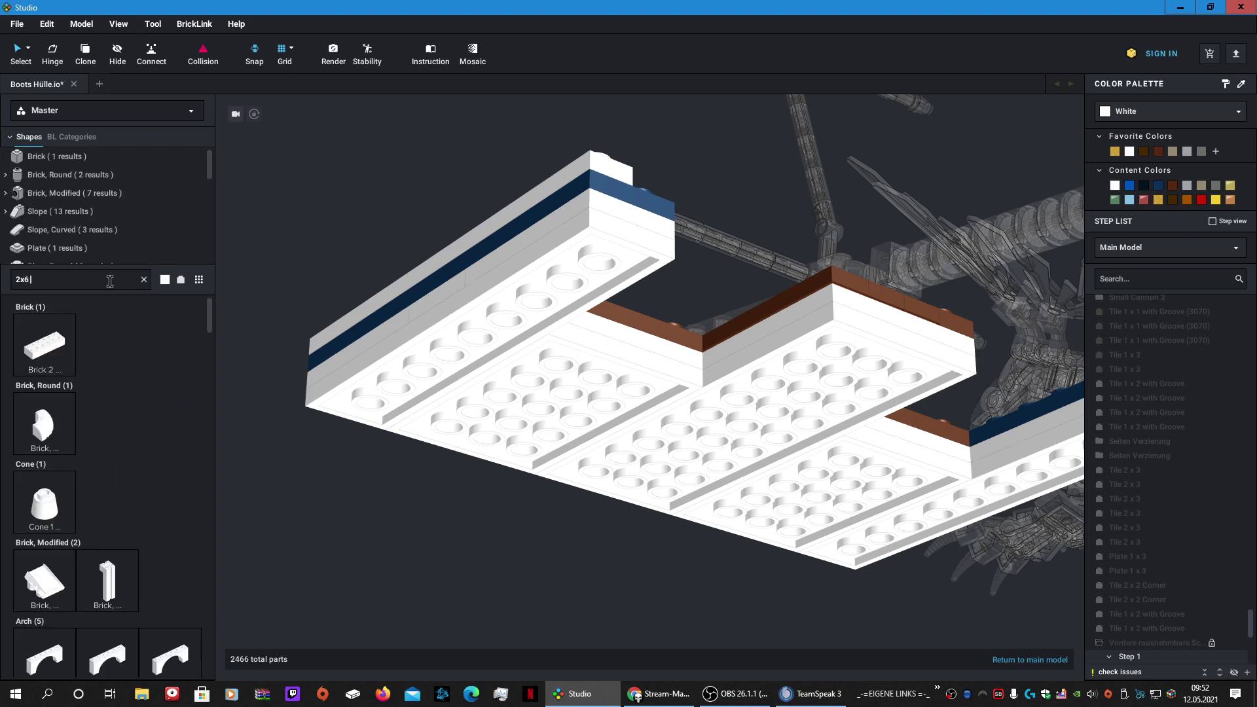
{"action": "type", "text": "plate"}
{"action": "left_click_drag", "start_coordinate": [52, 360], "coordinate": [636, 387]}
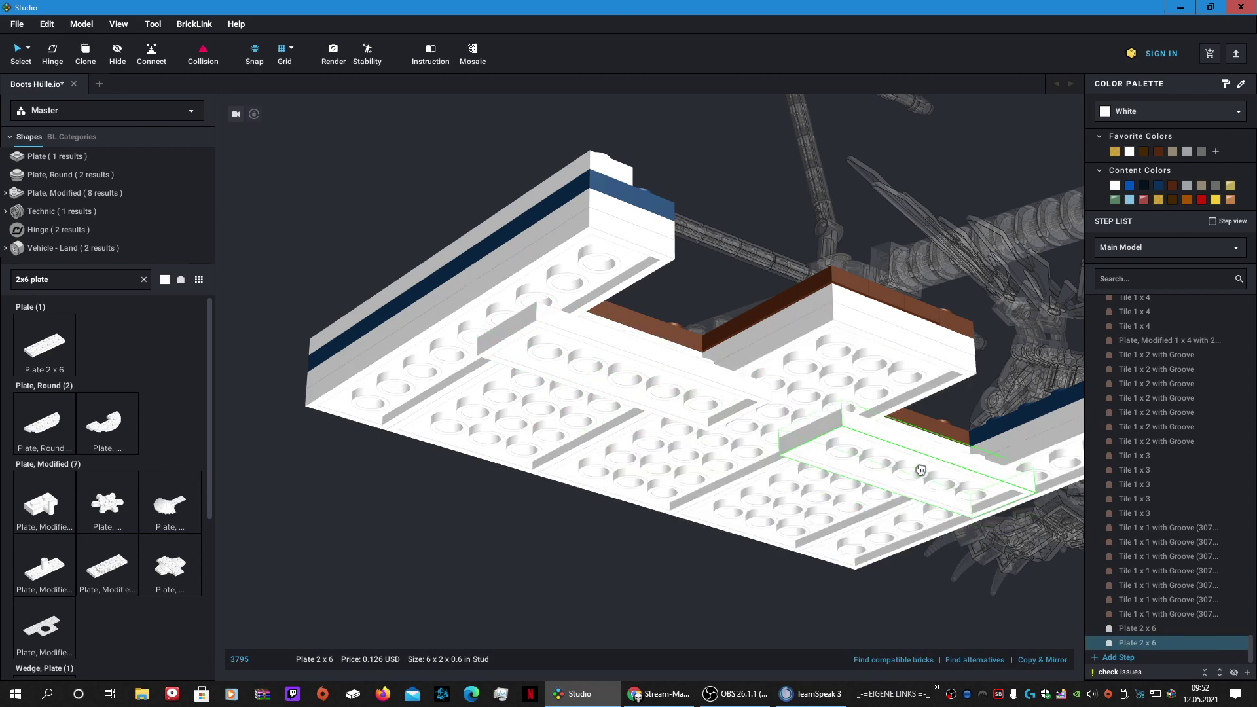
{"action": "key", "text": "Escape"}
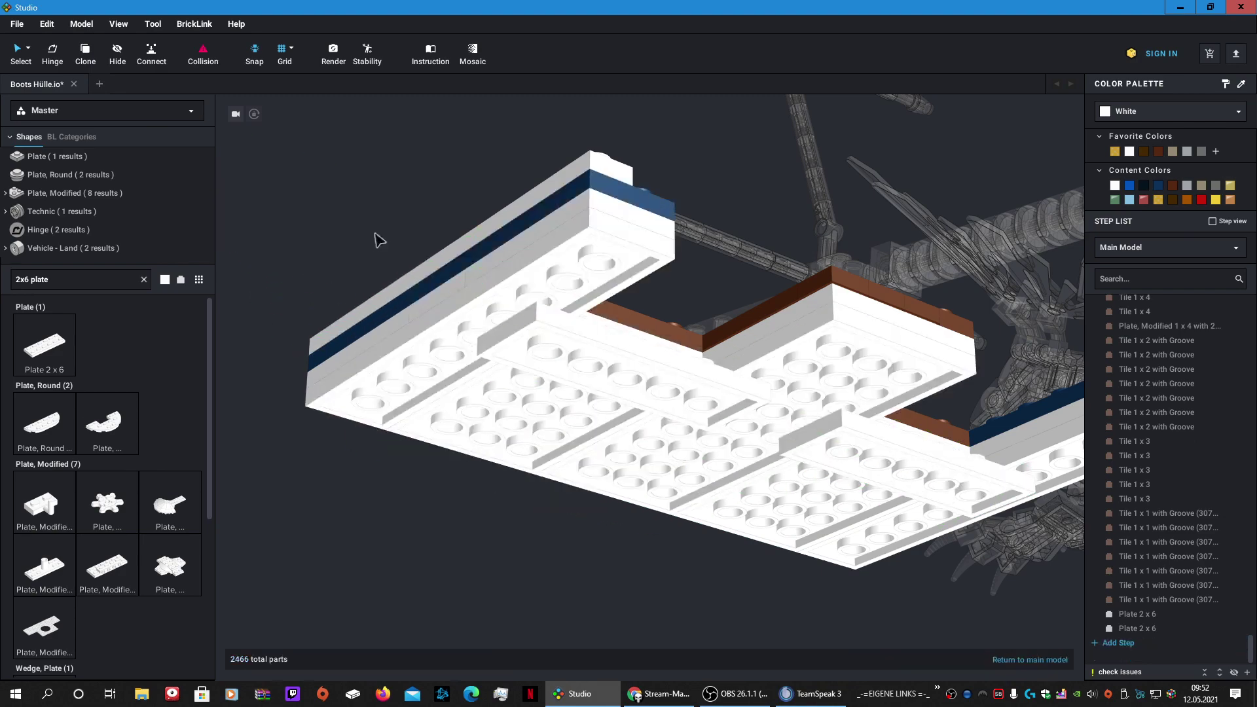
Step: Clone the reddish brown Plate, Modified 1 x 4 with 2 Studs onto the exposed white studs in both deck recesses
{"action": "right_click_drag", "start_coordinate": [375, 234], "coordinate": [363, 278]}
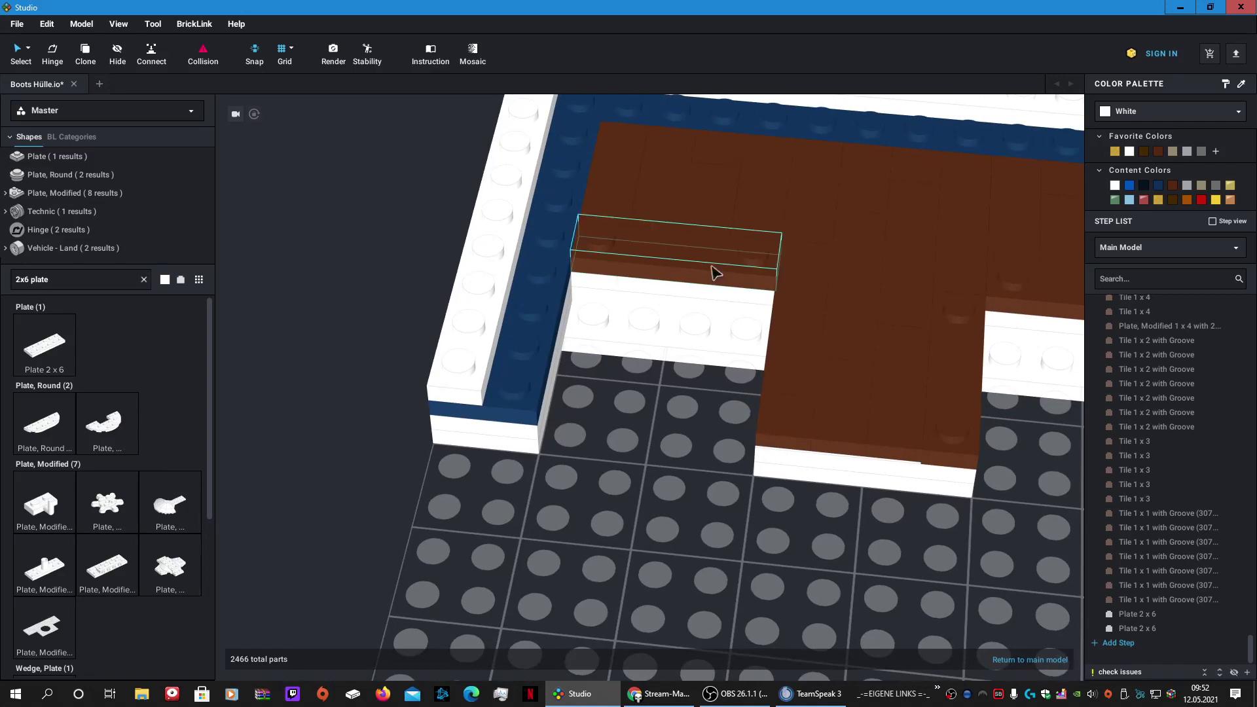
{"action": "left_click", "coordinate": [685, 325]}
{"action": "left_click", "coordinate": [686, 325]}
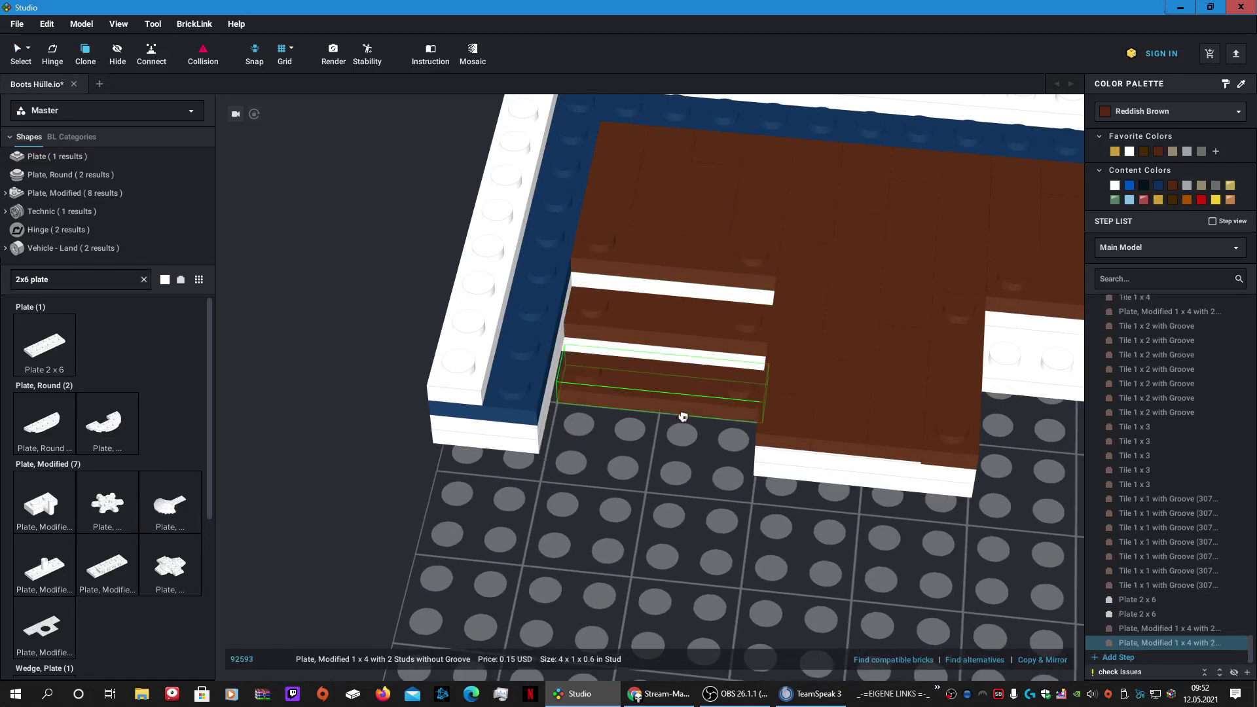
{"action": "scroll", "coordinate": [733, 419], "scroll_direction": "down", "scroll_amount": 3}
{"action": "left_click", "coordinate": [949, 378]}
{"action": "left_click", "coordinate": [948, 378]}
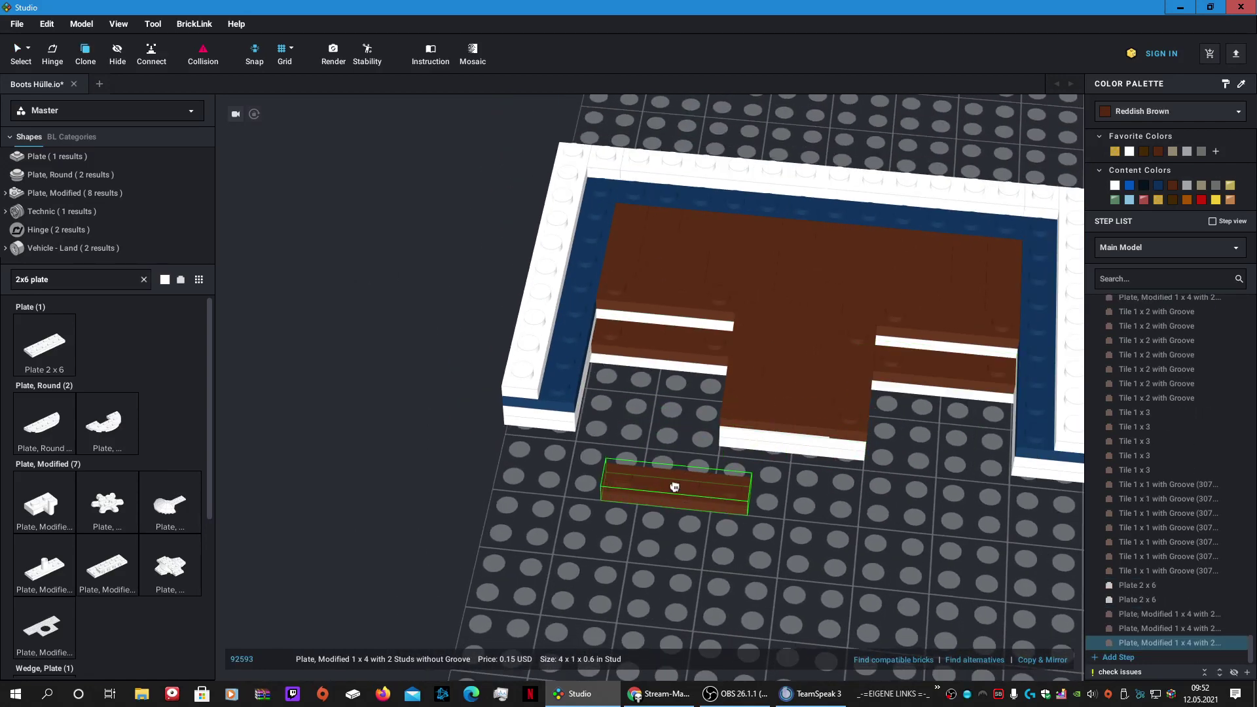
Step: Search the parts for 2x4 plate and attach a white Plate 2 x 4 beneath each of the two Plate 2 x 6, one stud row further out
{"action": "right_click_drag", "start_coordinate": [649, 502], "coordinate": [679, 471]}
{"action": "scroll", "coordinate": [679, 471], "scroll_direction": "up", "scroll_amount": 2}
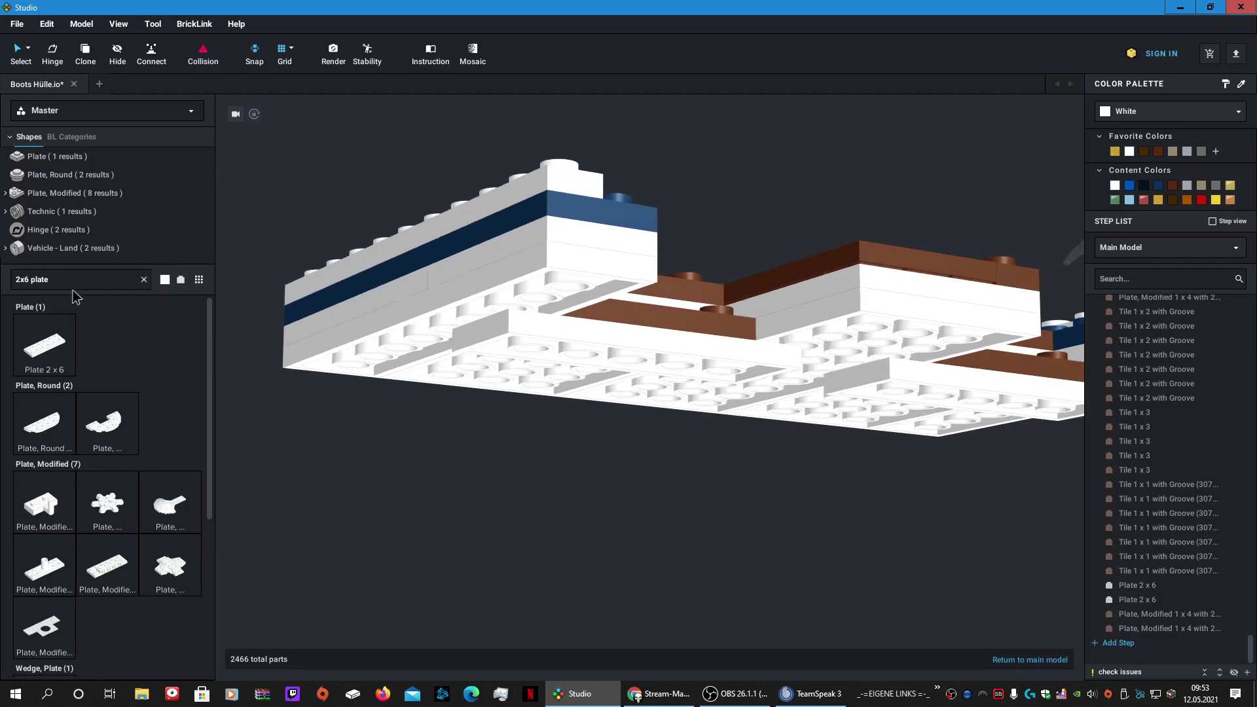
{"action": "type", "text": "2x4"}
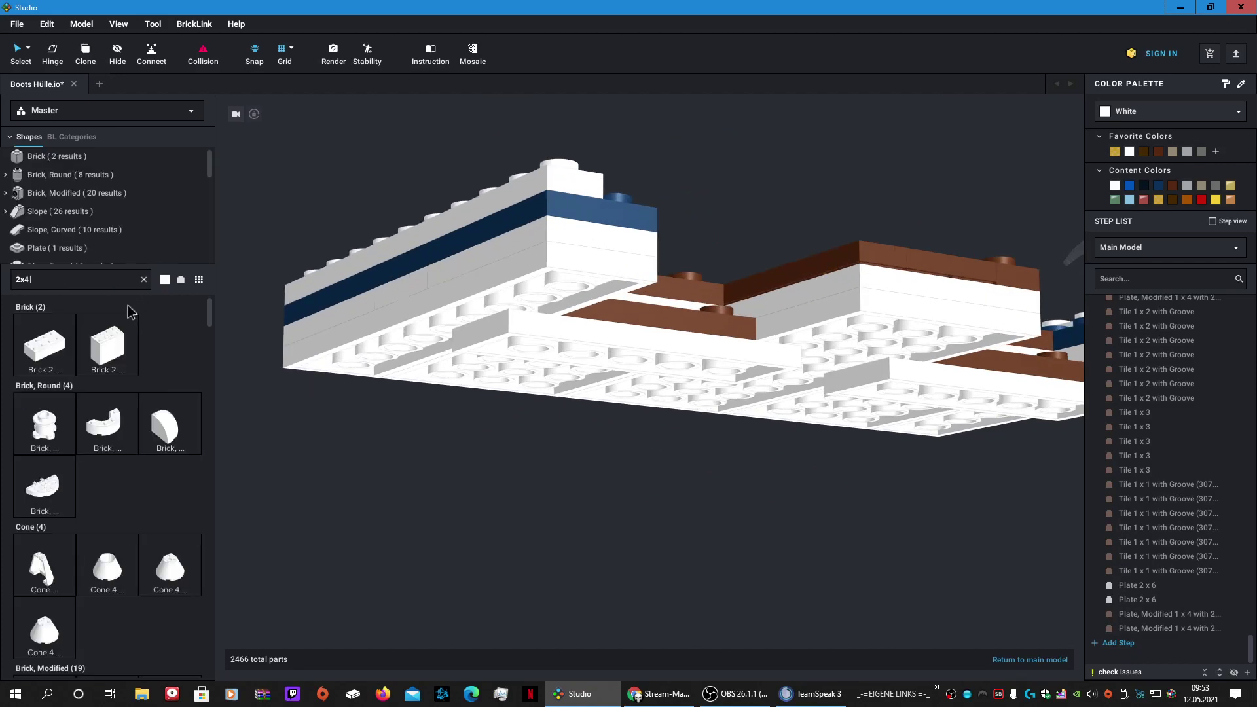
{"action": "type", "text": " plate"}
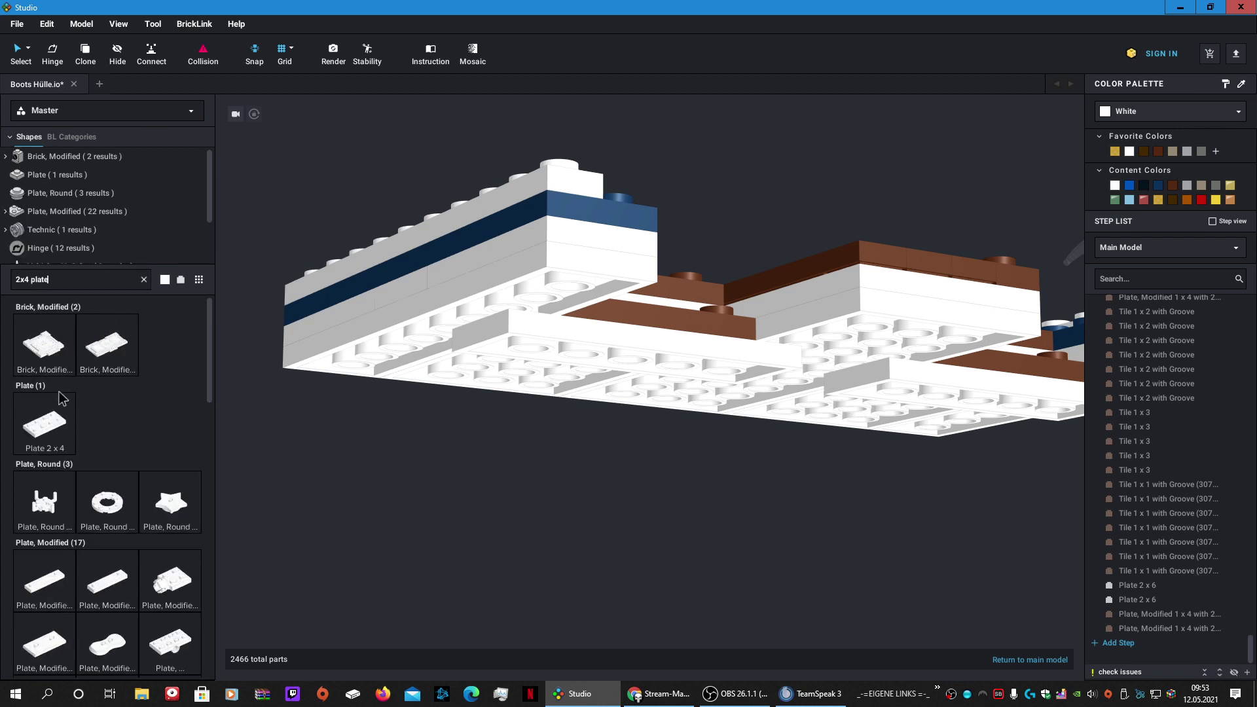
{"action": "left_click", "coordinate": [43, 423]}
{"action": "scroll", "coordinate": [648, 497], "scroll_direction": "up", "scroll_amount": 3}
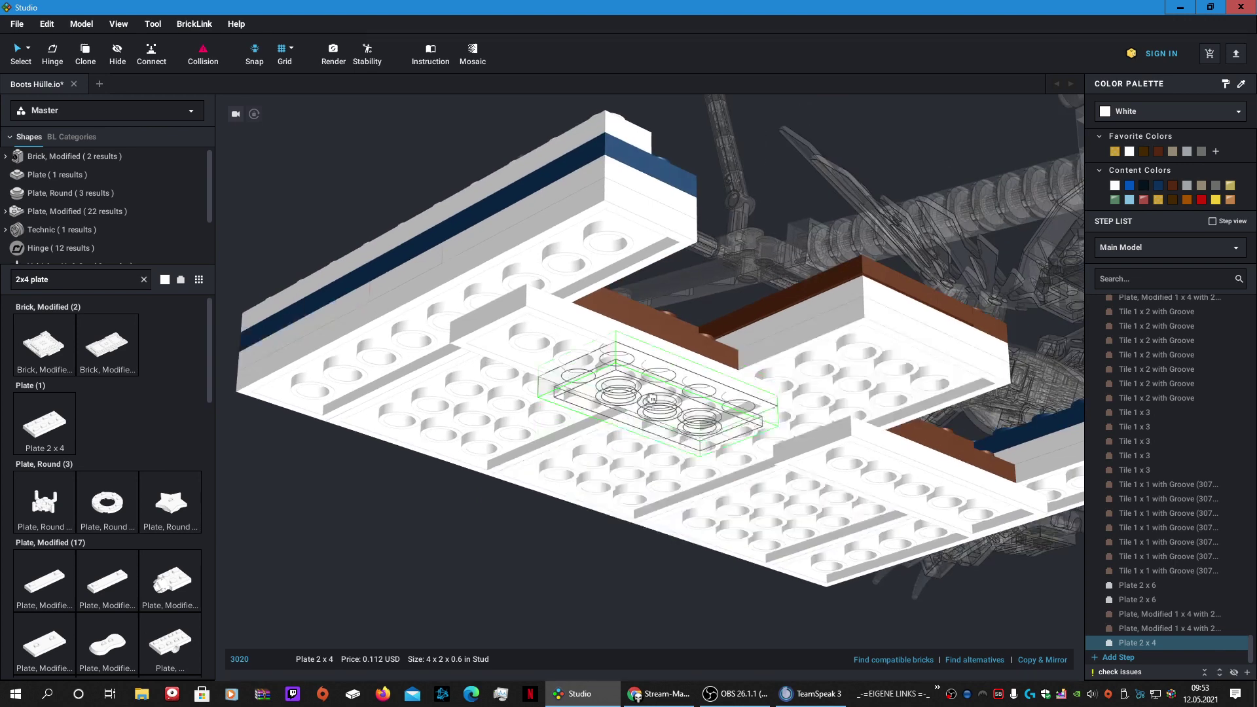
{"action": "left_click", "coordinate": [657, 374]}
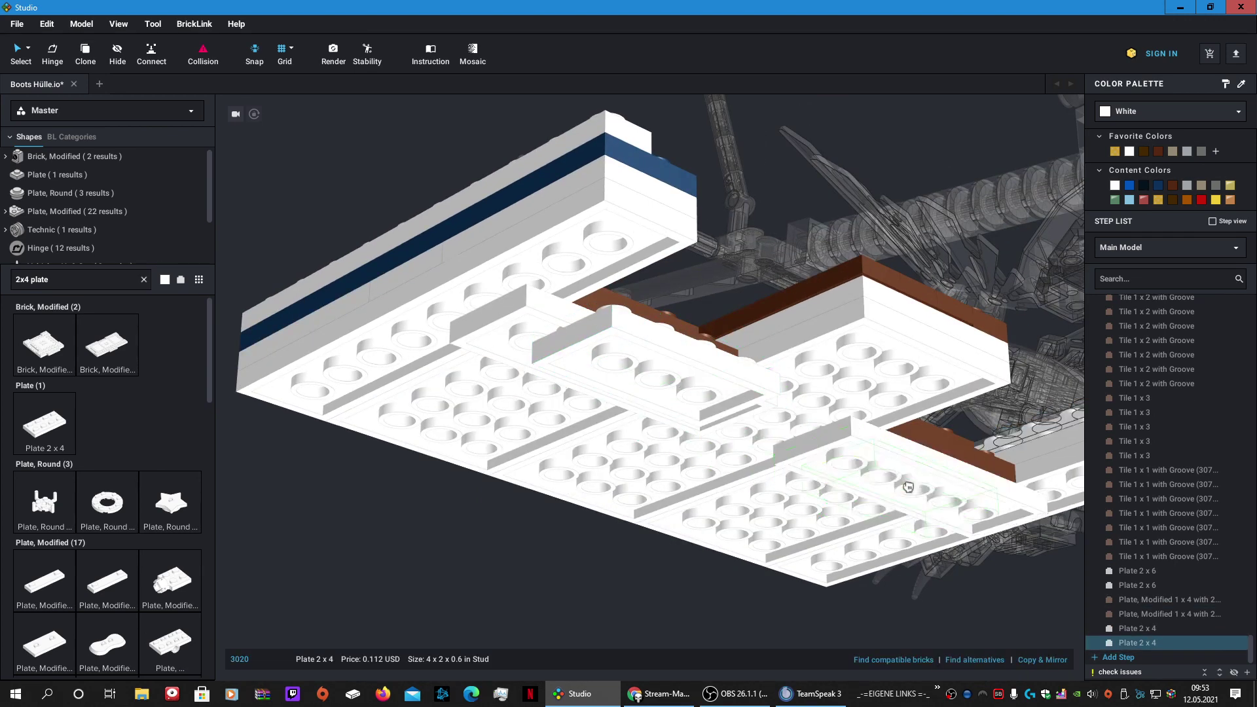
{"action": "key", "text": "ctrl+c"}
{"action": "key", "text": "ctrl+v"}
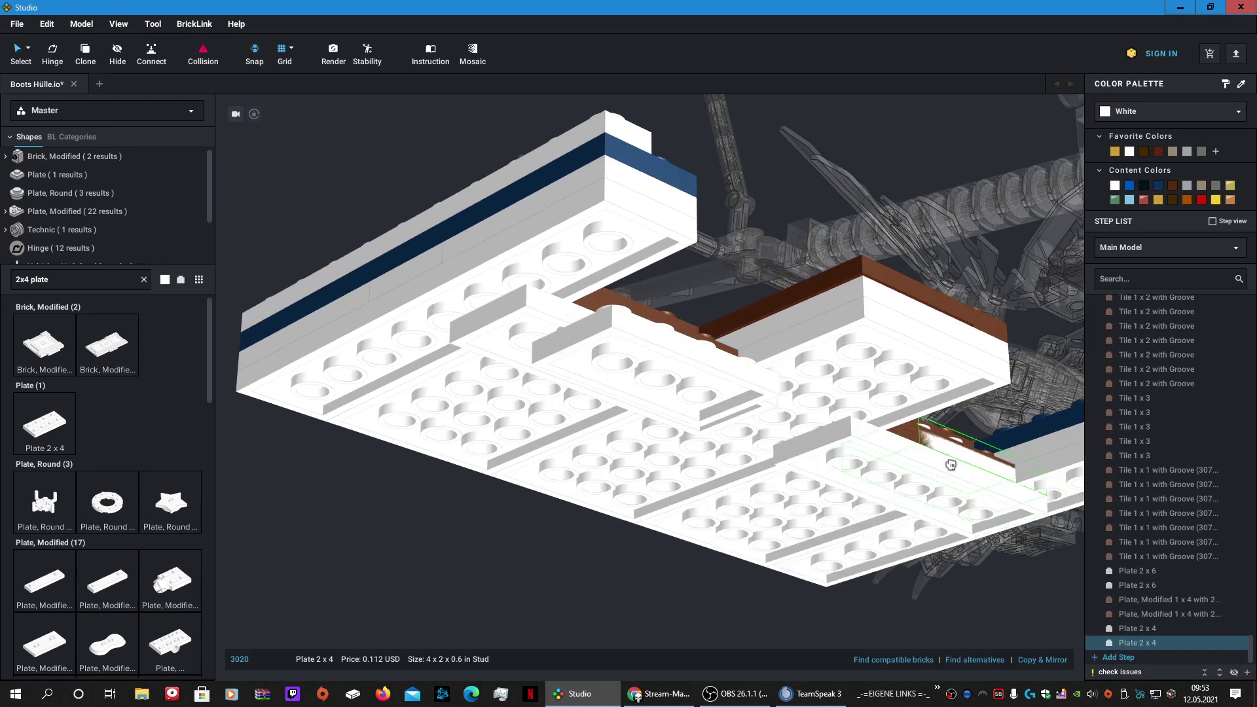
{"action": "left_click", "coordinate": [942, 474]}
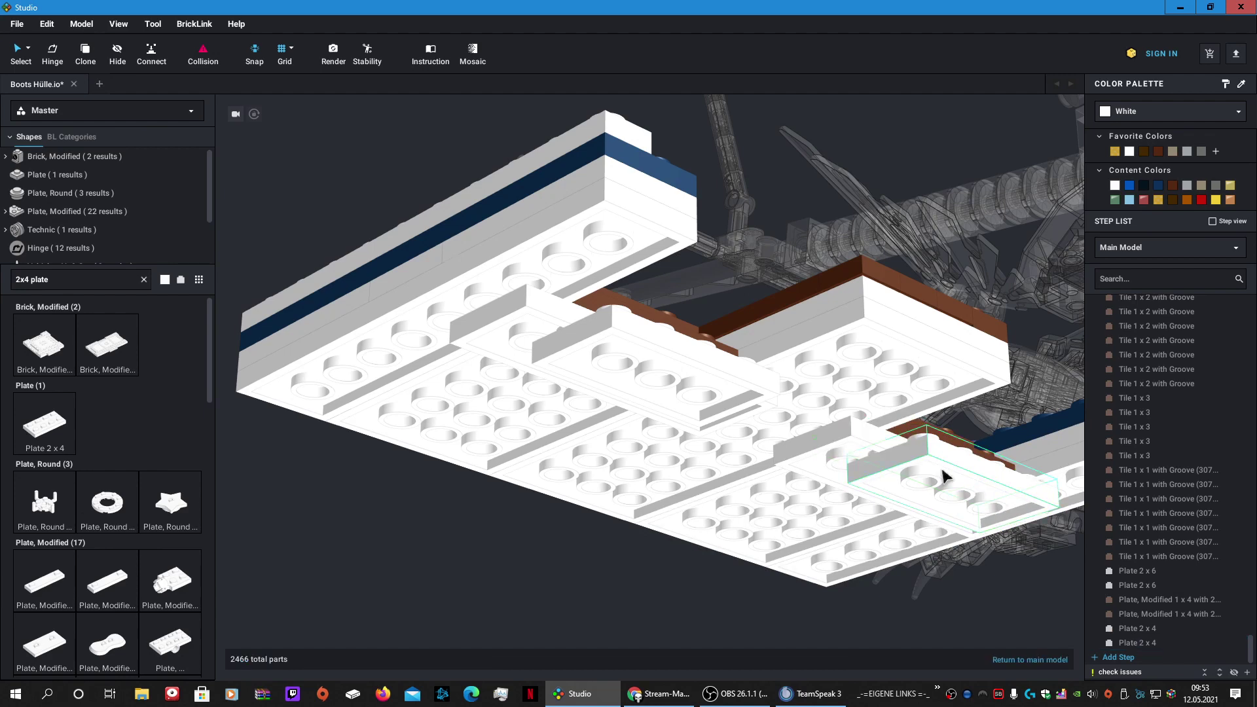
{"action": "key", "text": "Escape"}
{"action": "right_click_drag", "start_coordinate": [843, 551], "coordinate": [821, 589]}
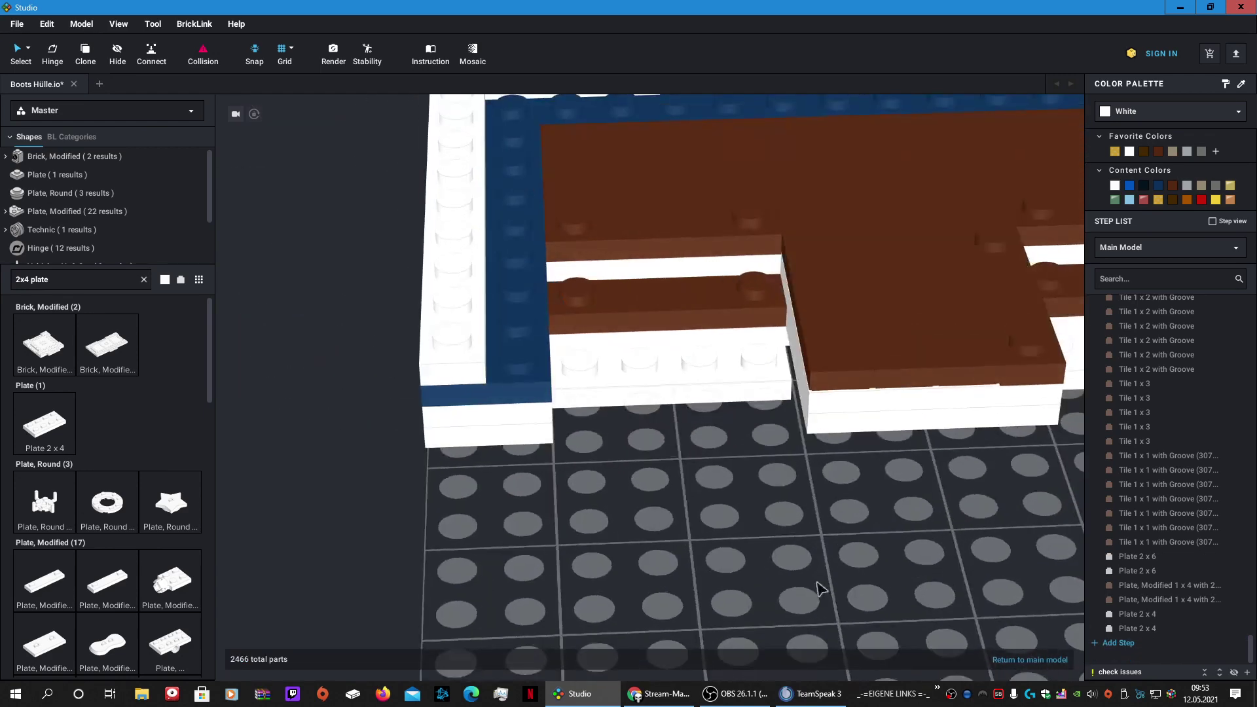
{"action": "key", "text": "c"}
{"action": "left_click", "coordinate": [645, 320]}
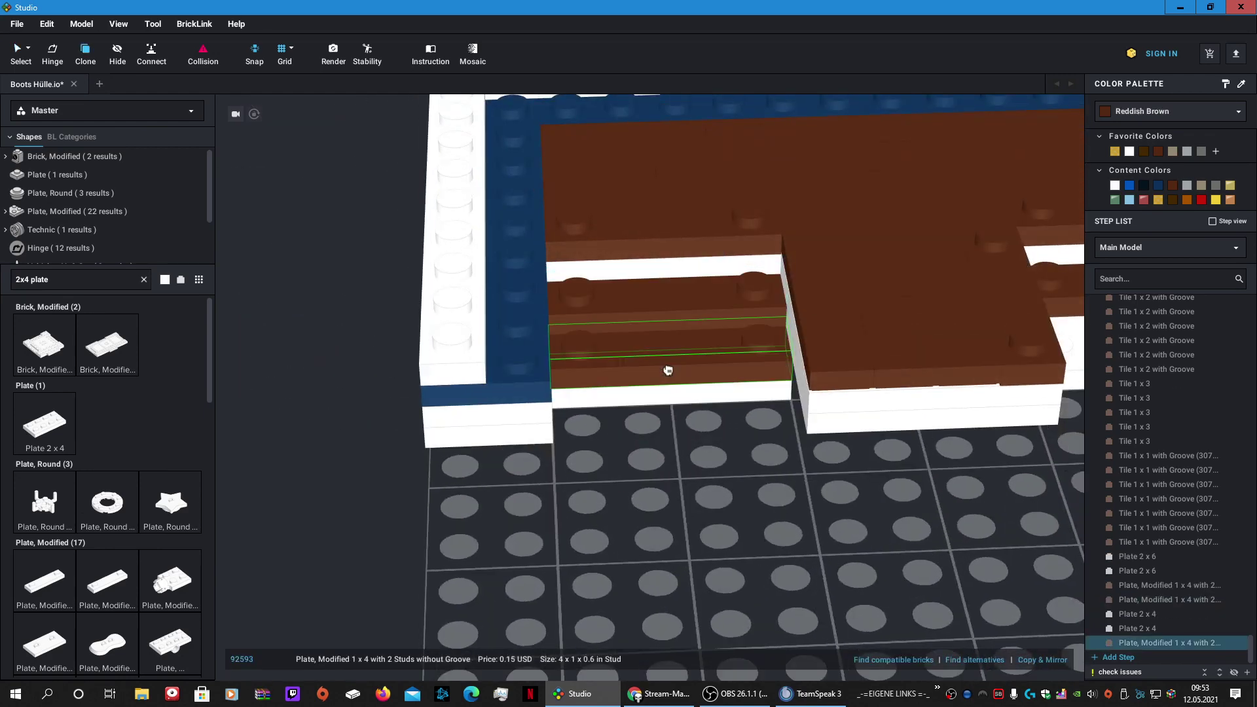
{"action": "key", "text": "Escape"}
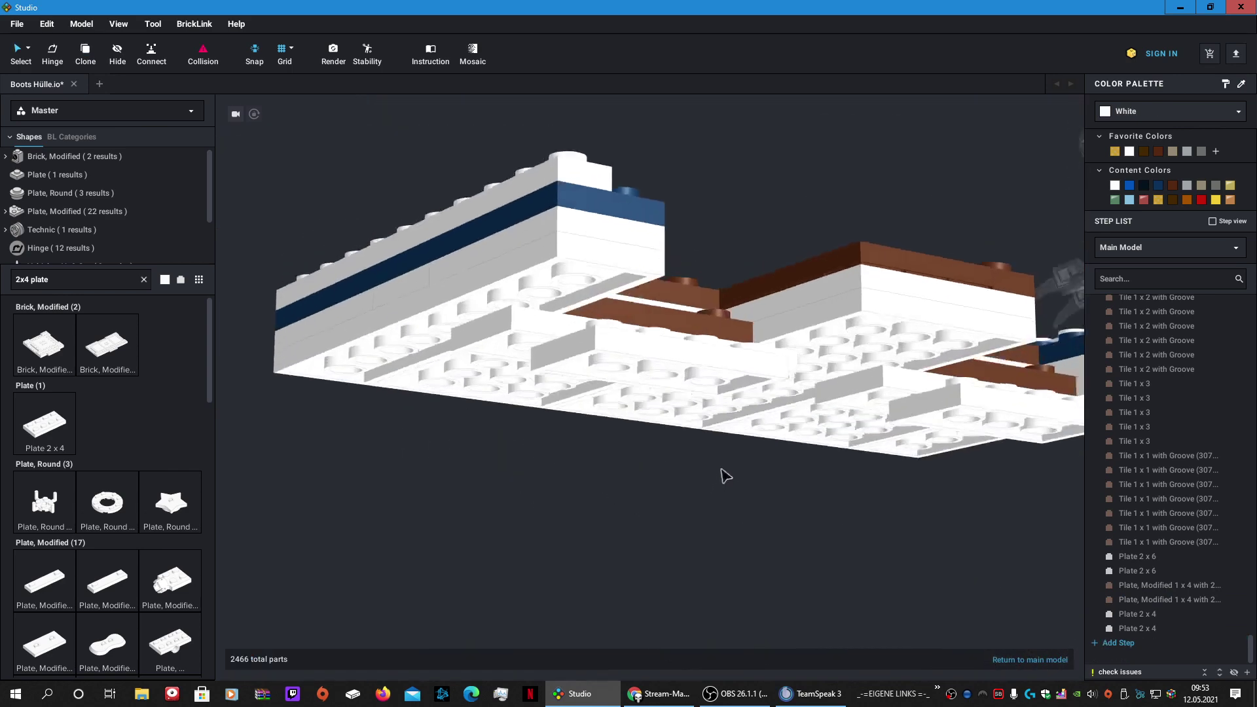